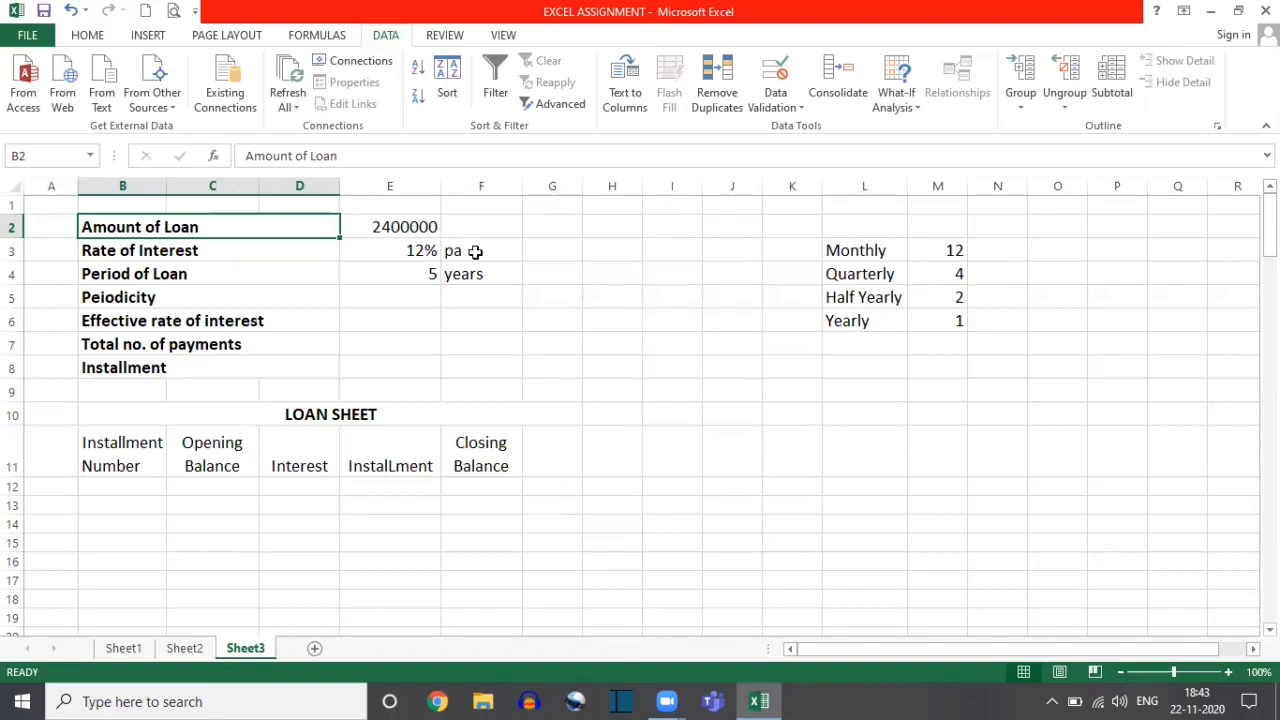
- Examine the given loan details in rows 2 to 4: amount, annual rate of interest and period in years
{"action": "left_click", "coordinate": [413, 252]}
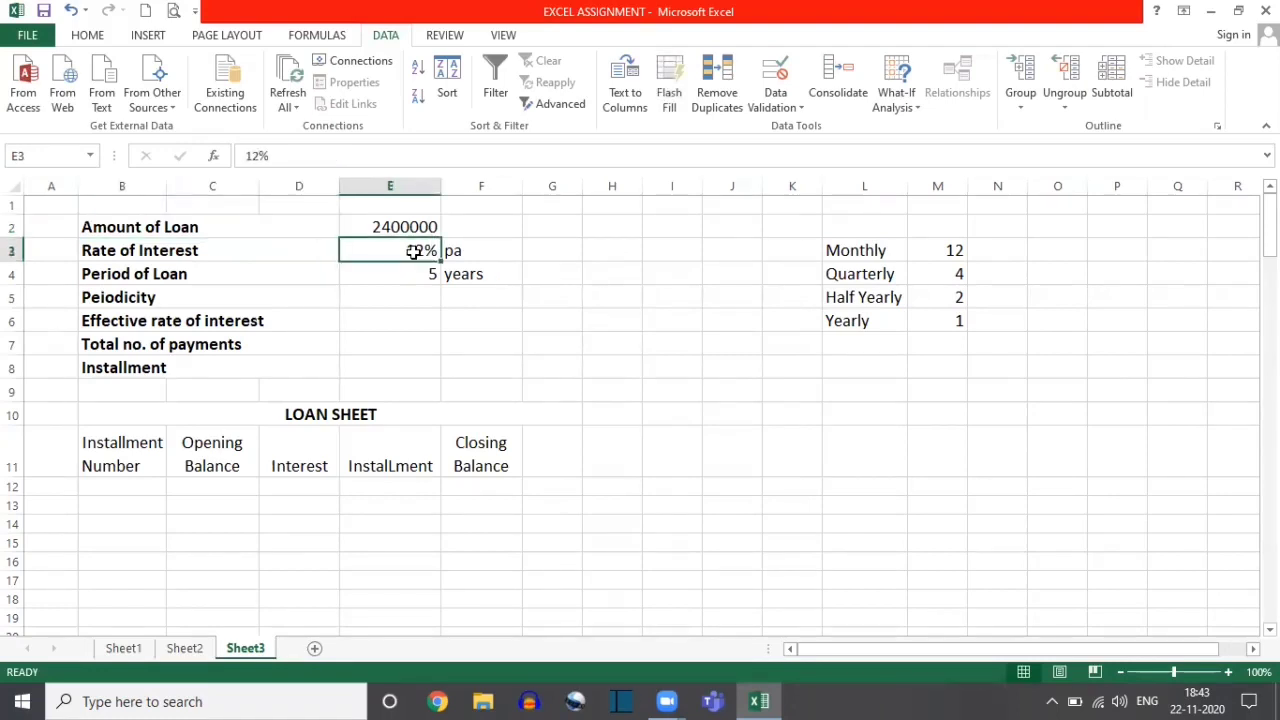
{"action": "left_click", "coordinate": [479, 253]}
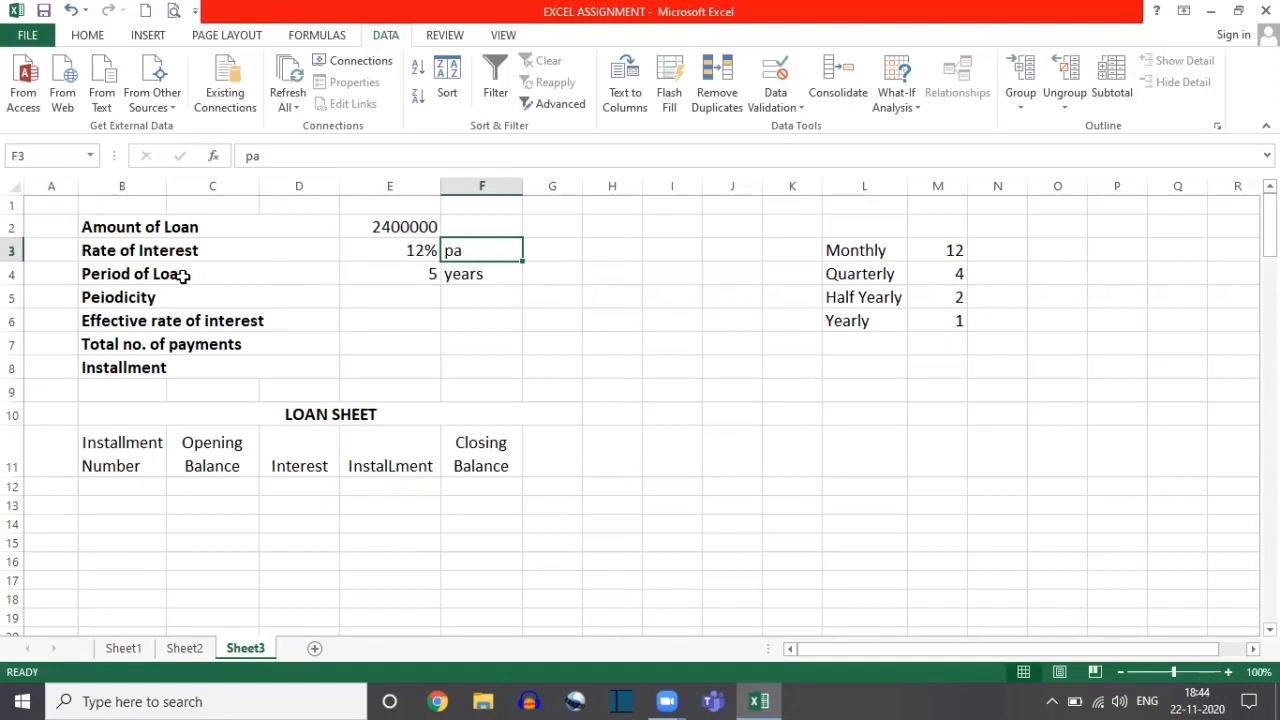
{"action": "left_click", "coordinate": [395, 277]}
{"action": "left_click", "coordinate": [491, 274]}
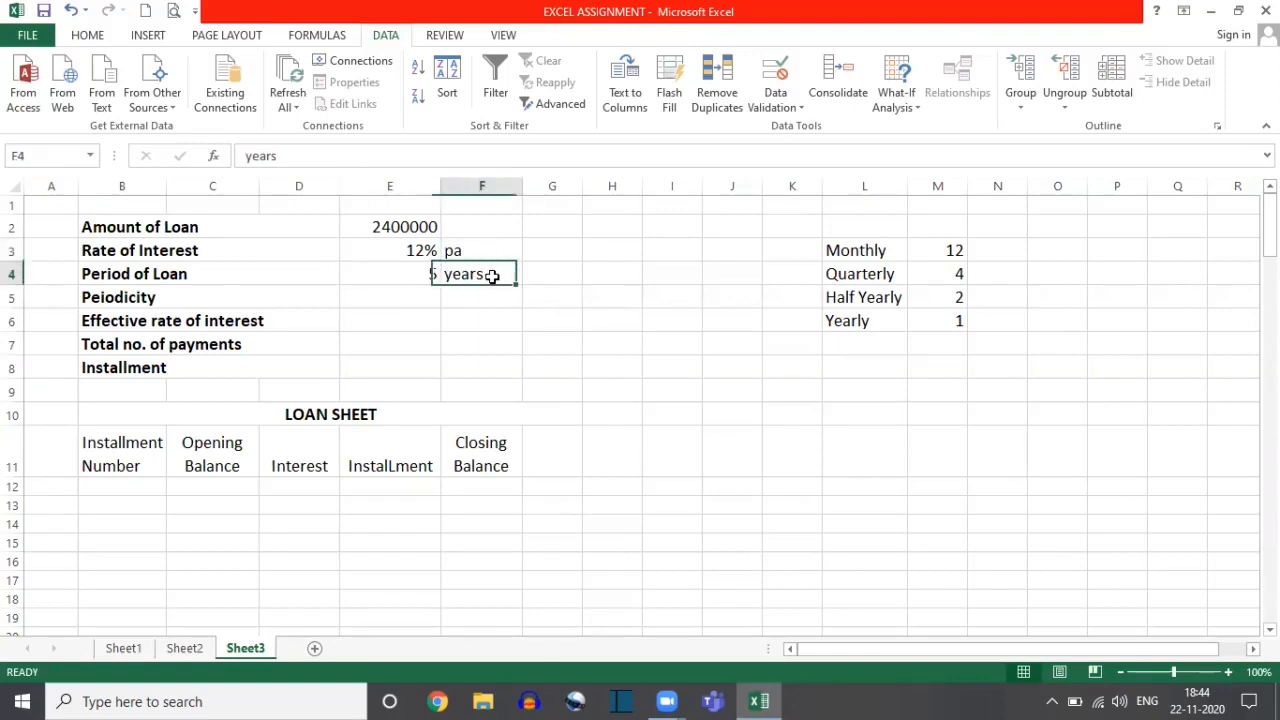
{"action": "left_click", "coordinate": [423, 273]}
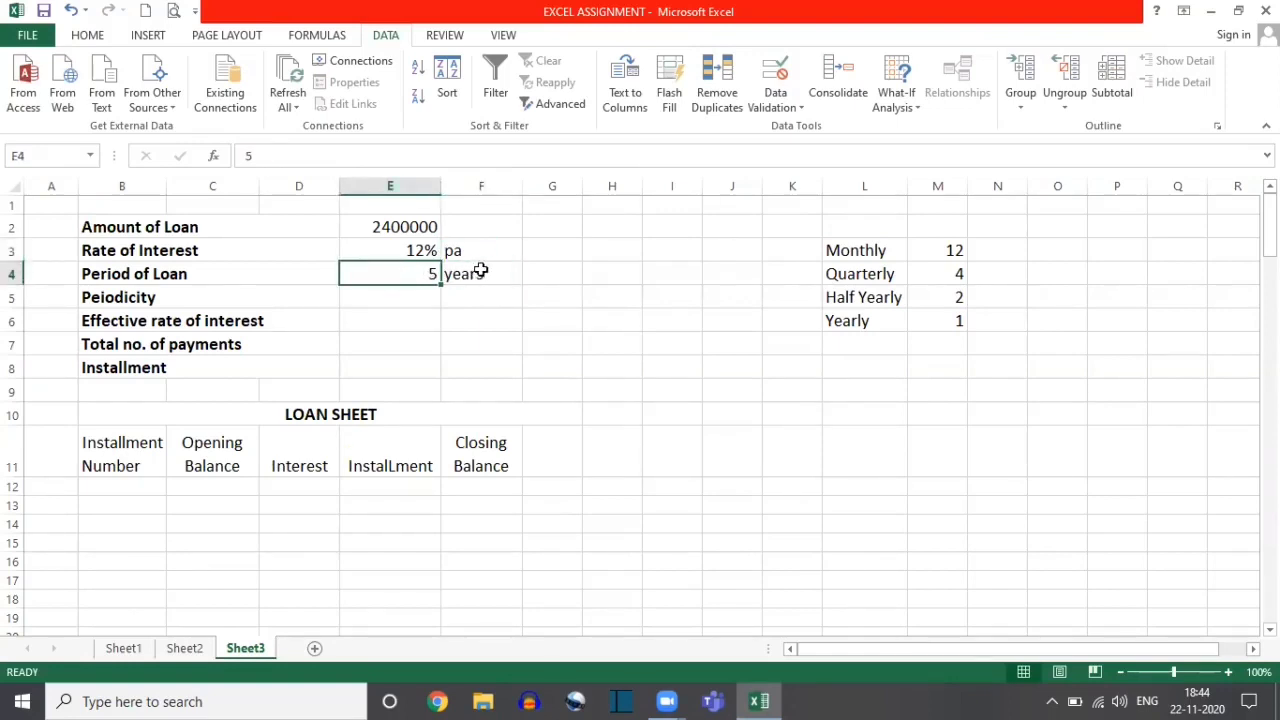
{"action": "left_click", "coordinate": [481, 271]}
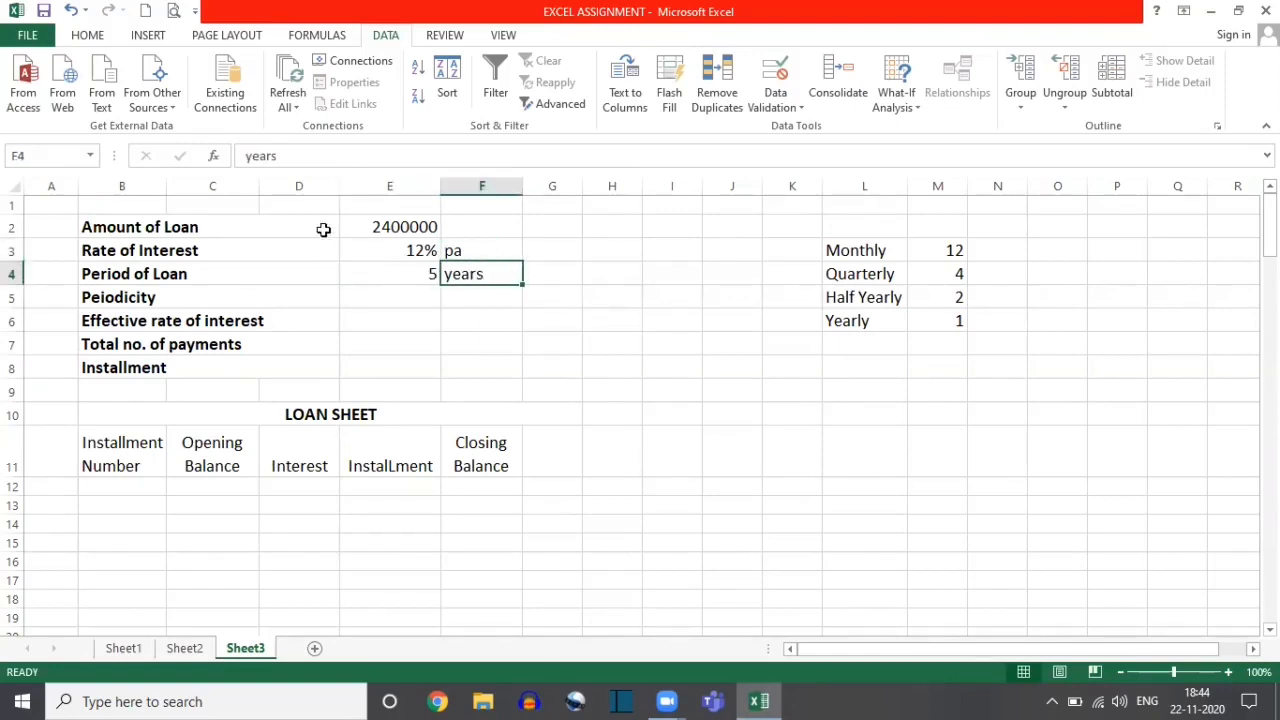
{"action": "left_click_drag", "start_coordinate": [290, 227], "coordinate": [383, 267]}
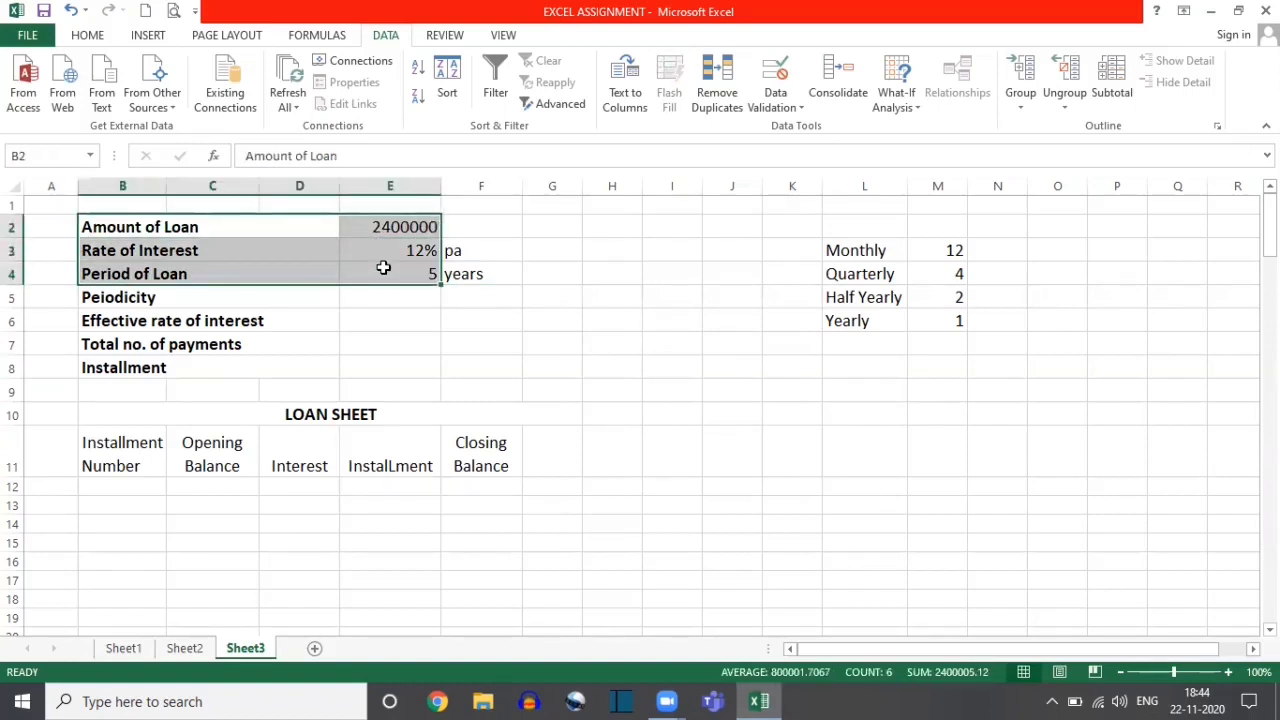
- Review the periodicity, effective rate, total payments and installment rows, together with the frequency table in L3:M6
{"action": "left_click", "coordinate": [244, 299]}
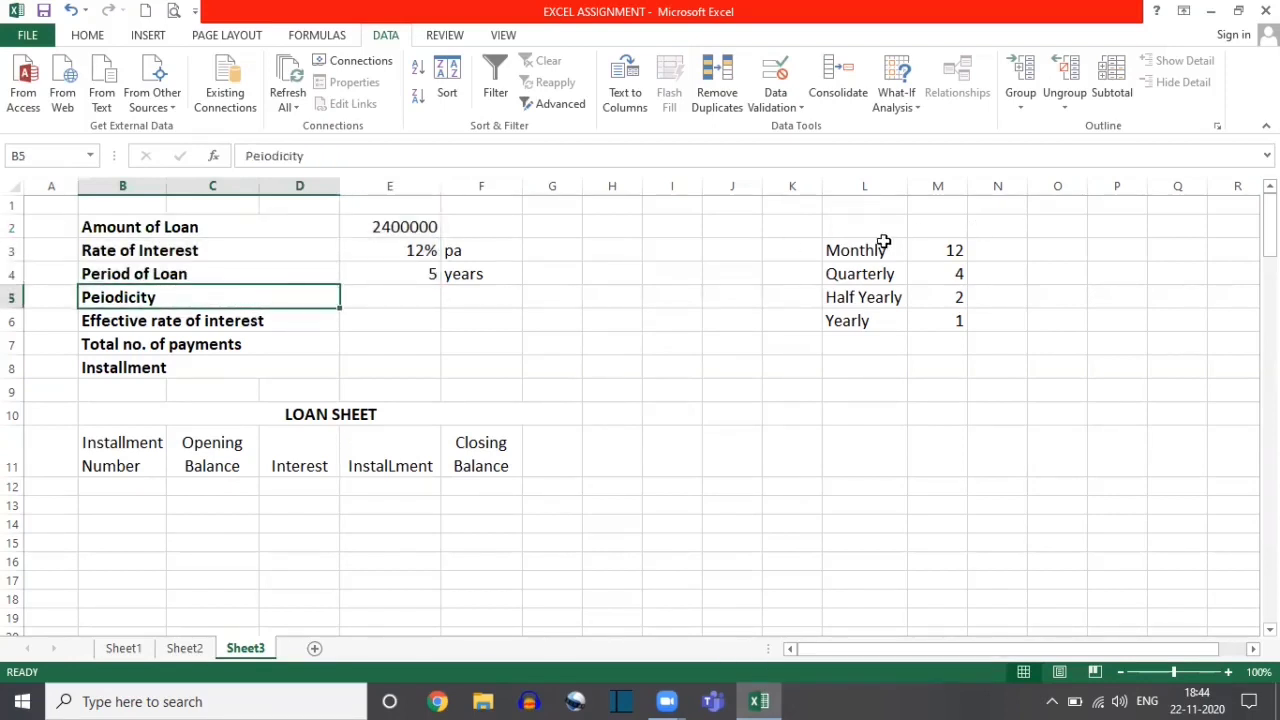
{"action": "left_click_drag", "start_coordinate": [863, 249], "coordinate": [937, 320]}
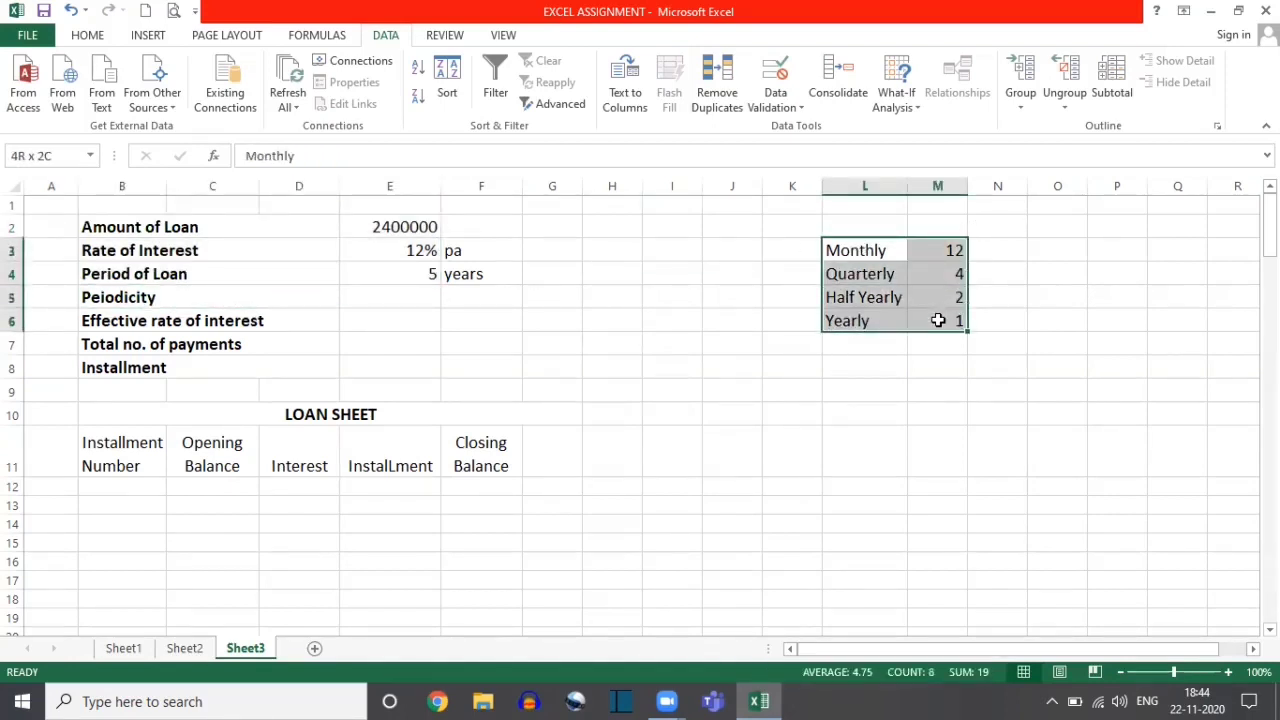
{"action": "left_click", "coordinate": [235, 302]}
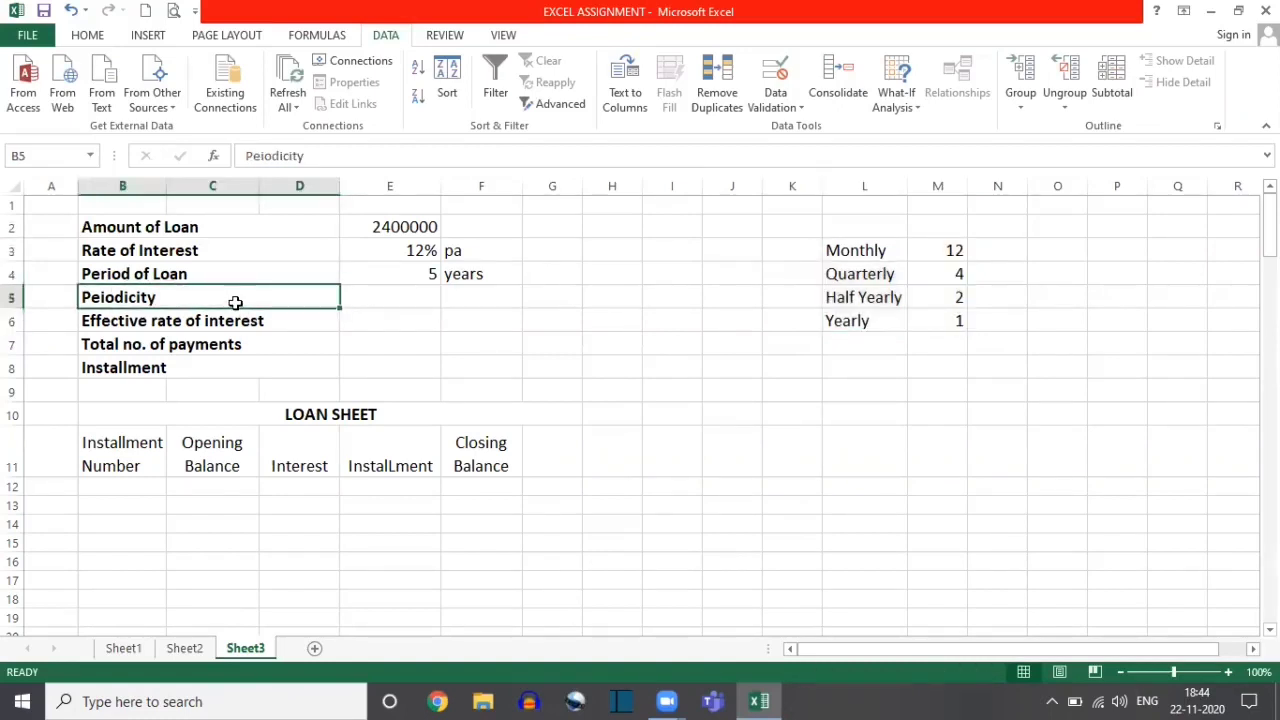
{"action": "left_click", "coordinate": [218, 321]}
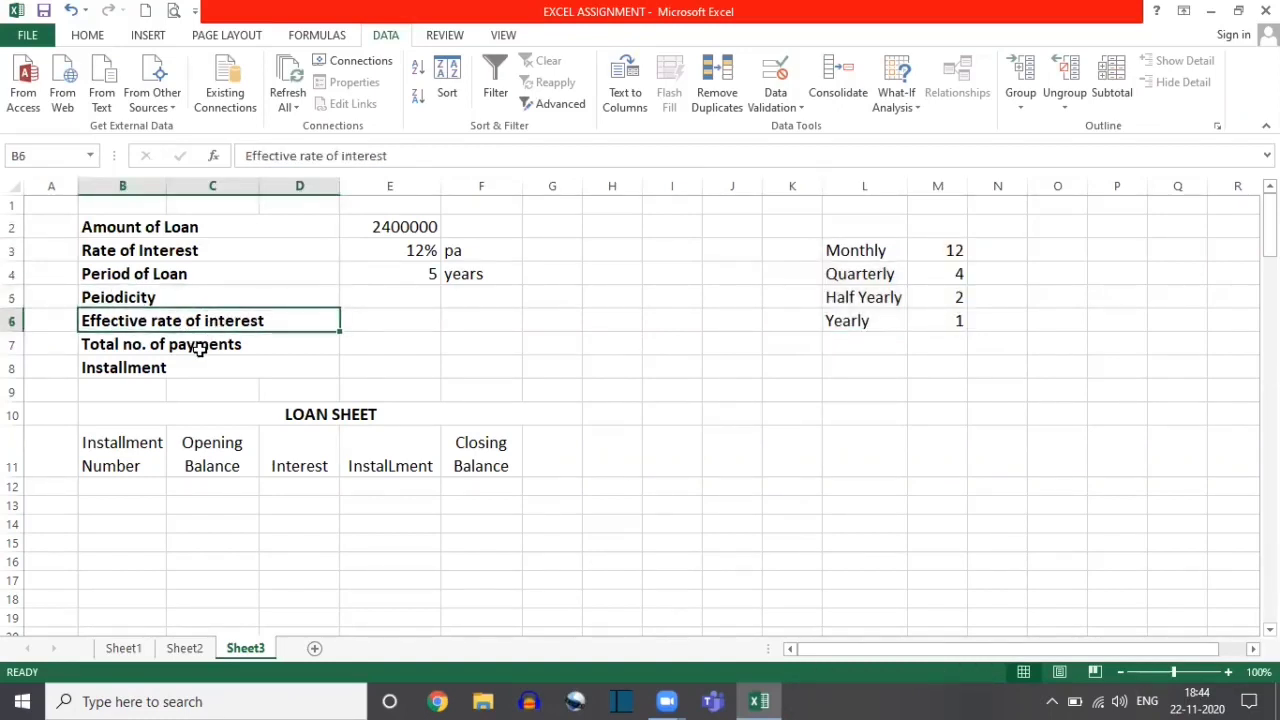
{"action": "left_click", "coordinate": [200, 348]}
{"action": "left_click", "coordinate": [192, 370]}
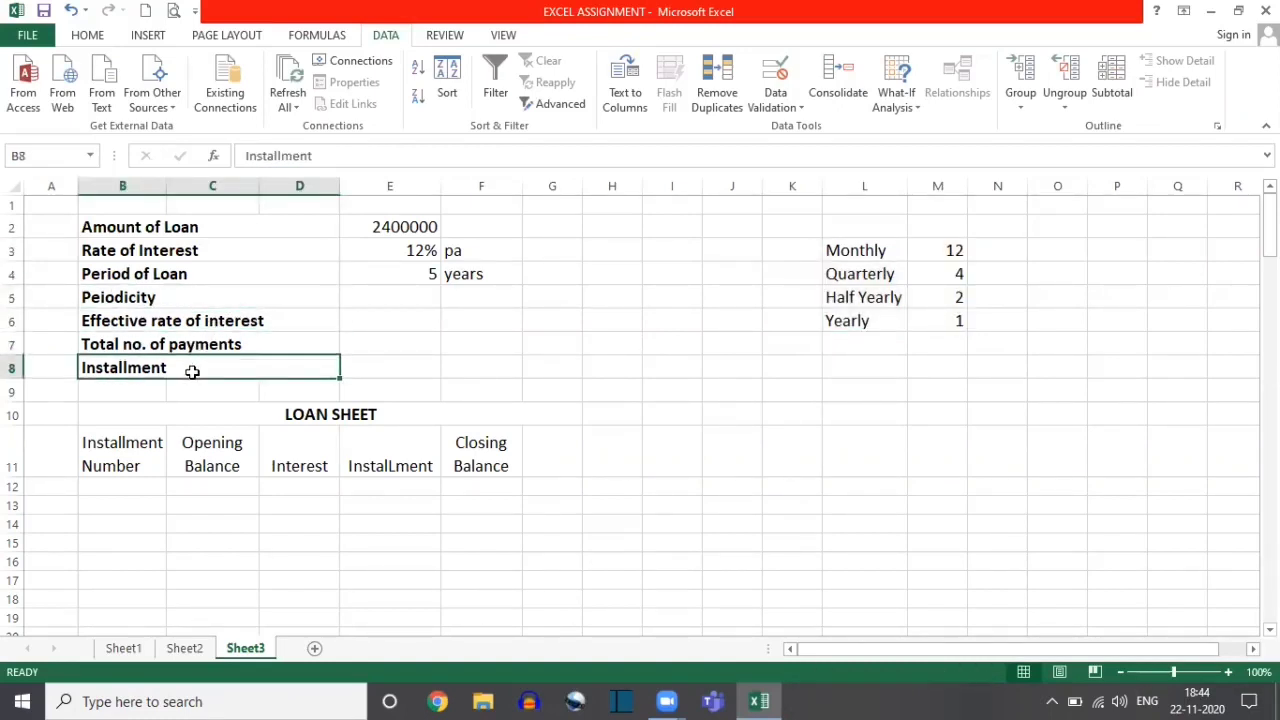
- Review the Loan Sheet column headings in row 11, from installment number to closing balance
{"action": "left_click_drag", "start_coordinate": [115, 447], "coordinate": [409, 460]}
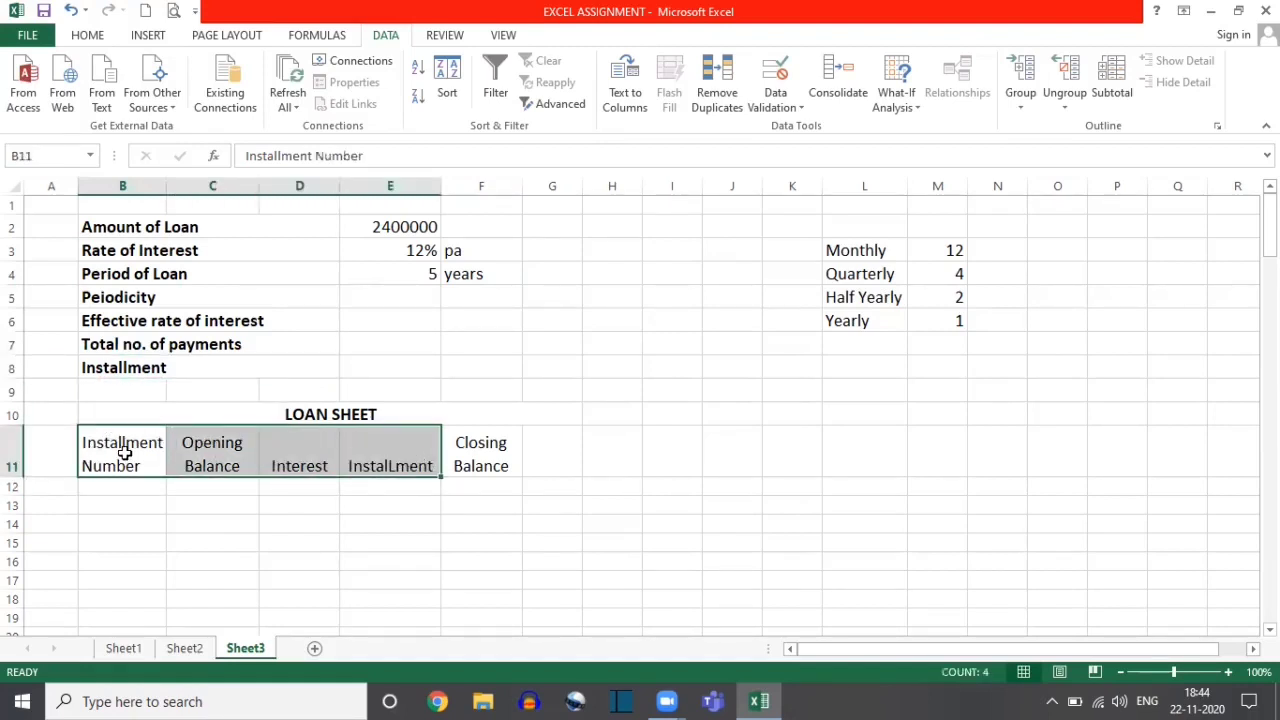
{"action": "left_click", "coordinate": [123, 449]}
{"action": "left_click", "coordinate": [242, 443]}
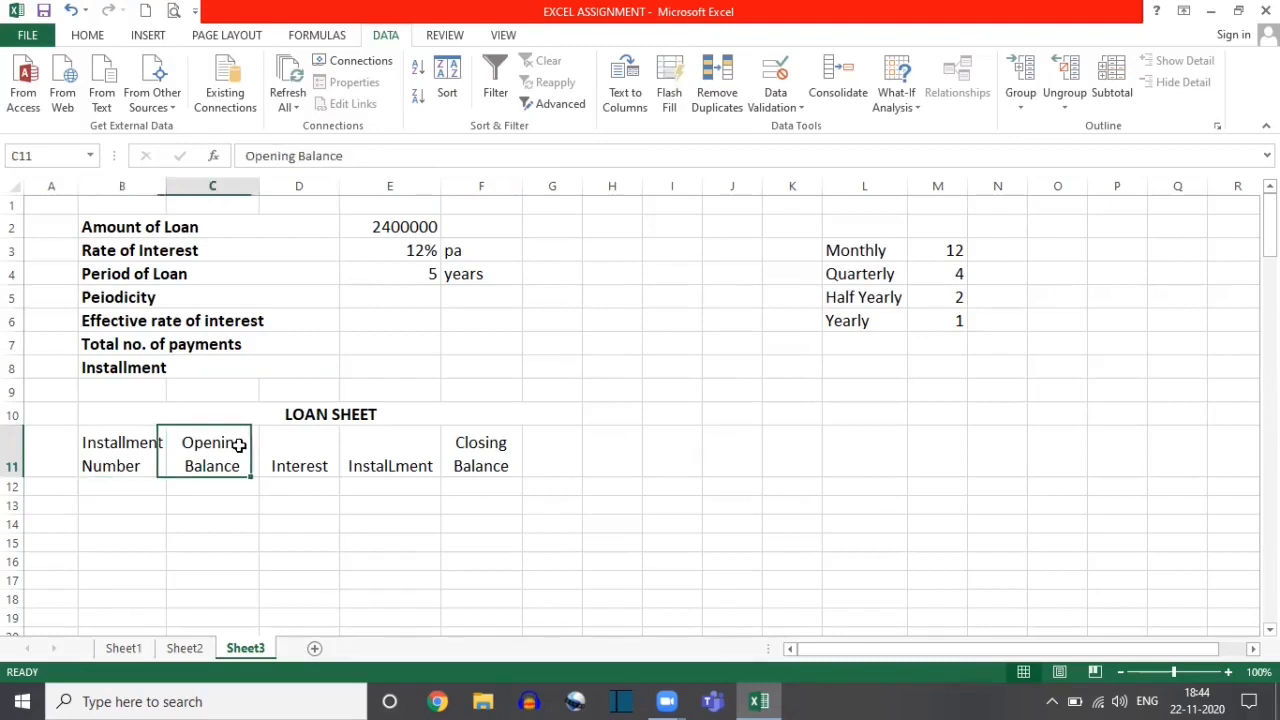
{"action": "left_click", "coordinate": [291, 451]}
{"action": "left_click", "coordinate": [361, 453]}
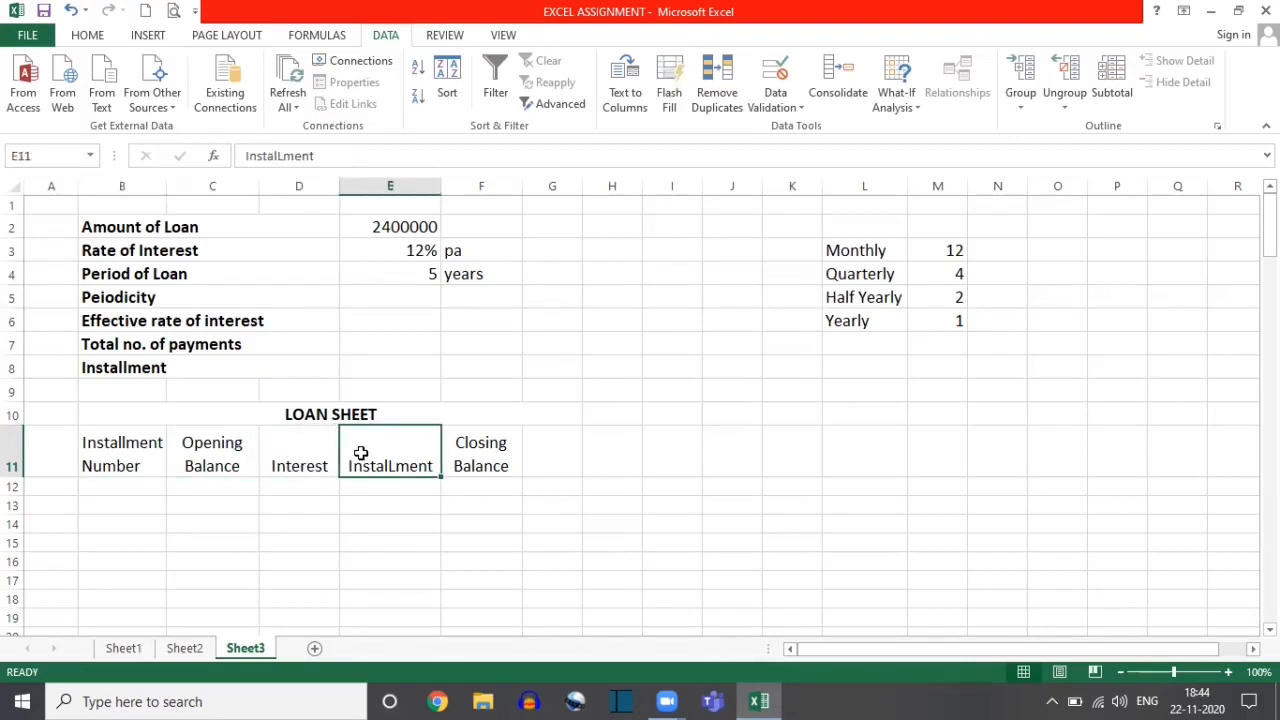
{"action": "left_click", "coordinate": [484, 457]}
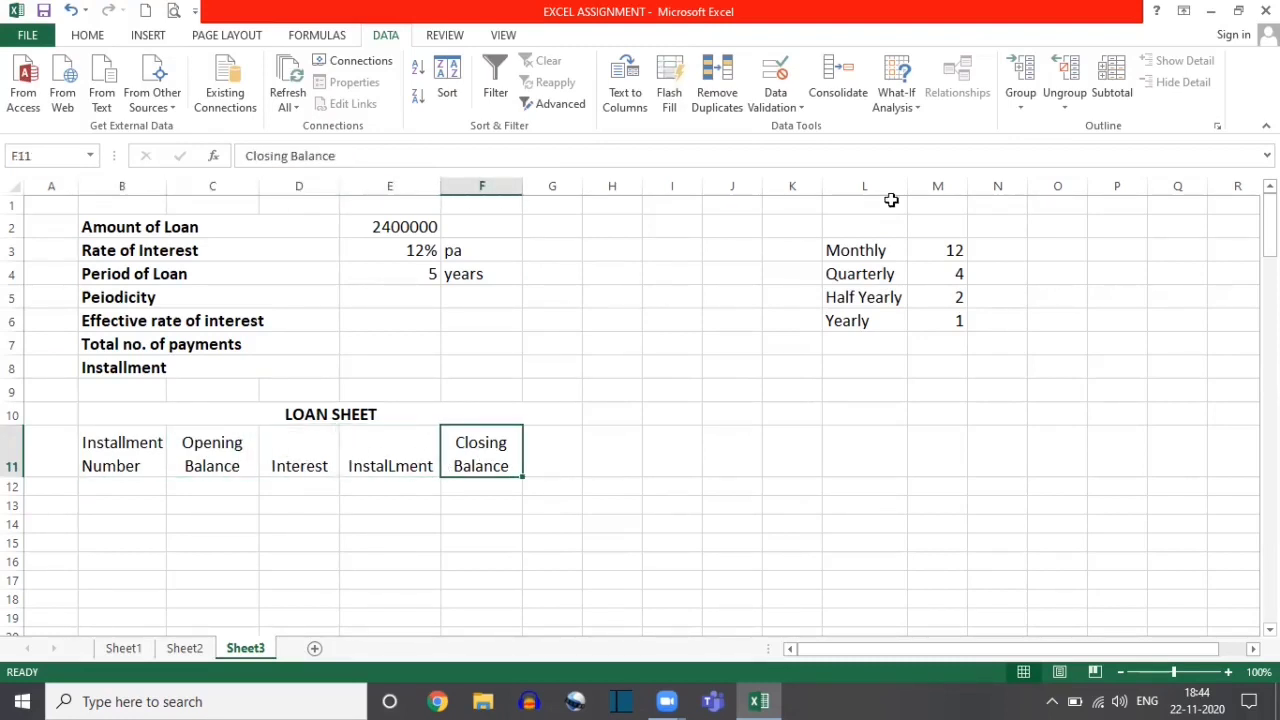
- Examine the frequency table in L3:M6, matching each periodicity option to its number of payments per year
{"action": "left_click_drag", "start_coordinate": [848, 247], "coordinate": [954, 320]}
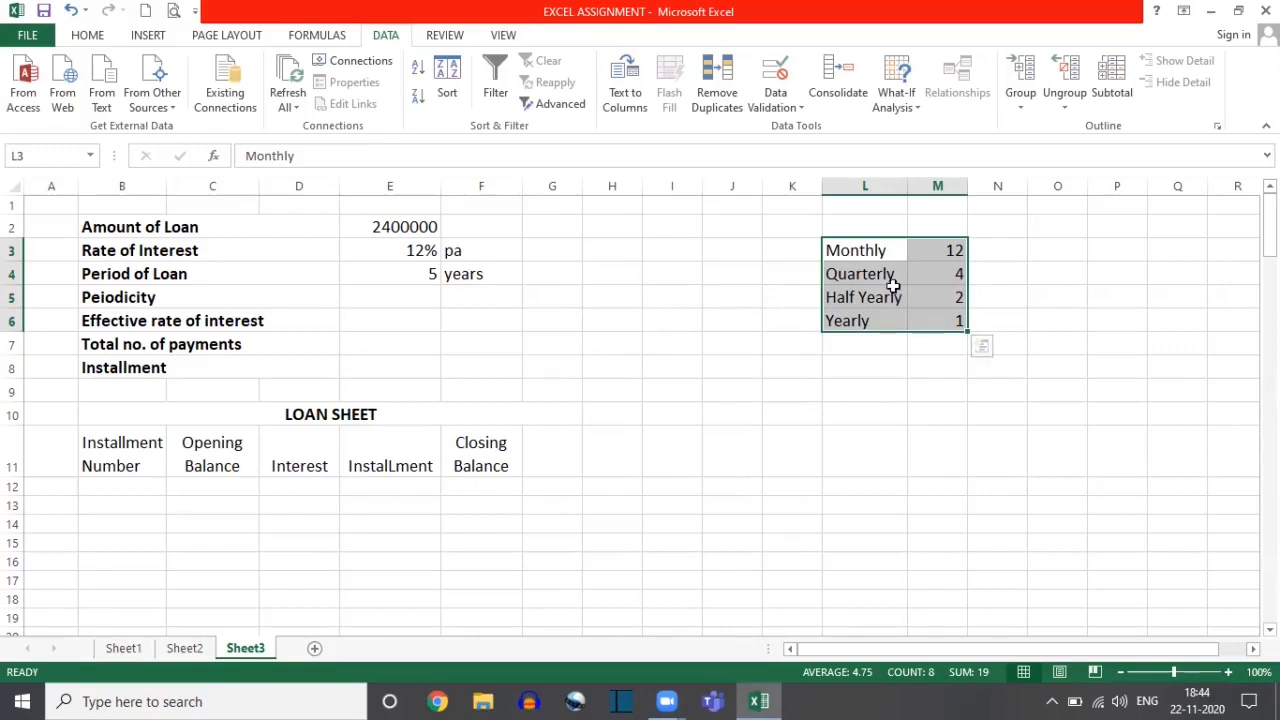
{"action": "left_click", "coordinate": [365, 296]}
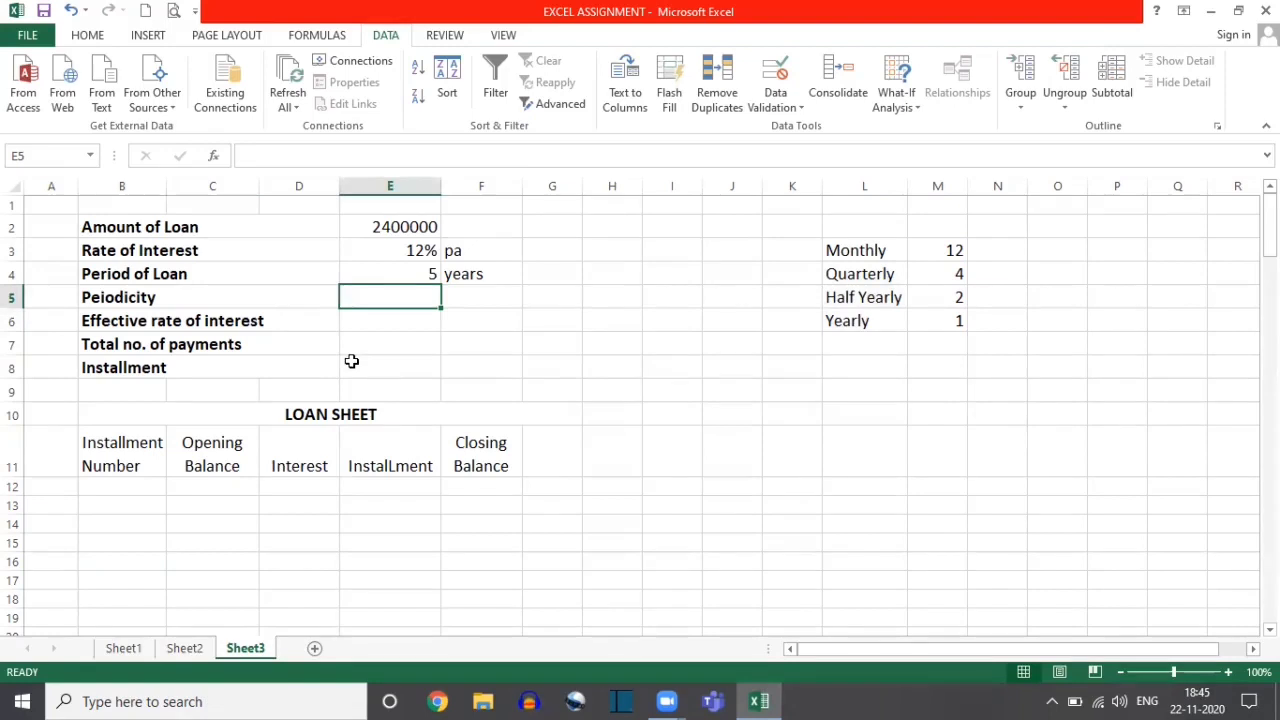
{"action": "left_click", "coordinate": [831, 251]}
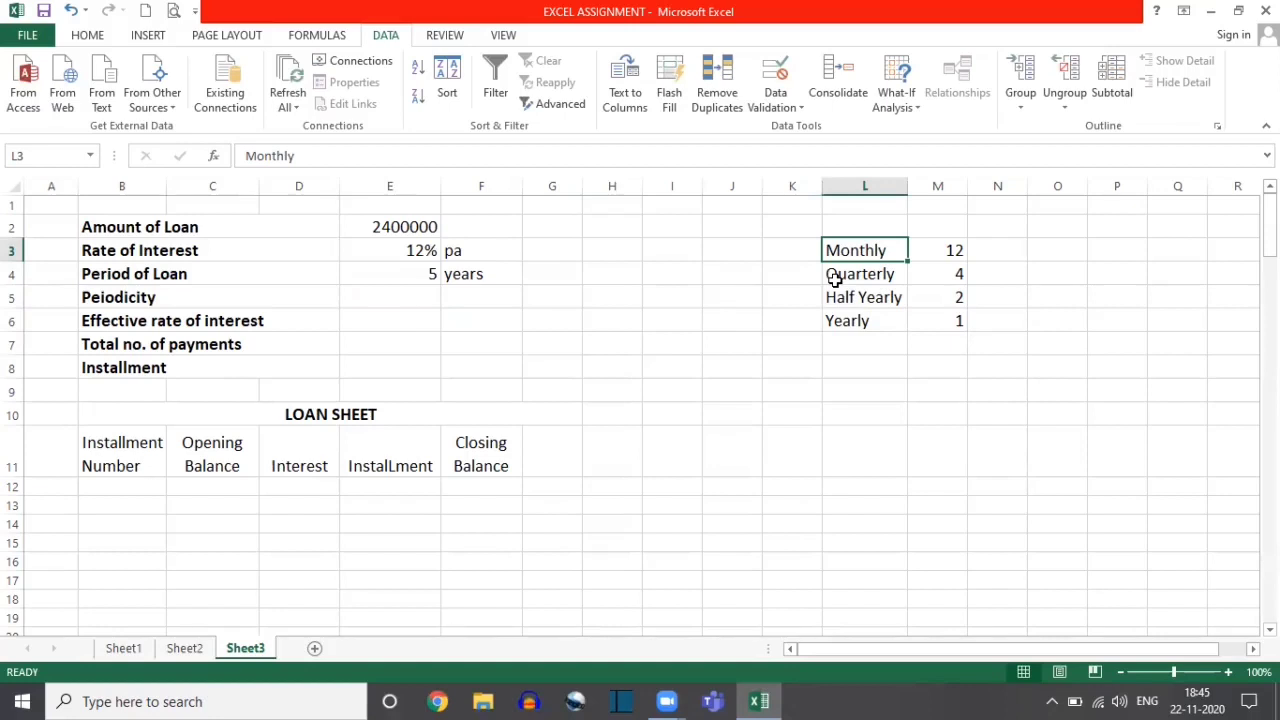
{"action": "left_click", "coordinate": [921, 278]}
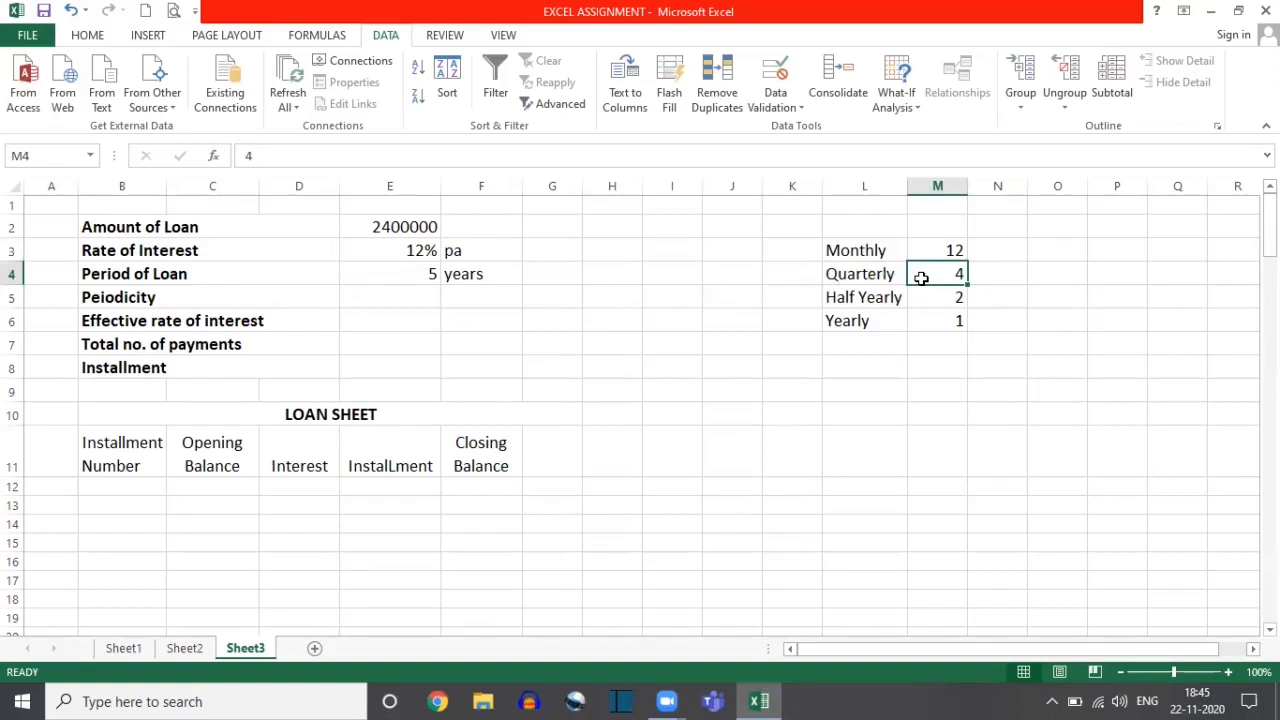
{"action": "left_click", "coordinate": [927, 251]}
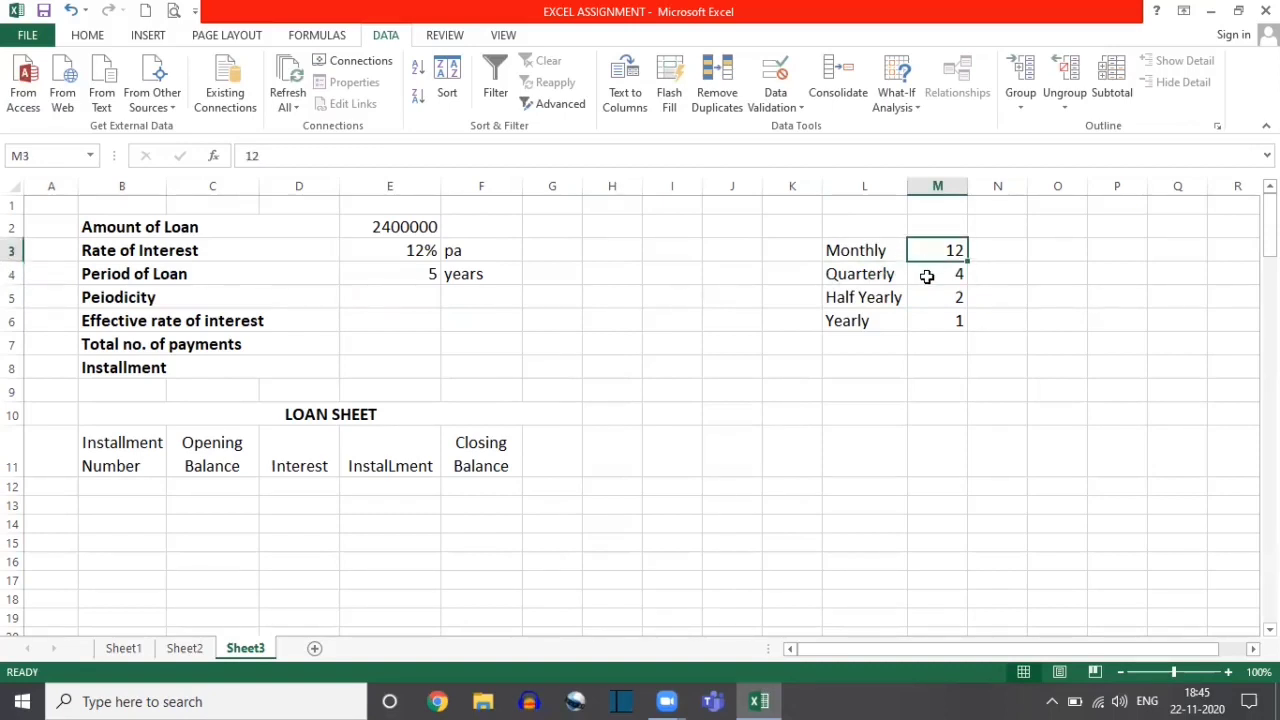
{"action": "left_click", "coordinate": [927, 277]}
{"action": "left_click", "coordinate": [857, 251]}
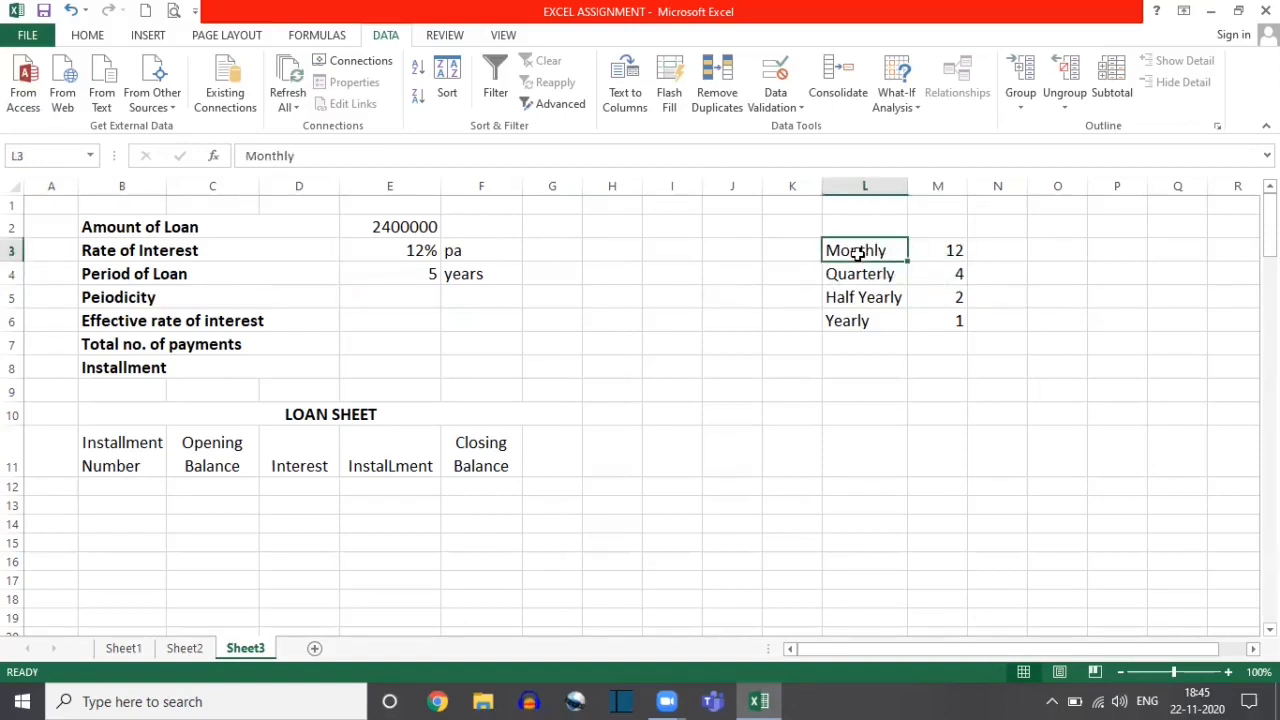
{"action": "left_click", "coordinate": [954, 251]}
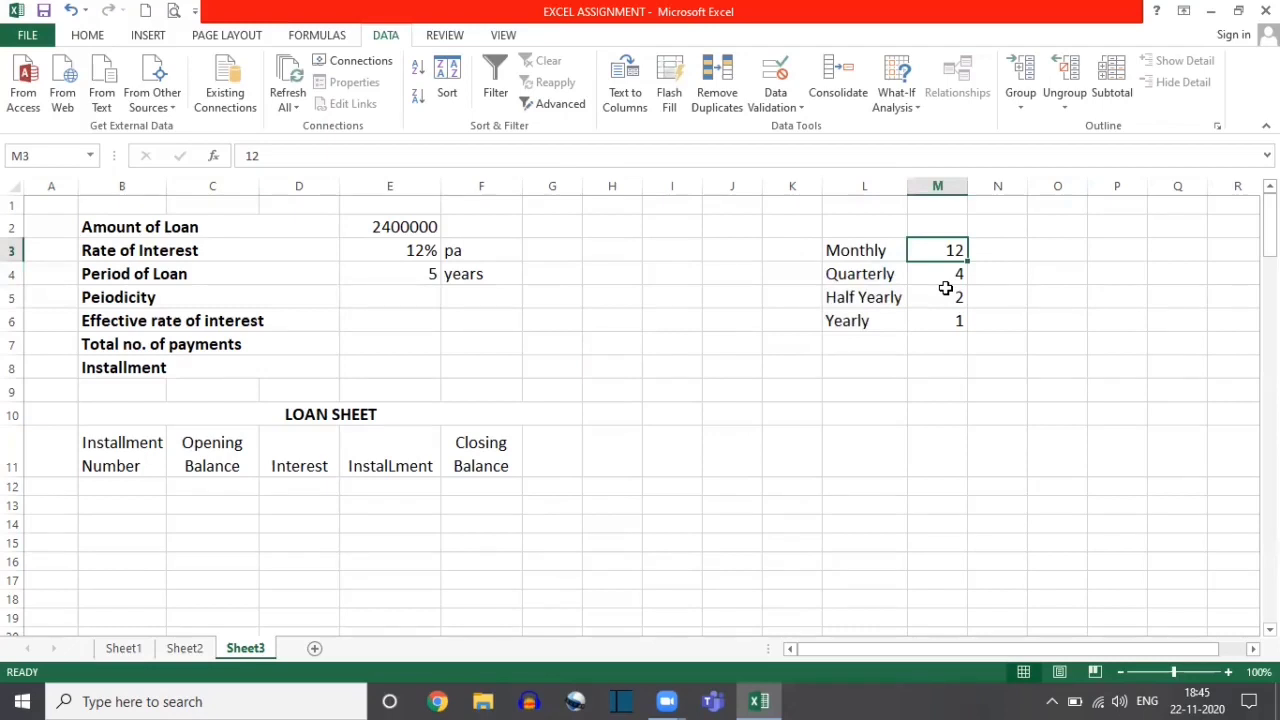
{"action": "left_click", "coordinate": [942, 274]}
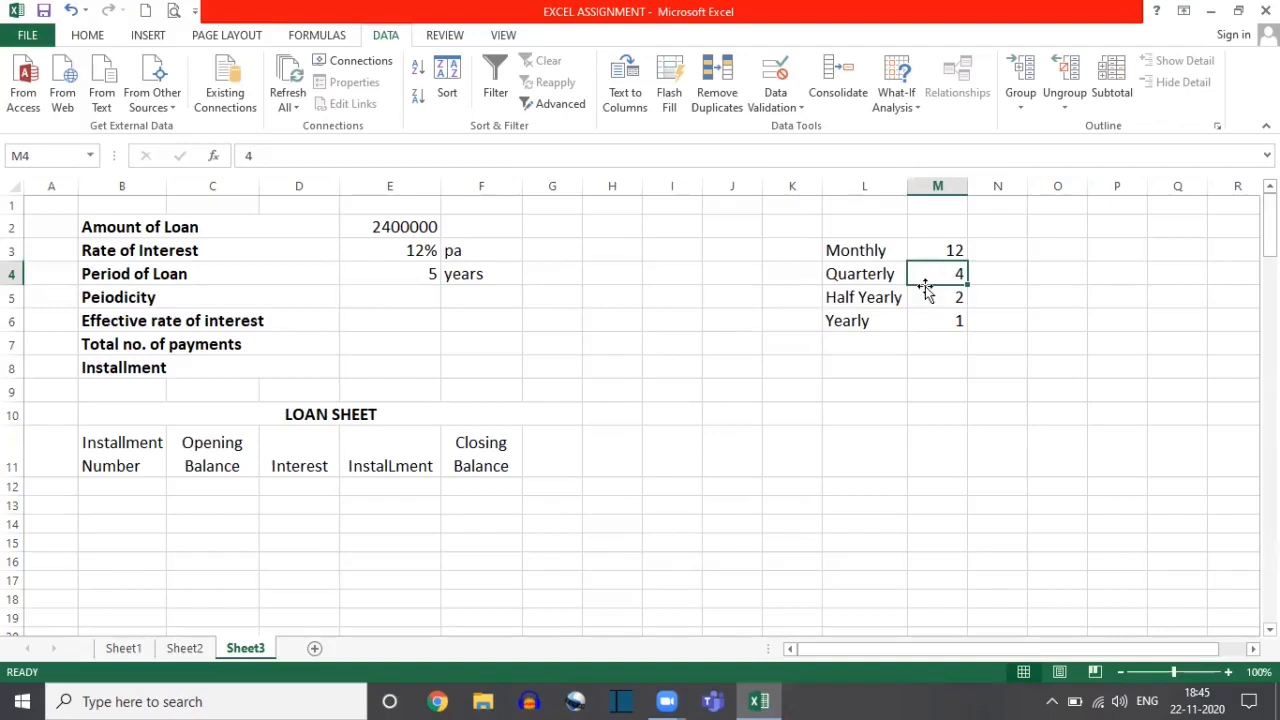
{"action": "left_click", "coordinate": [925, 298]}
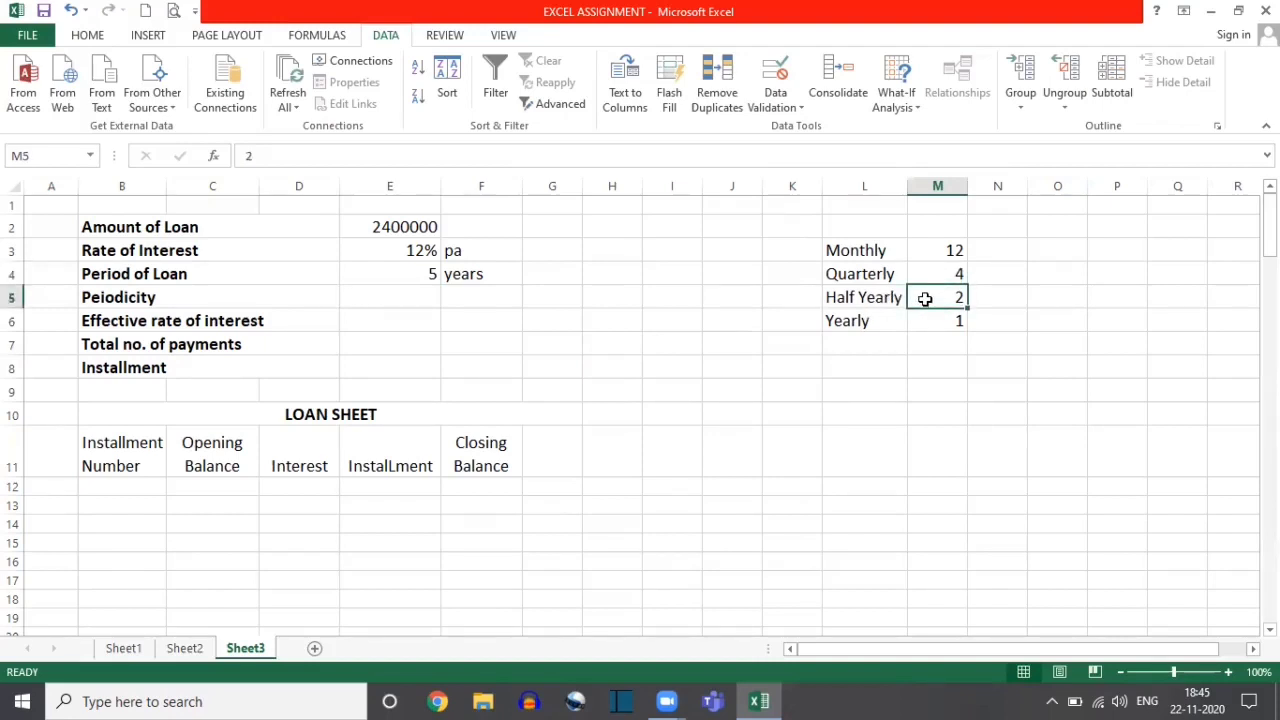
{"action": "left_click", "coordinate": [927, 322]}
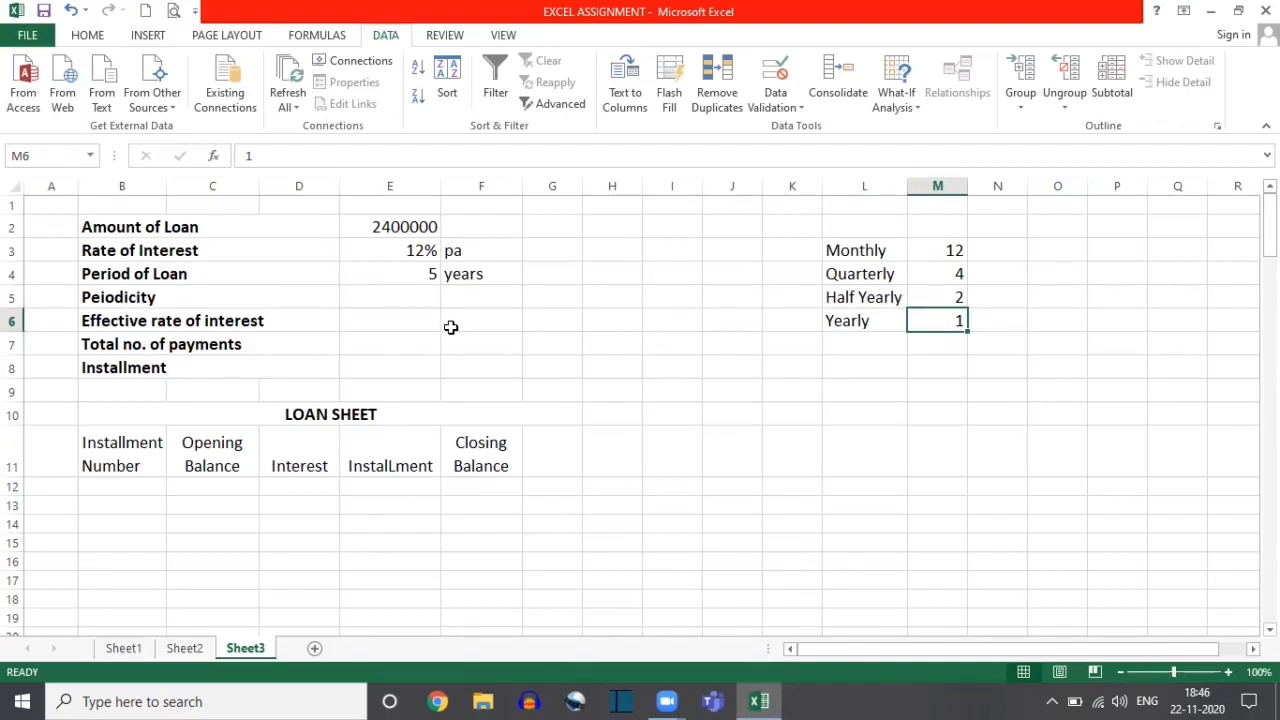
- Compare the Periodicity row and the loan period in E4 with the payment frequencies listed in L3:M6
{"action": "left_click", "coordinate": [144, 298]}
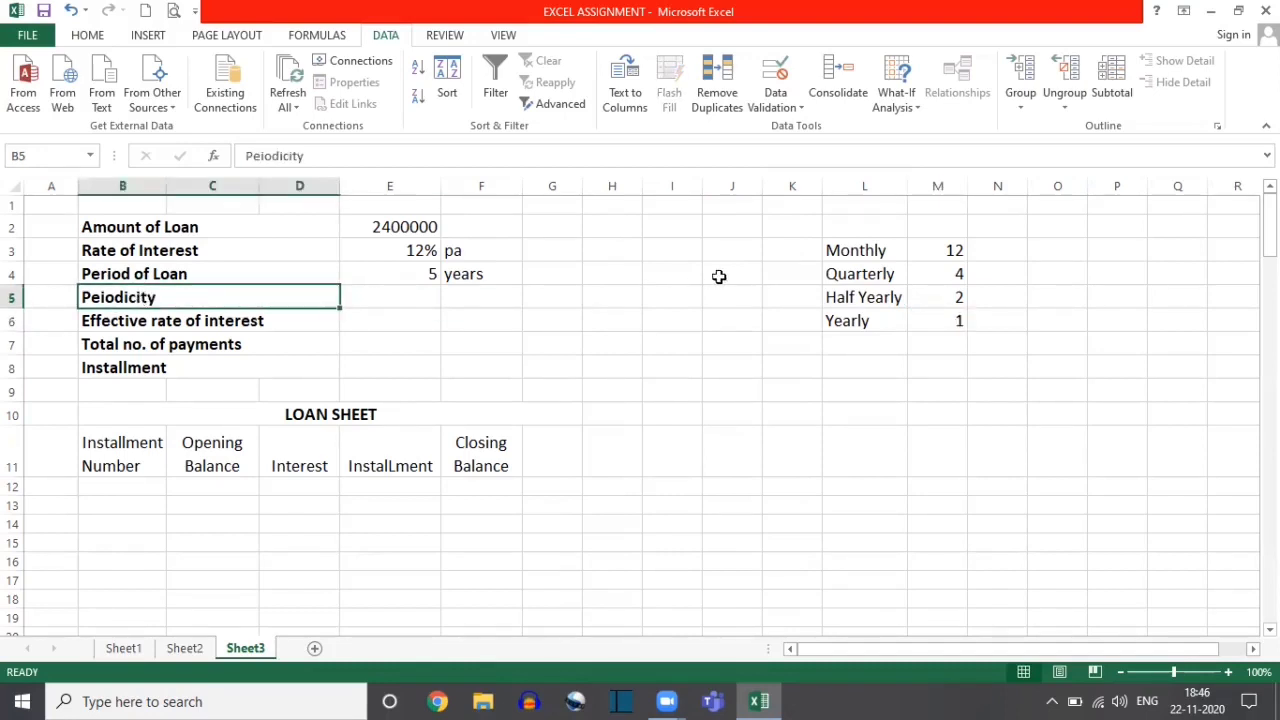
{"action": "left_click", "coordinate": [868, 245]}
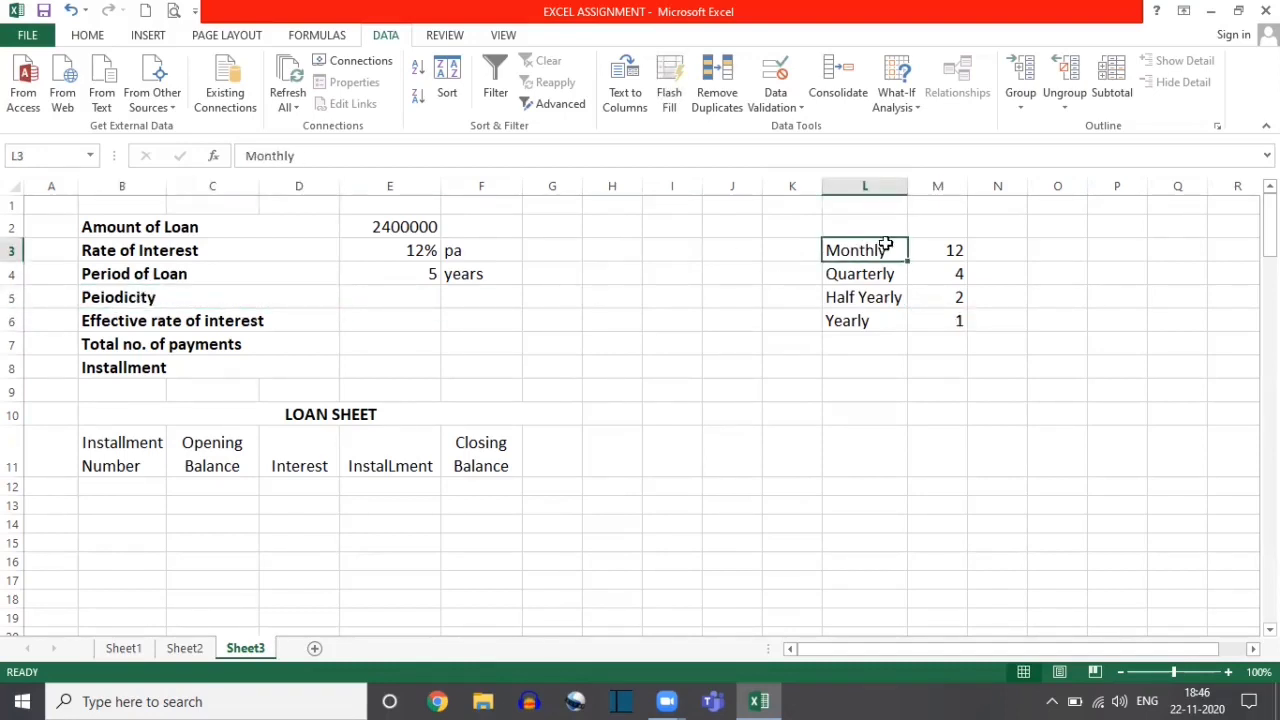
{"action": "left_click", "coordinate": [886, 275]}
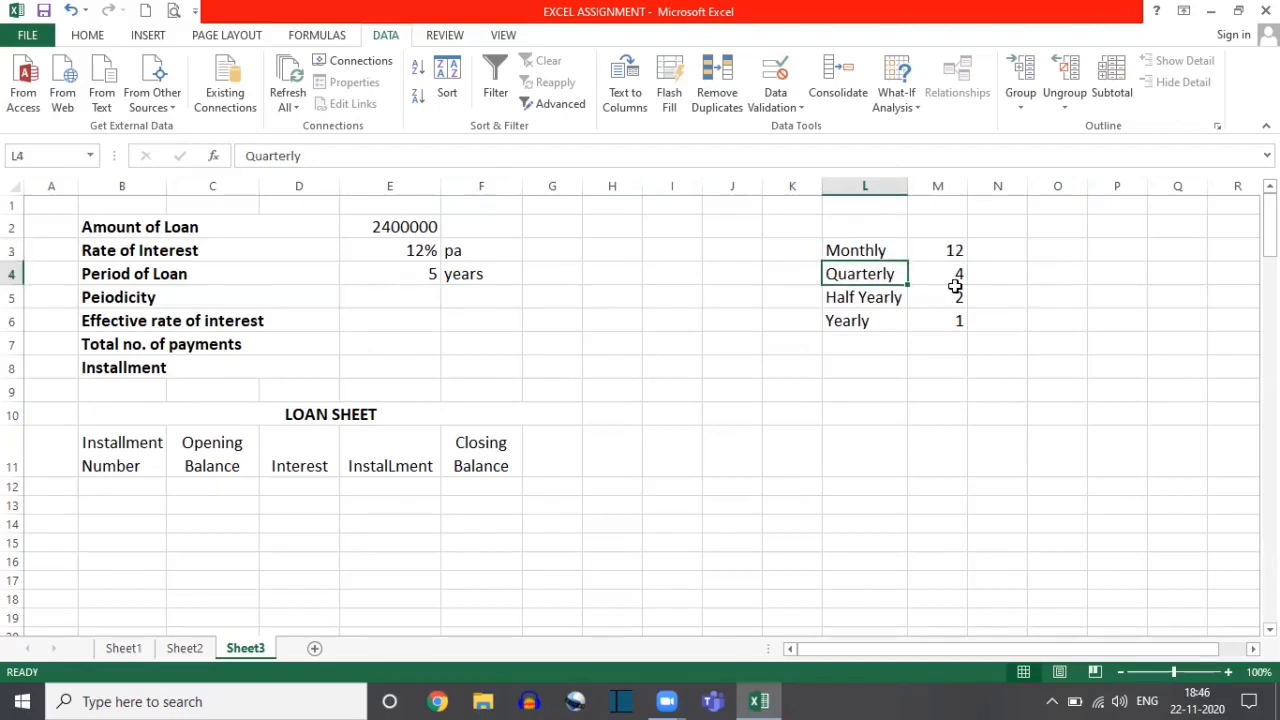
{"action": "left_click", "coordinate": [950, 295]}
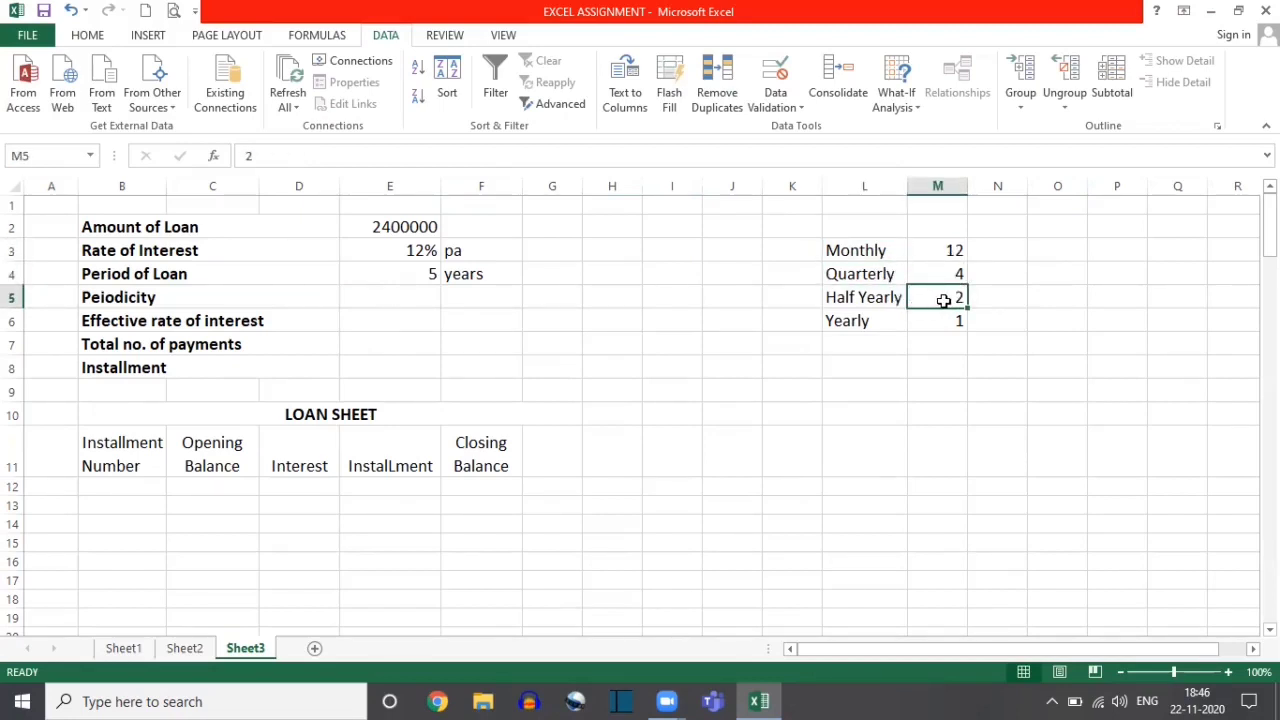
{"action": "left_click", "coordinate": [884, 321]}
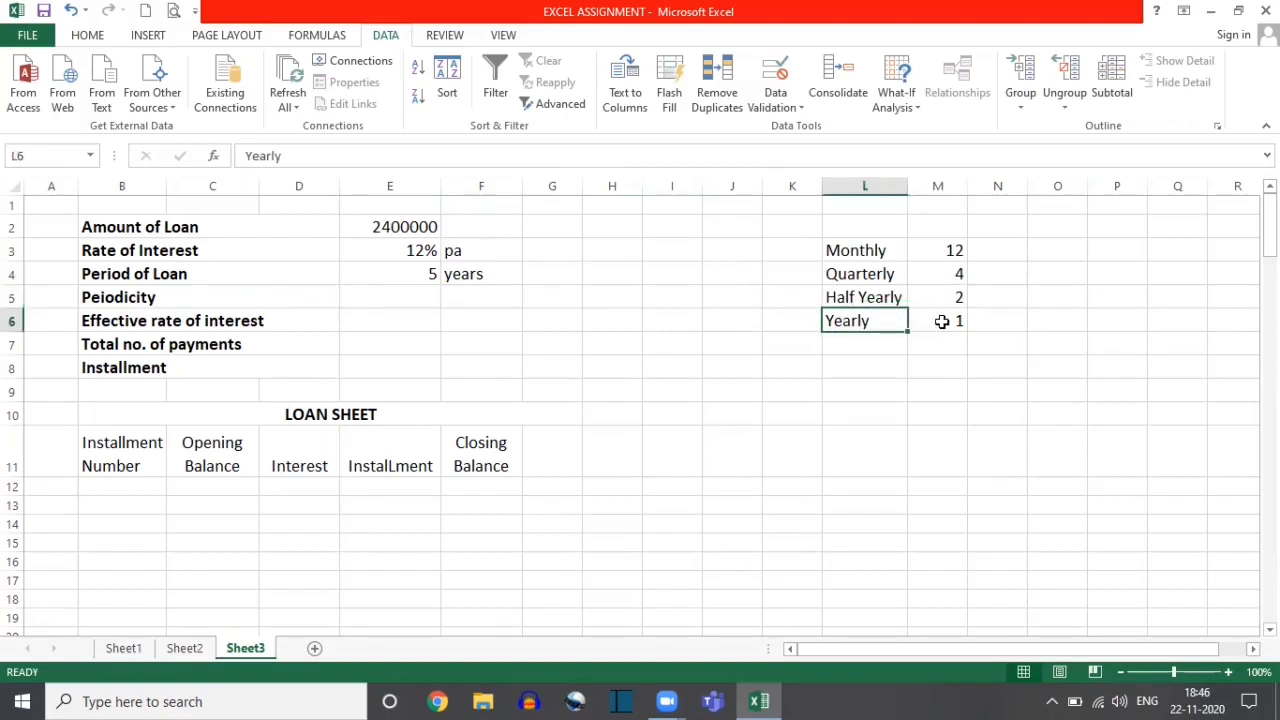
{"action": "left_click", "coordinate": [941, 321]}
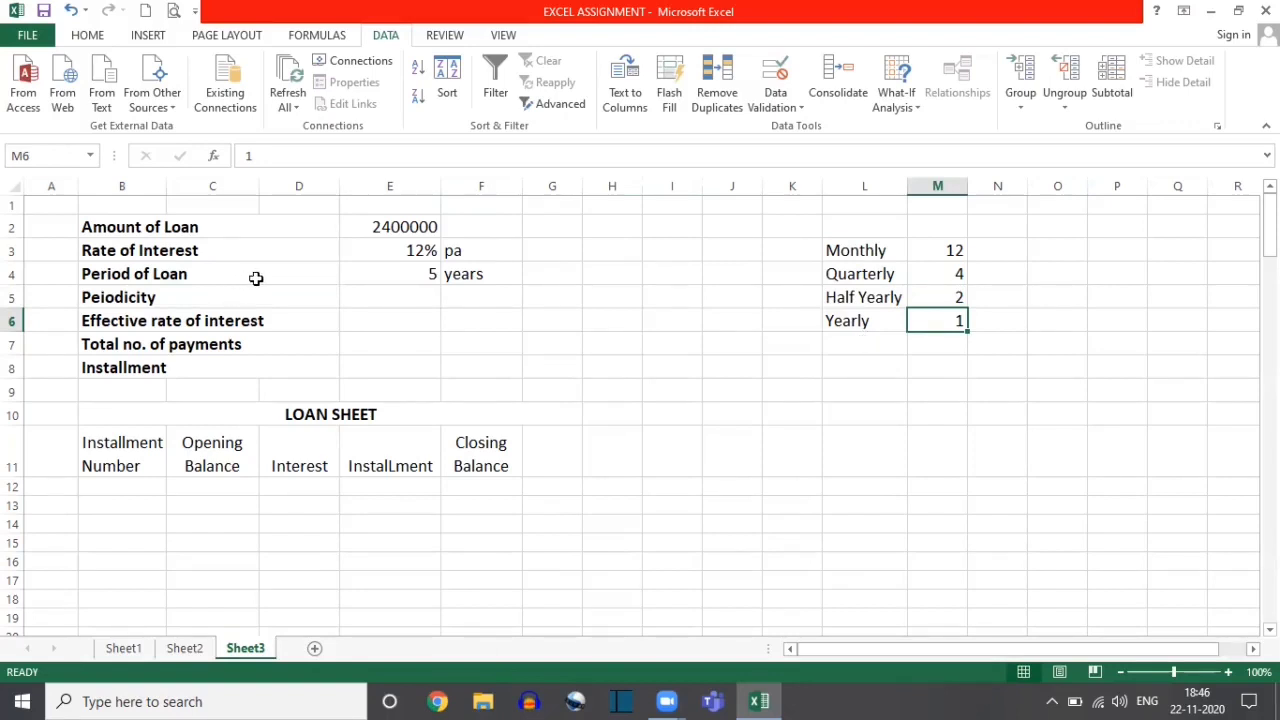
{"action": "left_click", "coordinate": [392, 280]}
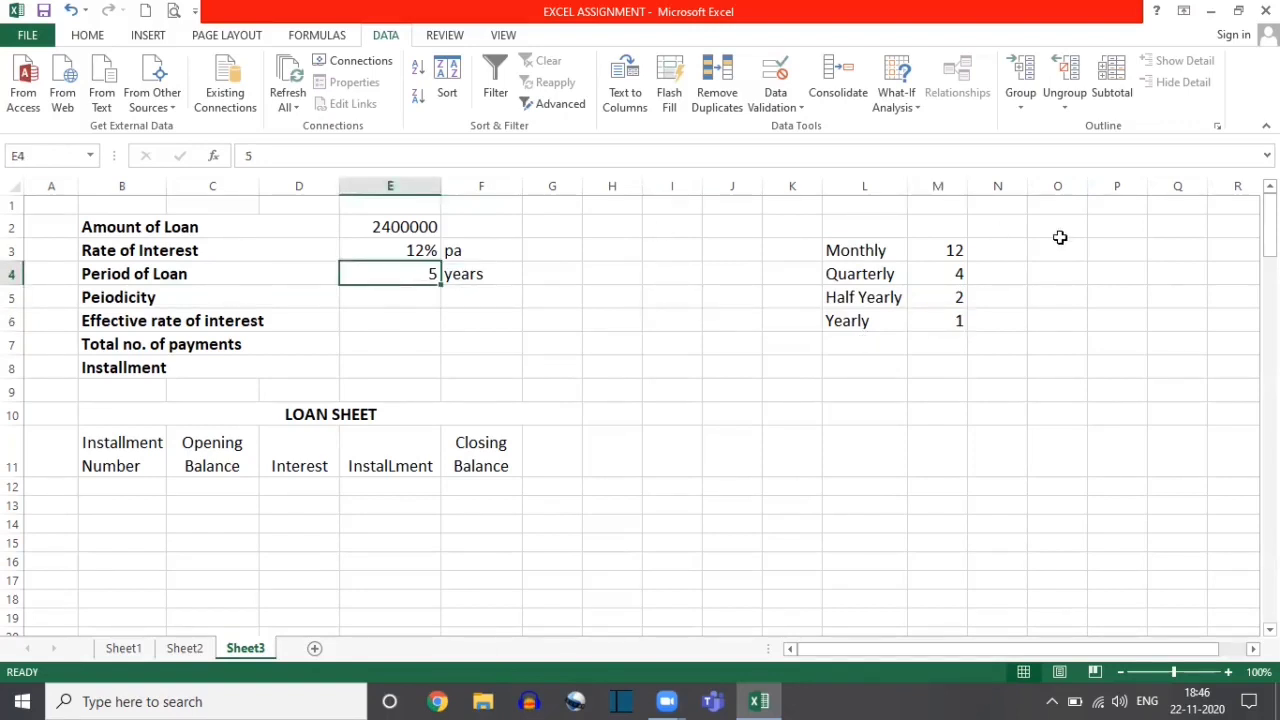
{"action": "left_click", "coordinate": [917, 250]}
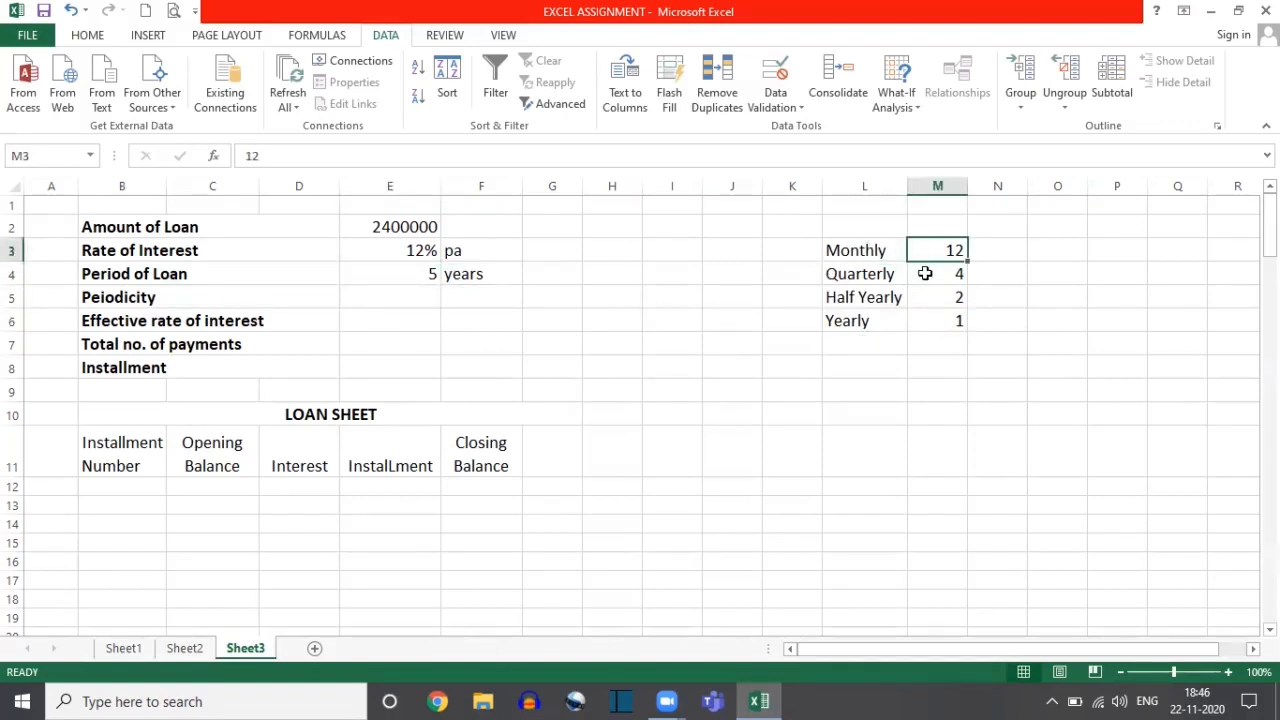
{"action": "left_click", "coordinate": [922, 274]}
{"action": "left_click", "coordinate": [928, 305]}
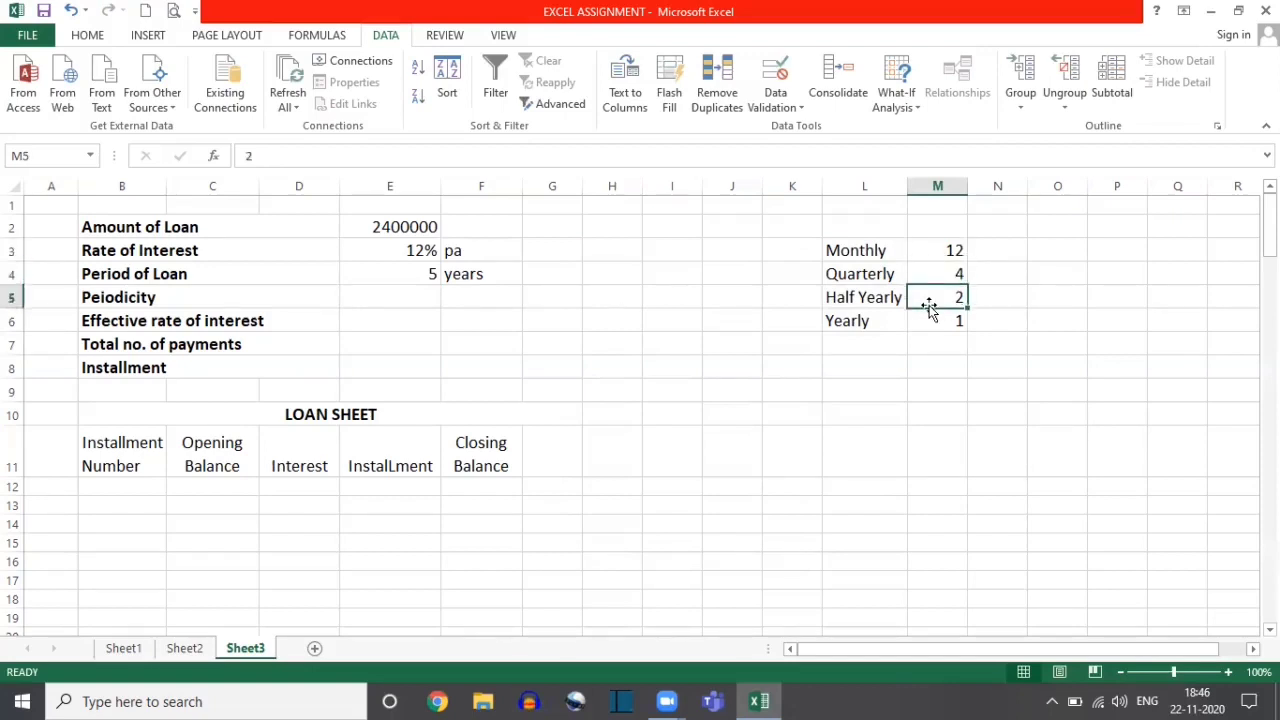
- Add list data validation to the periodicity cell E5, using the frequency names in L3:L6 as its source
{"action": "left_click", "coordinate": [405, 296]}
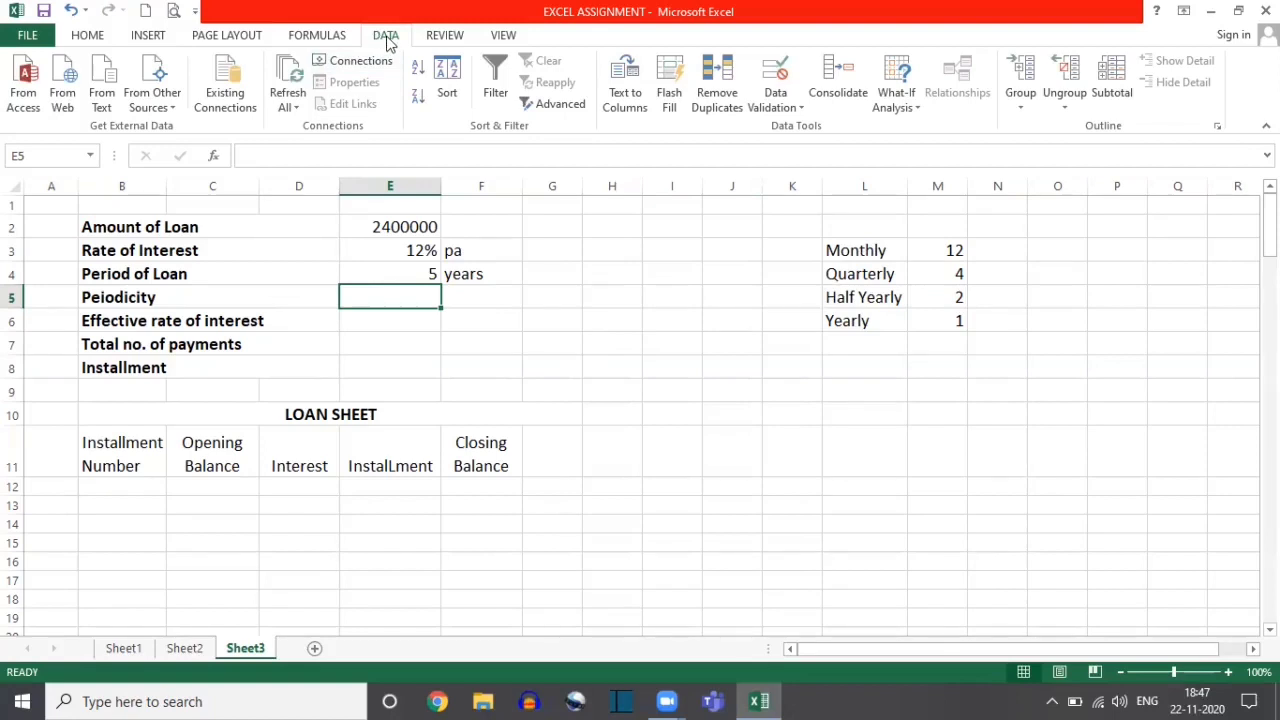
{"action": "left_click", "coordinate": [775, 70]}
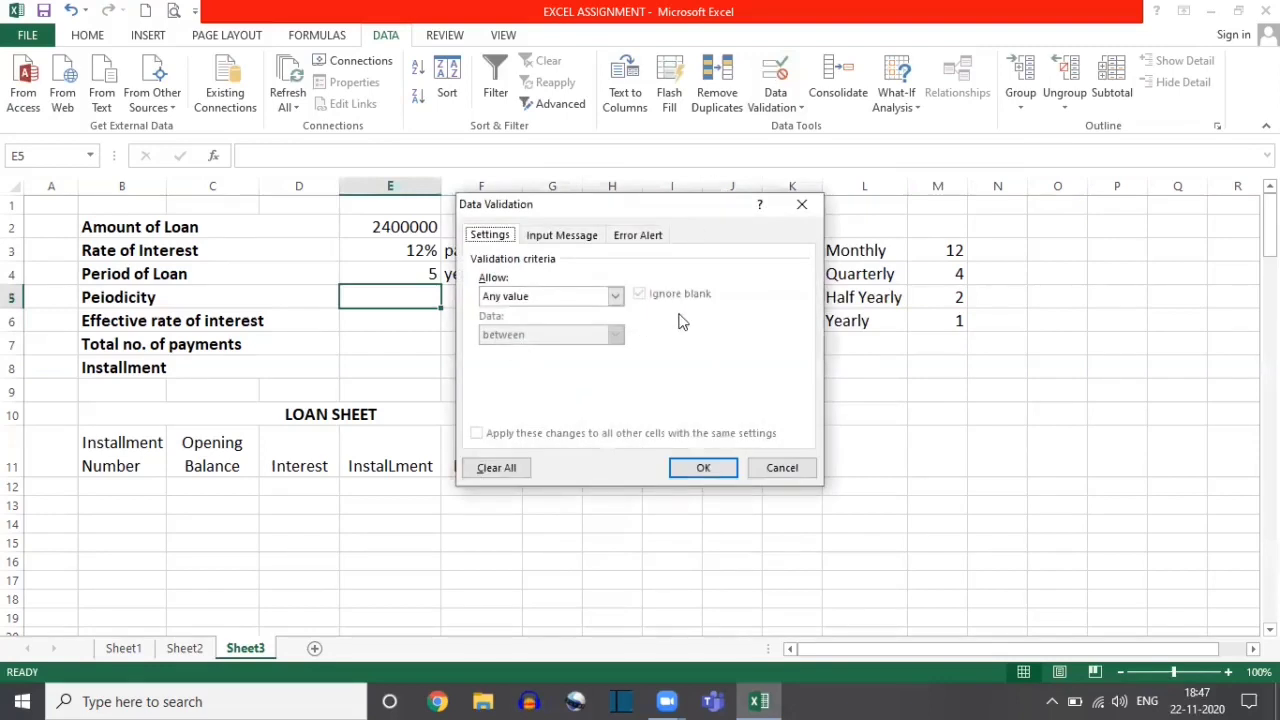
{"action": "left_click", "coordinate": [616, 296]}
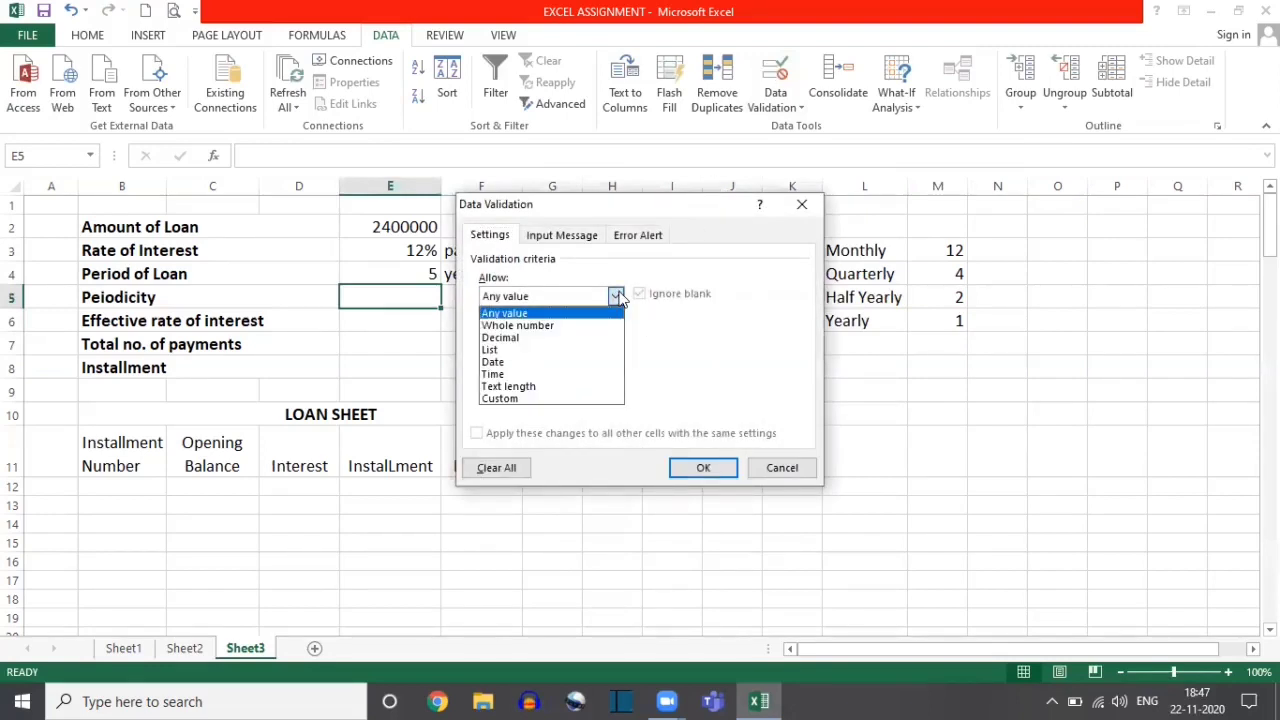
{"action": "left_click", "coordinate": [520, 350]}
{"action": "left_click", "coordinate": [509, 370]}
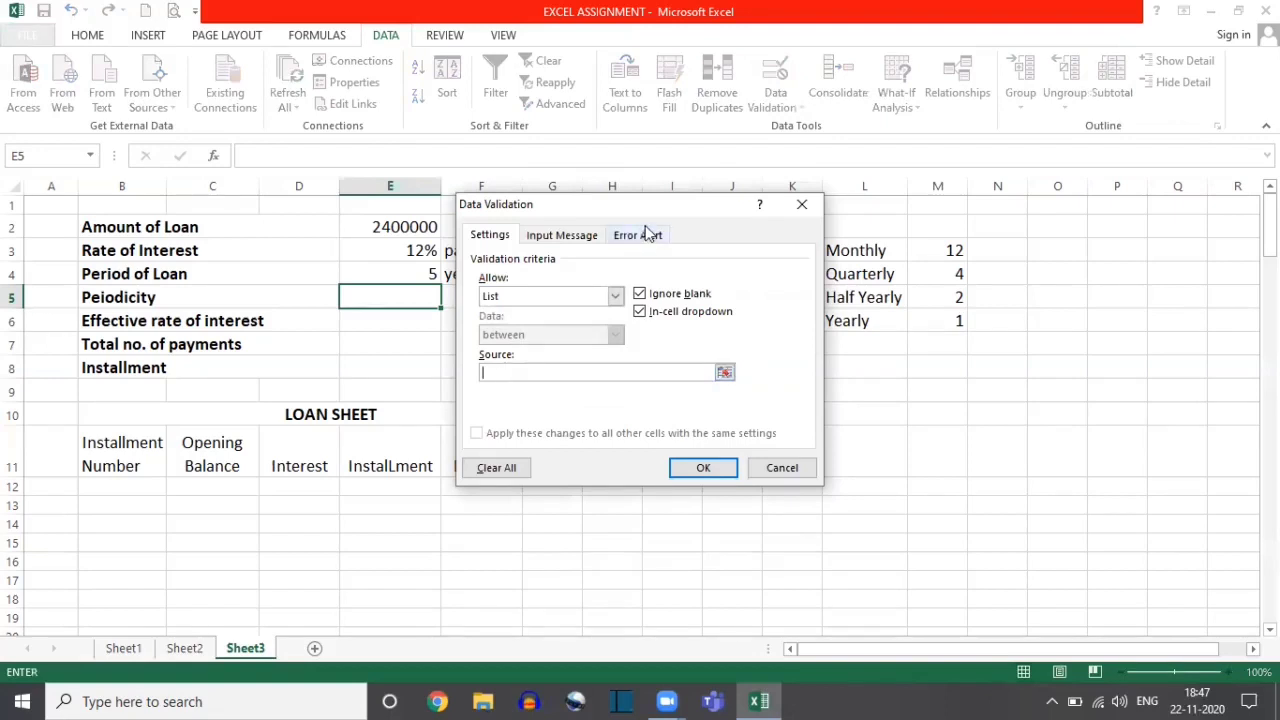
{"action": "left_click_drag", "start_coordinate": [665, 208], "coordinate": [576, 193]}
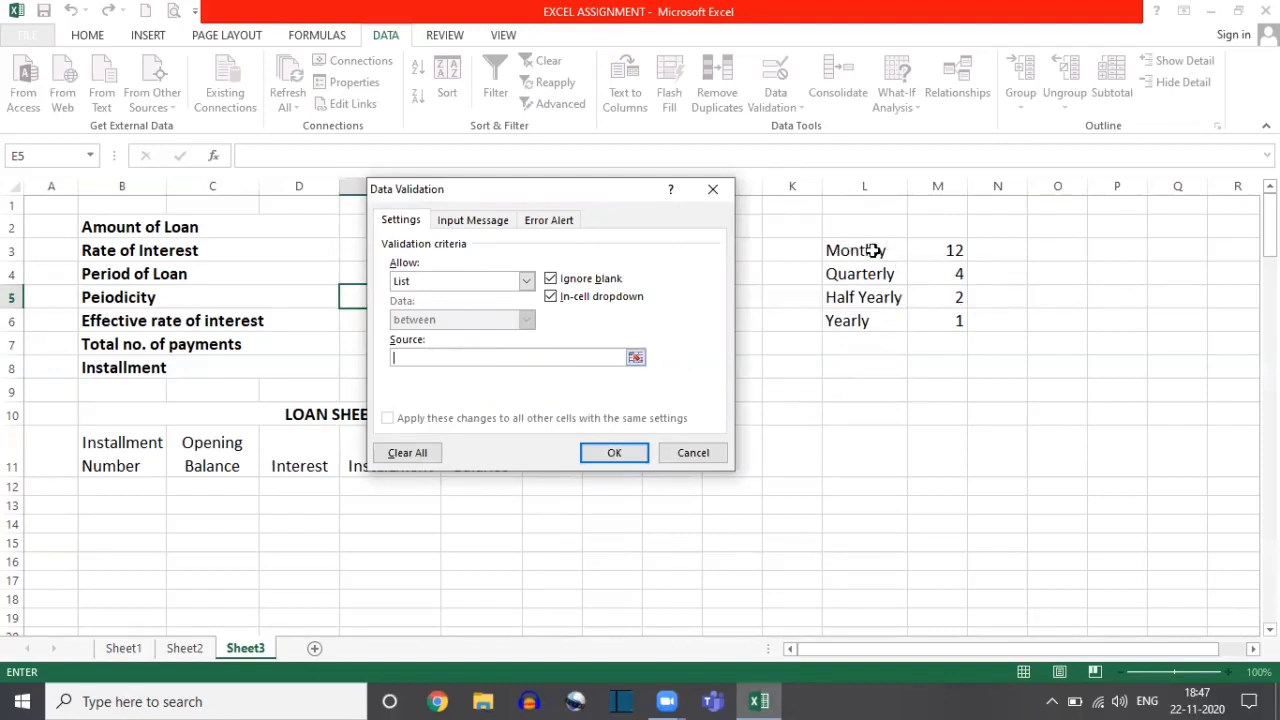
{"action": "left_click_drag", "start_coordinate": [856, 251], "coordinate": [865, 316]}
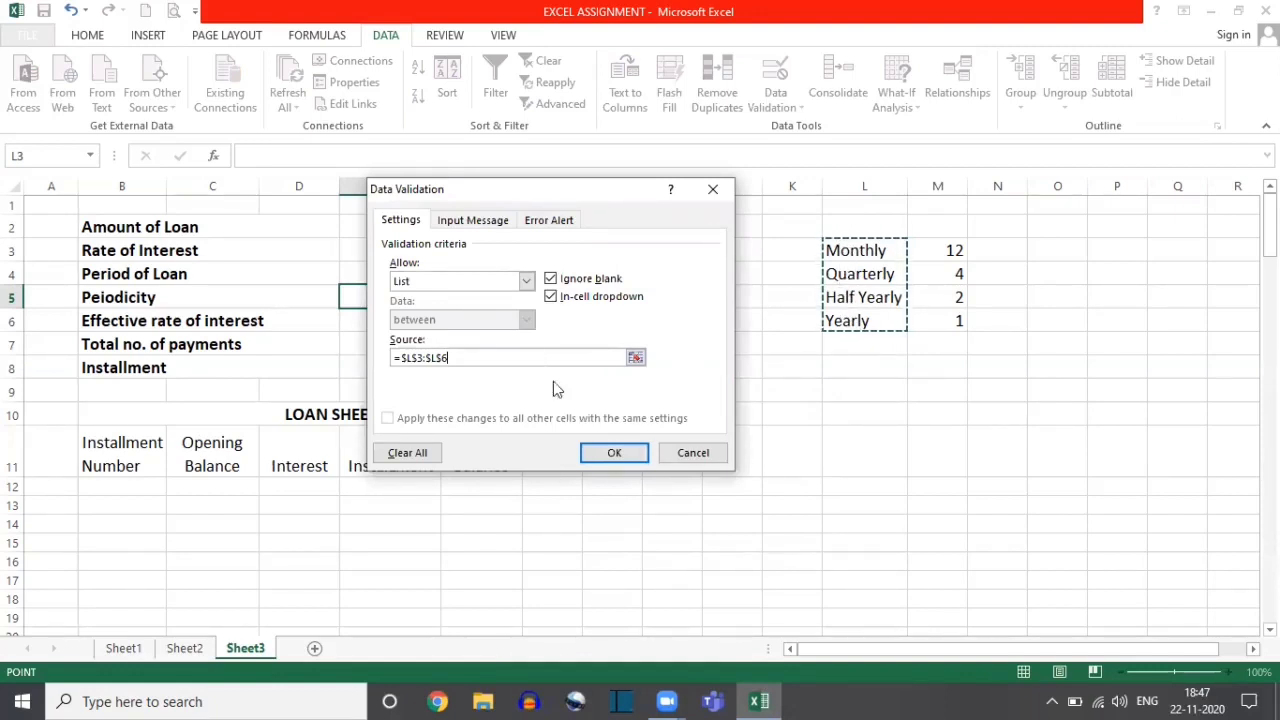
{"action": "left_click", "coordinate": [612, 458]}
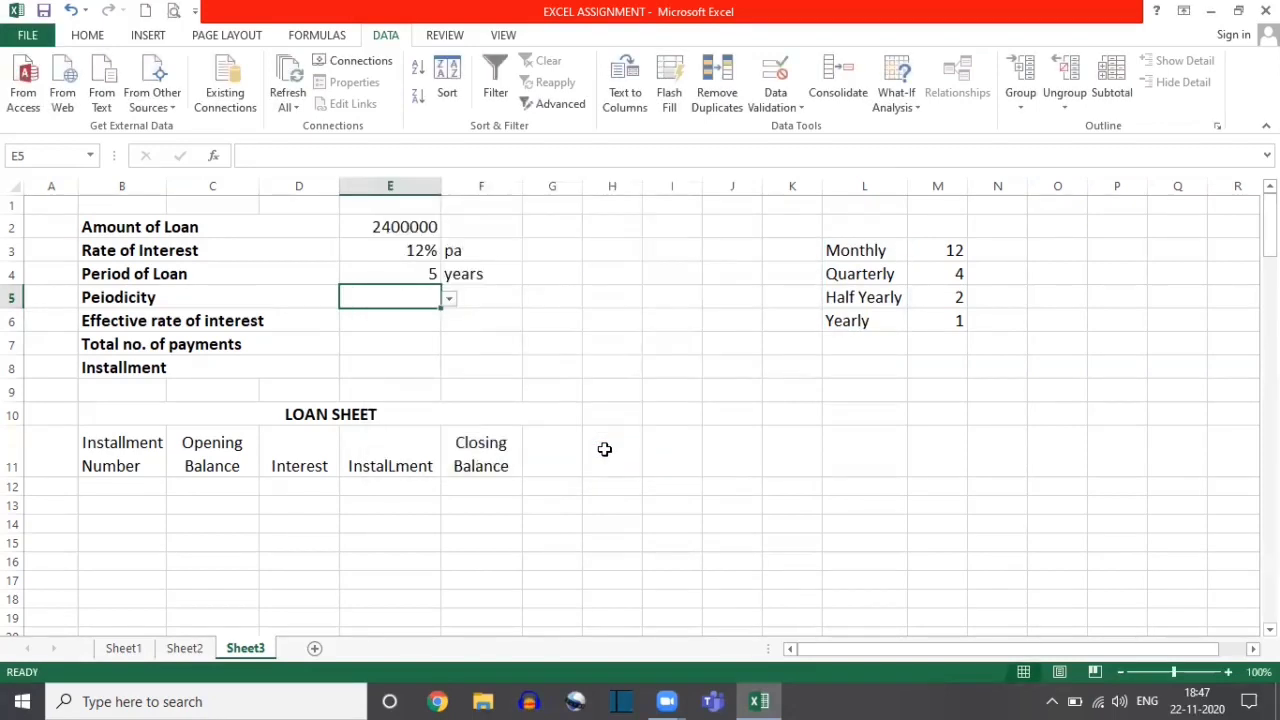
- Choose Monthly from the E5 dropdown as the loan's periodicity
{"action": "left_click", "coordinate": [450, 302]}
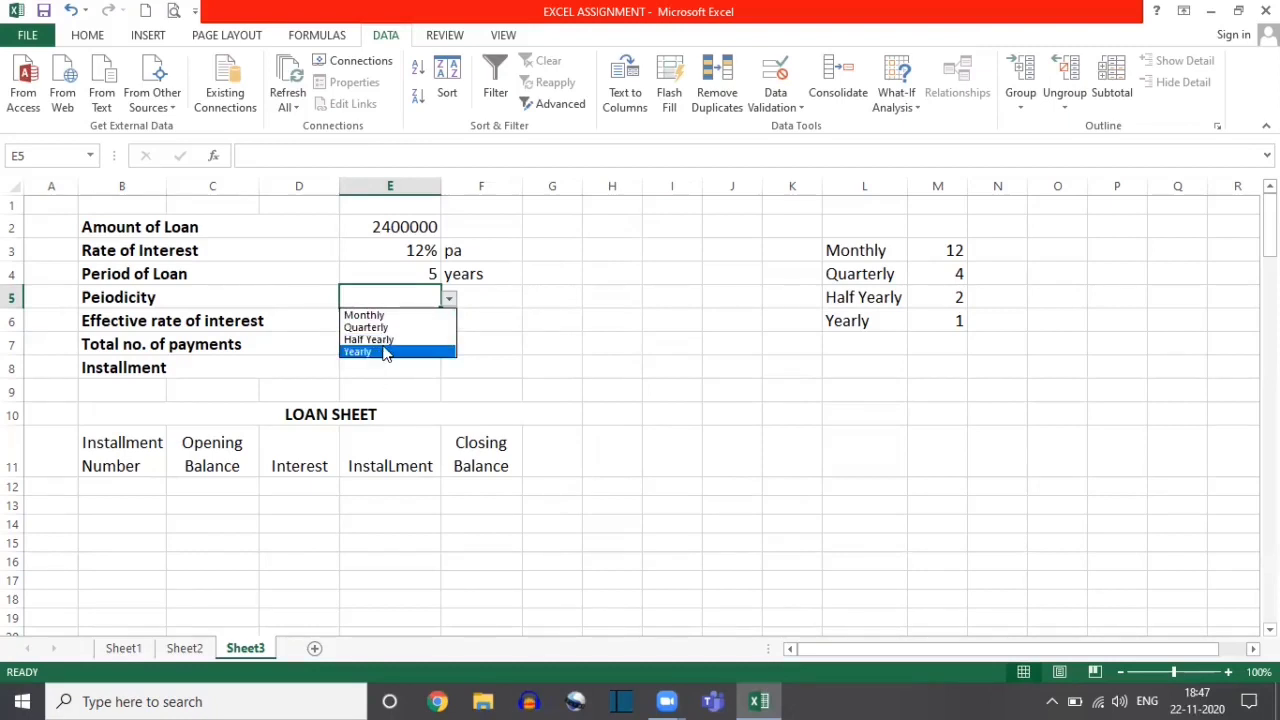
{"action": "left_click", "coordinate": [371, 314]}
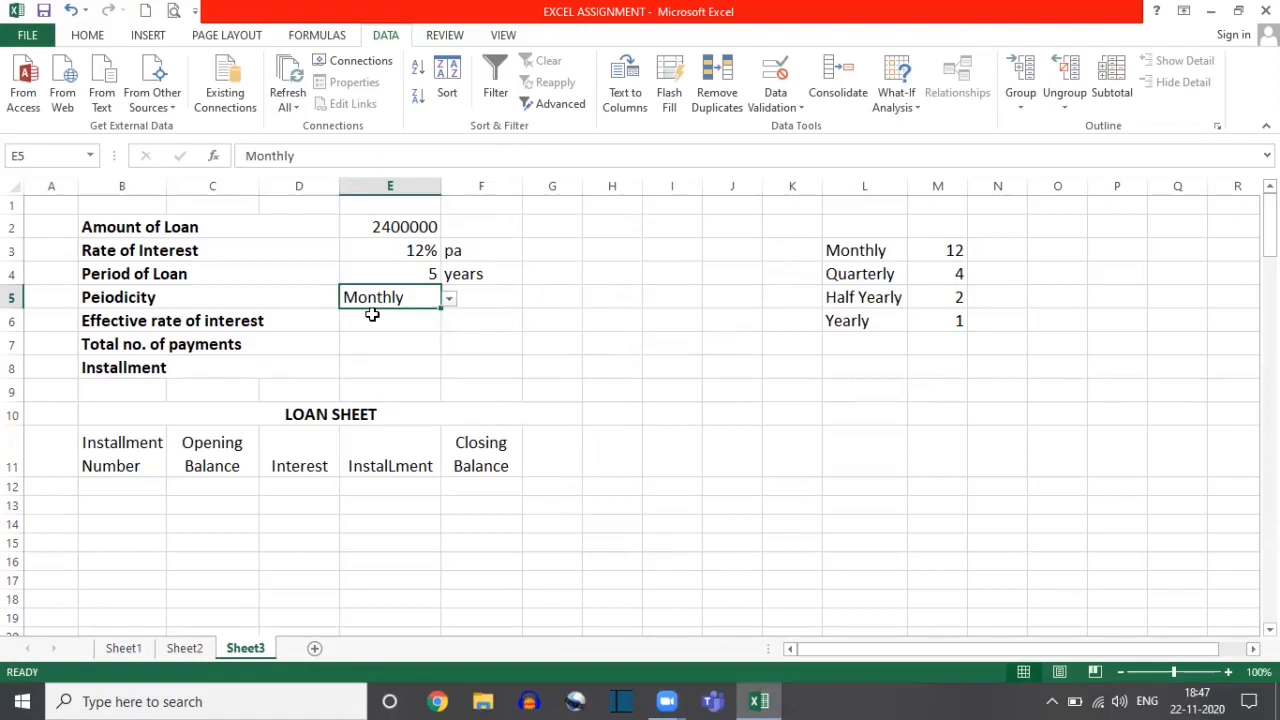
{"action": "left_click", "coordinate": [449, 301]}
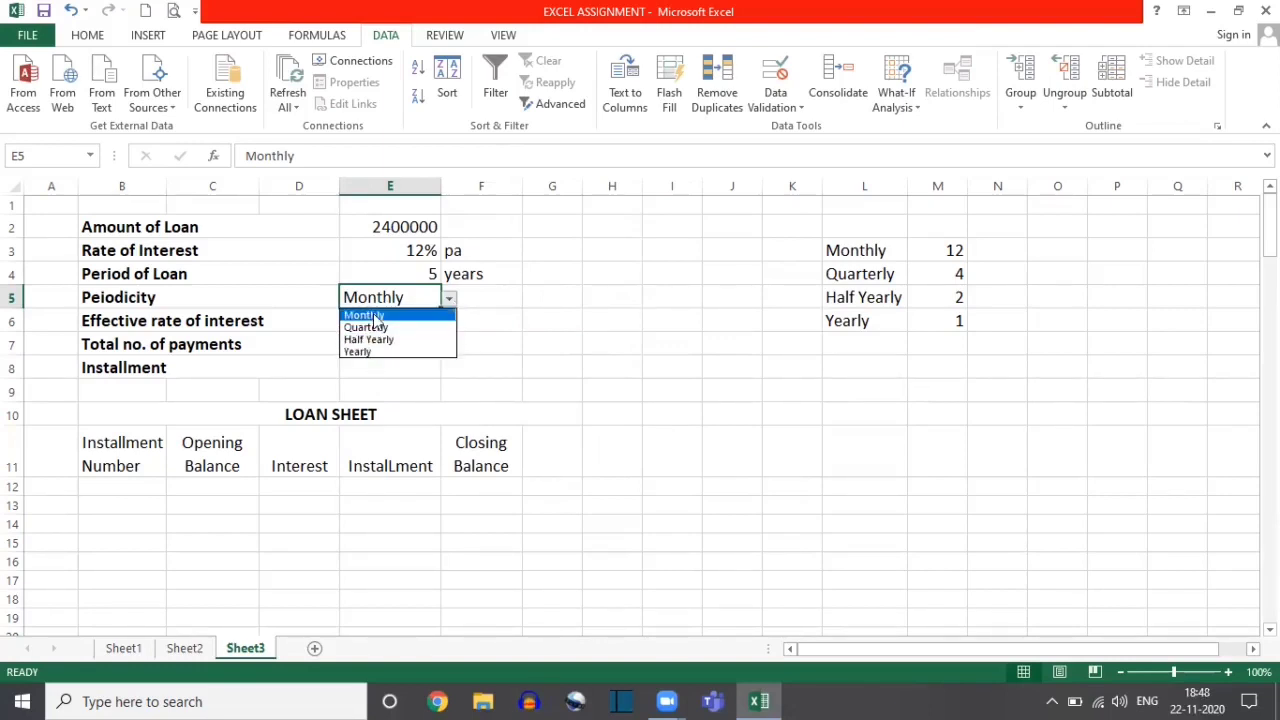
{"action": "key", "text": "Escape"}
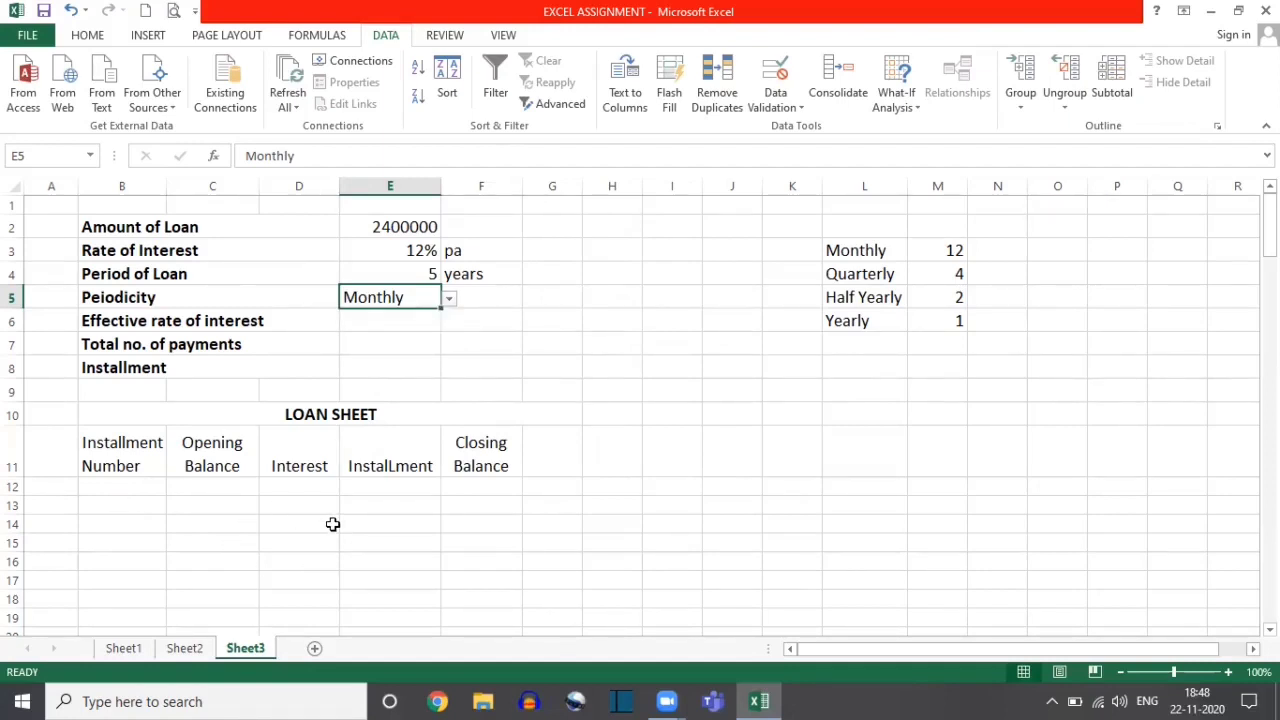
{"action": "left_click", "coordinate": [495, 297]}
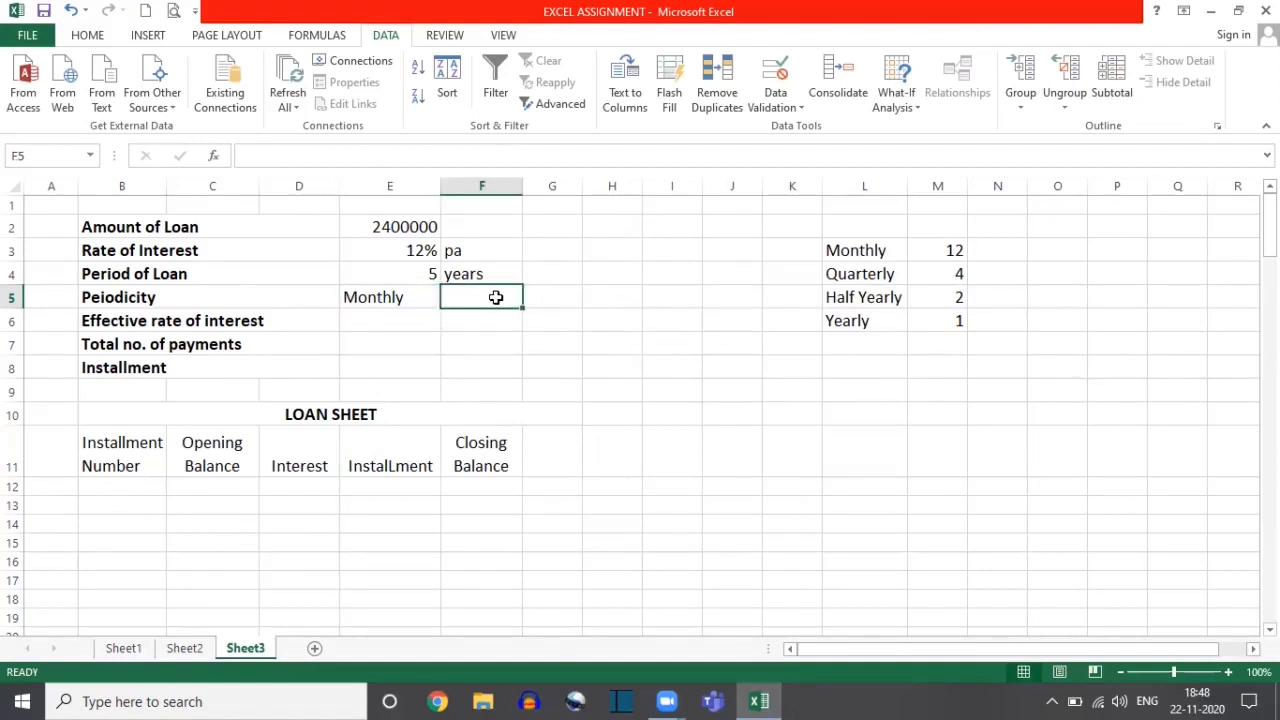
{"action": "left_click", "coordinate": [380, 295]}
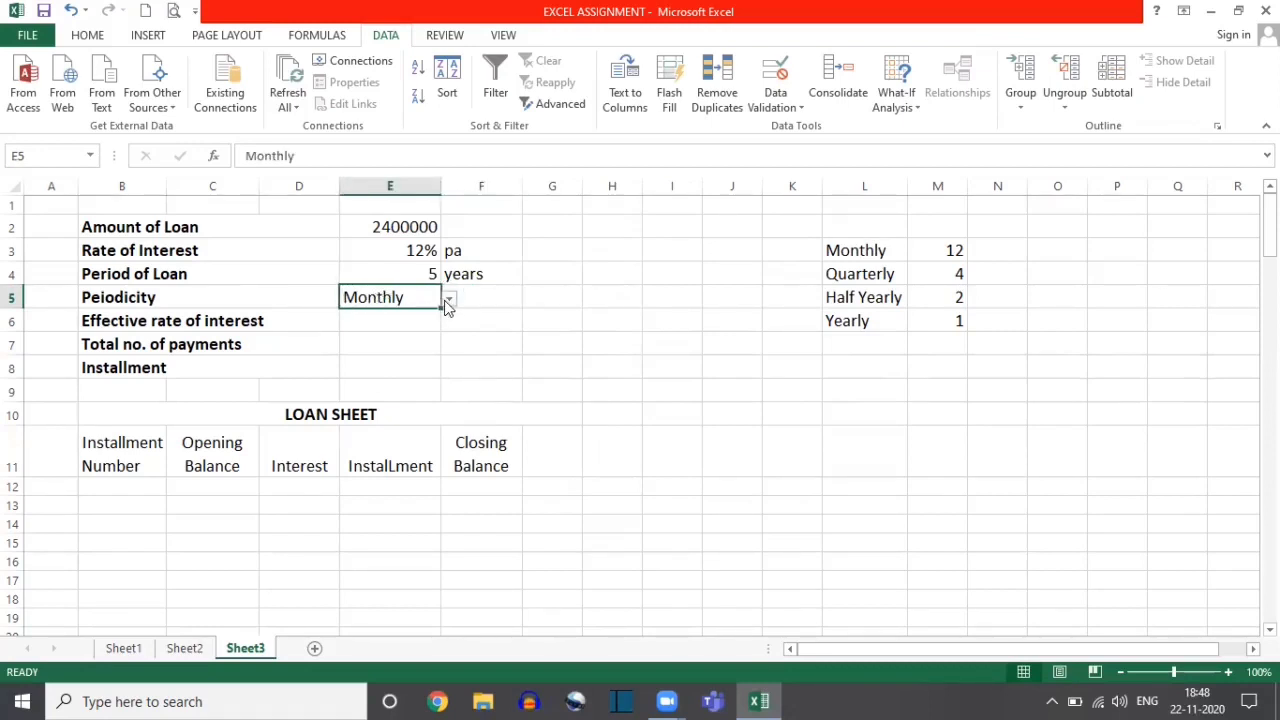
{"action": "left_click", "coordinate": [449, 299]}
{"action": "left_click", "coordinate": [373, 313]}
{"action": "left_click", "coordinate": [482, 298]}
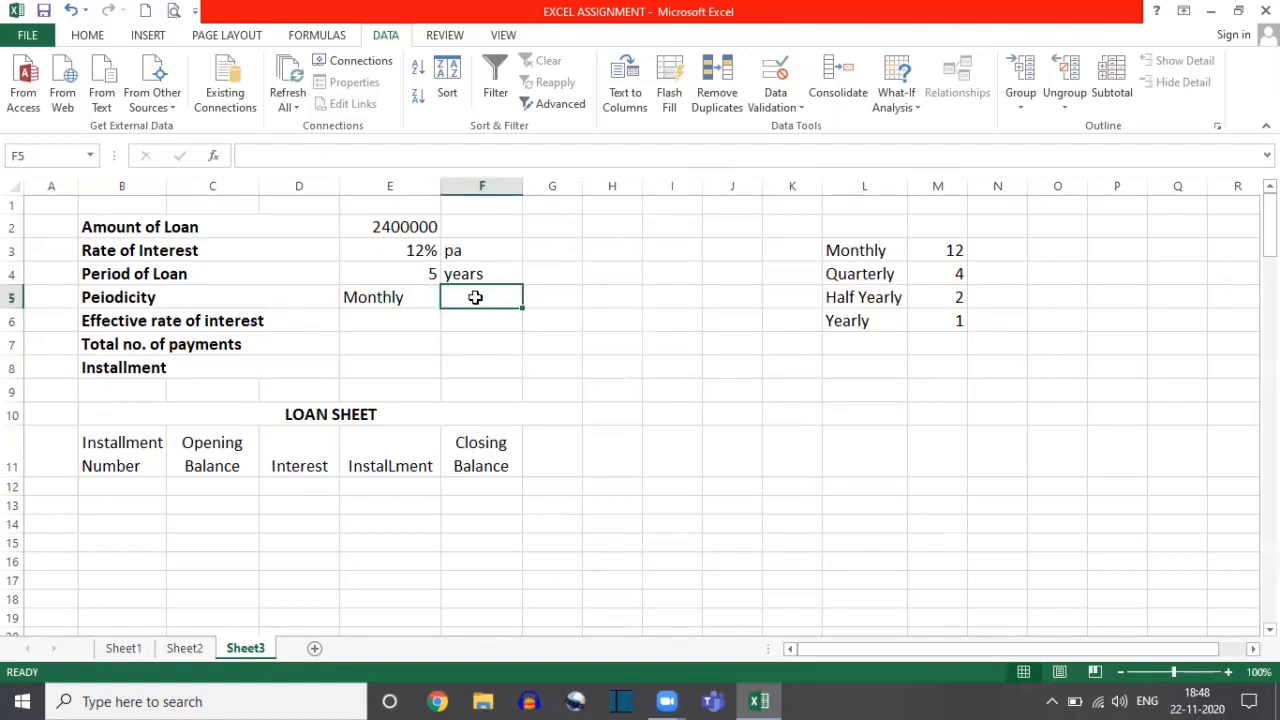
- Switch the periodicity in E5 to Quarterly
{"action": "left_click", "coordinate": [390, 296]}
{"action": "left_click", "coordinate": [450, 302]}
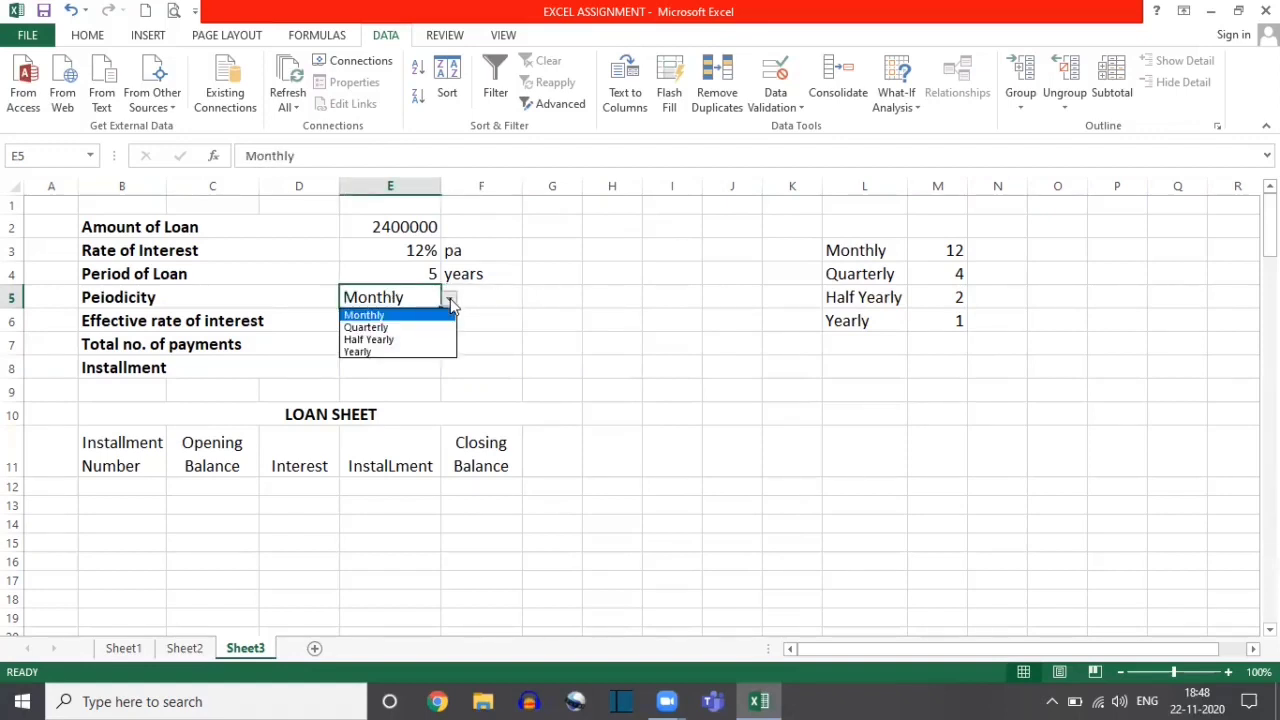
{"action": "left_click", "coordinate": [385, 326]}
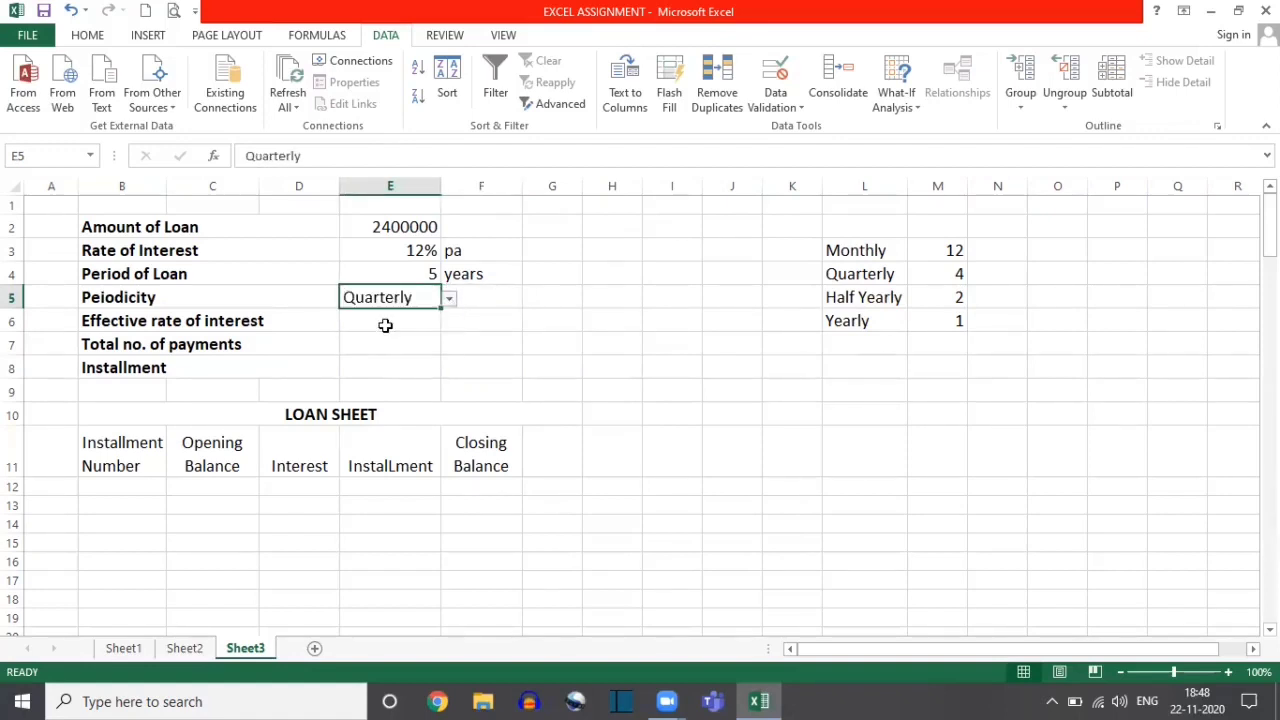
{"action": "left_click", "coordinate": [481, 297]}
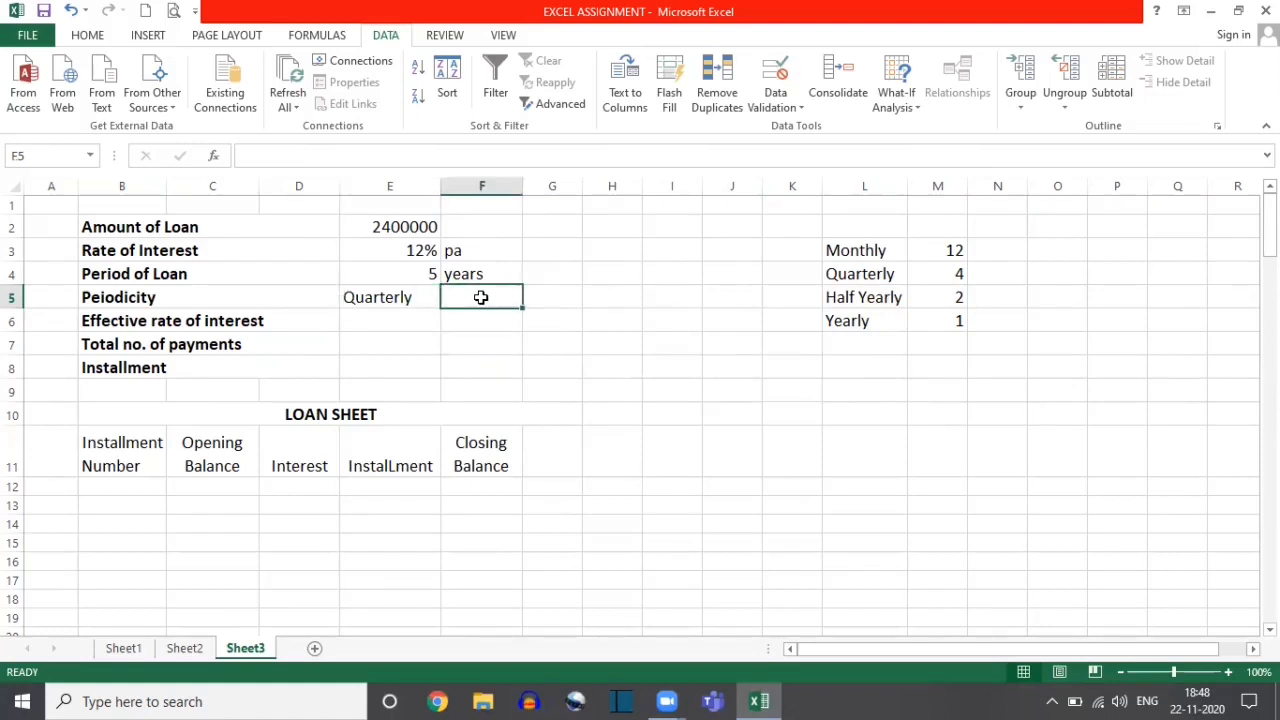
- Set the periodicity in E5 to Half Yearly from the dropdown list
{"action": "left_click", "coordinate": [387, 300]}
{"action": "left_click", "coordinate": [449, 305]}
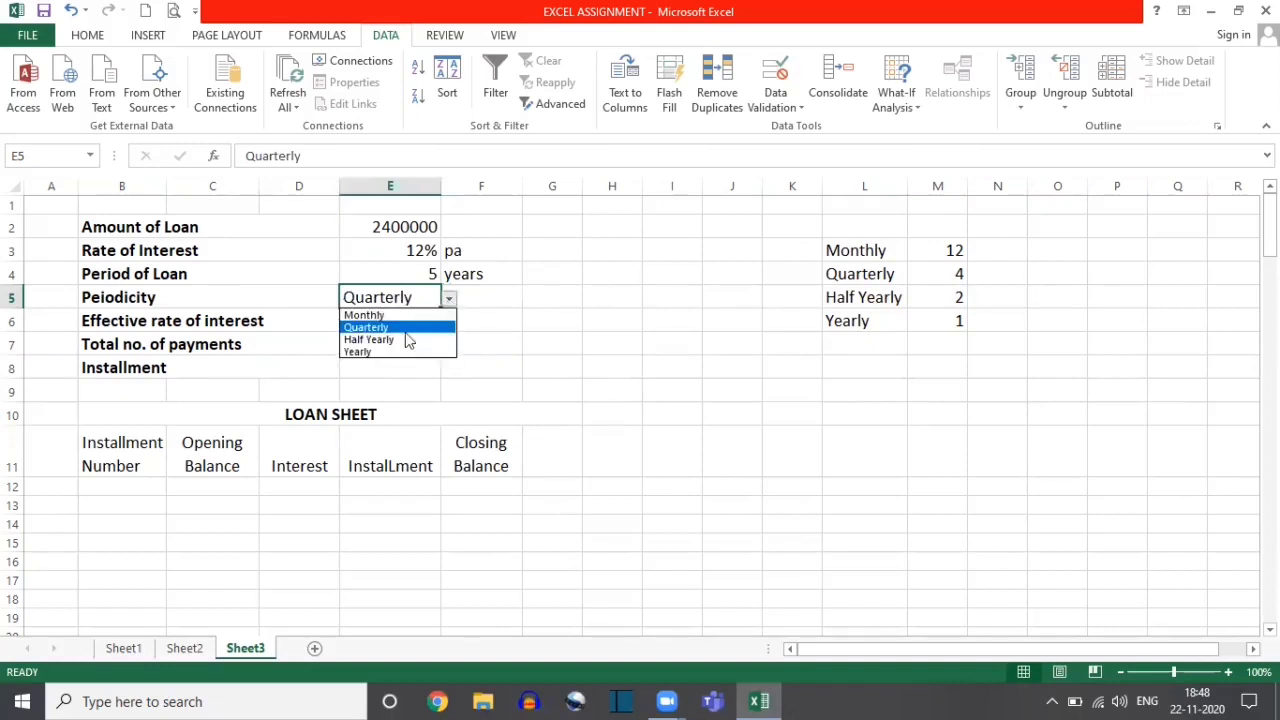
{"action": "left_click", "coordinate": [402, 339]}
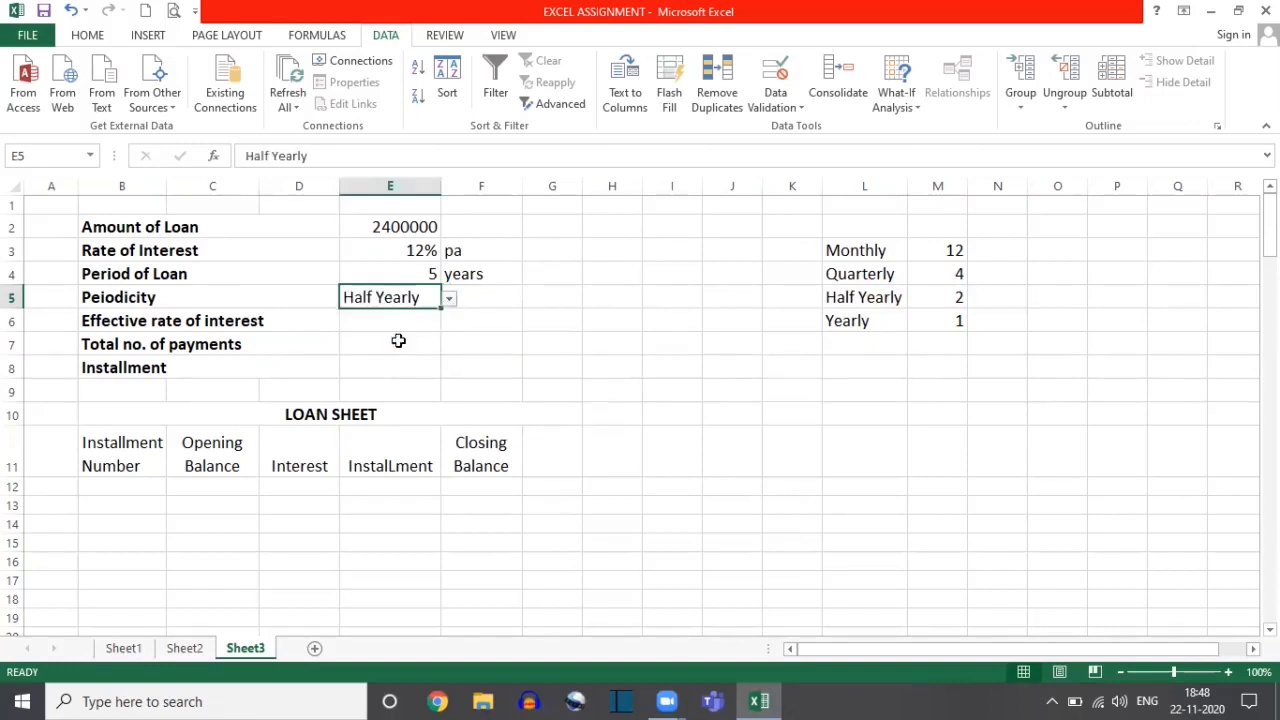
{"action": "left_click", "coordinate": [500, 297]}
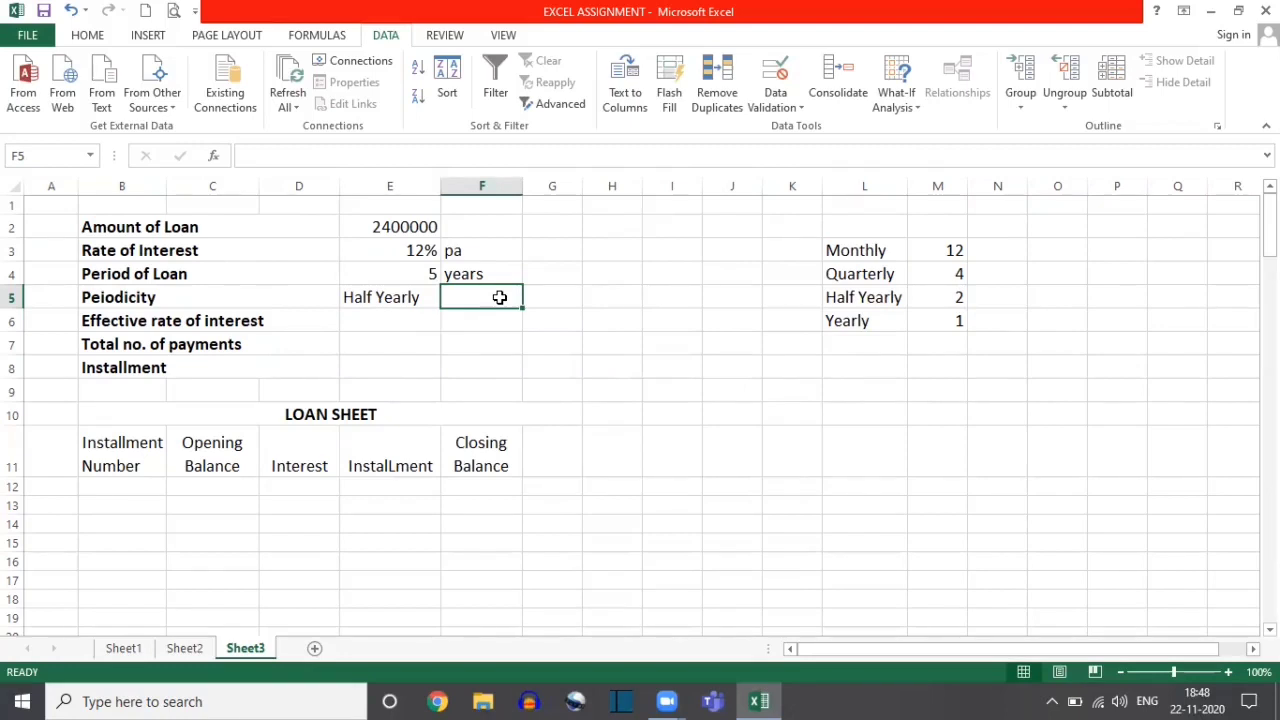
{"action": "left_click", "coordinate": [406, 296]}
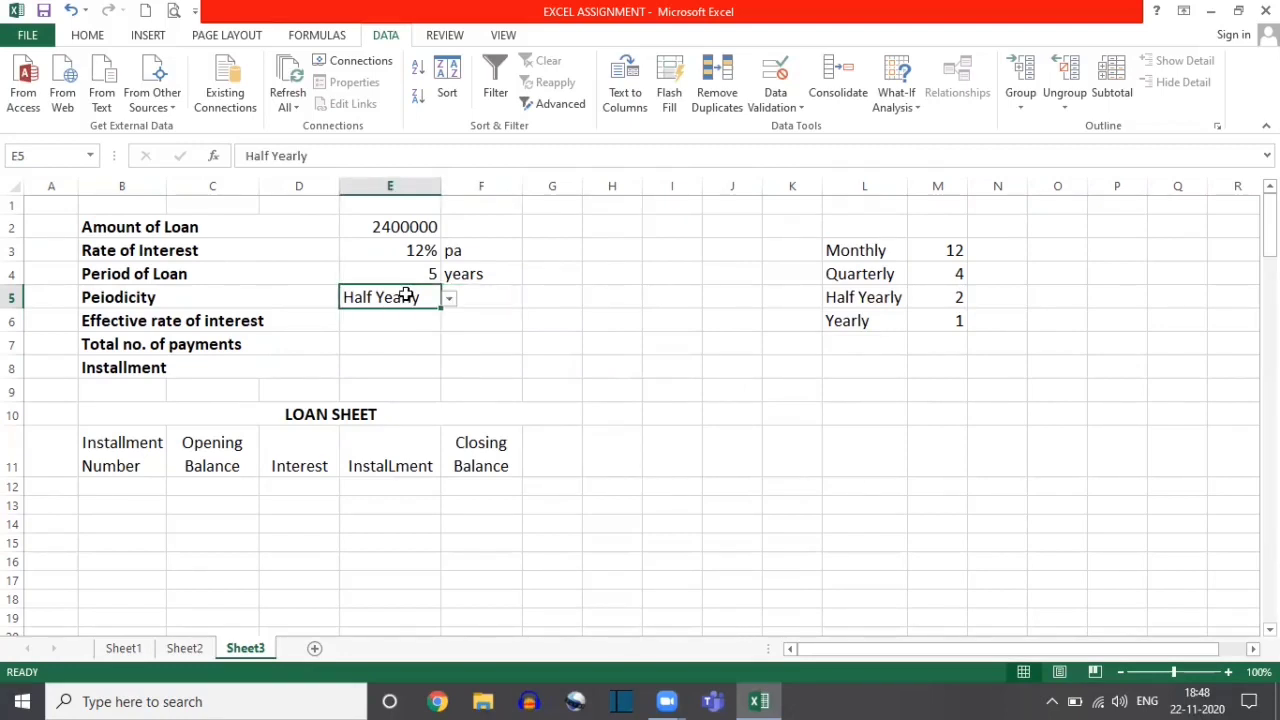
{"action": "left_click", "coordinate": [484, 299]}
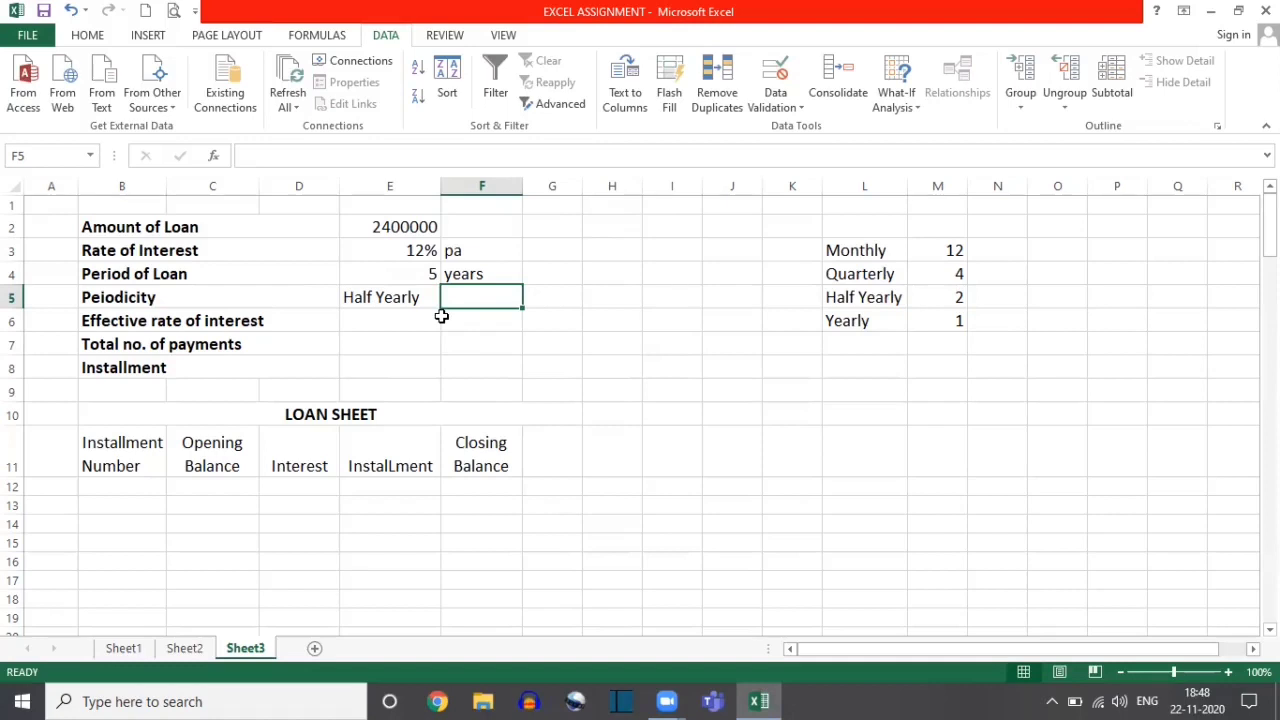
{"action": "left_click_drag", "start_coordinate": [163, 220], "coordinate": [477, 368]}
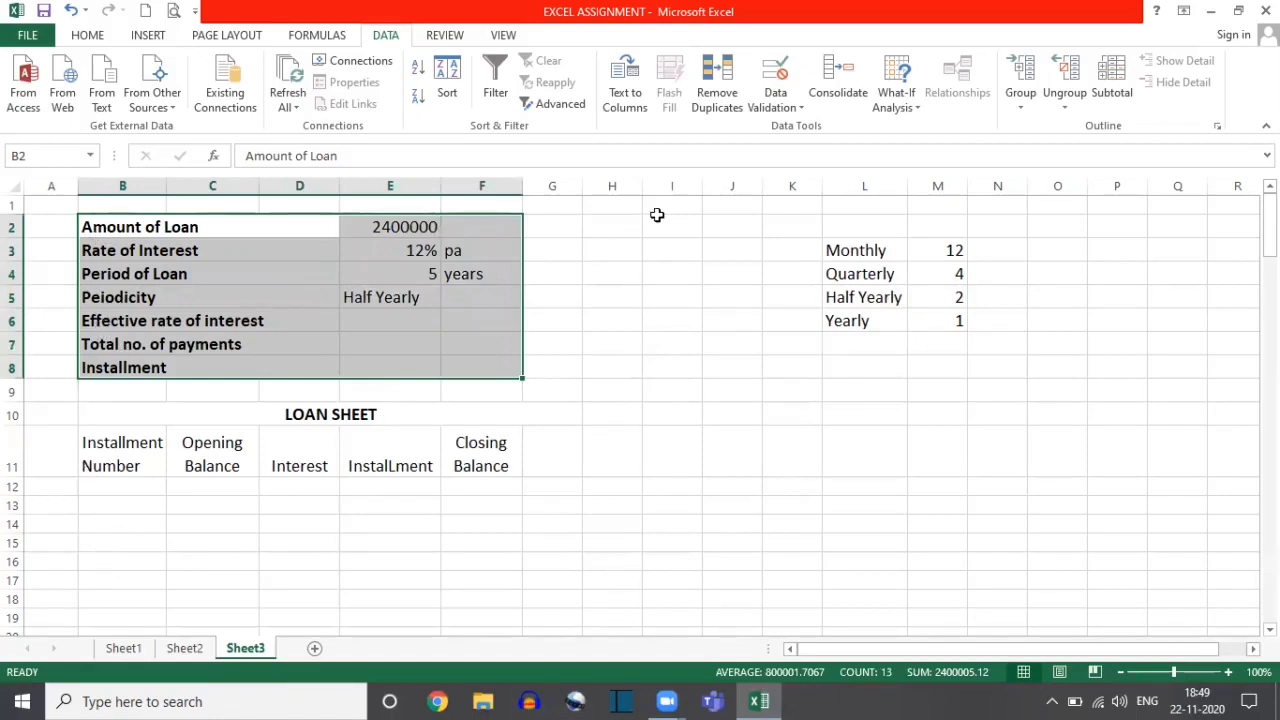
{"action": "left_click", "coordinate": [436, 297]}
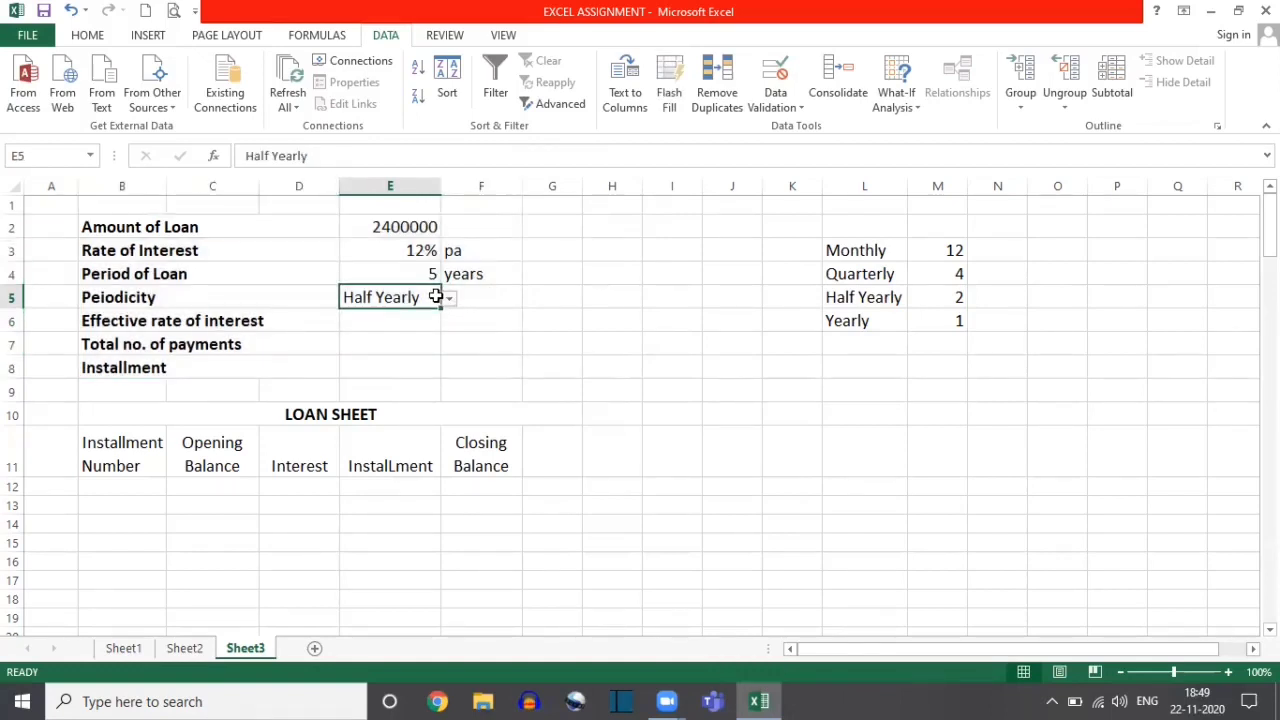
{"action": "left_click", "coordinate": [490, 300]}
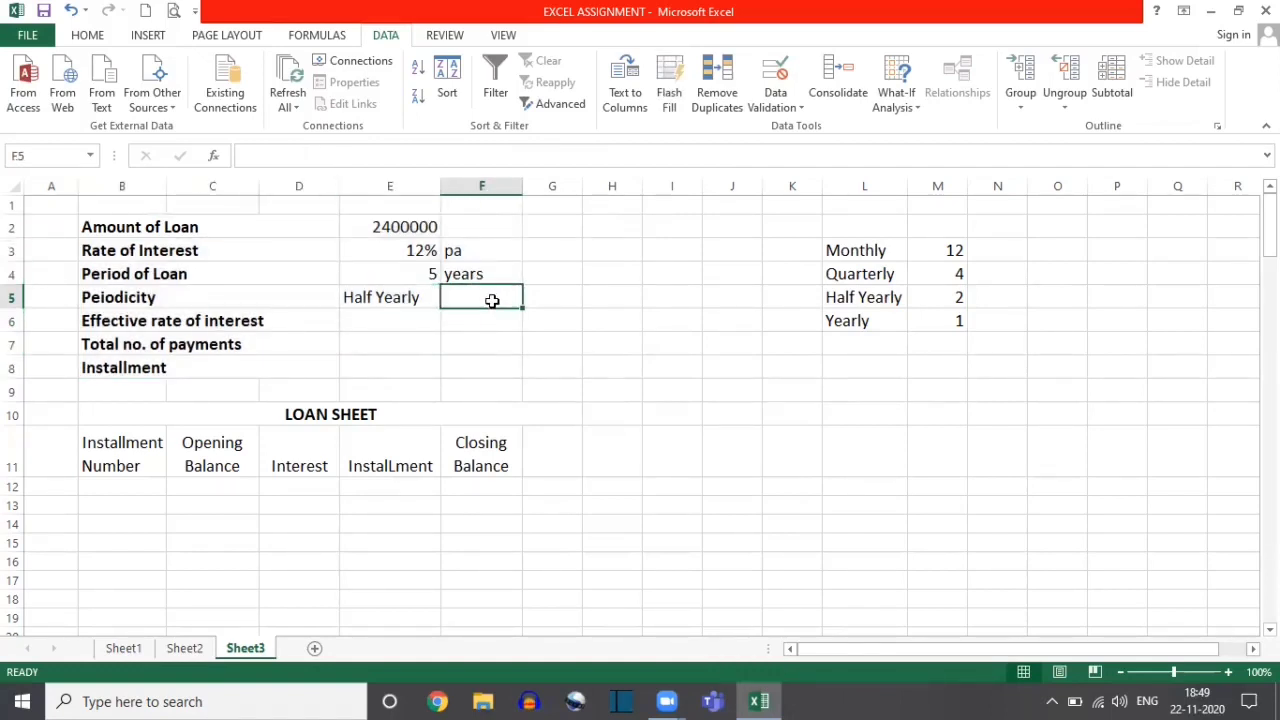
{"action": "left_click", "coordinate": [385, 297]}
- Enter =VLOOKUP(E5,L3:M6,2,0) in F5 to return the payments per year for the selected periodicity
{"action": "left_click", "coordinate": [493, 297]}
{"action": "type", "text": "=VL"}
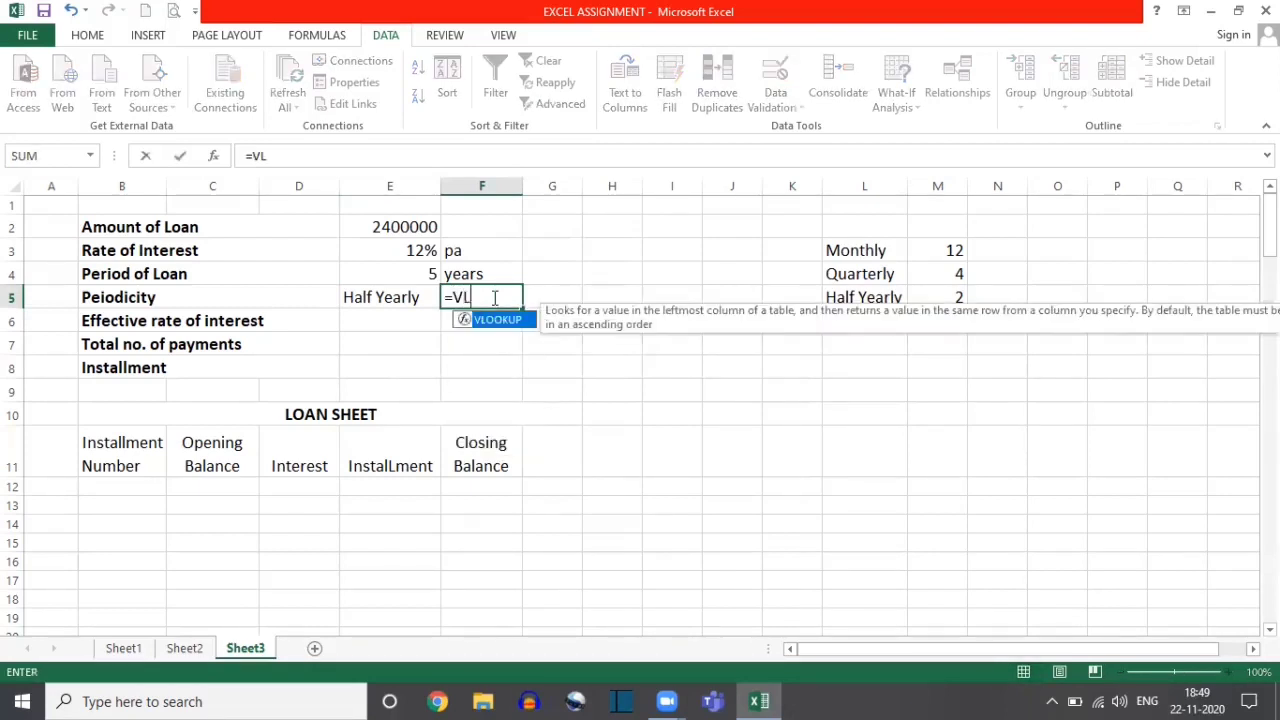
{"action": "type", "text": "OOKUP"}
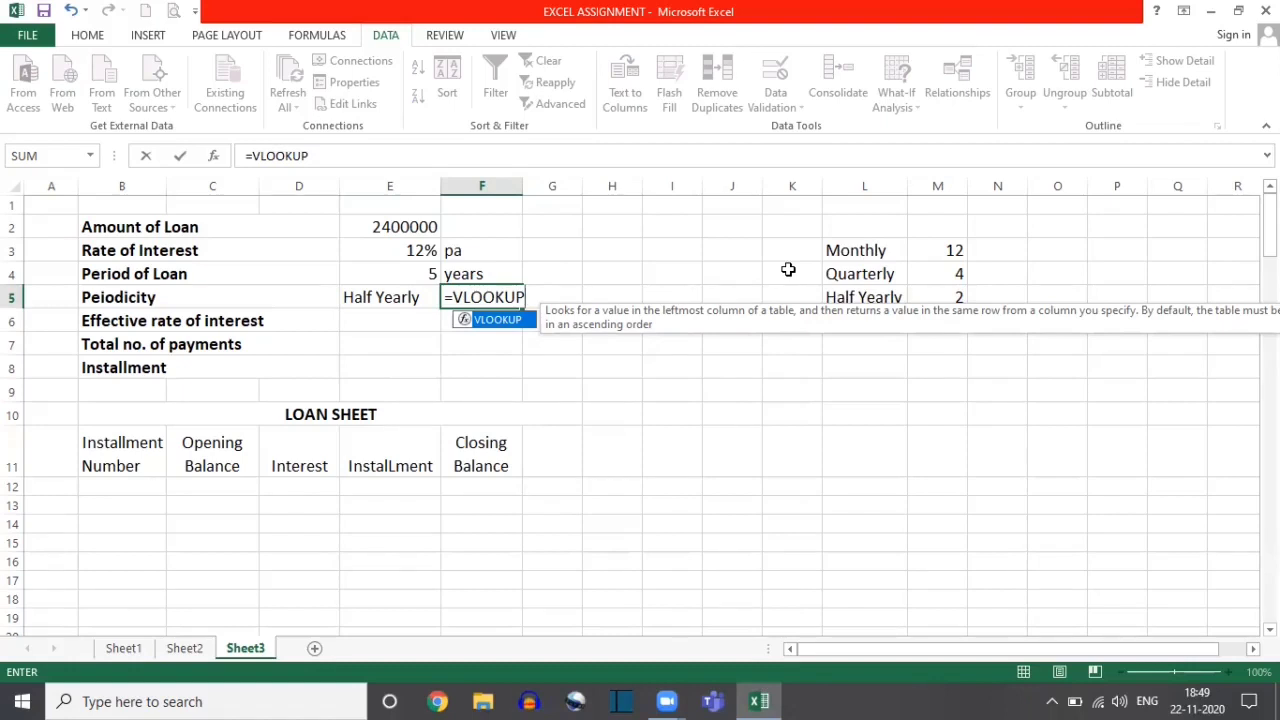
{"action": "type", "text": "("}
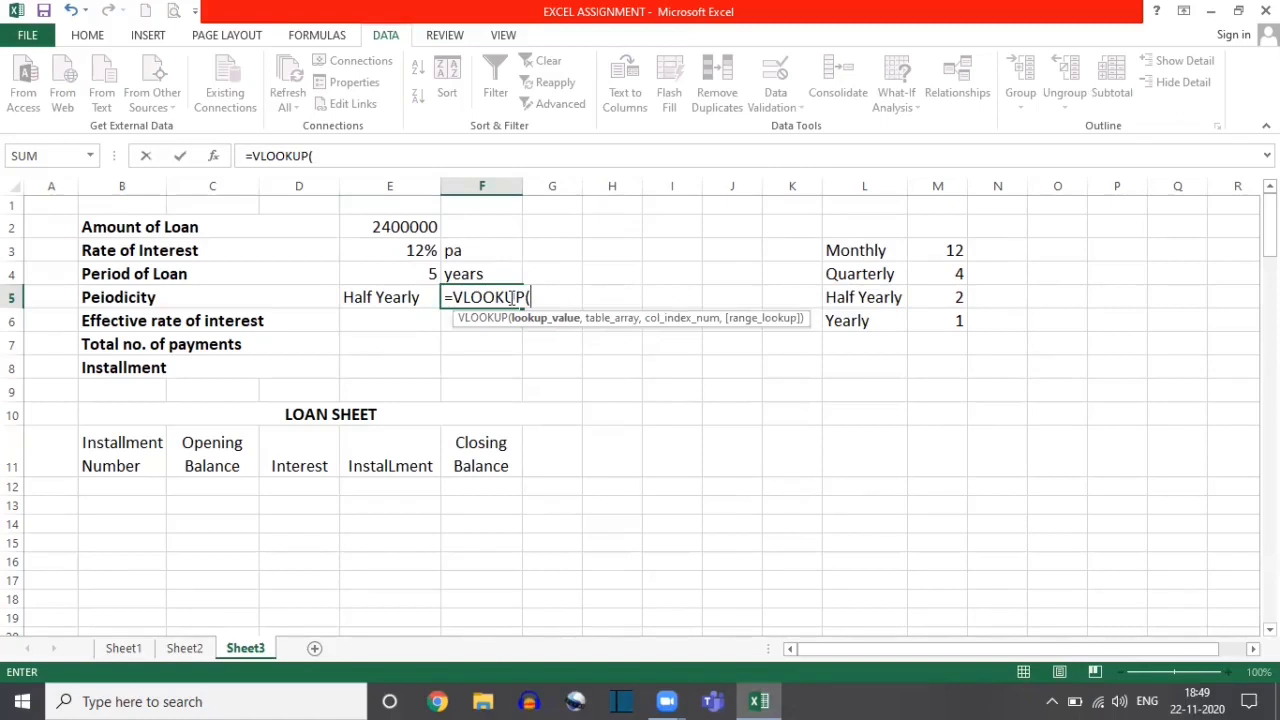
{"action": "left_click", "coordinate": [382, 297]}
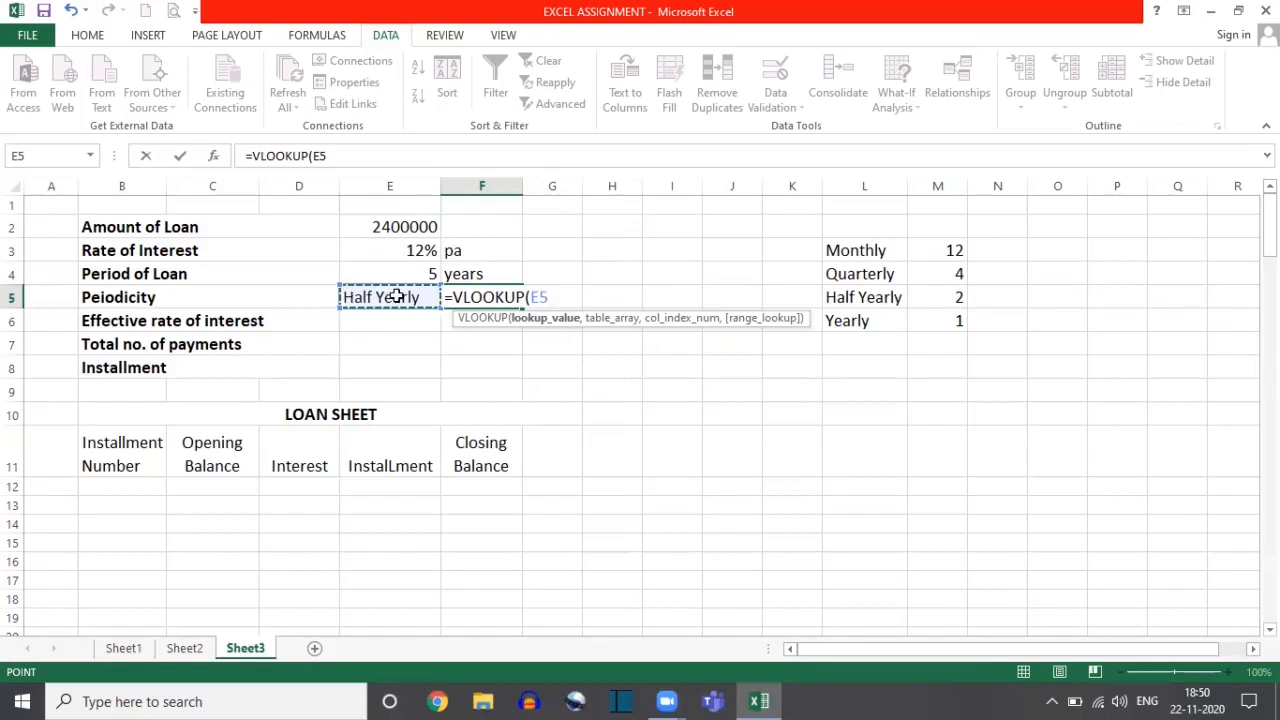
{"action": "type", "text": ","}
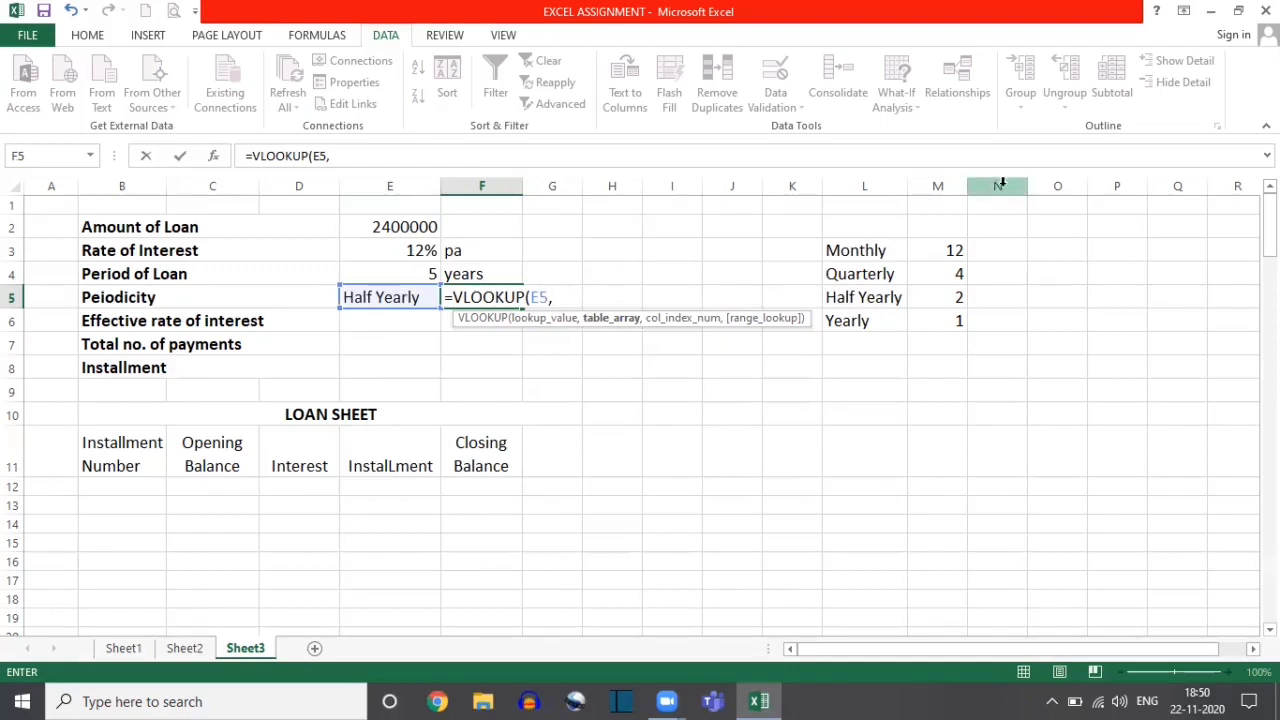
{"action": "left_click", "coordinate": [848, 251]}
{"action": "left_click_drag", "start_coordinate": [848, 251], "coordinate": [924, 322]}
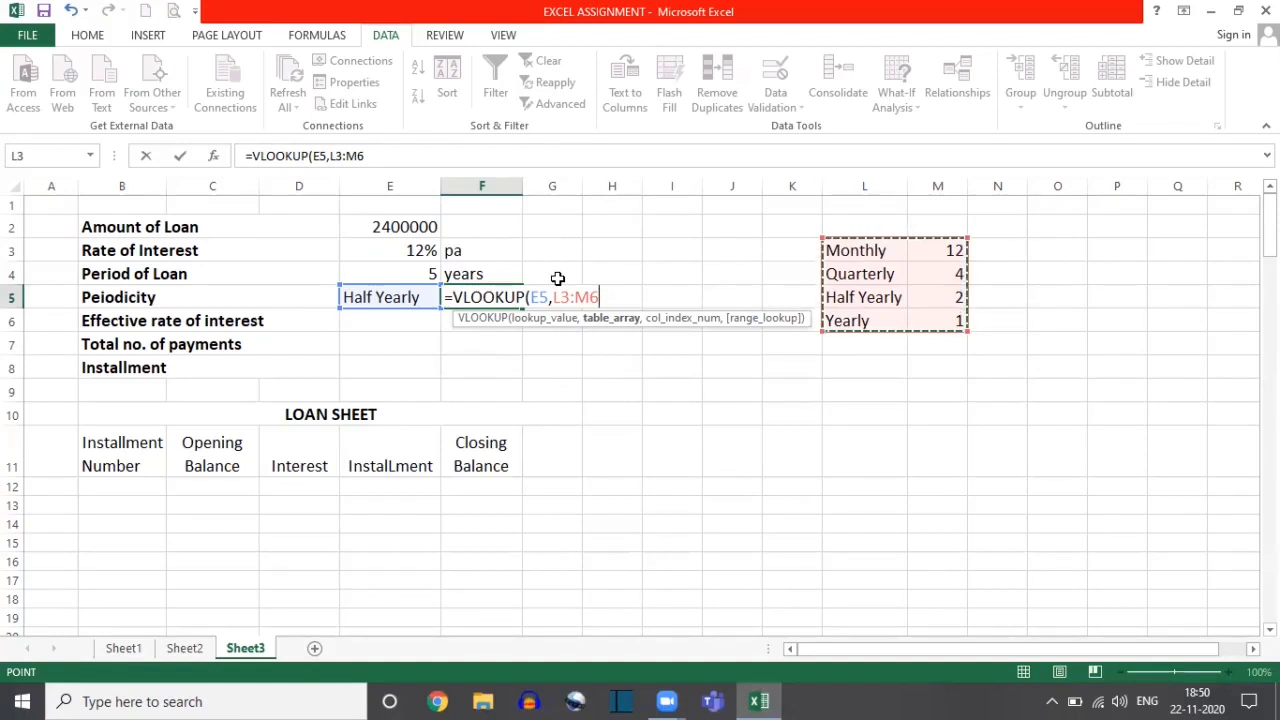
{"action": "type", "text": ","}
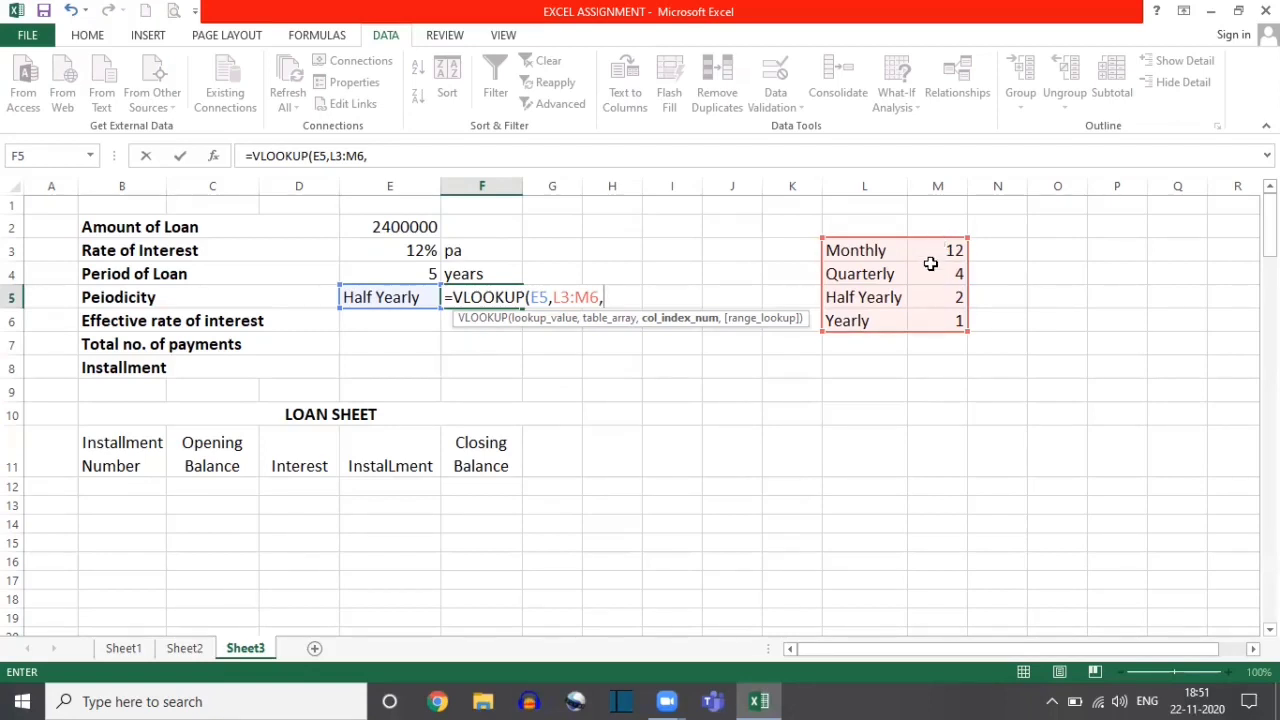
{"action": "type", "text": "2,"}
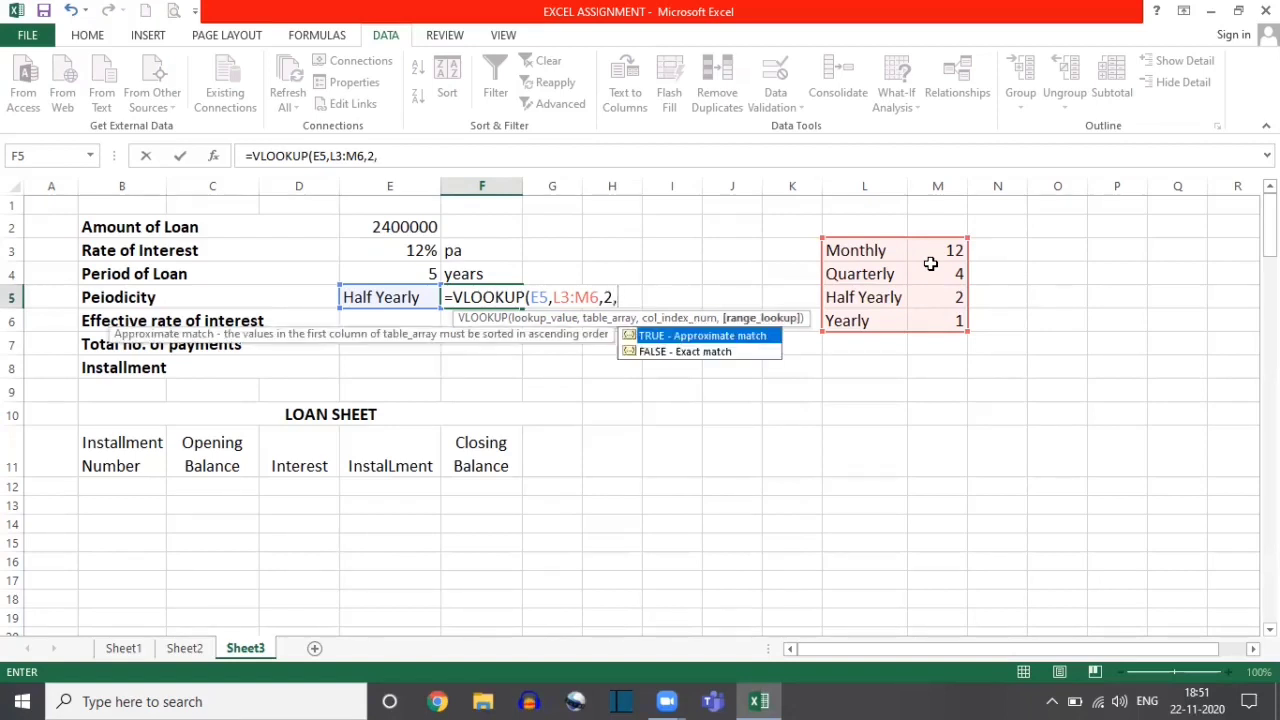
{"action": "type", "text": "0)"}
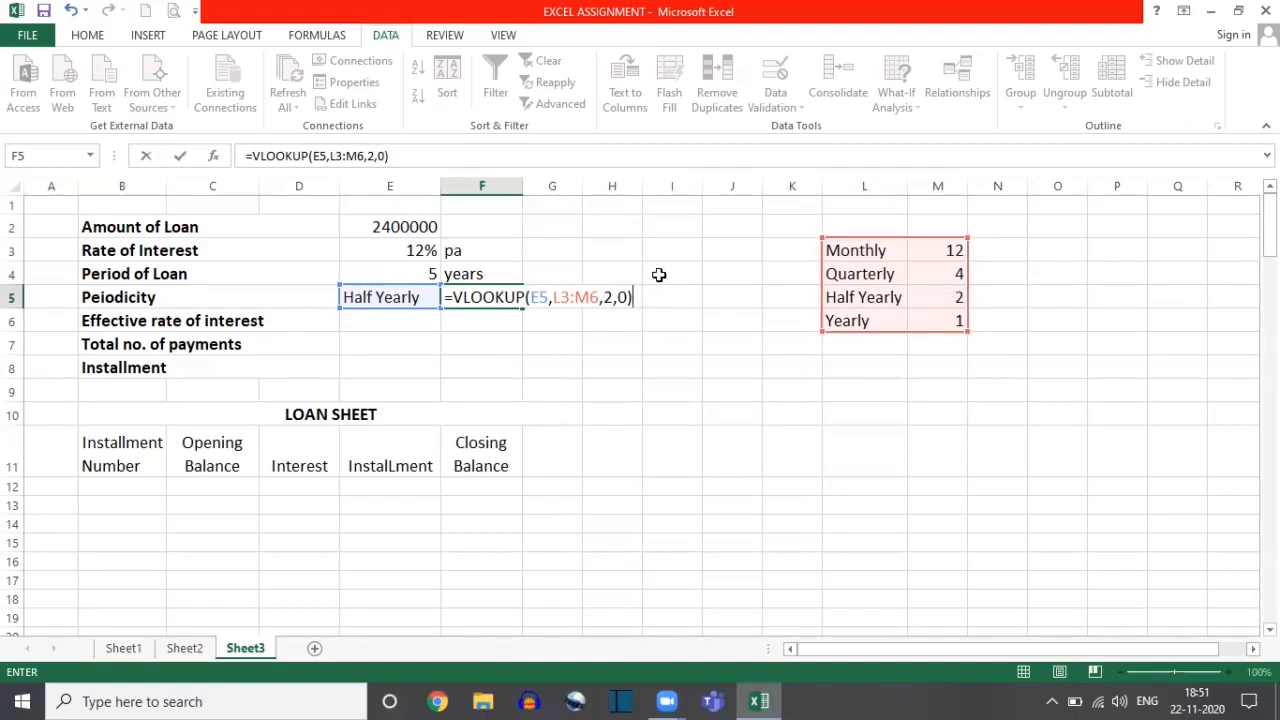
{"action": "key", "text": "Return"}
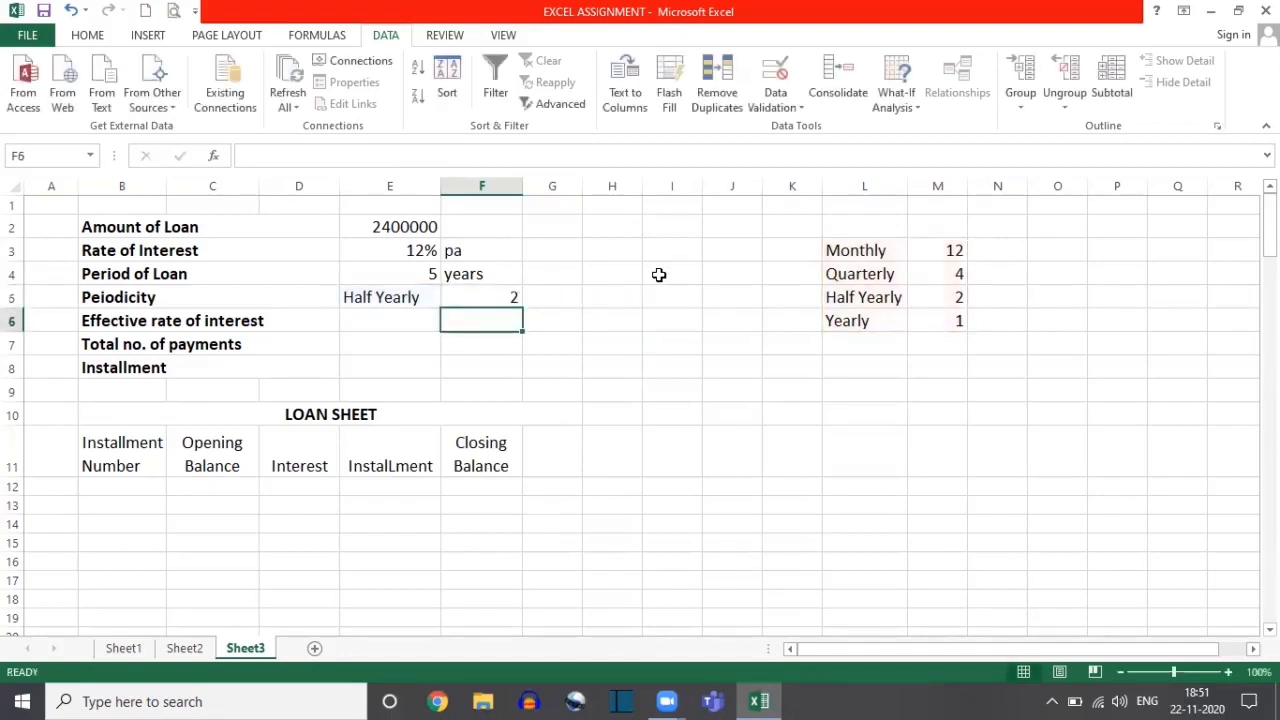
- Test the payments-per-year lookup in F5 by setting the periodicity in E5 to Monthly, followed by Quarterly
{"action": "left_click", "coordinate": [380, 297]}
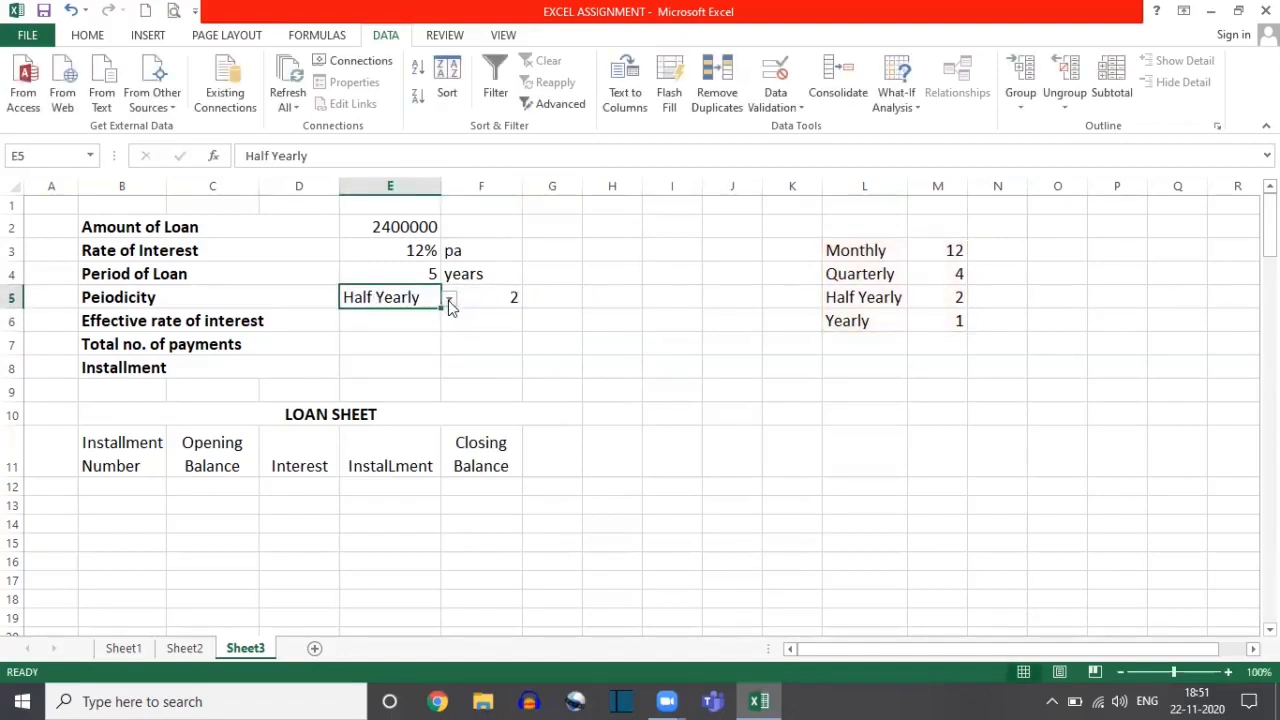
{"action": "left_click", "coordinate": [450, 300]}
{"action": "left_click", "coordinate": [384, 314]}
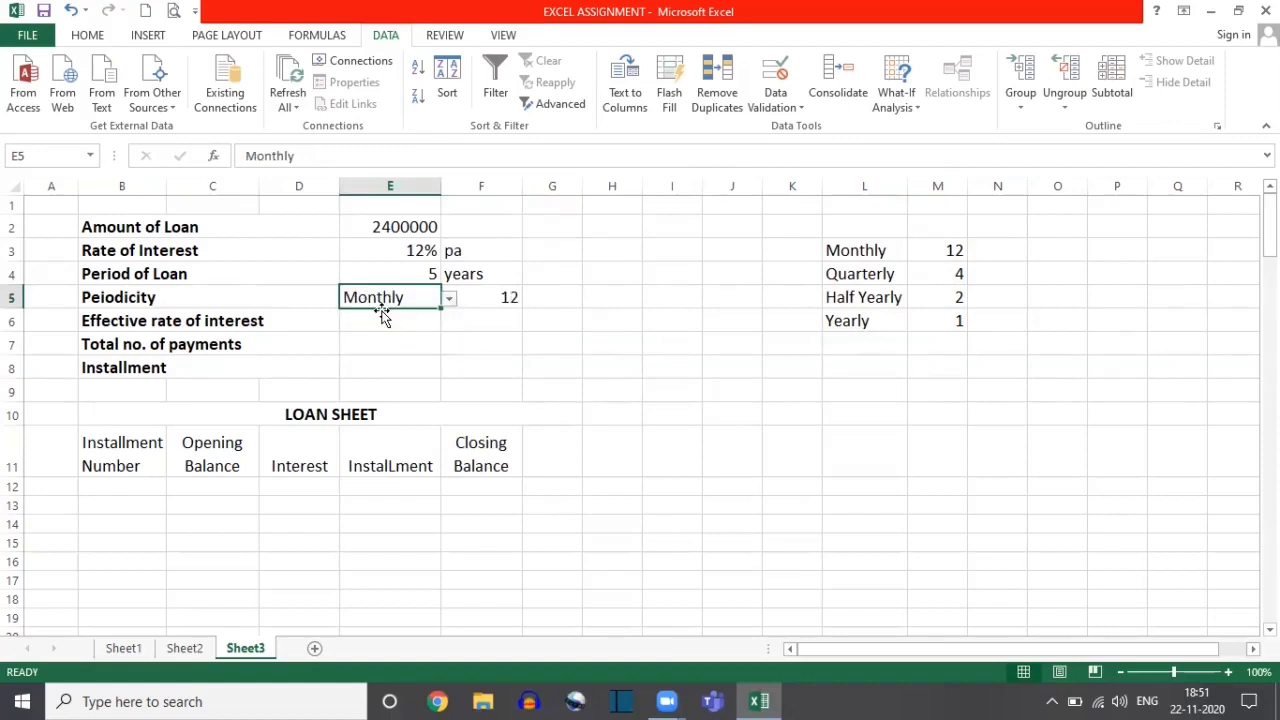
{"action": "left_click", "coordinate": [450, 304]}
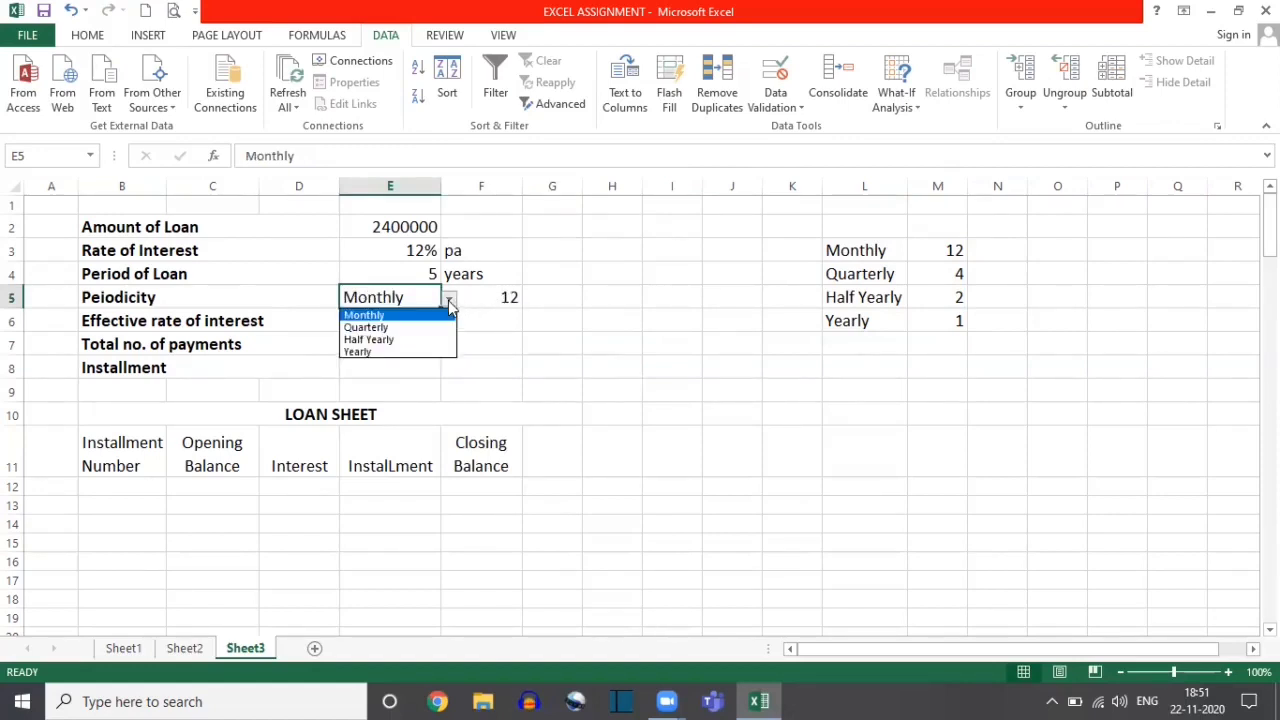
{"action": "left_click", "coordinate": [378, 327]}
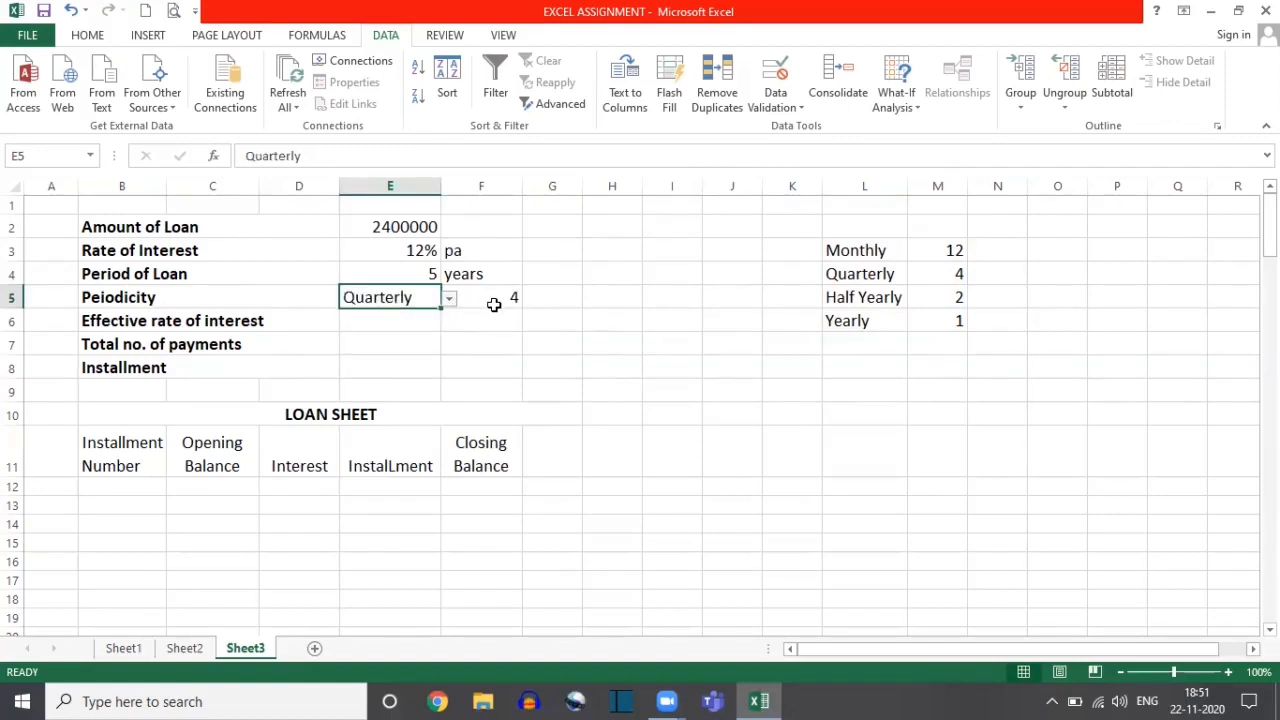
{"action": "left_click", "coordinate": [488, 300]}
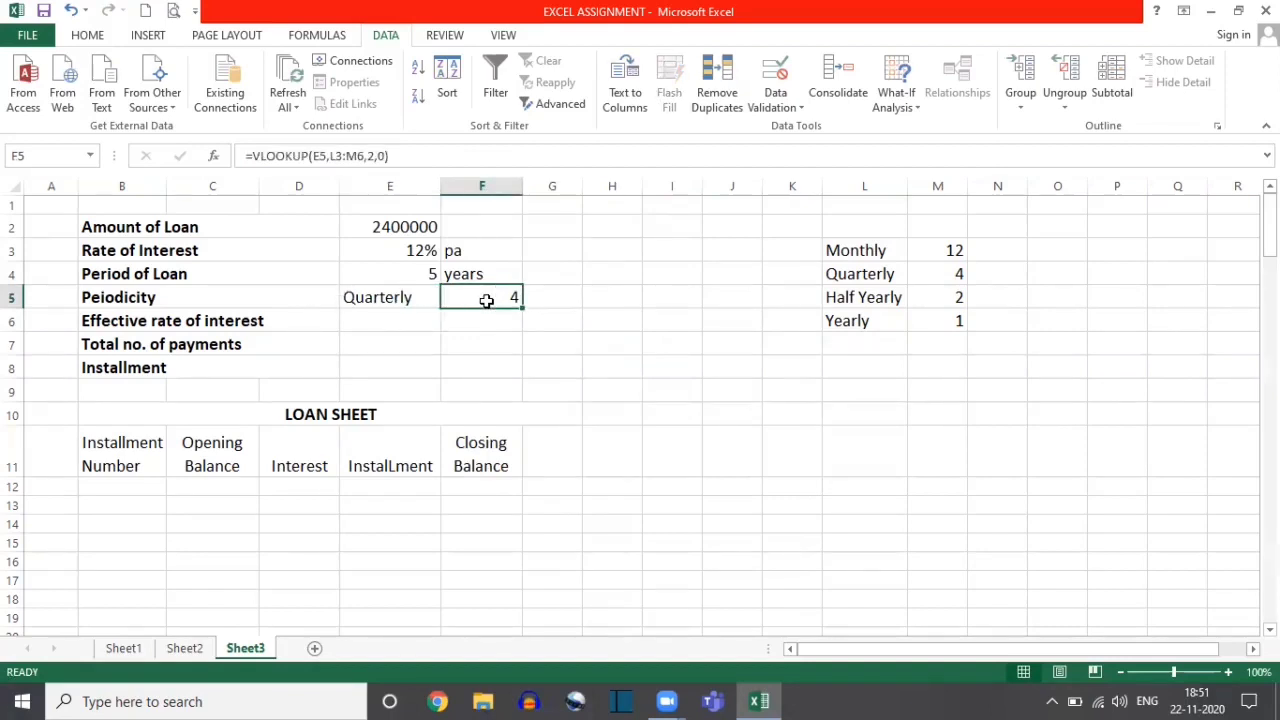
- Test the F5 lookup with the remaining periodicities by setting E5 to Half Yearly, followed by Yearly
{"action": "left_click", "coordinate": [387, 297]}
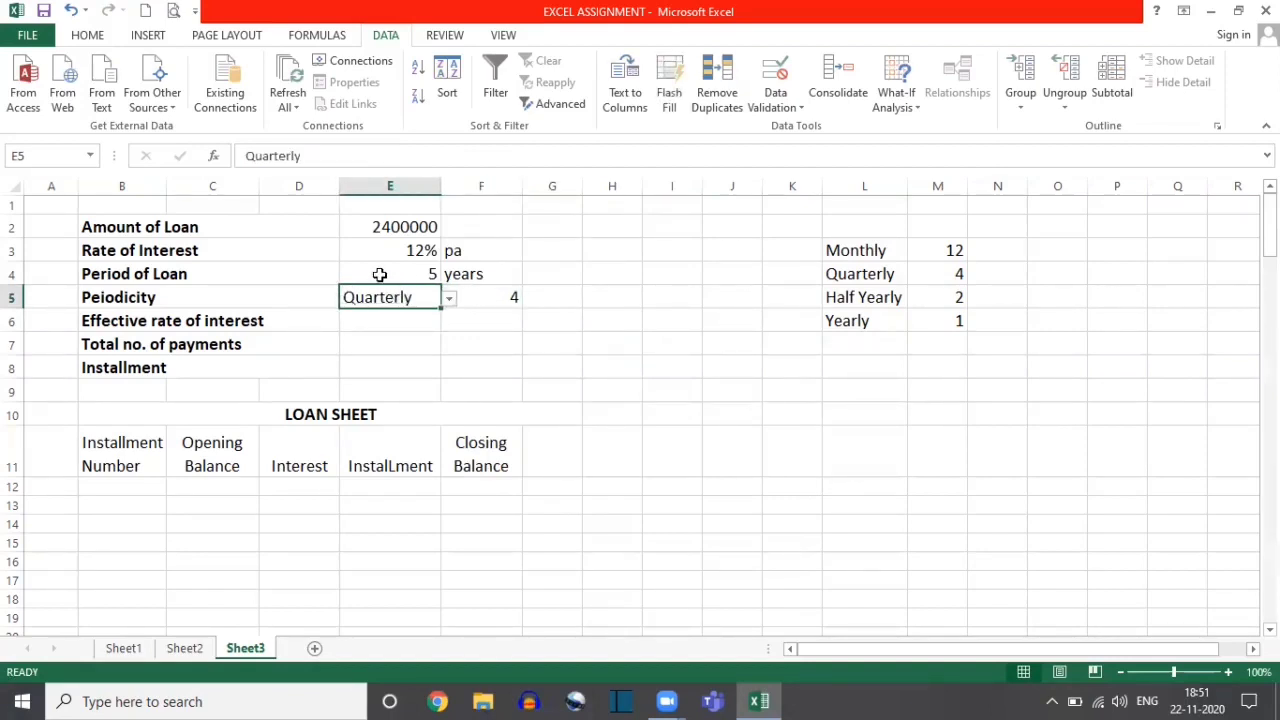
{"action": "left_click", "coordinate": [380, 274]}
{"action": "left_click", "coordinate": [386, 296]}
{"action": "left_click", "coordinate": [450, 301]}
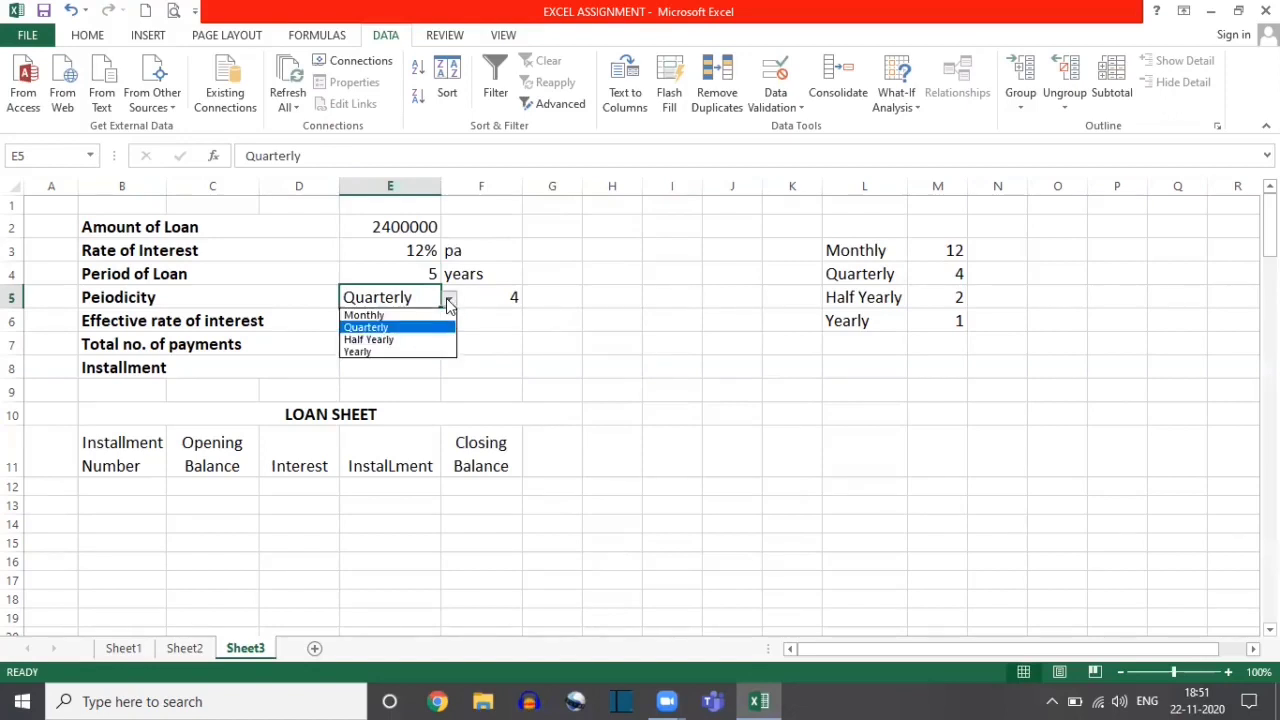
{"action": "left_click", "coordinate": [383, 341]}
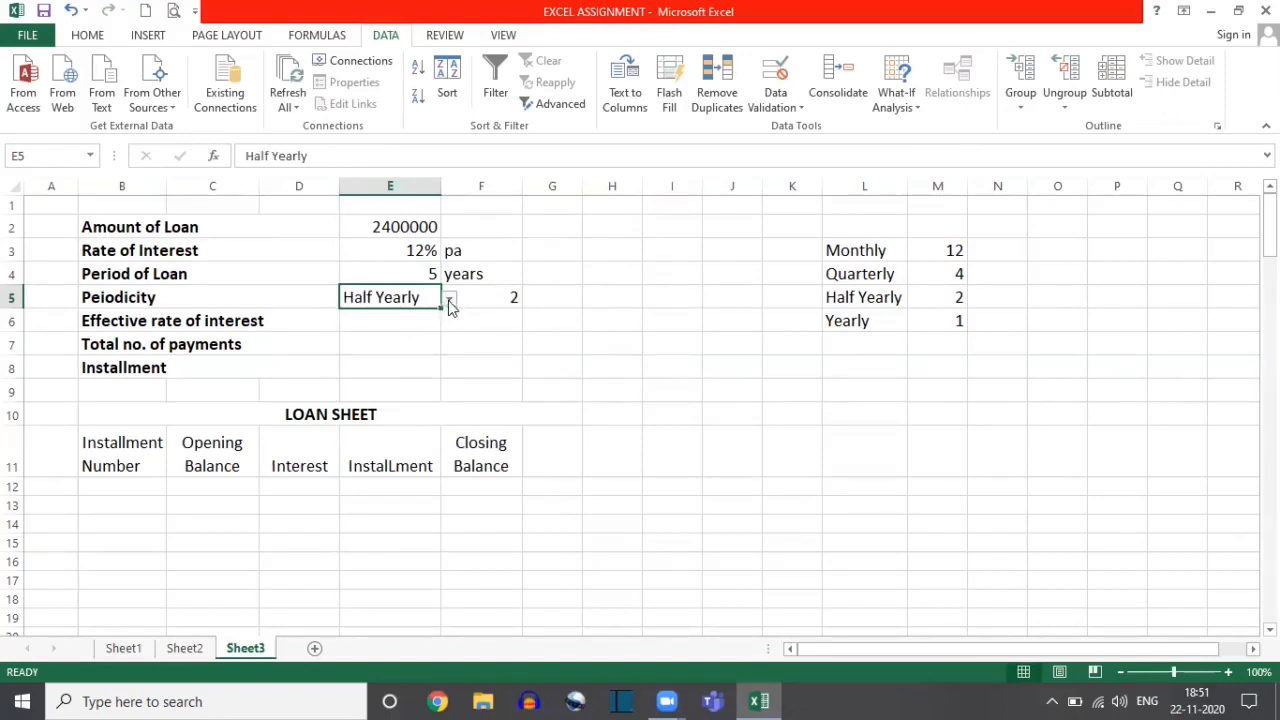
{"action": "left_click", "coordinate": [450, 301]}
{"action": "left_click", "coordinate": [372, 352]}
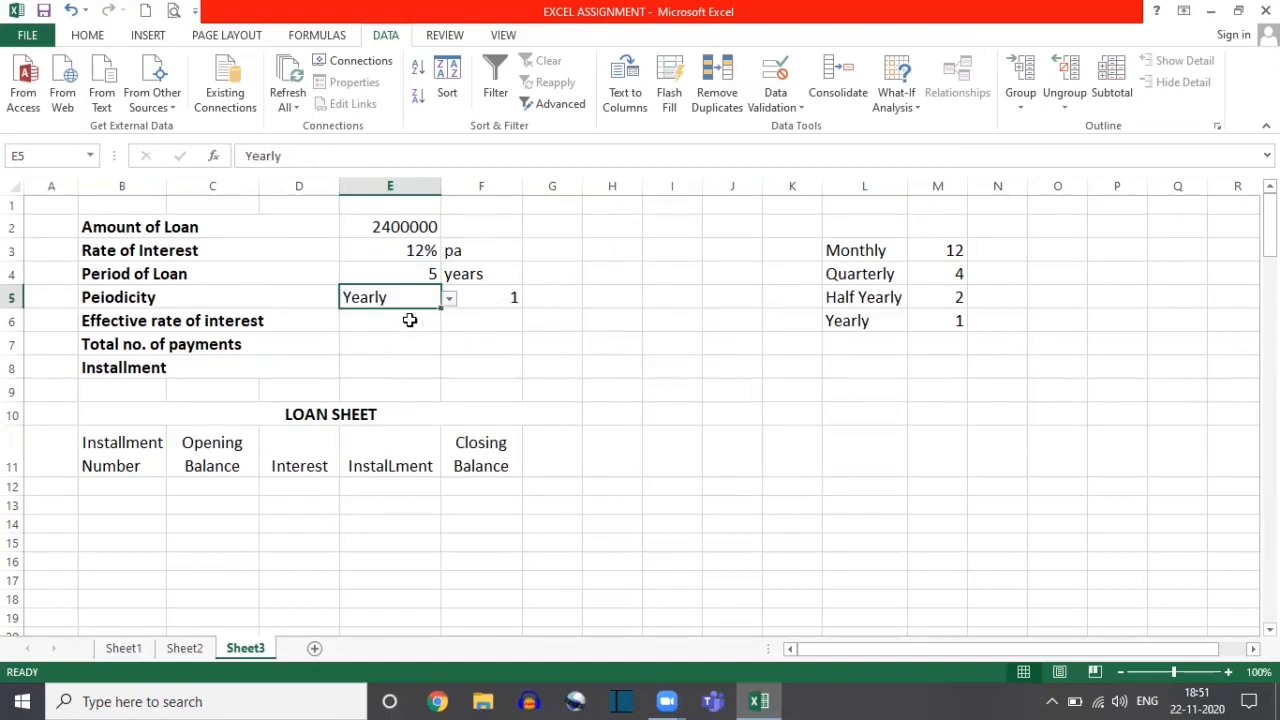
- Examine the annual interest rate in E3 and the periodicity options in E5 that determine the effective rate in E6
{"action": "left_click", "coordinate": [376, 318]}
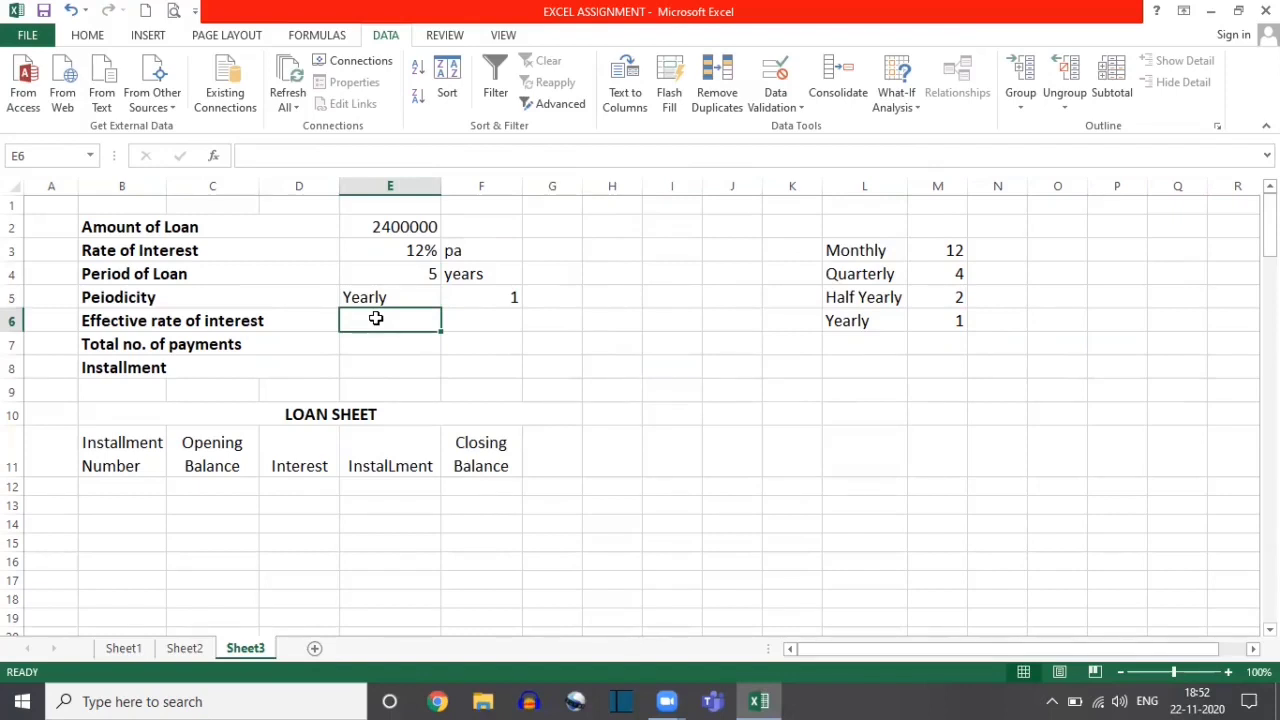
{"action": "left_click", "coordinate": [385, 297]}
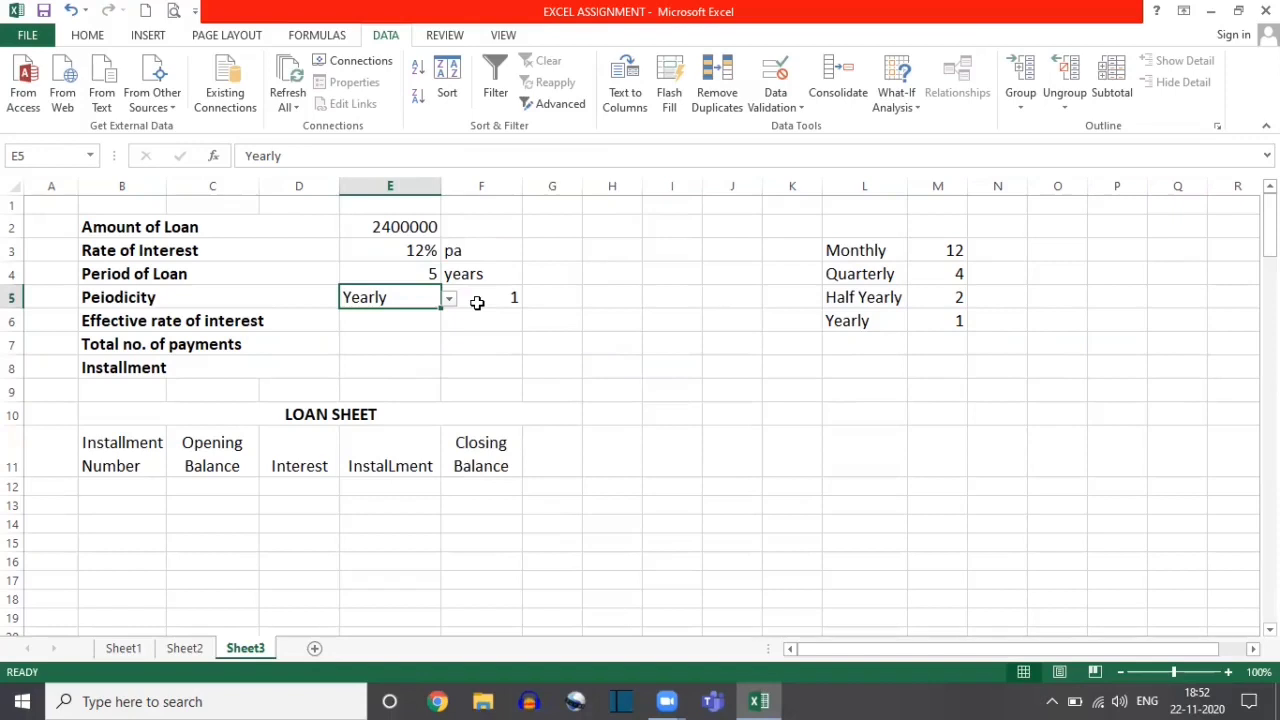
{"action": "left_click", "coordinate": [385, 250]}
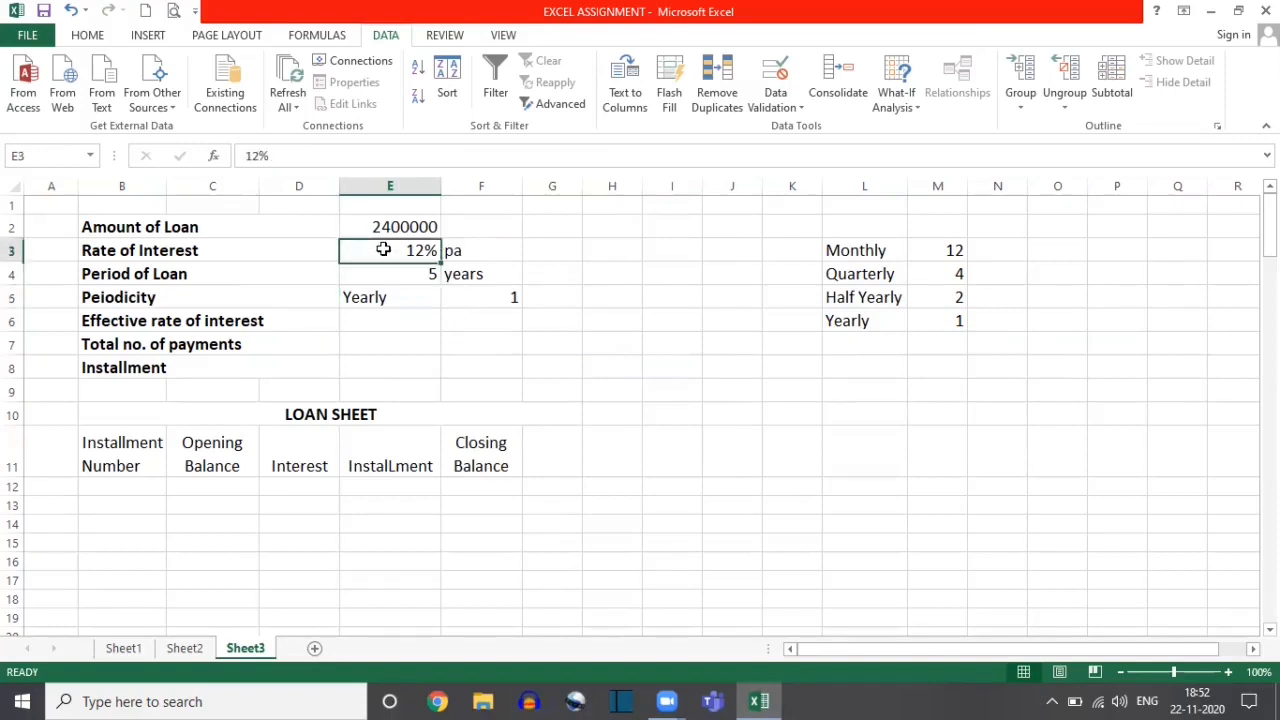
{"action": "left_click", "coordinate": [484, 250]}
{"action": "left_click", "coordinate": [423, 251]}
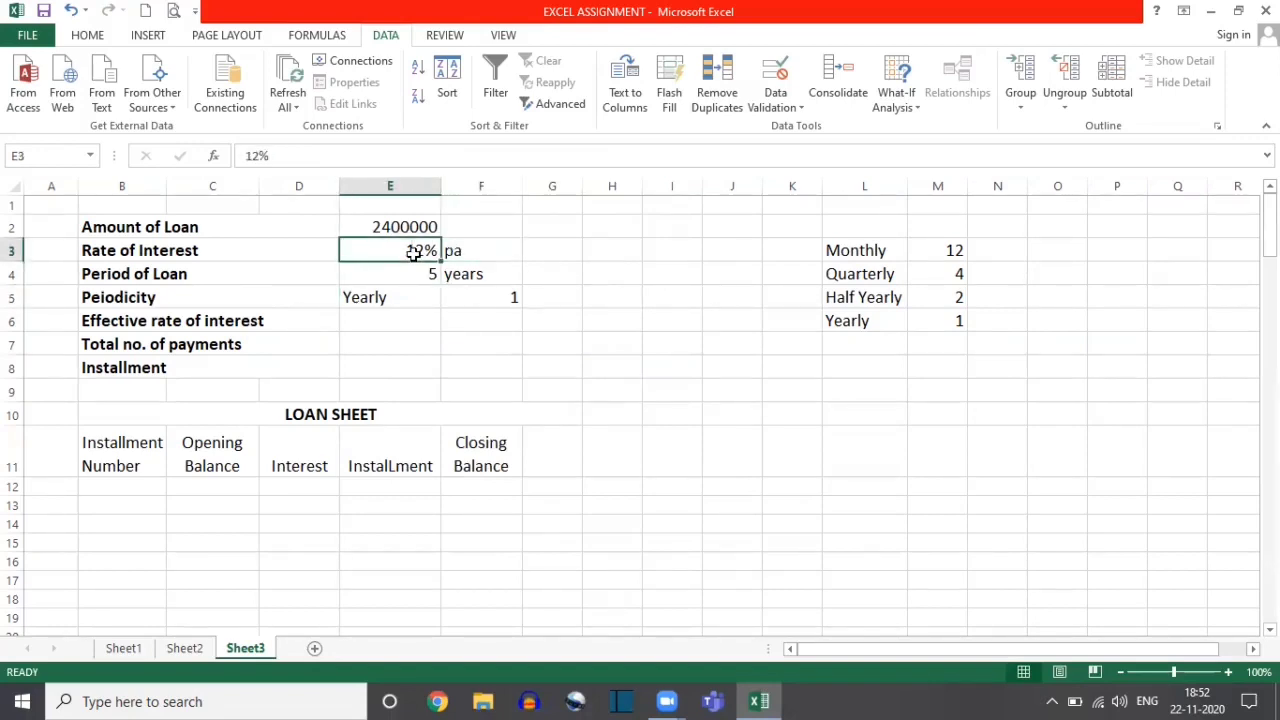
{"action": "left_click", "coordinate": [414, 305]}
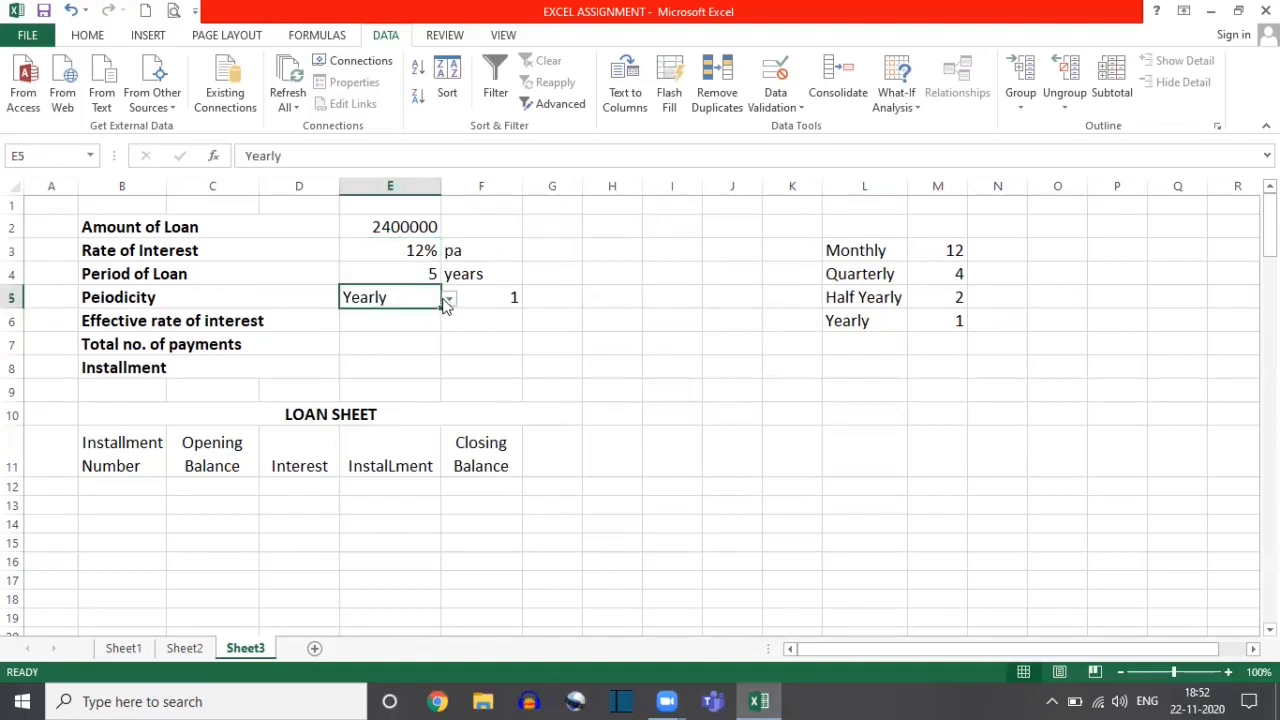
{"action": "left_click", "coordinate": [449, 298]}
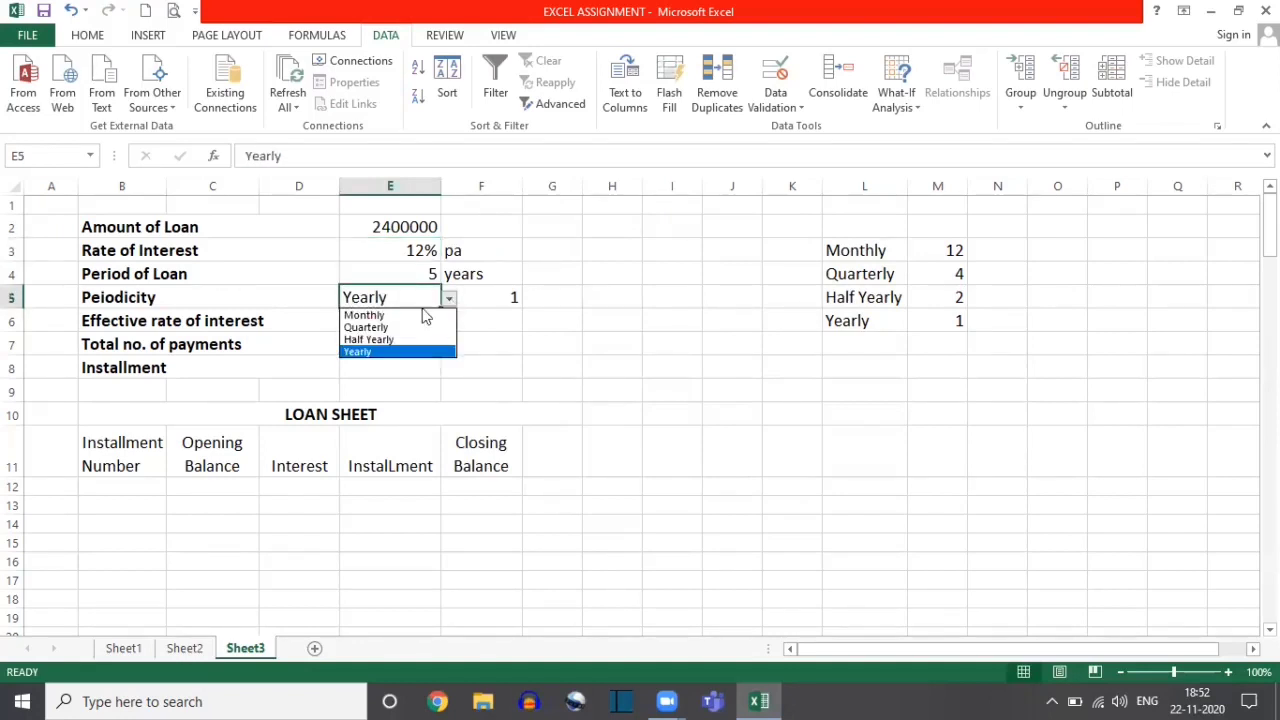
{"action": "left_click", "coordinate": [313, 322]}
{"action": "left_click", "coordinate": [375, 321]}
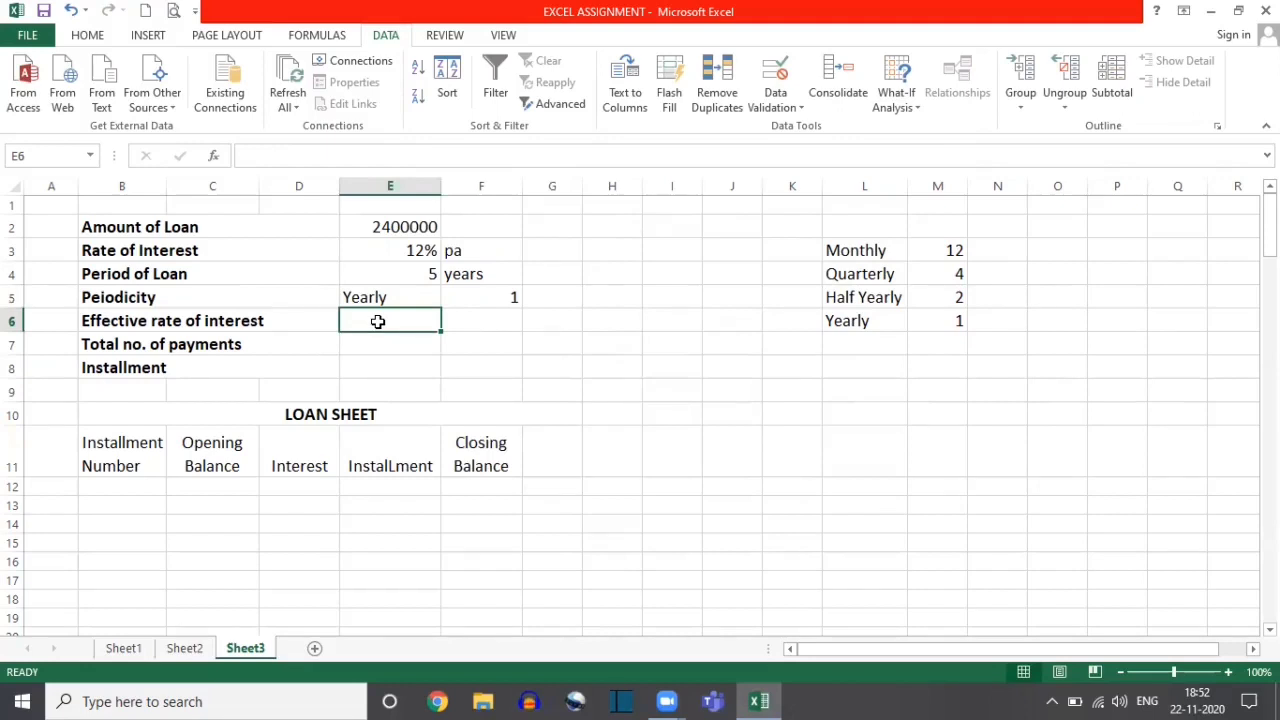
{"action": "left_click", "coordinate": [387, 251]}
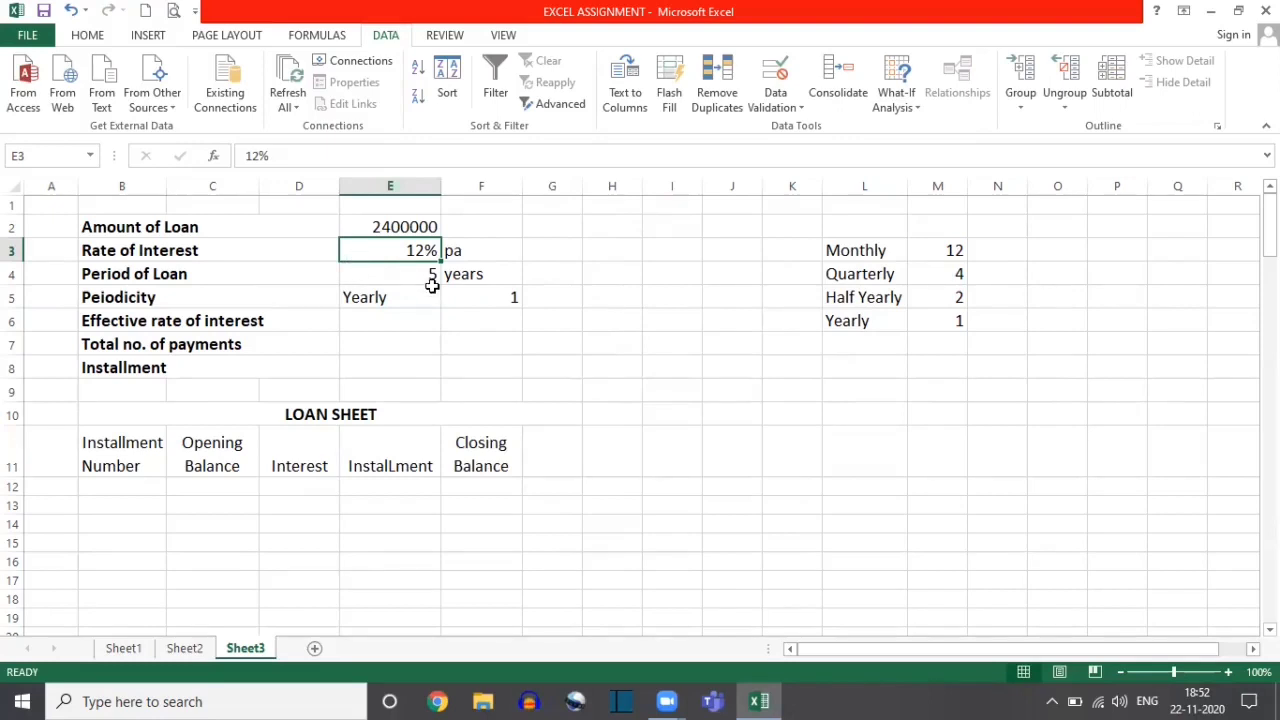
{"action": "left_click", "coordinate": [380, 320]}
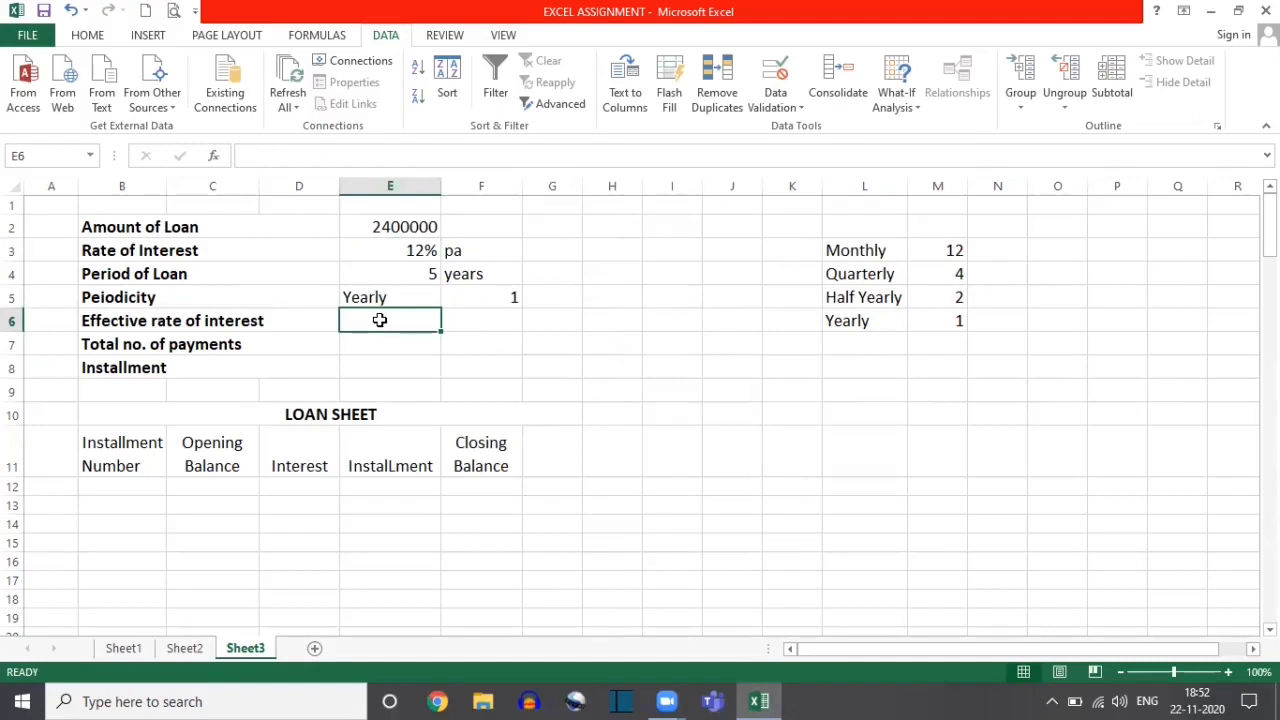
- Set the loan's periodicity in E5 to Monthly from the dropdown list
{"action": "left_click", "coordinate": [411, 296]}
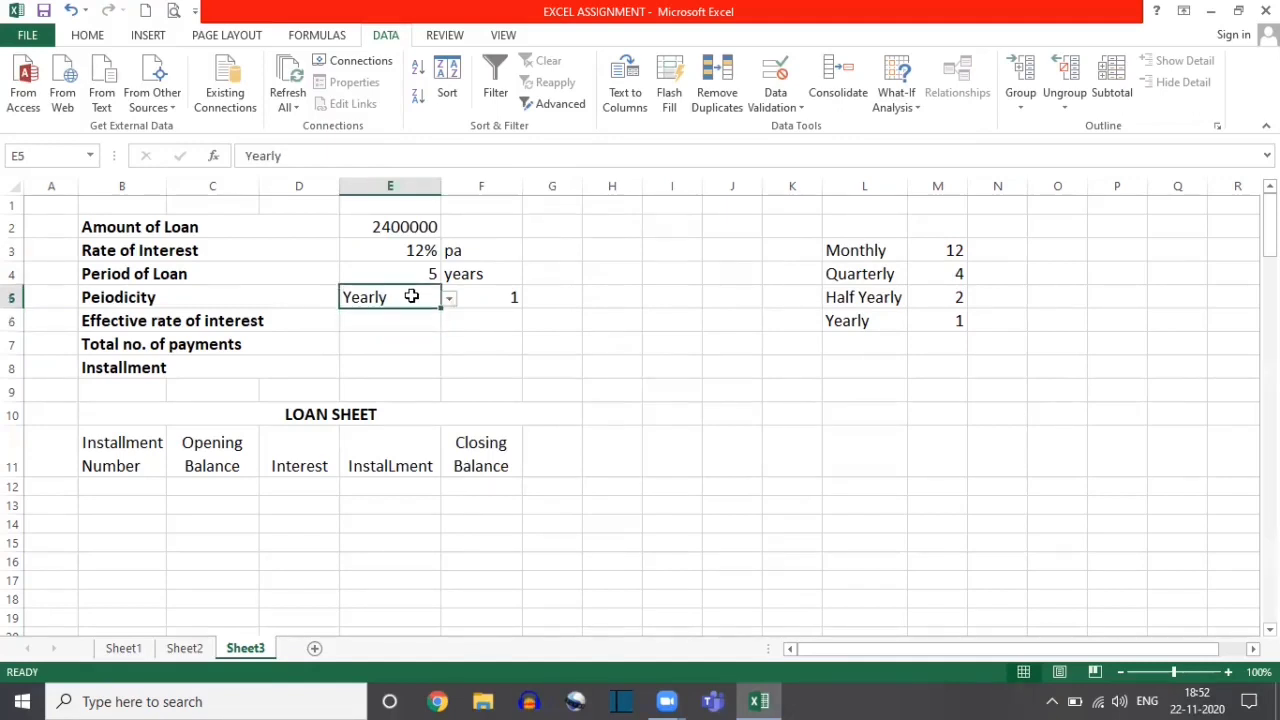
{"action": "left_click", "coordinate": [452, 300]}
{"action": "left_click", "coordinate": [390, 315]}
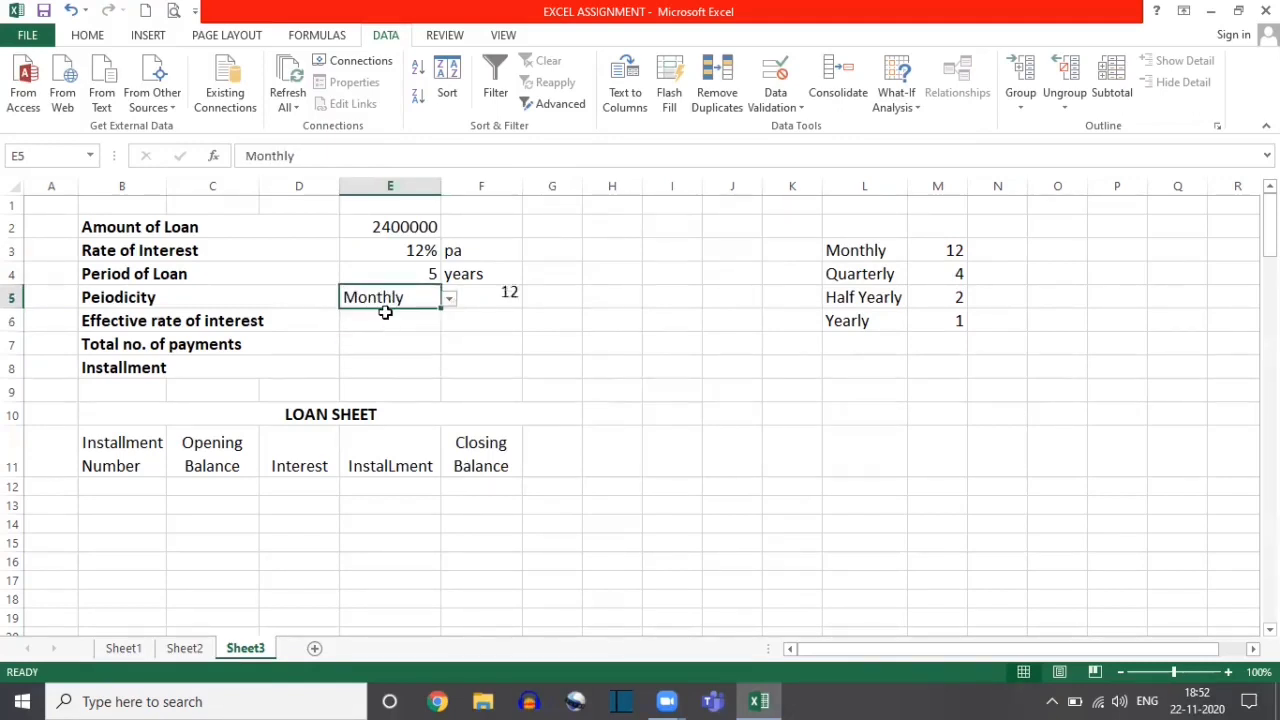
- Enter =E3/F5 in E6 to calculate the effective rate of interest per payment period
{"action": "left_click", "coordinate": [385, 313]}
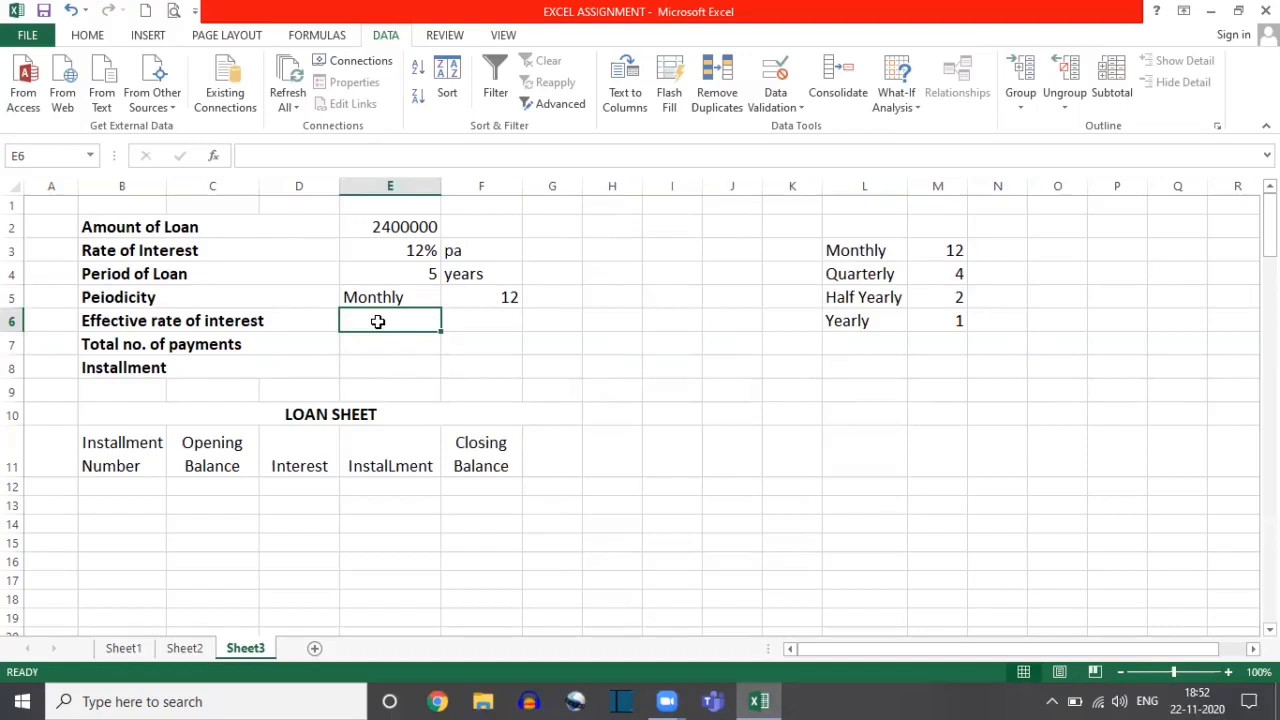
{"action": "type", "text": "="}
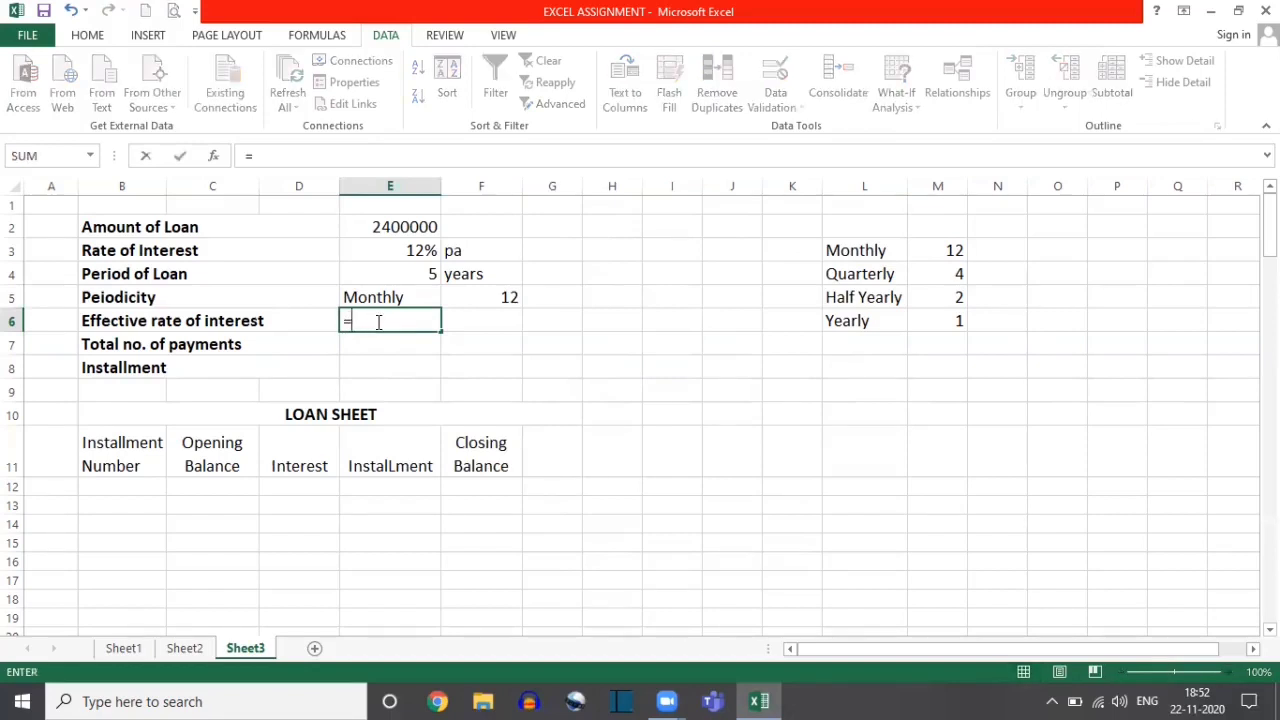
{"action": "left_click", "coordinate": [363, 251]}
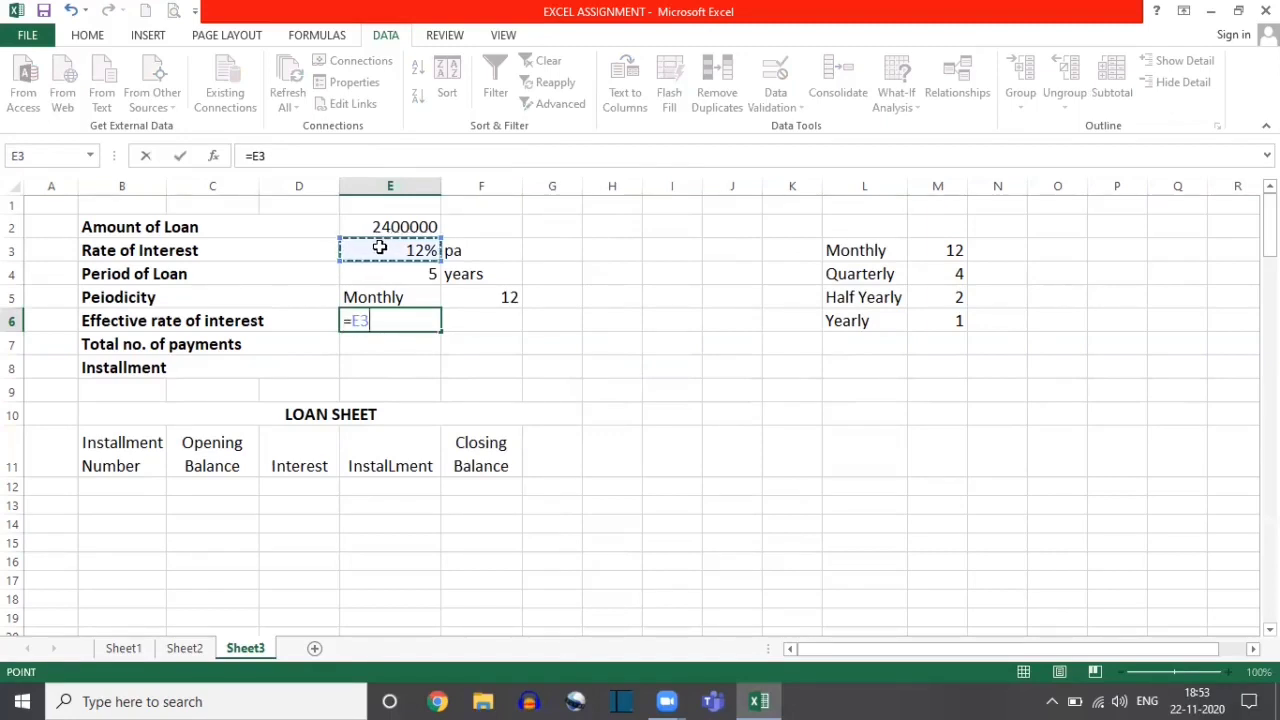
{"action": "type", "text": "/"}
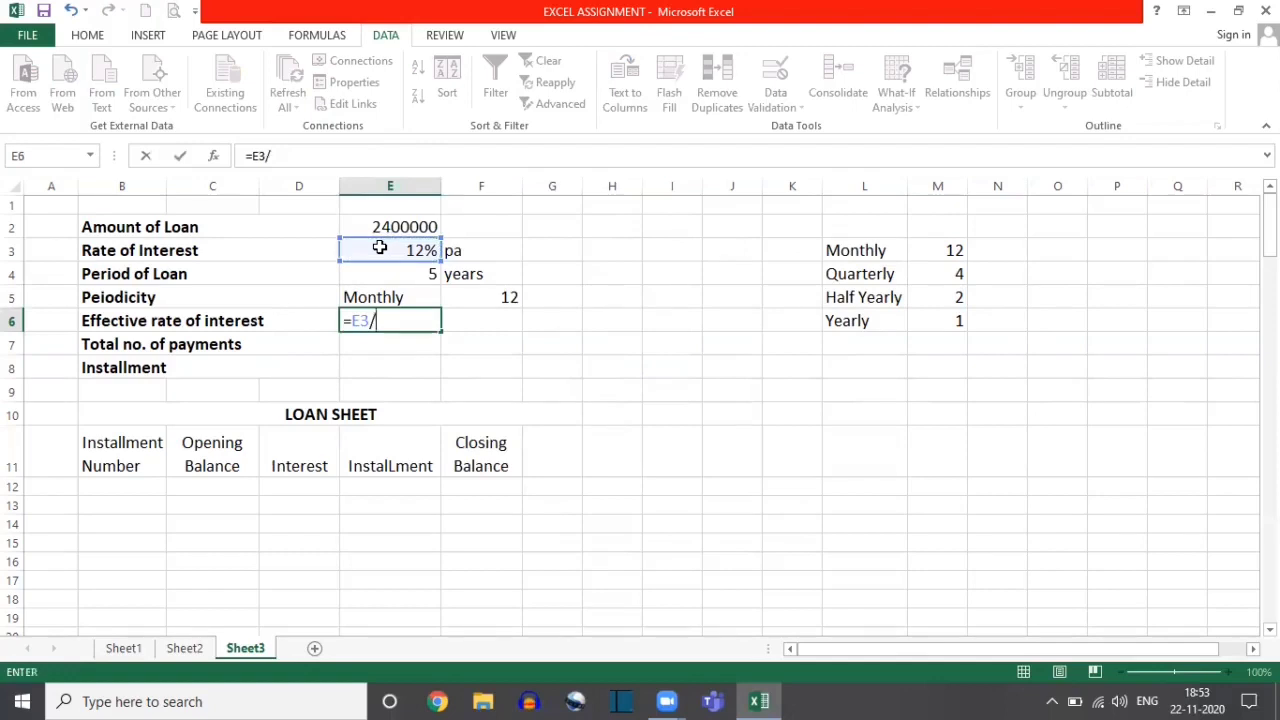
{"action": "left_click", "coordinate": [492, 297]}
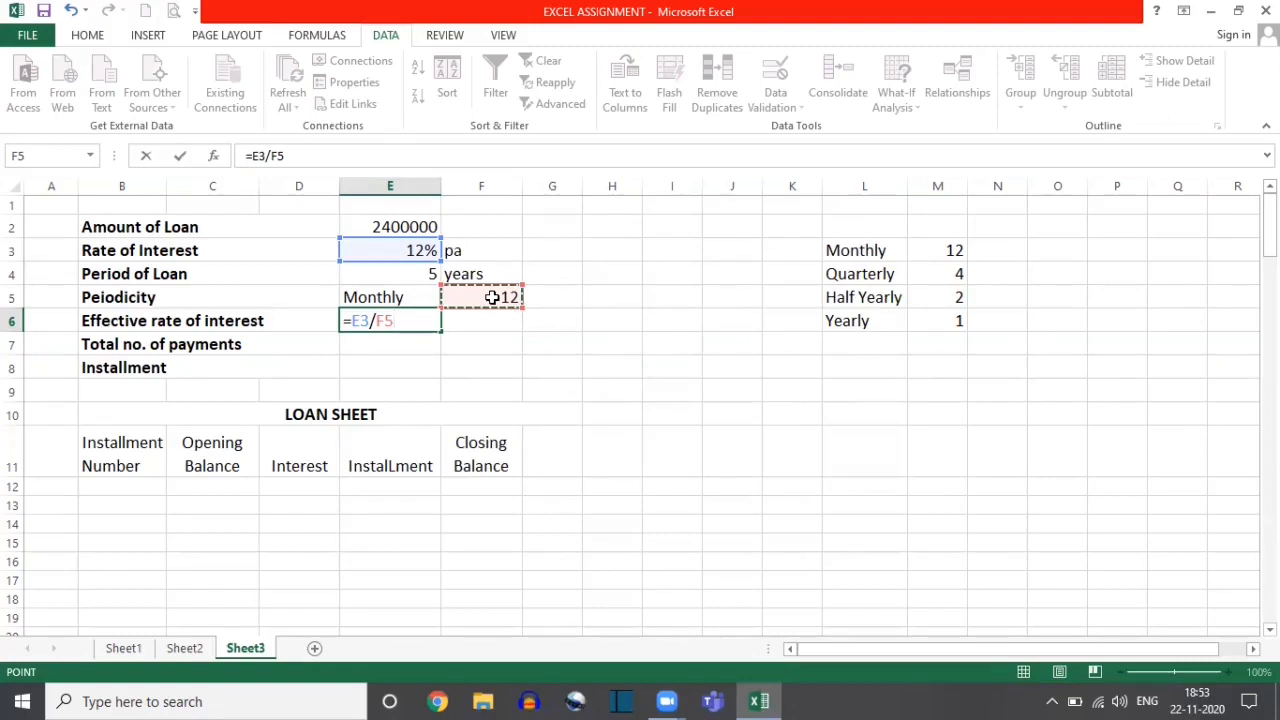
{"action": "key", "text": "Return"}
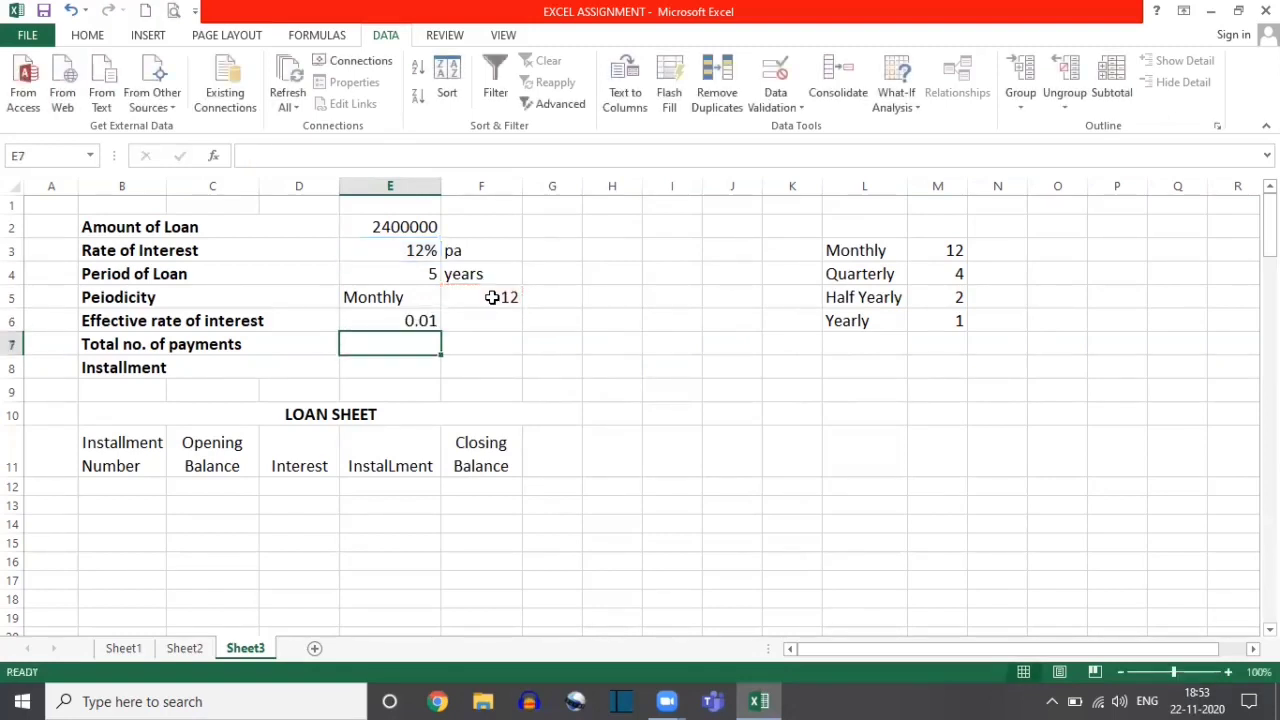
- Test the effective rate formula by switching the periodicity in E5 to Yearly and back to Monthly
{"action": "left_click", "coordinate": [410, 292]}
{"action": "left_click", "coordinate": [449, 299]}
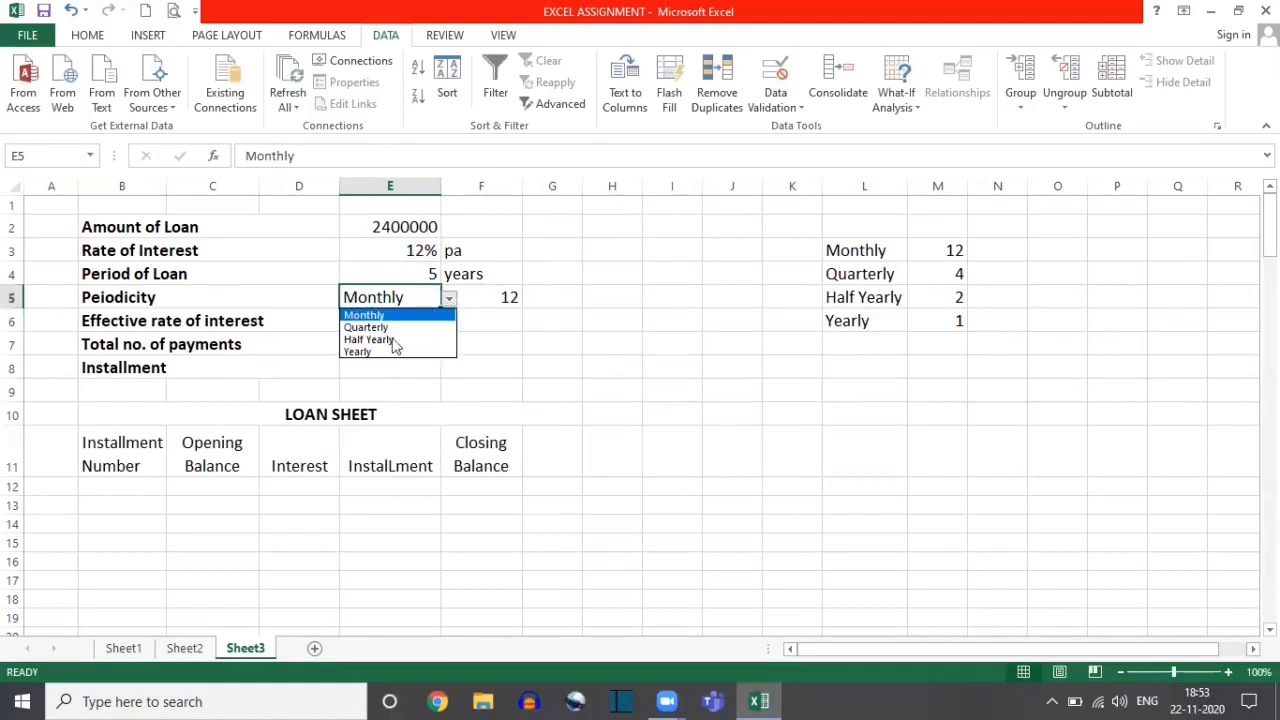
{"action": "left_click", "coordinate": [367, 353]}
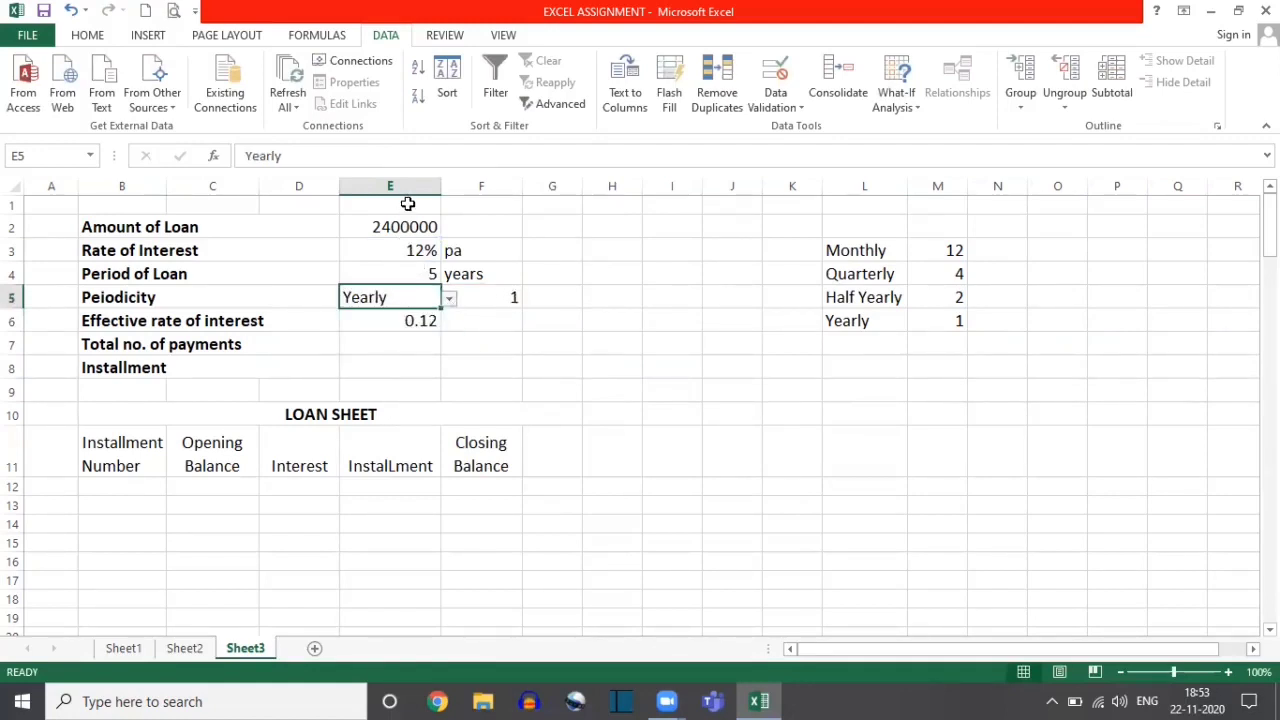
{"action": "left_click", "coordinate": [449, 300]}
{"action": "left_click", "coordinate": [384, 315]}
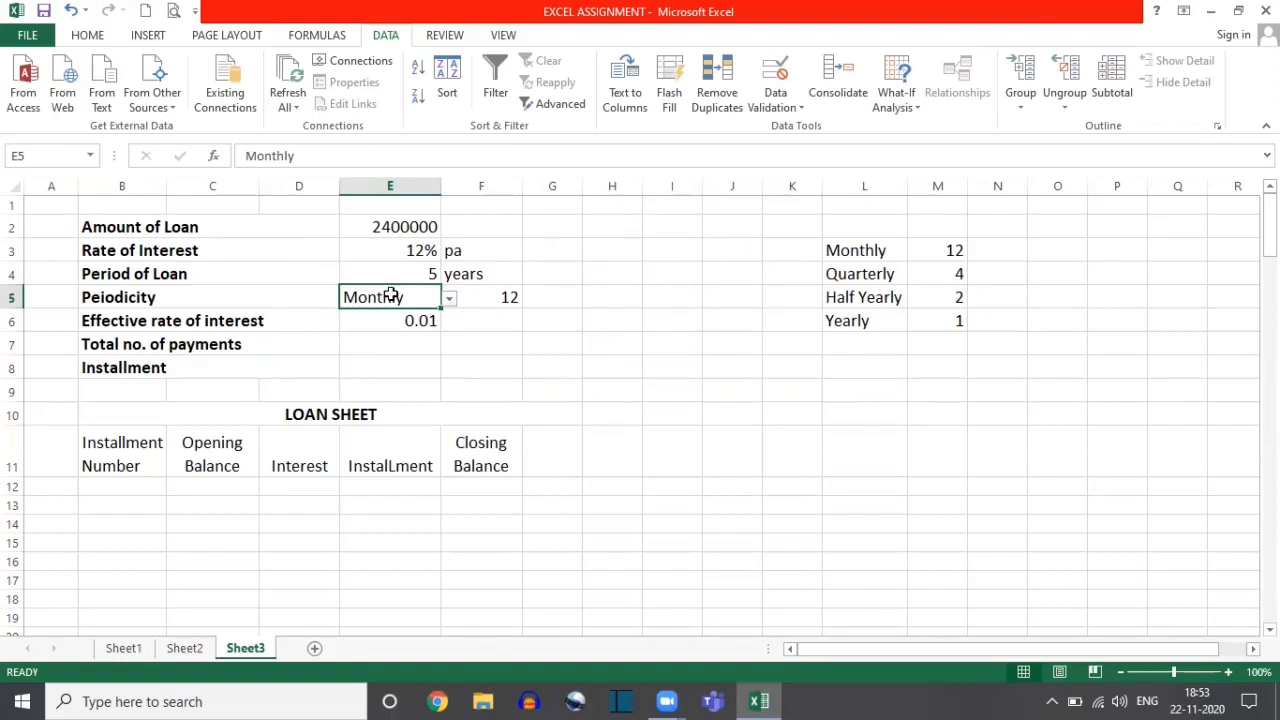
- Review the effective rate formula in E6 against its references, the annual rate in E3 and payments per year in F5
{"action": "left_click", "coordinate": [389, 251]}
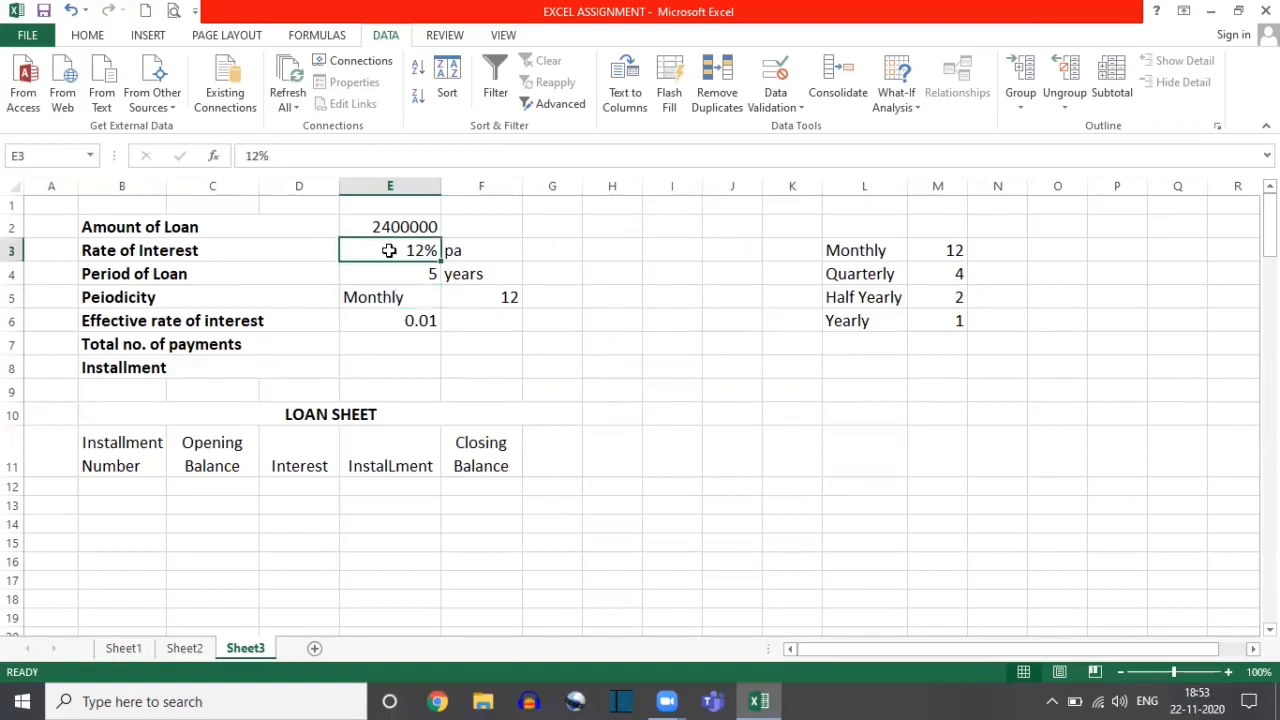
{"action": "left_click", "coordinate": [488, 302]}
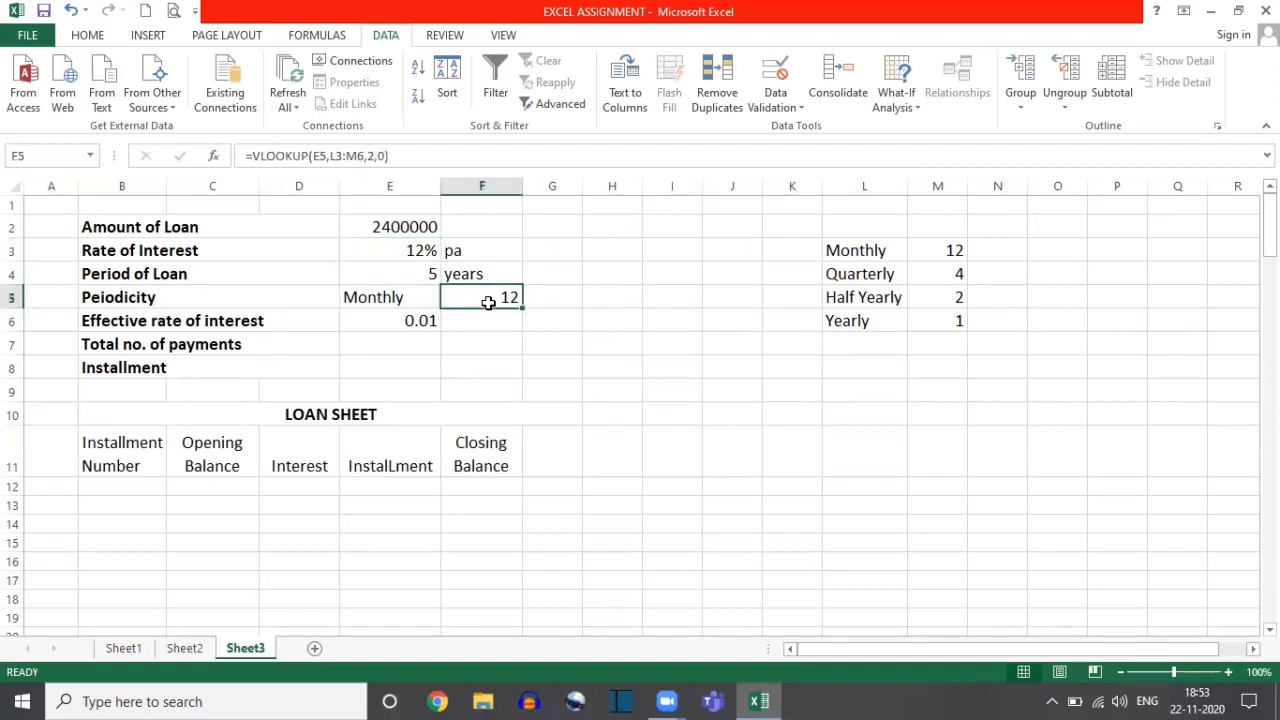
{"action": "left_click", "coordinate": [389, 251]}
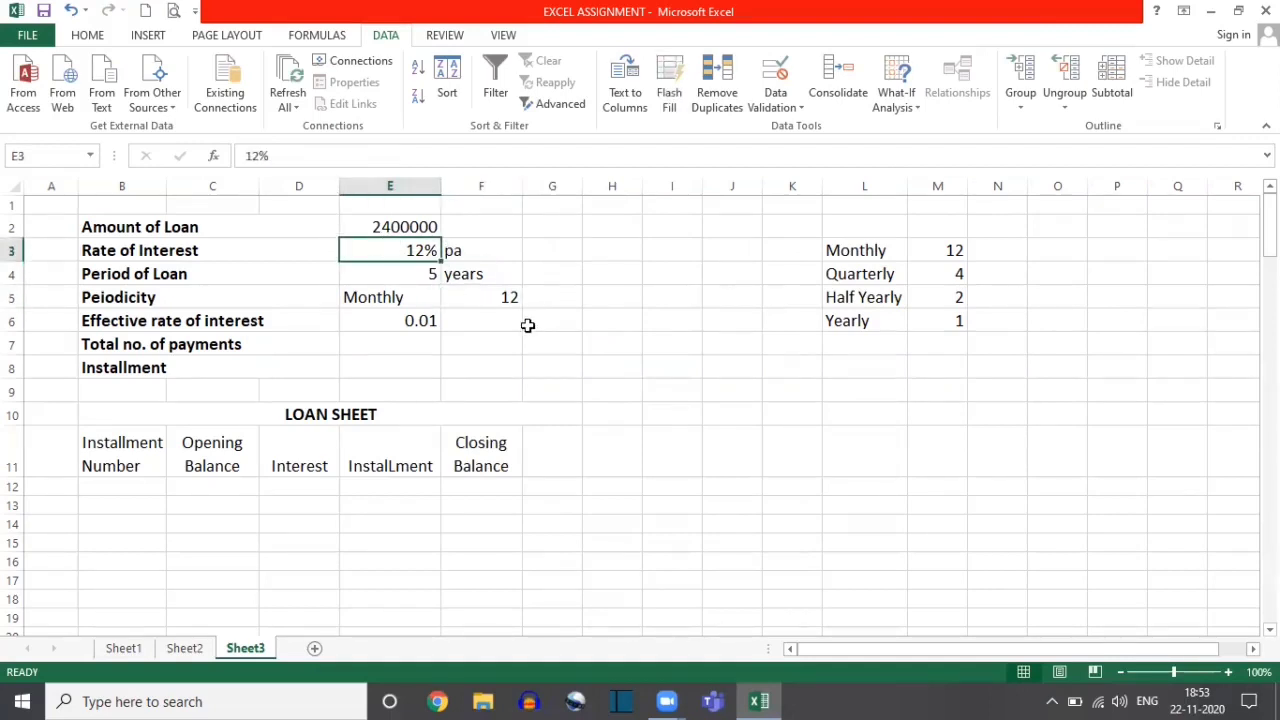
{"action": "left_click", "coordinate": [501, 300]}
{"action": "left_click", "coordinate": [406, 318]}
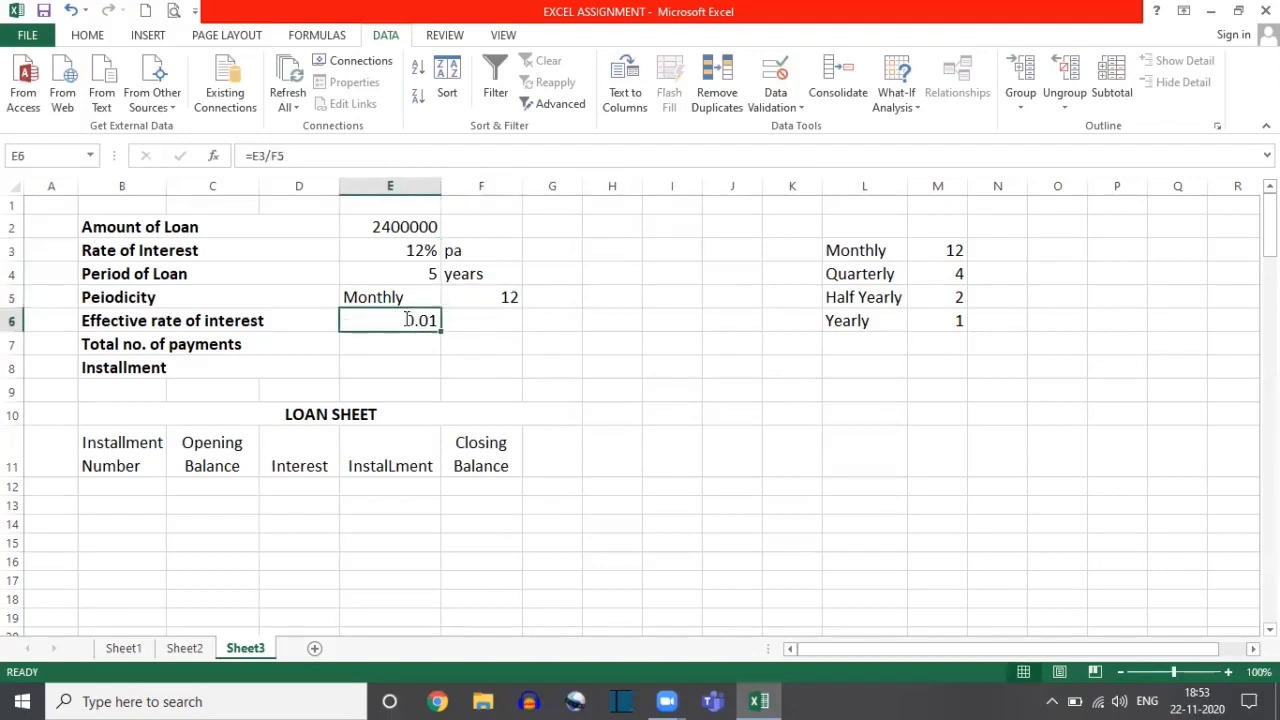
{"action": "type", "text": "=E3/F5"}
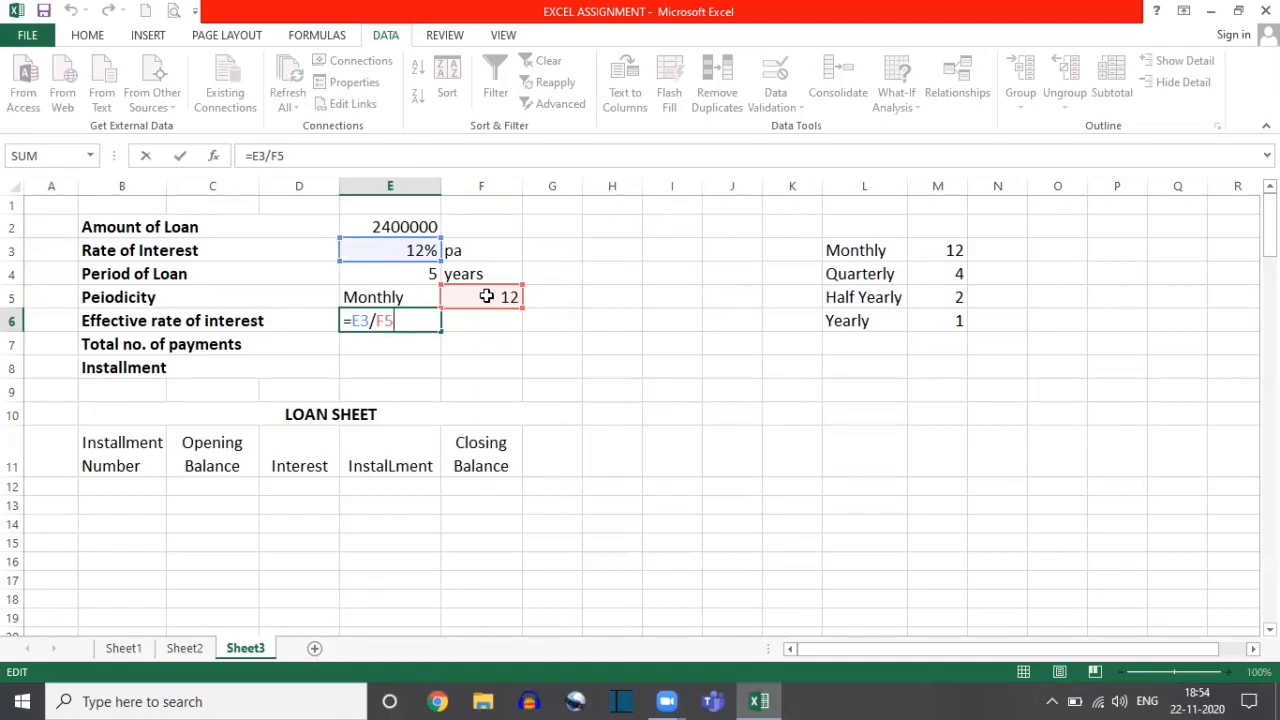
{"action": "key", "text": "Return"}
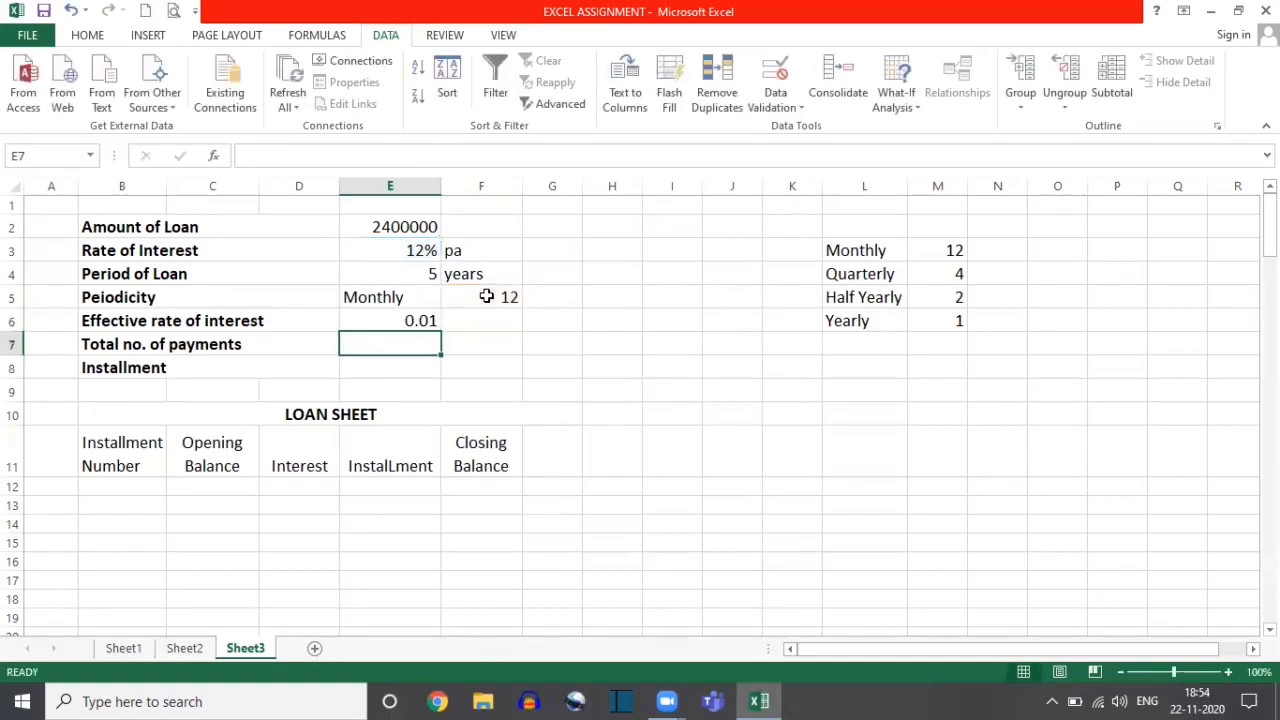
- Enter =E4*F5 in E7 to calculate the total number of payments from the loan period and payments per year
{"action": "left_click", "coordinate": [368, 319]}
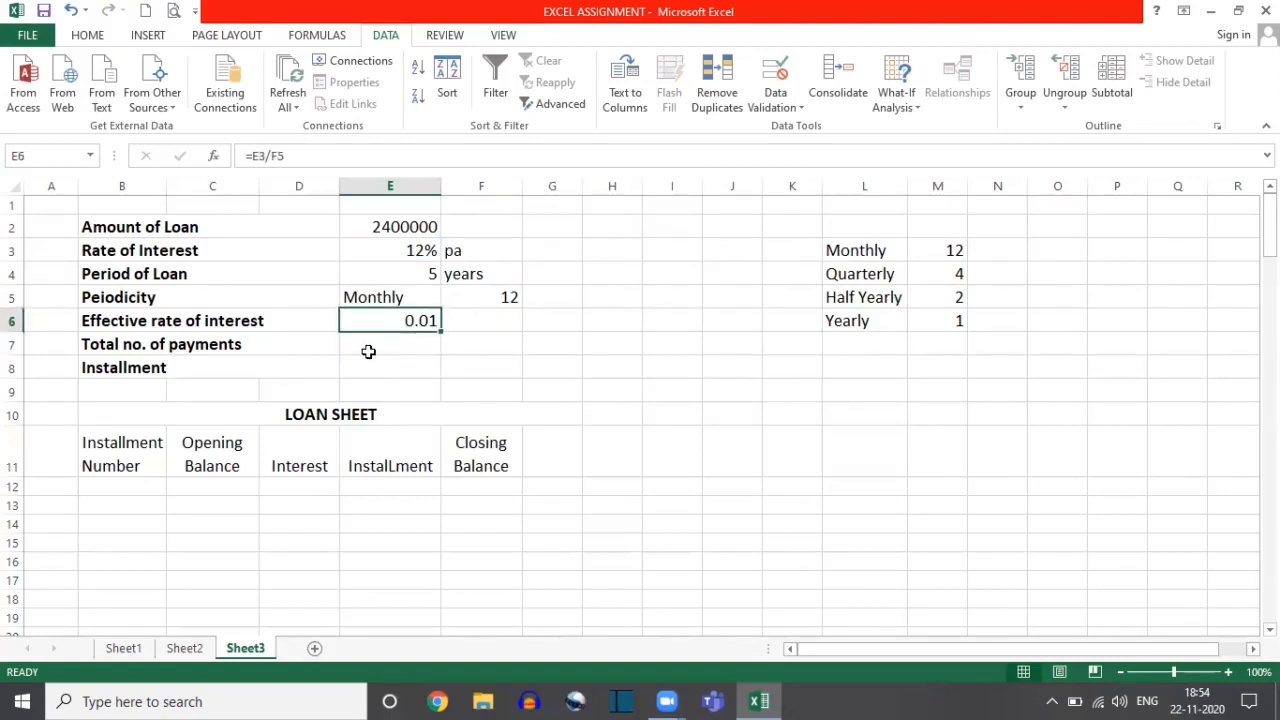
{"action": "left_click", "coordinate": [370, 349]}
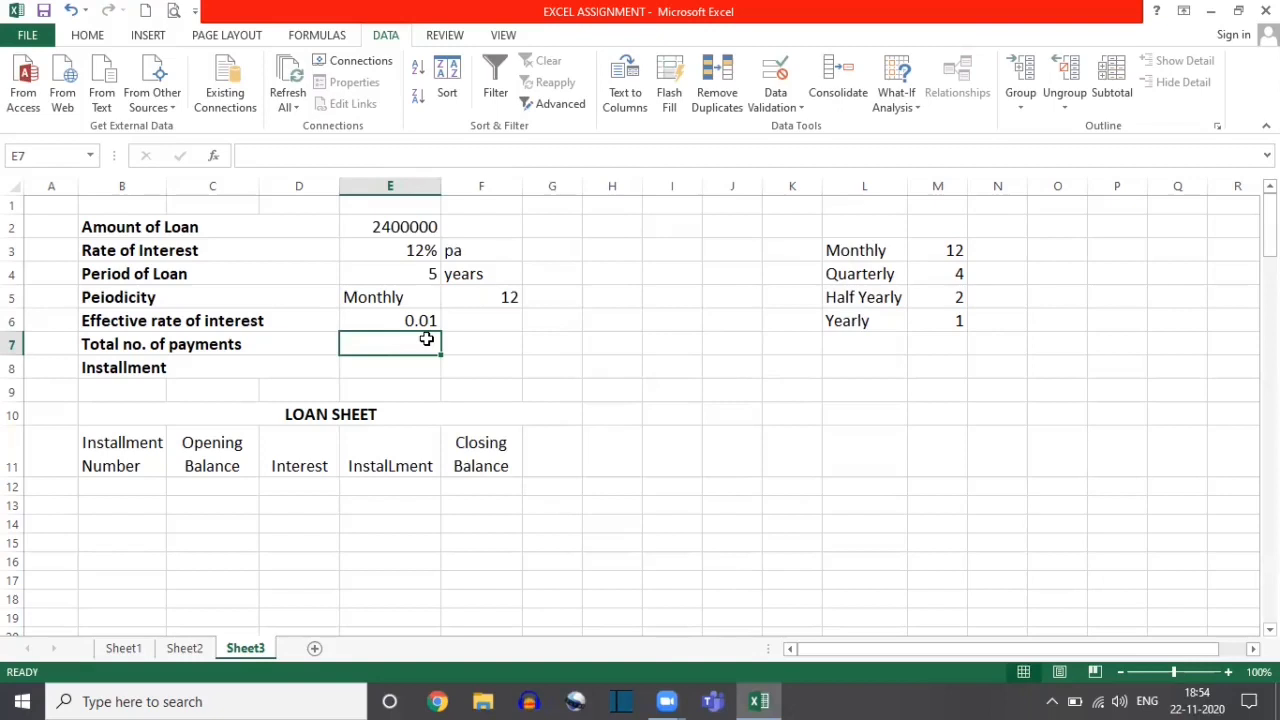
{"action": "left_click", "coordinate": [850, 320]}
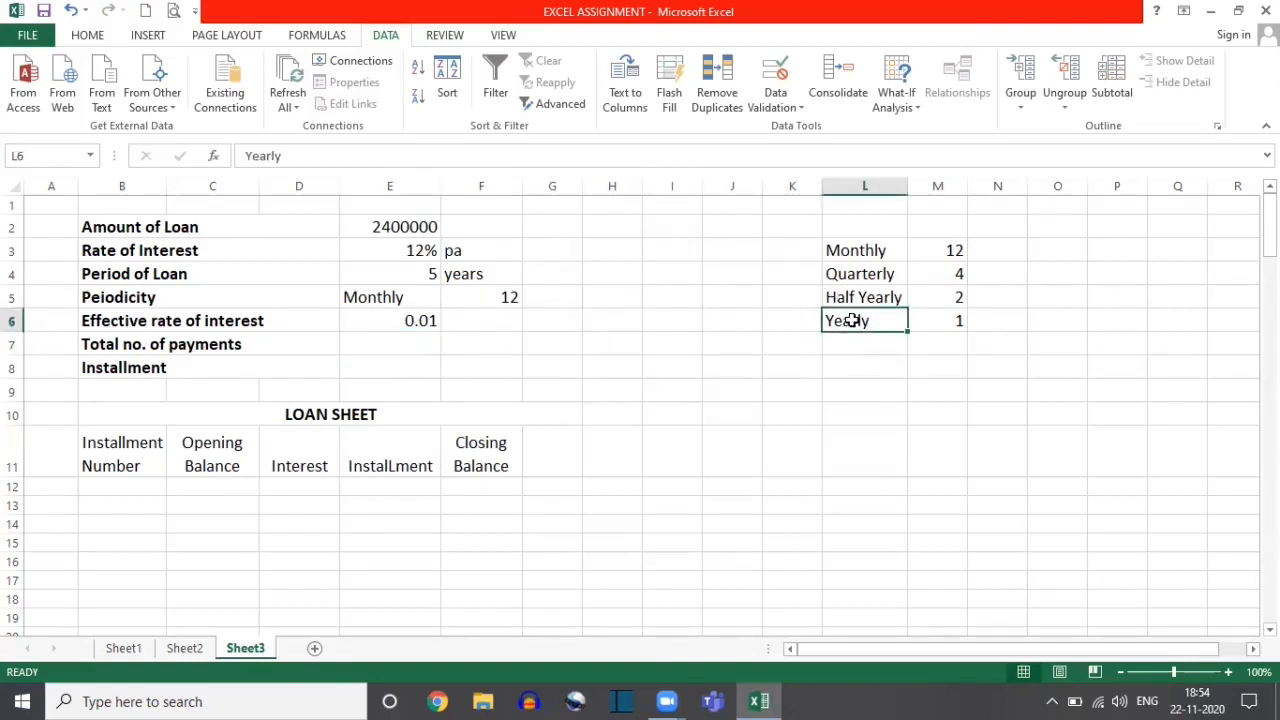
{"action": "left_click", "coordinate": [932, 320]}
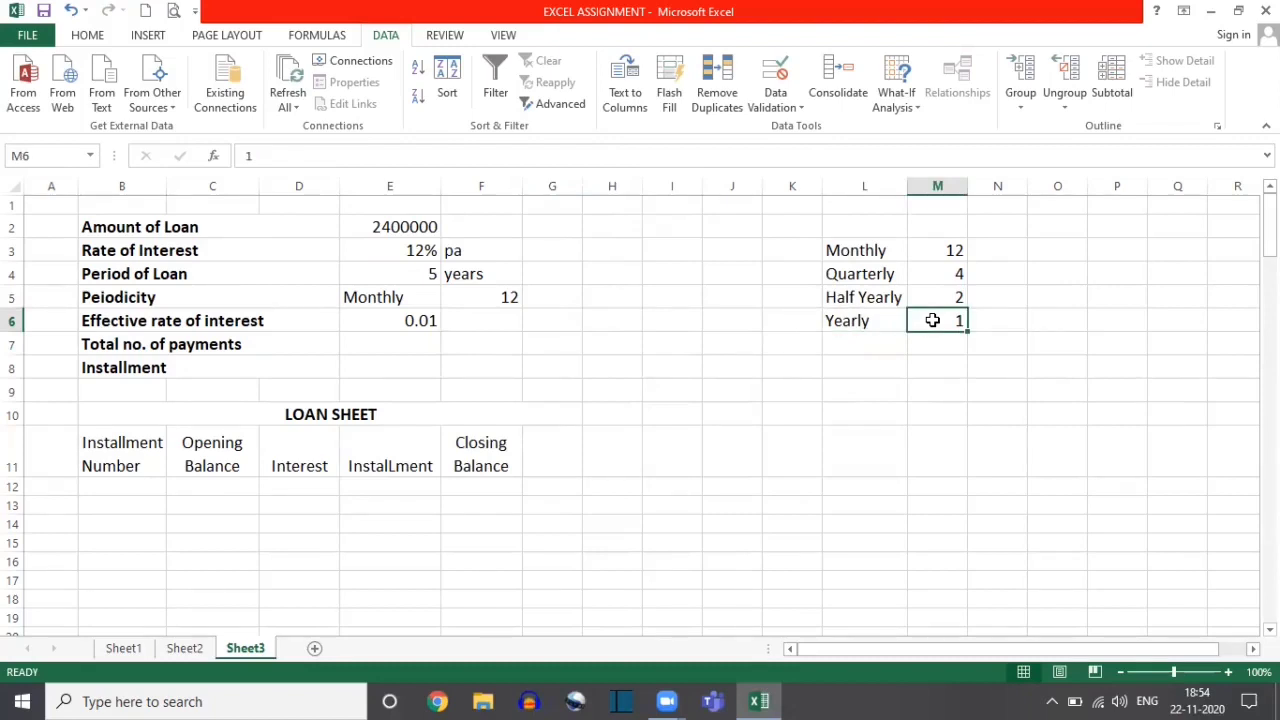
{"action": "left_click", "coordinate": [380, 342]}
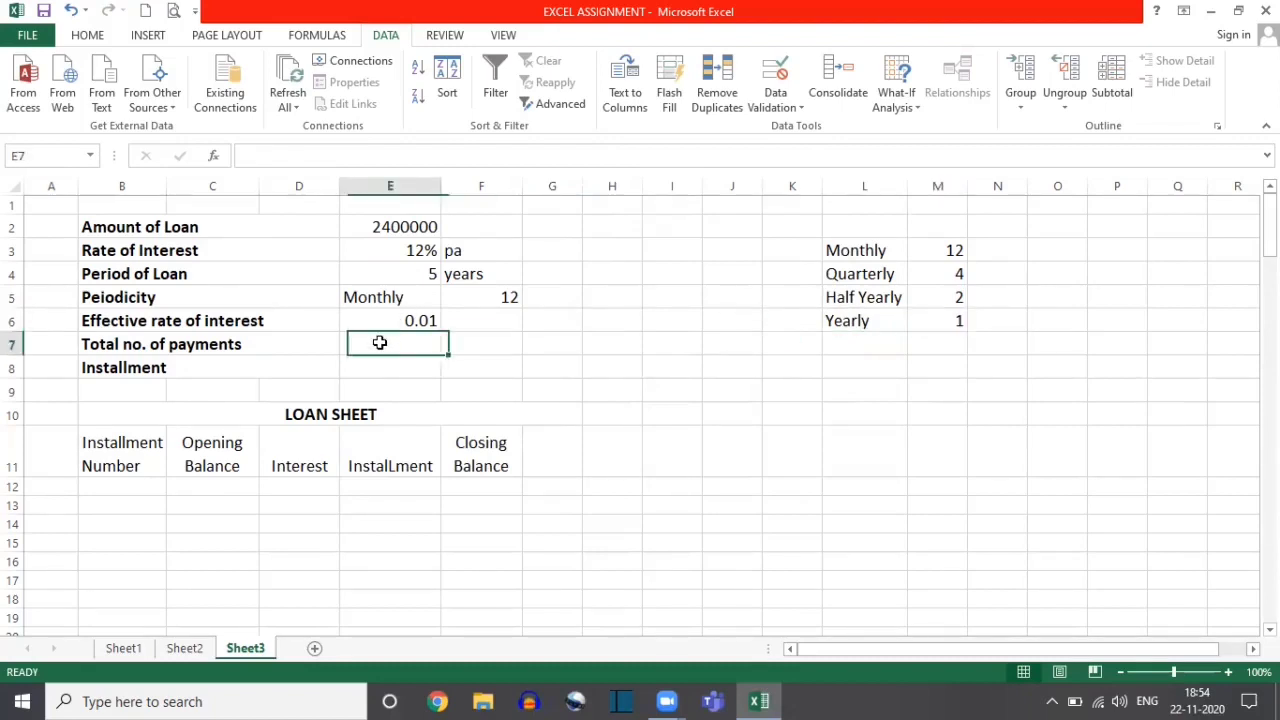
{"action": "left_click", "coordinate": [383, 276]}
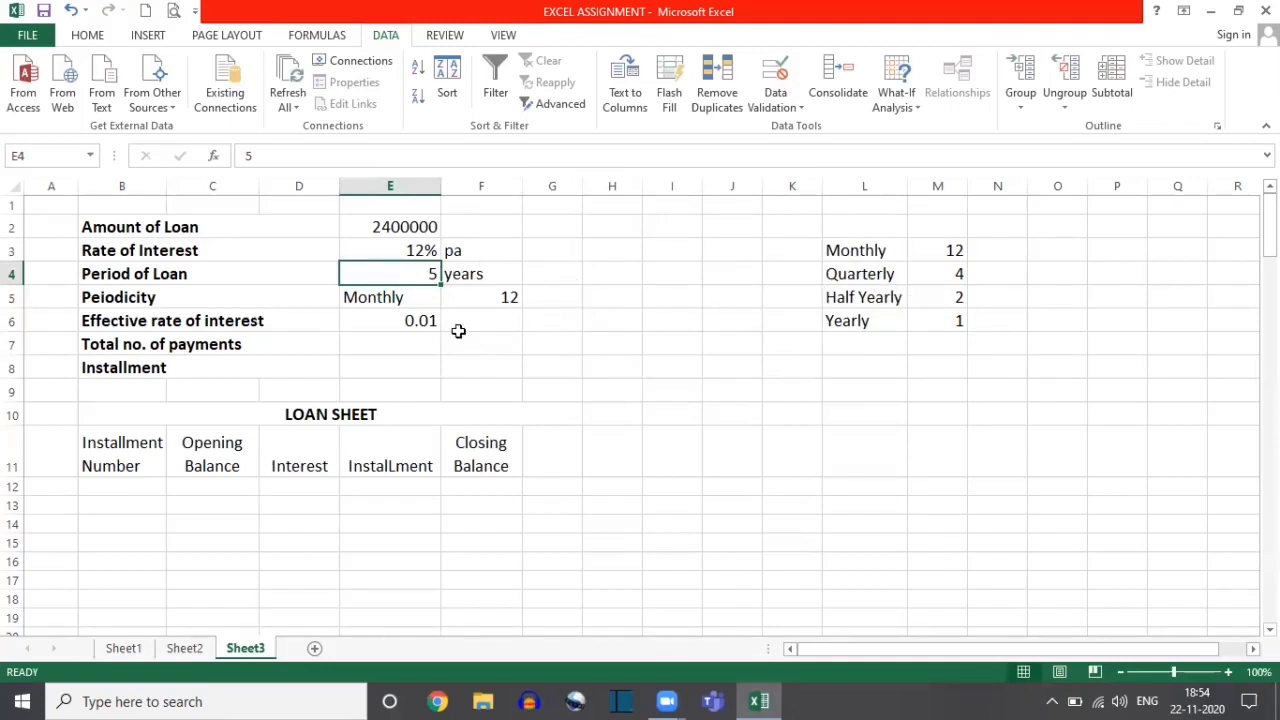
{"action": "left_click", "coordinate": [392, 344]}
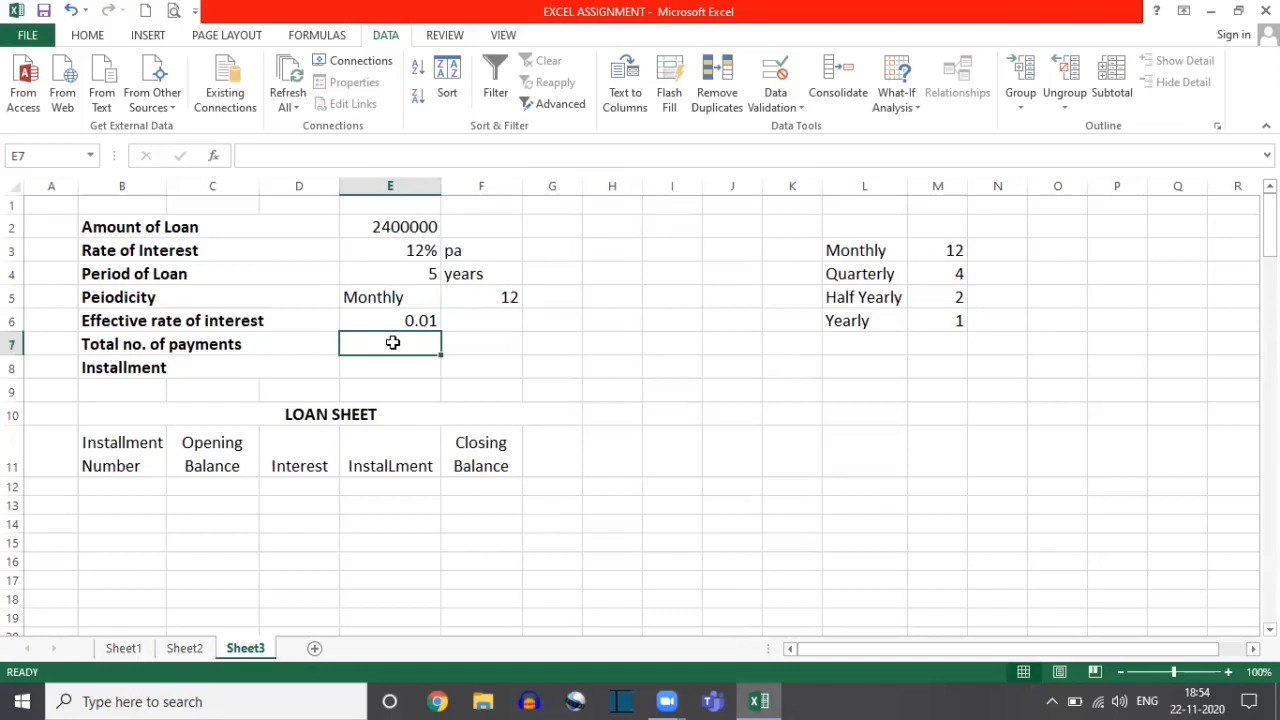
{"action": "type", "text": "="}
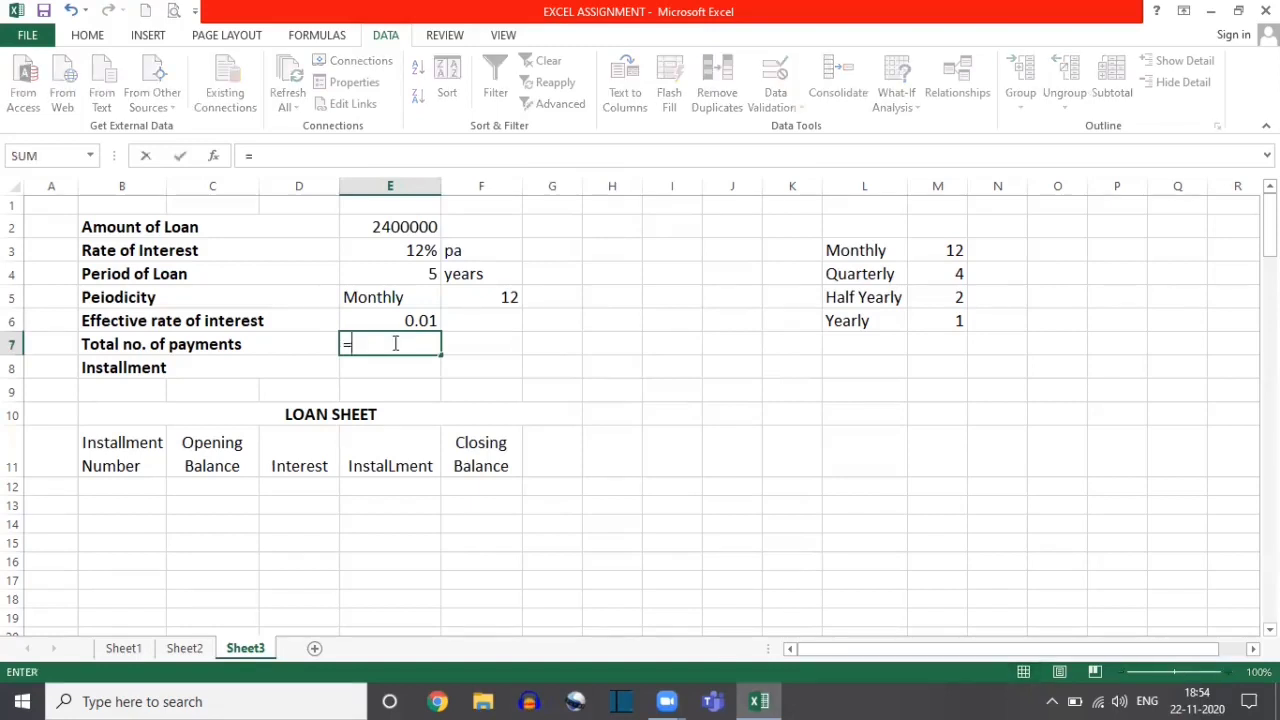
{"action": "left_click", "coordinate": [355, 271]}
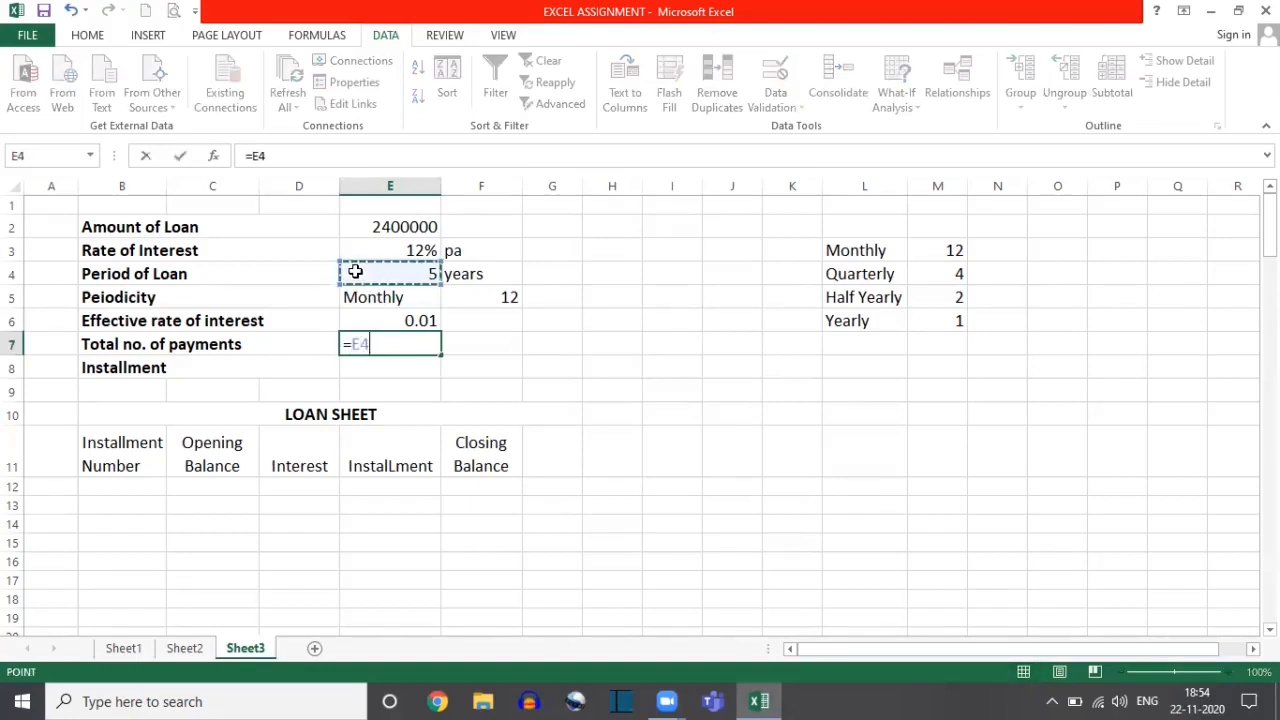
{"action": "type", "text": "*"}
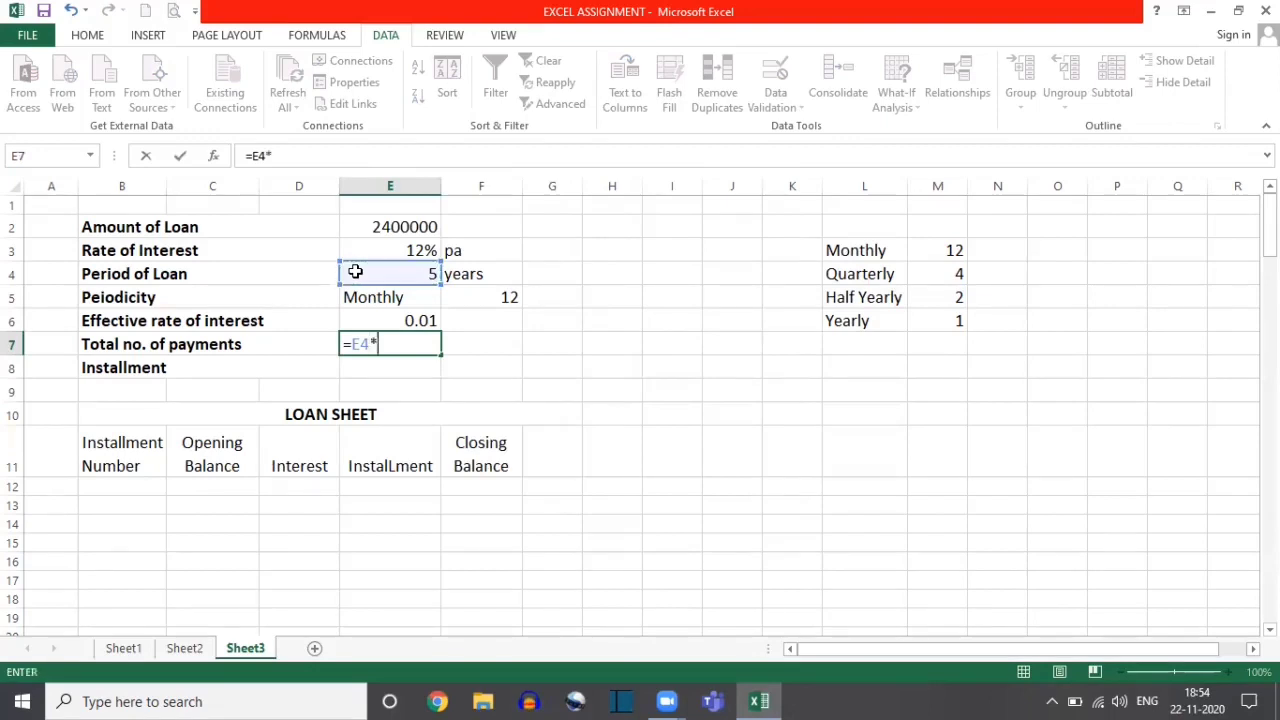
{"action": "left_click", "coordinate": [471, 300]}
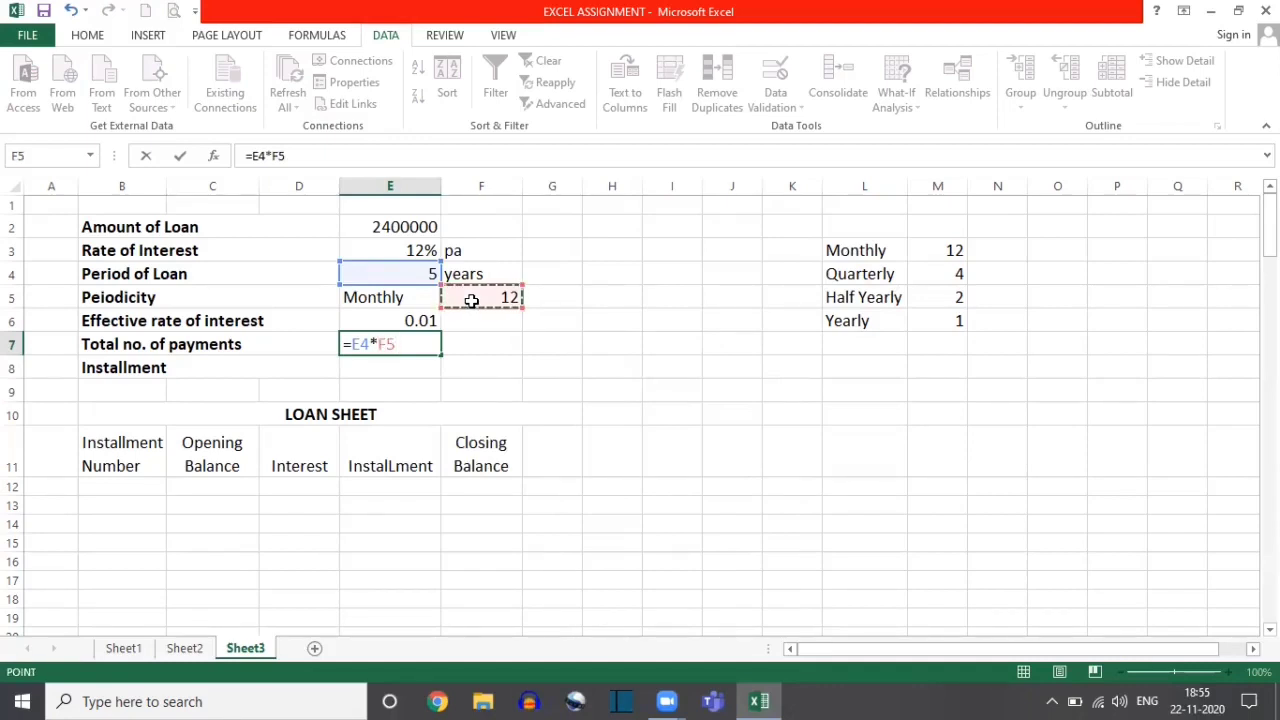
{"action": "key", "text": "Return"}
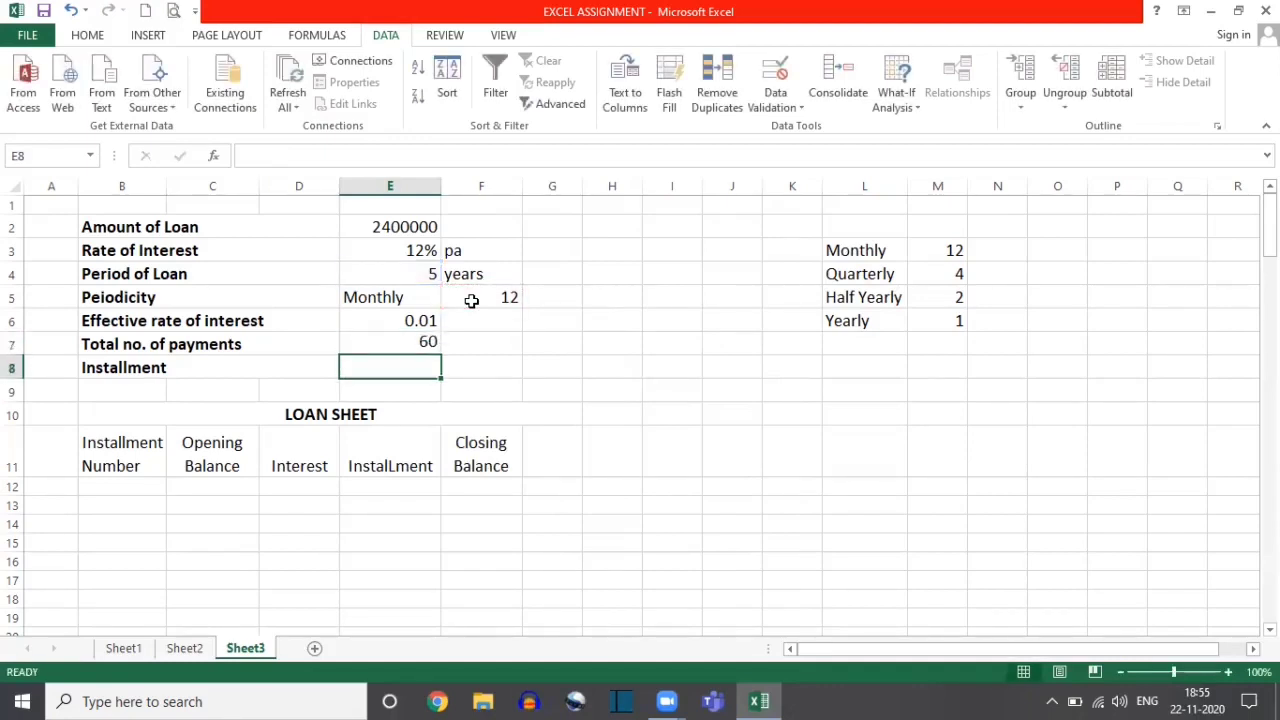
- Switch the periodicity in E5 to Yearly to test the effective rate and total payments formulas in E6:E7
{"action": "left_click", "coordinate": [372, 338]}
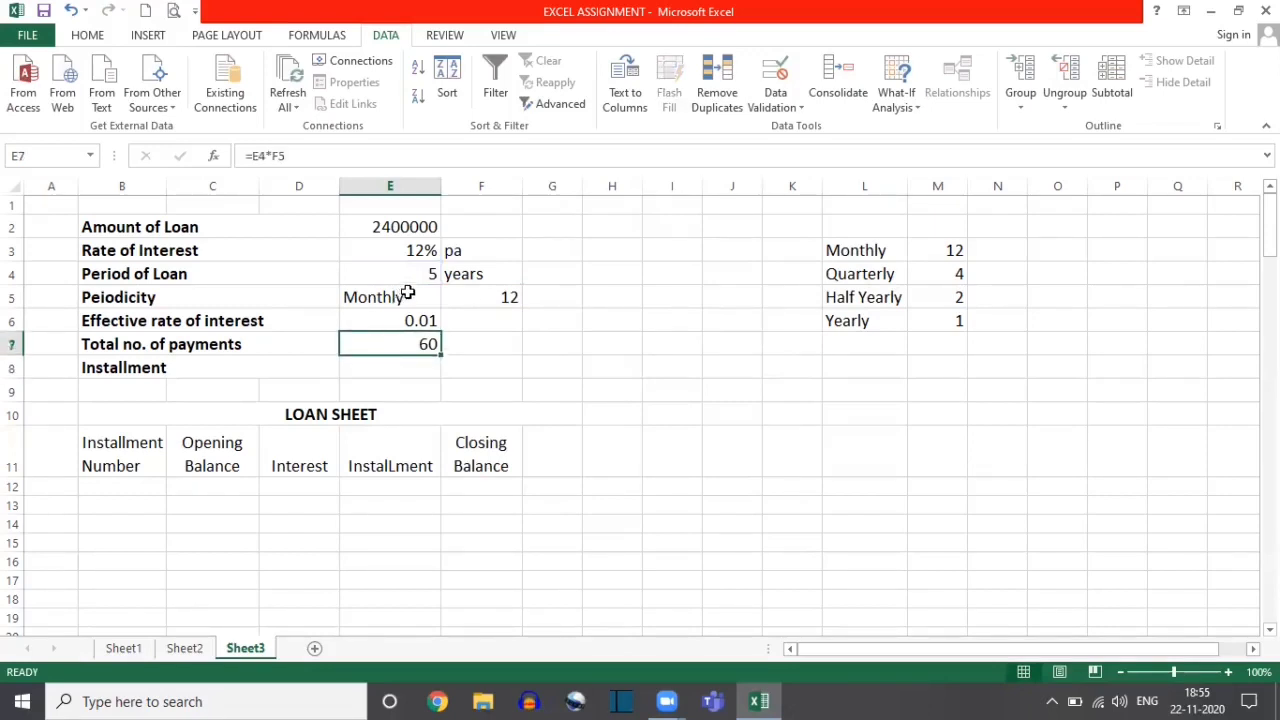
{"action": "left_click", "coordinate": [215, 321]}
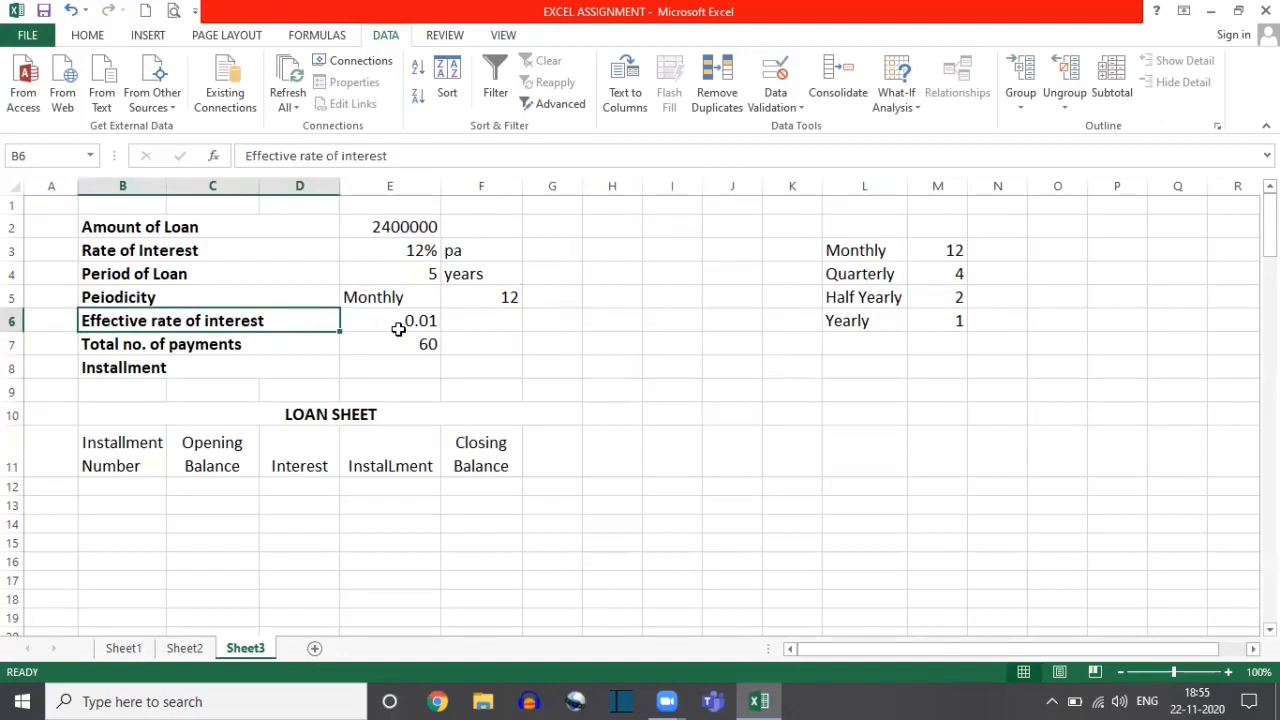
{"action": "key", "text": "shift+Right"}
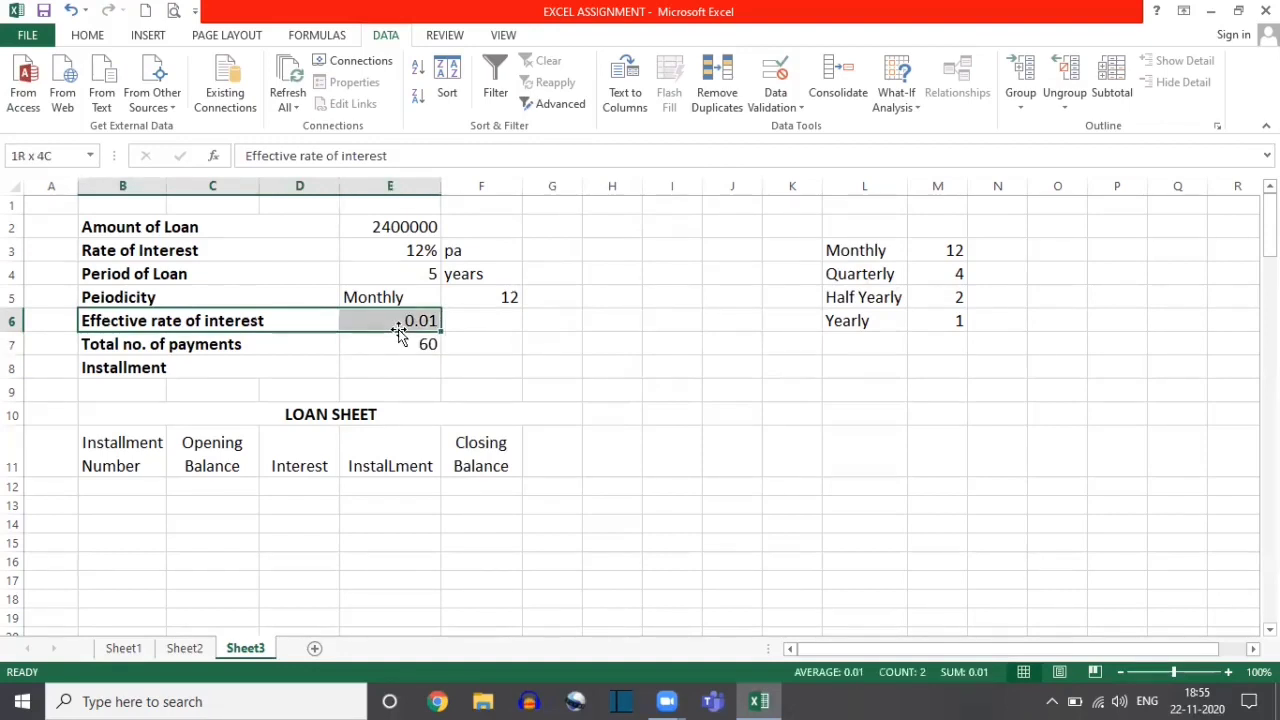
{"action": "key", "text": "shift+Down"}
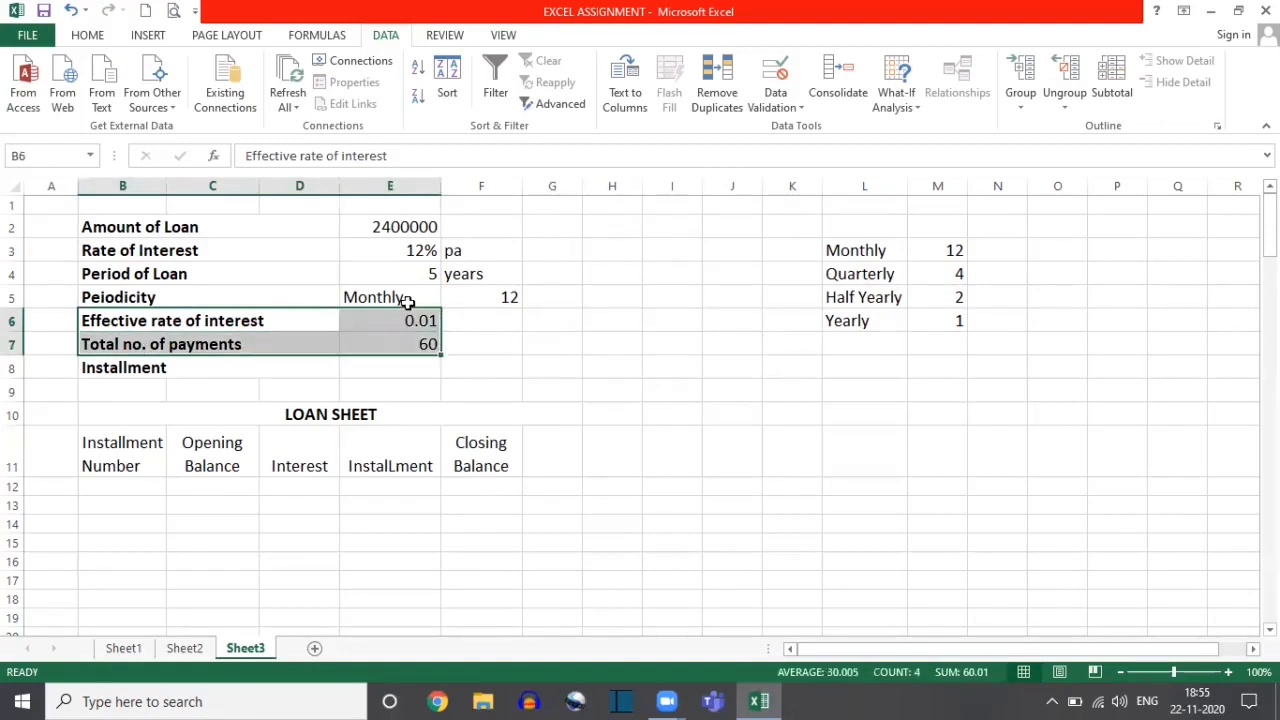
{"action": "left_click", "coordinate": [407, 298]}
{"action": "left_click", "coordinate": [450, 304]}
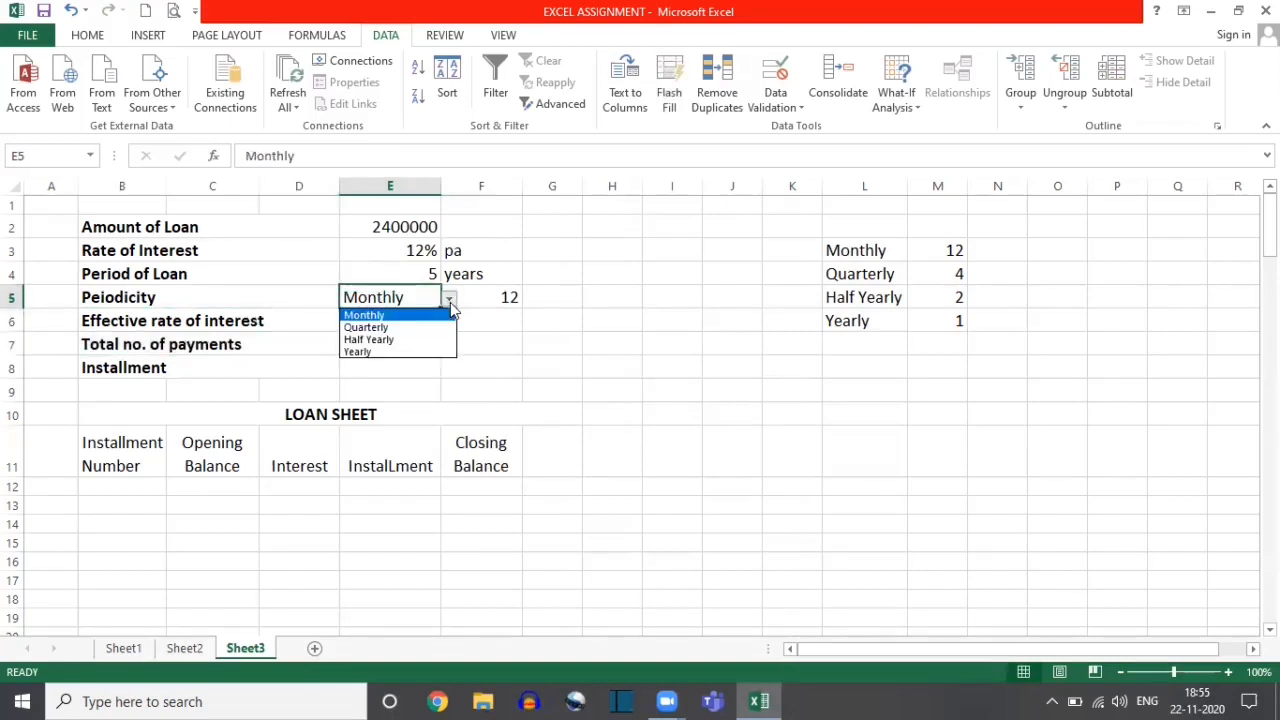
{"action": "left_click", "coordinate": [371, 349]}
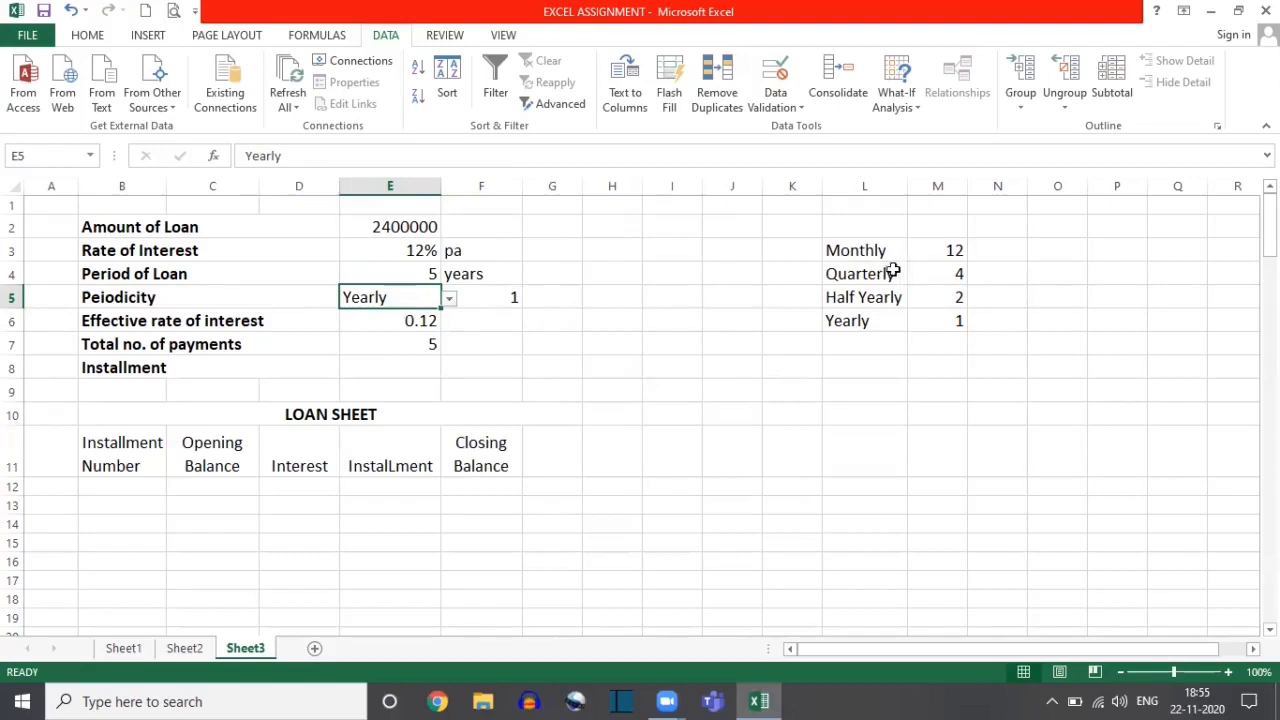
- Examine how the rate in E3, period in E4 and payments per year in F5 feed the results in E6 and E7
{"action": "left_click", "coordinate": [868, 251]}
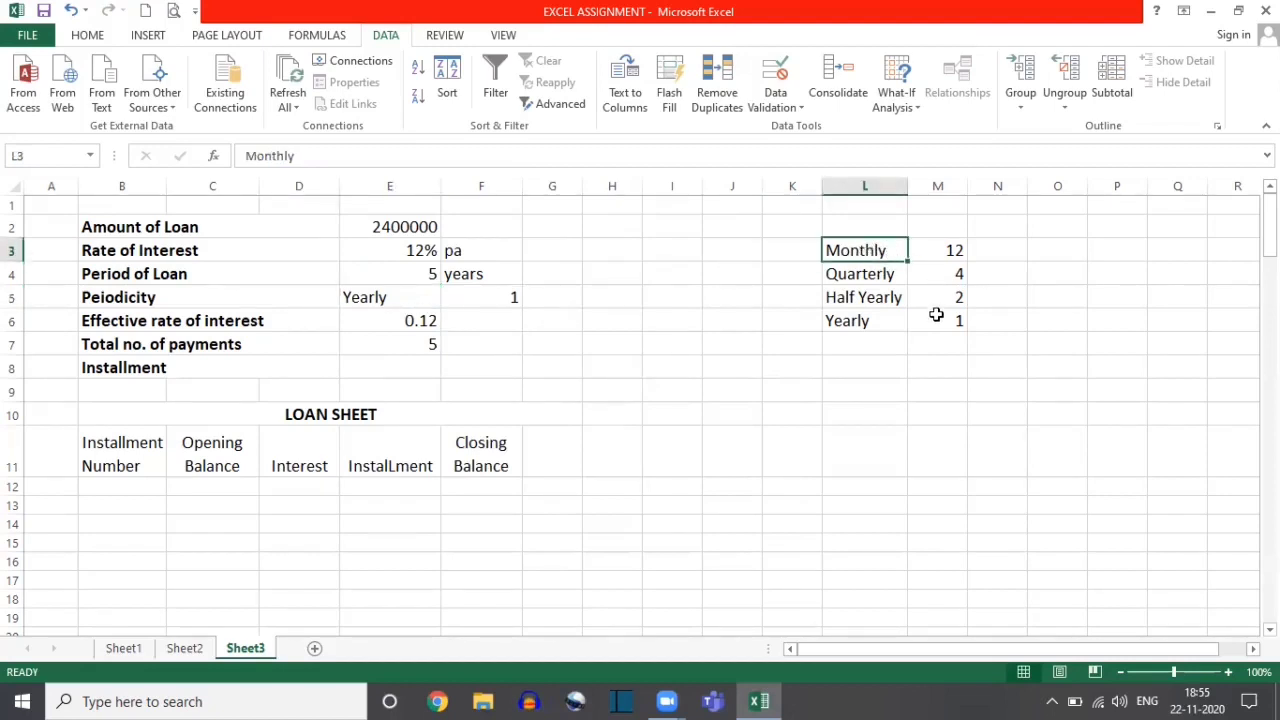
{"action": "left_click", "coordinate": [397, 295]}
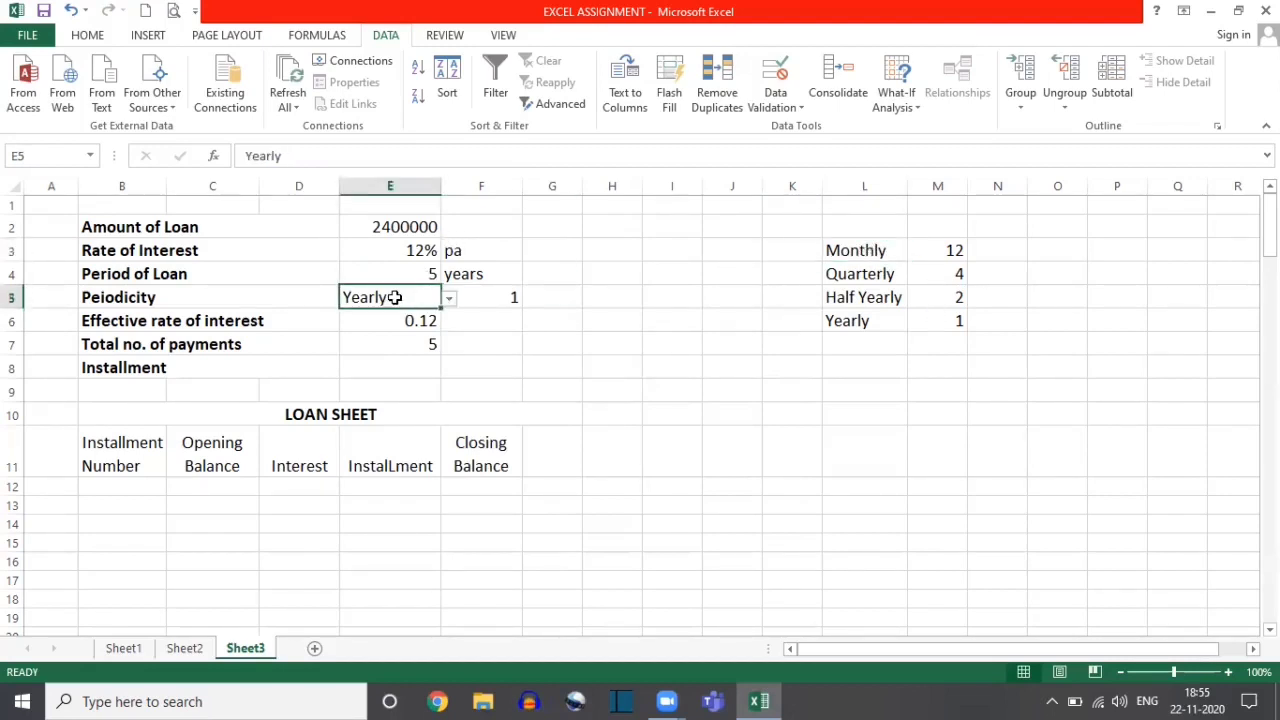
{"action": "left_click_drag", "start_coordinate": [185, 320], "coordinate": [417, 344]}
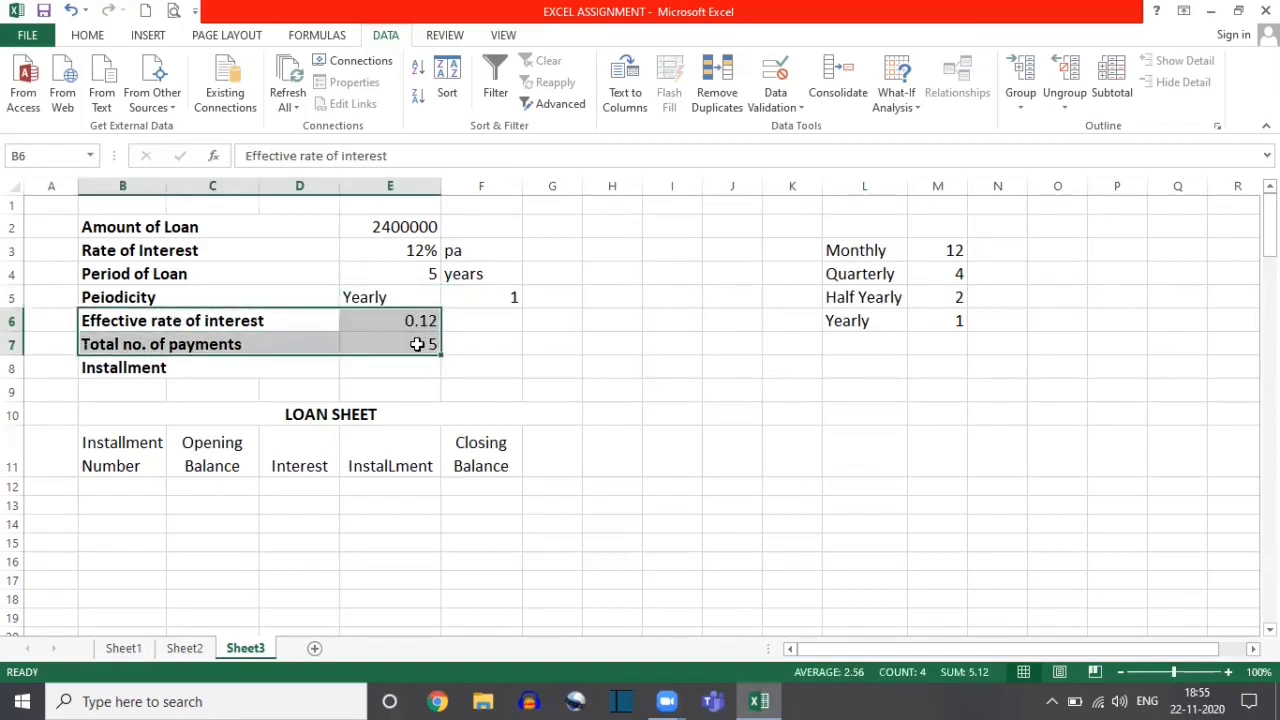
{"action": "left_click", "coordinate": [385, 251]}
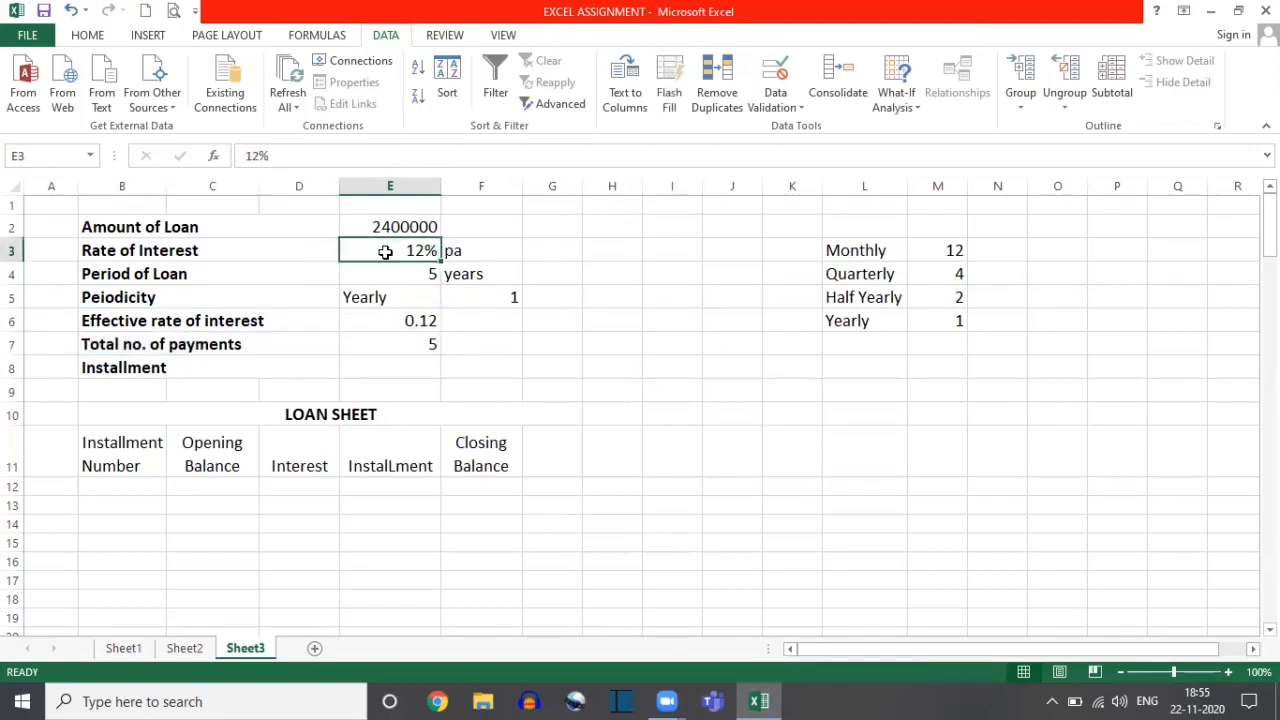
{"action": "left_click", "coordinate": [514, 298]}
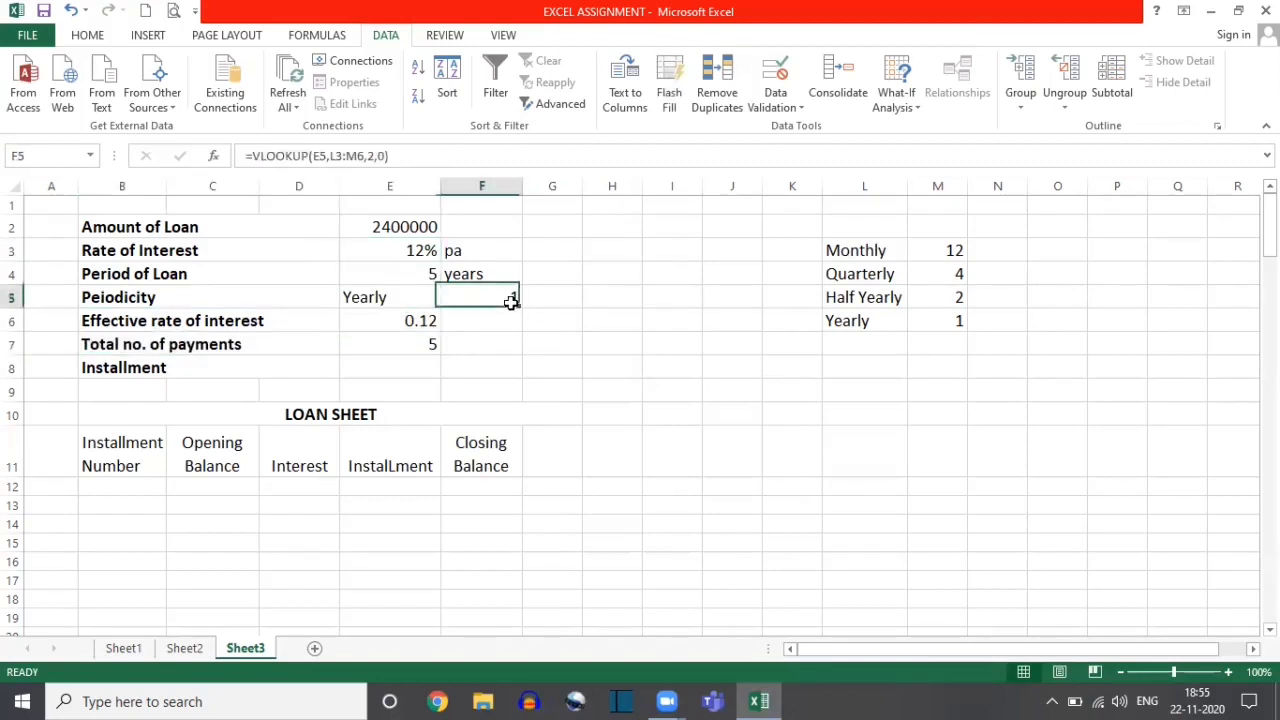
{"action": "left_click", "coordinate": [345, 277]}
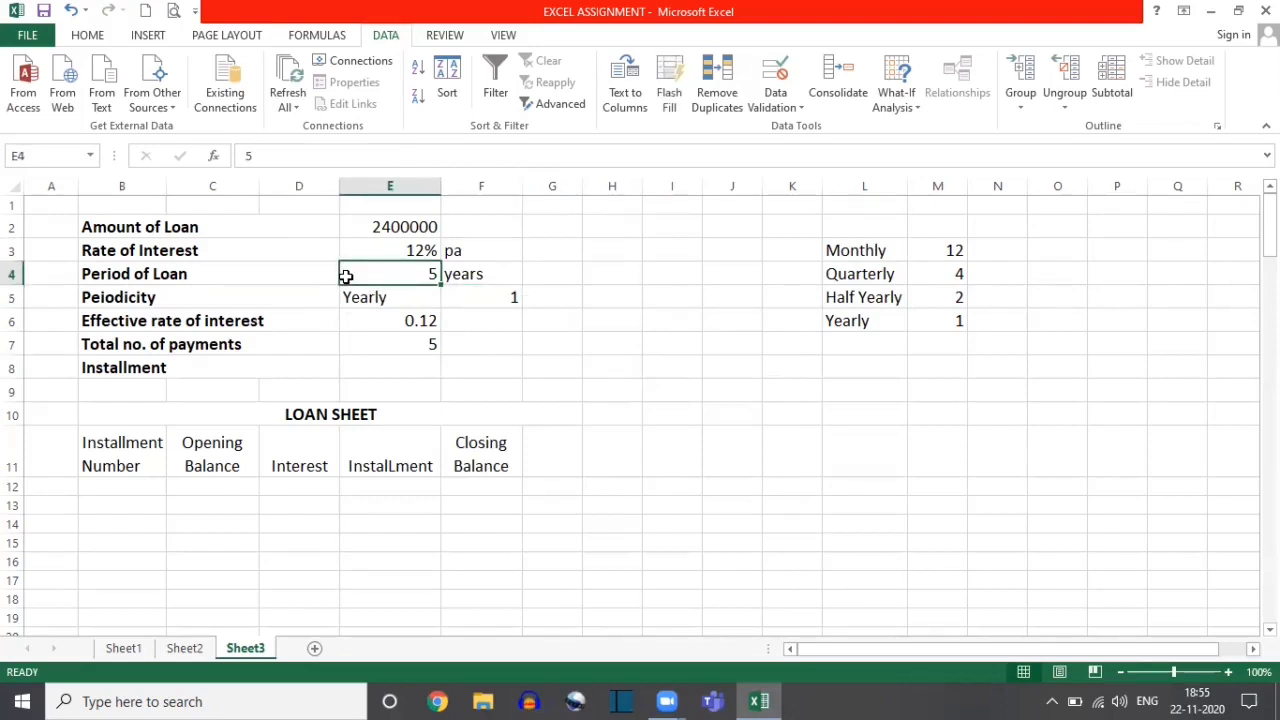
{"action": "left_click", "coordinate": [396, 297]}
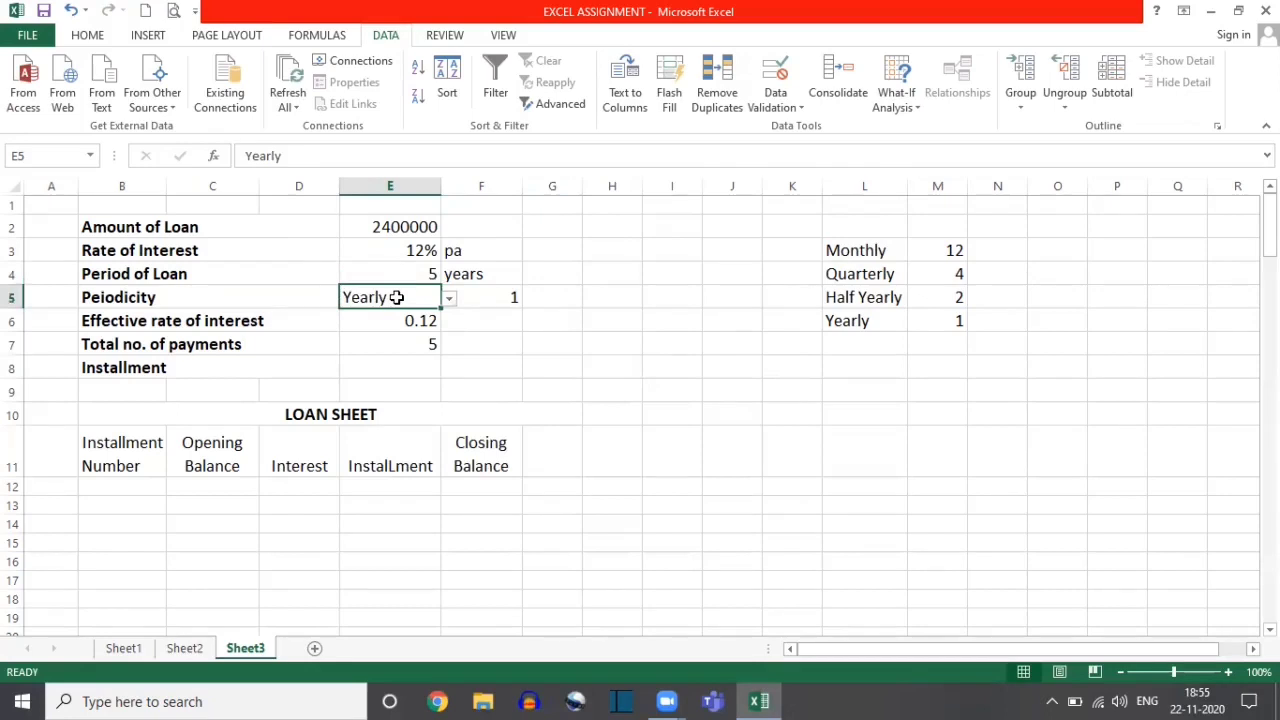
{"action": "left_click", "coordinate": [449, 298]}
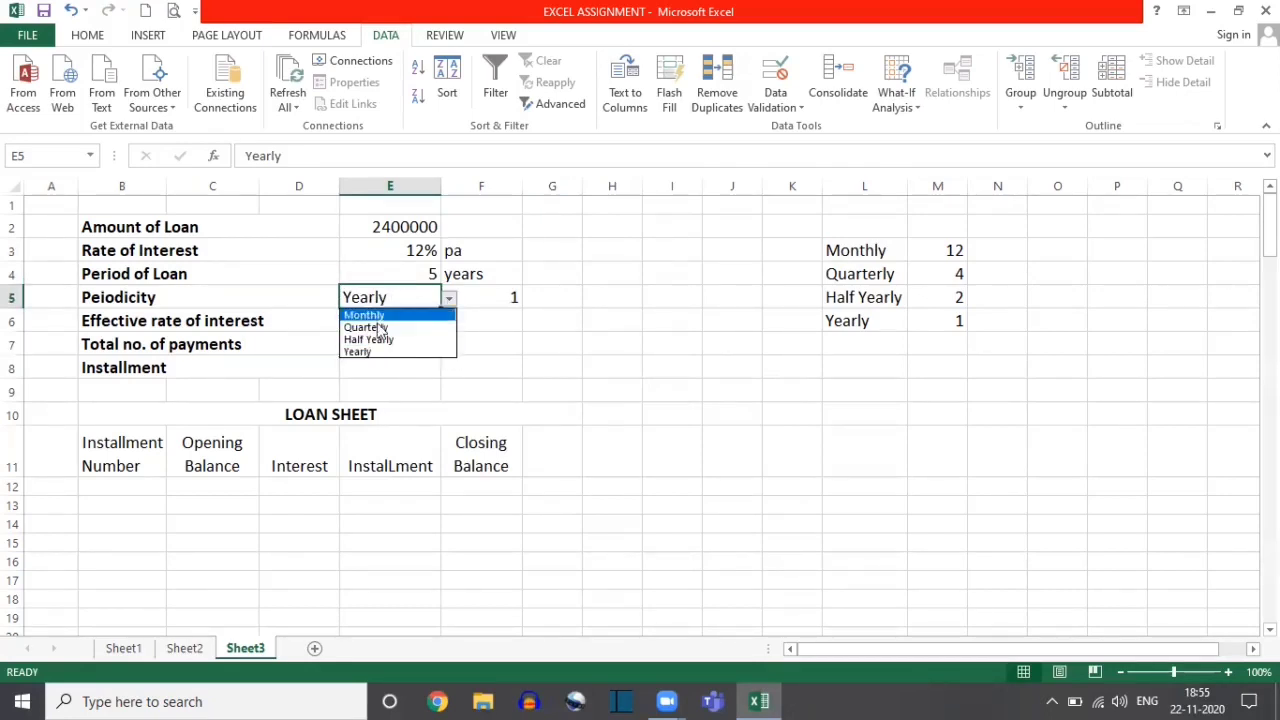
{"action": "left_click", "coordinate": [491, 345]}
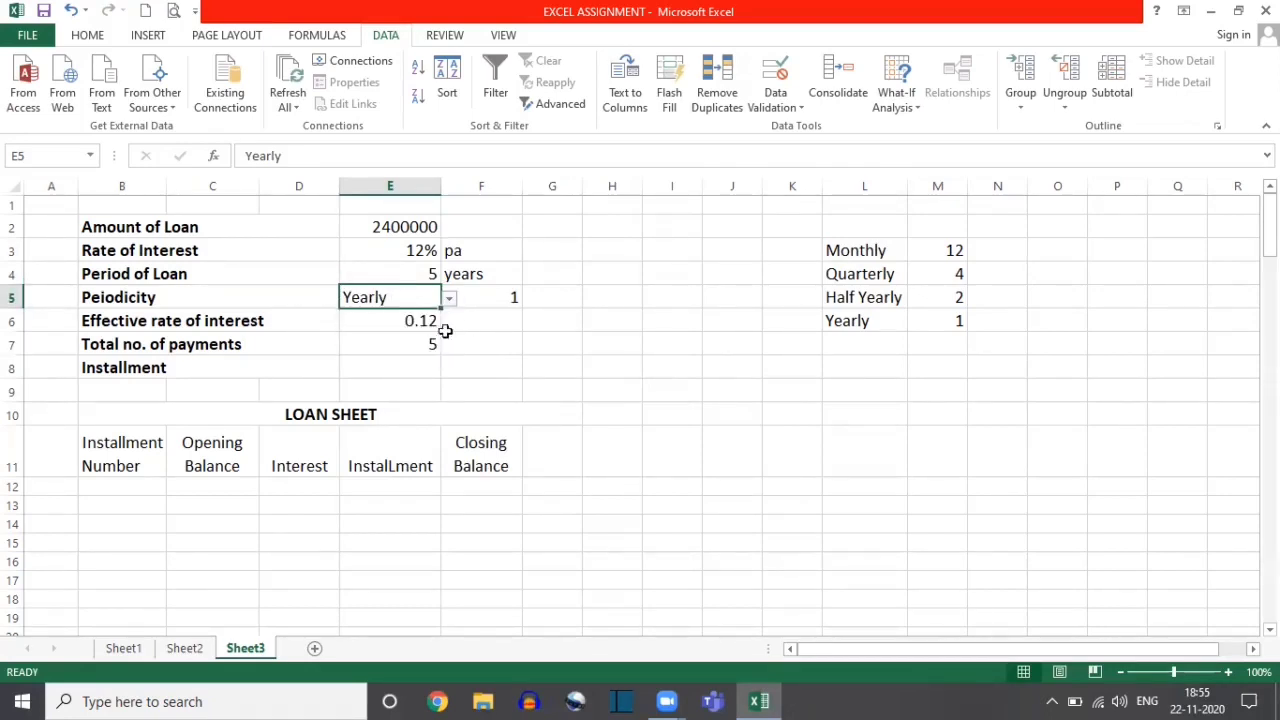
{"action": "left_click", "coordinate": [366, 317]}
{"action": "left_click", "coordinate": [373, 301]}
{"action": "left_click", "coordinate": [370, 342]}
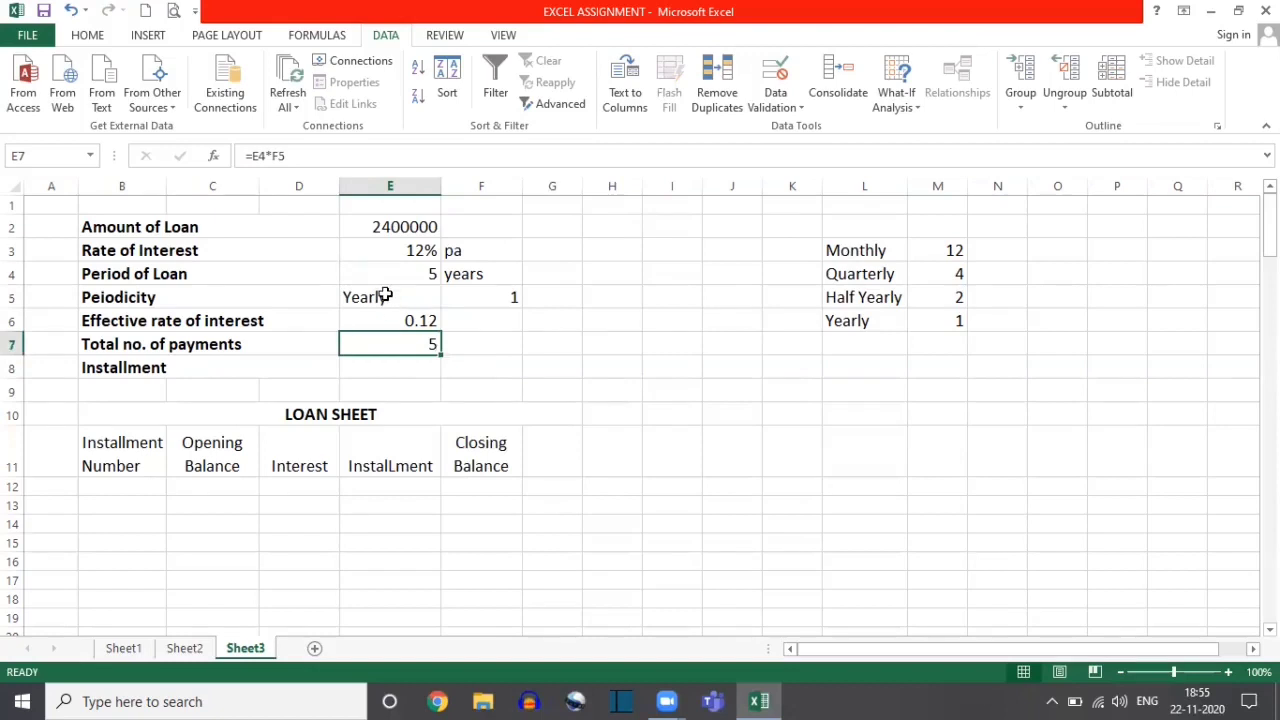
- Set the periodicity in E5 back to Monthly and check the total payments in E7 against the period in E4
{"action": "left_click", "coordinate": [386, 296]}
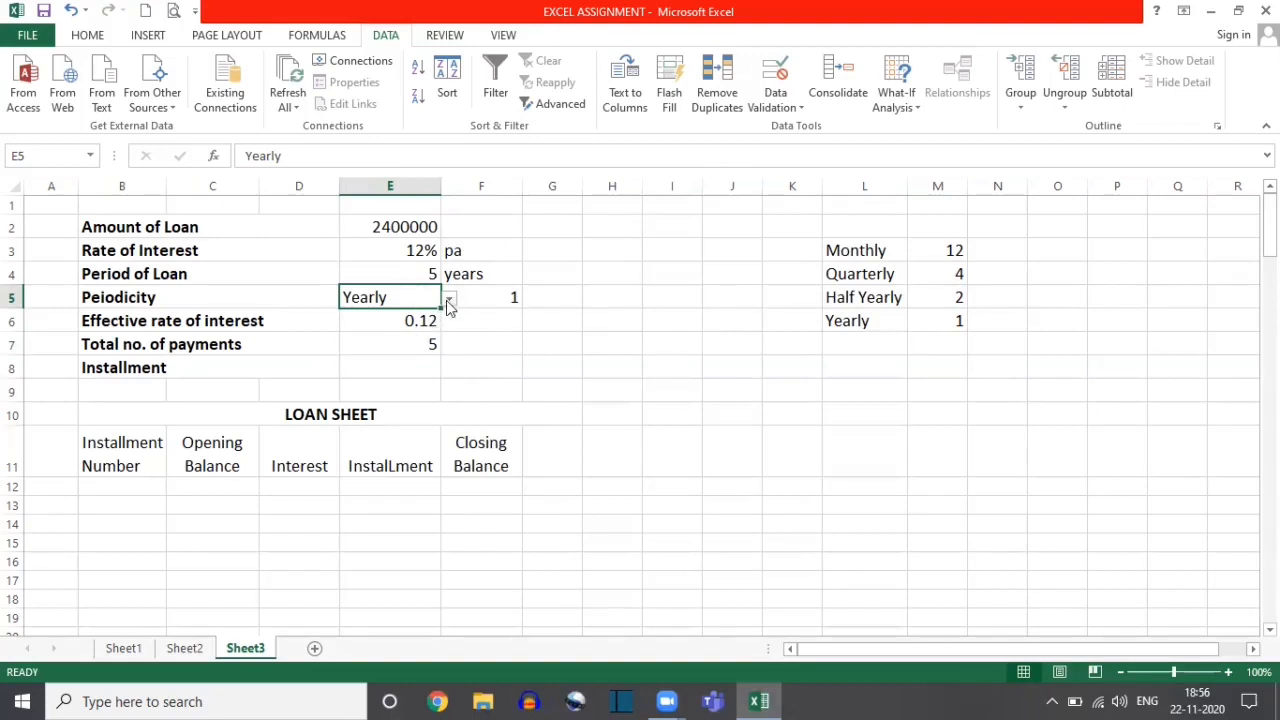
{"action": "left_click", "coordinate": [450, 302]}
{"action": "left_click", "coordinate": [369, 318]}
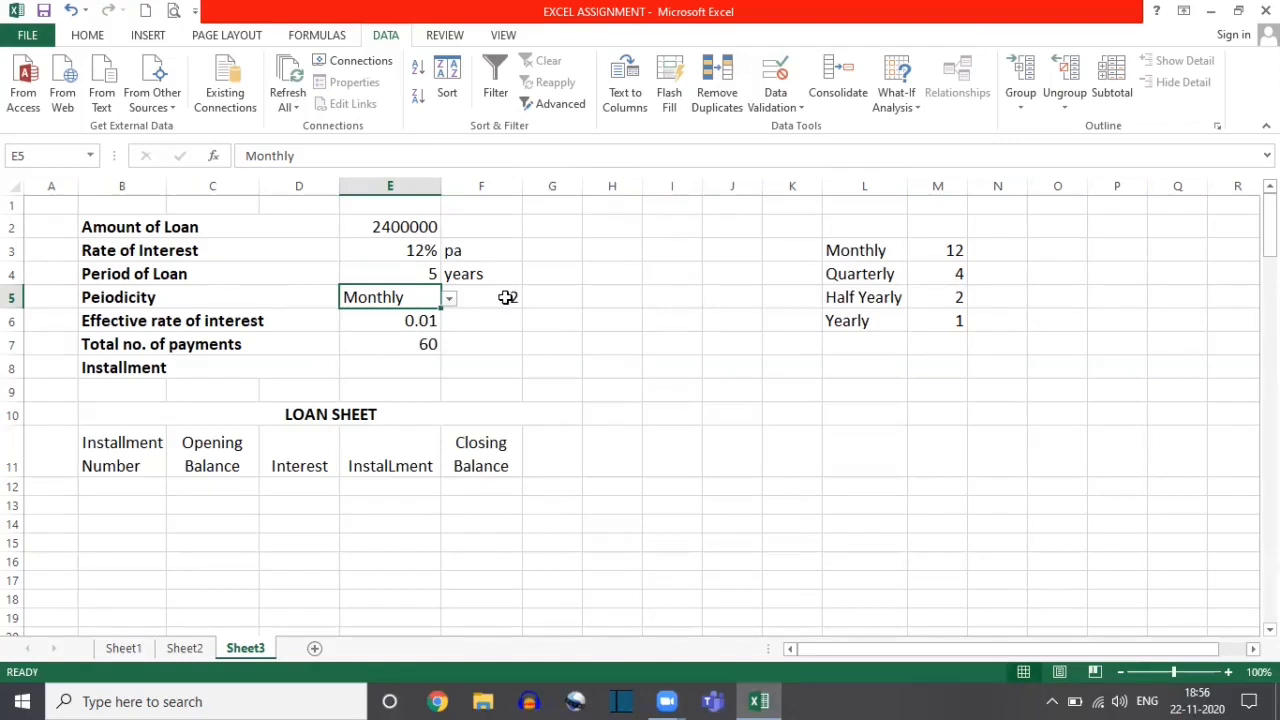
{"action": "left_click", "coordinate": [355, 272]}
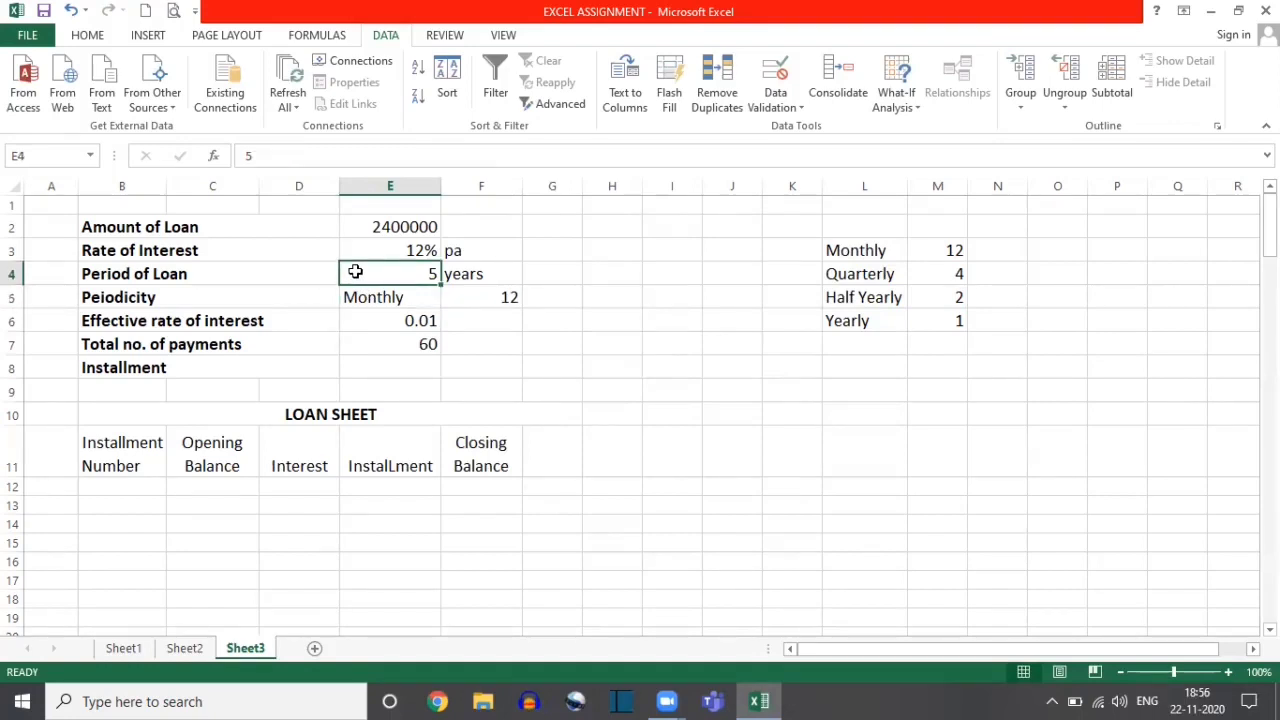
{"action": "left_click", "coordinate": [376, 341]}
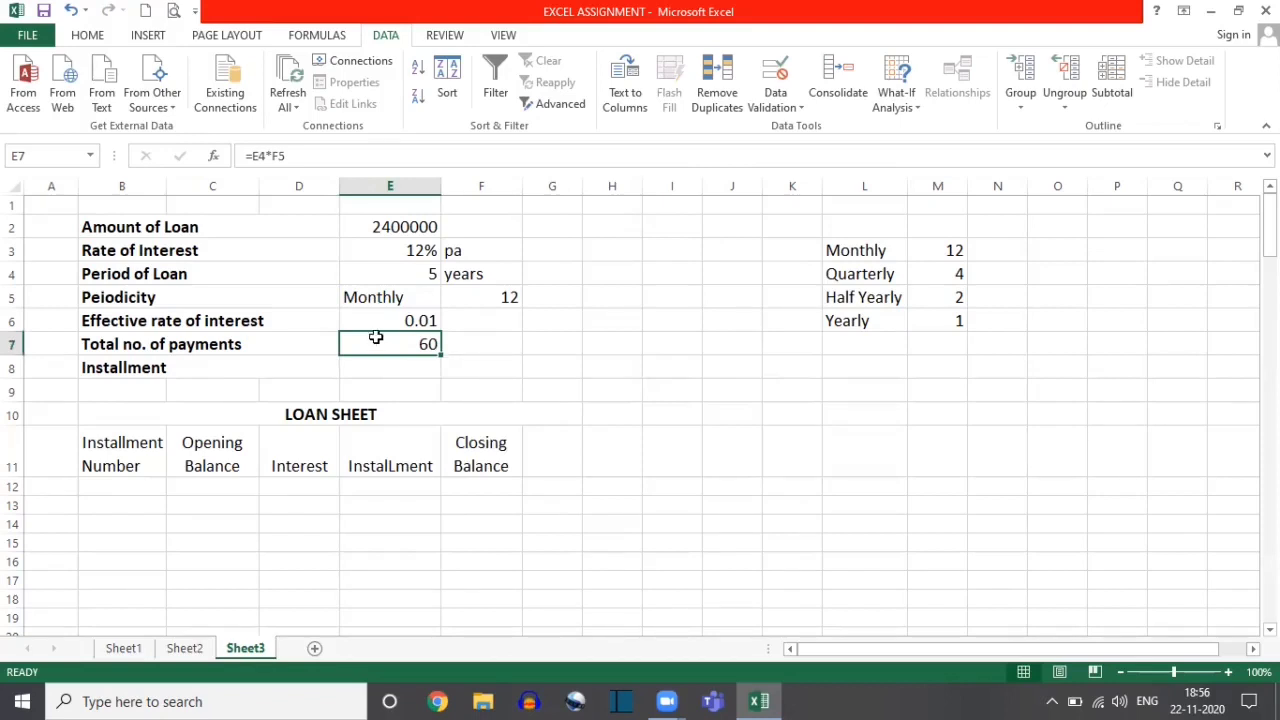
- Test the periodicity dropdown in E5 with Half Yearly and Quarterly, leaving it set to Yearly
{"action": "left_click", "coordinate": [401, 299]}
{"action": "left_click", "coordinate": [449, 300]}
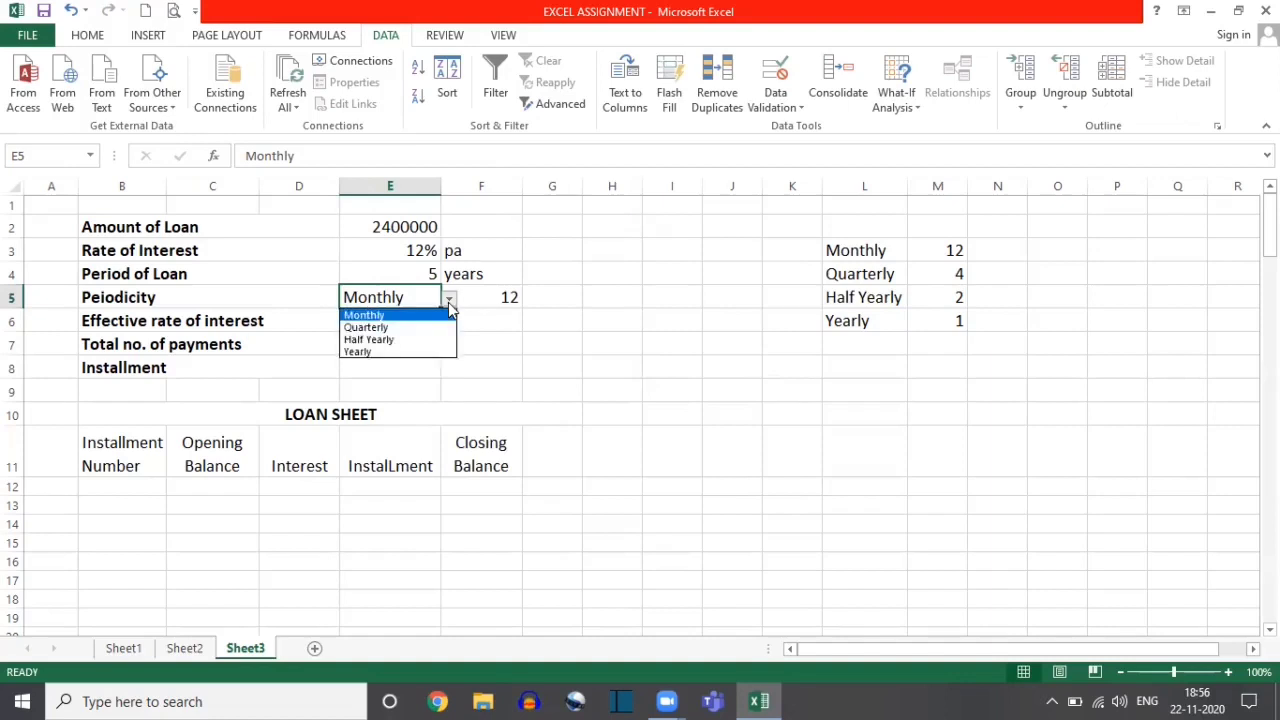
{"action": "left_click", "coordinate": [387, 338]}
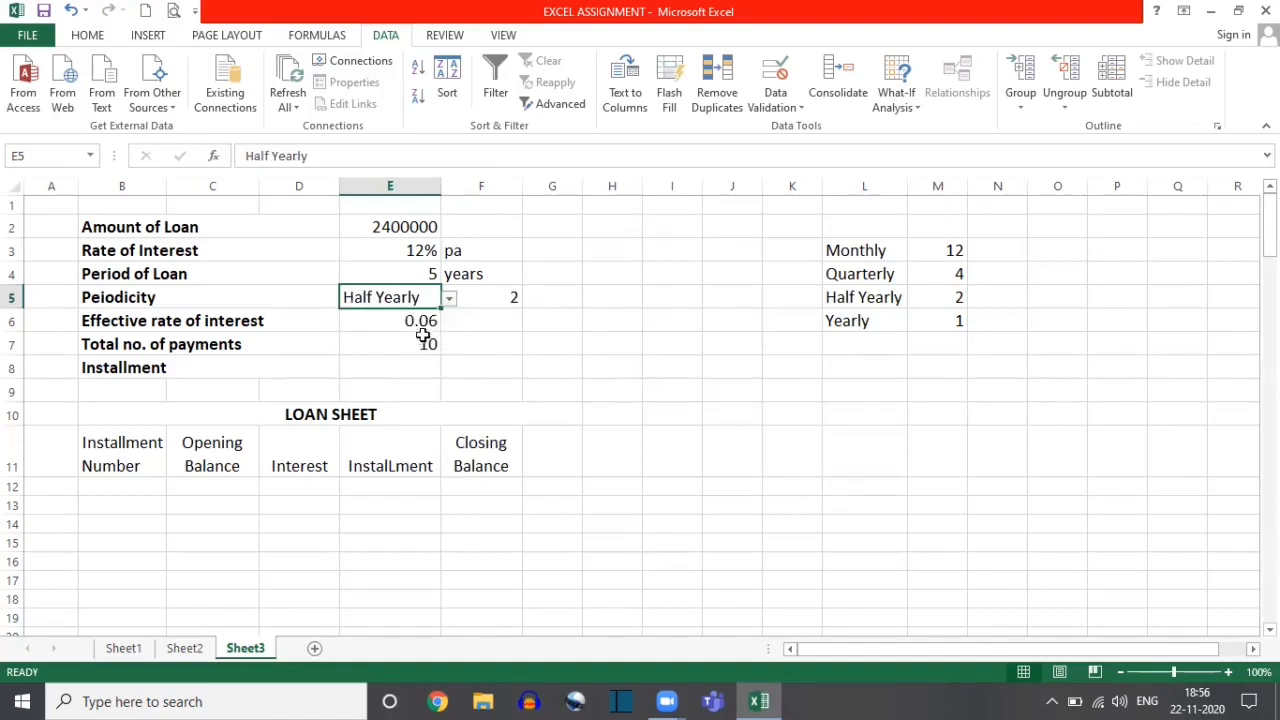
{"action": "left_click", "coordinate": [449, 300]}
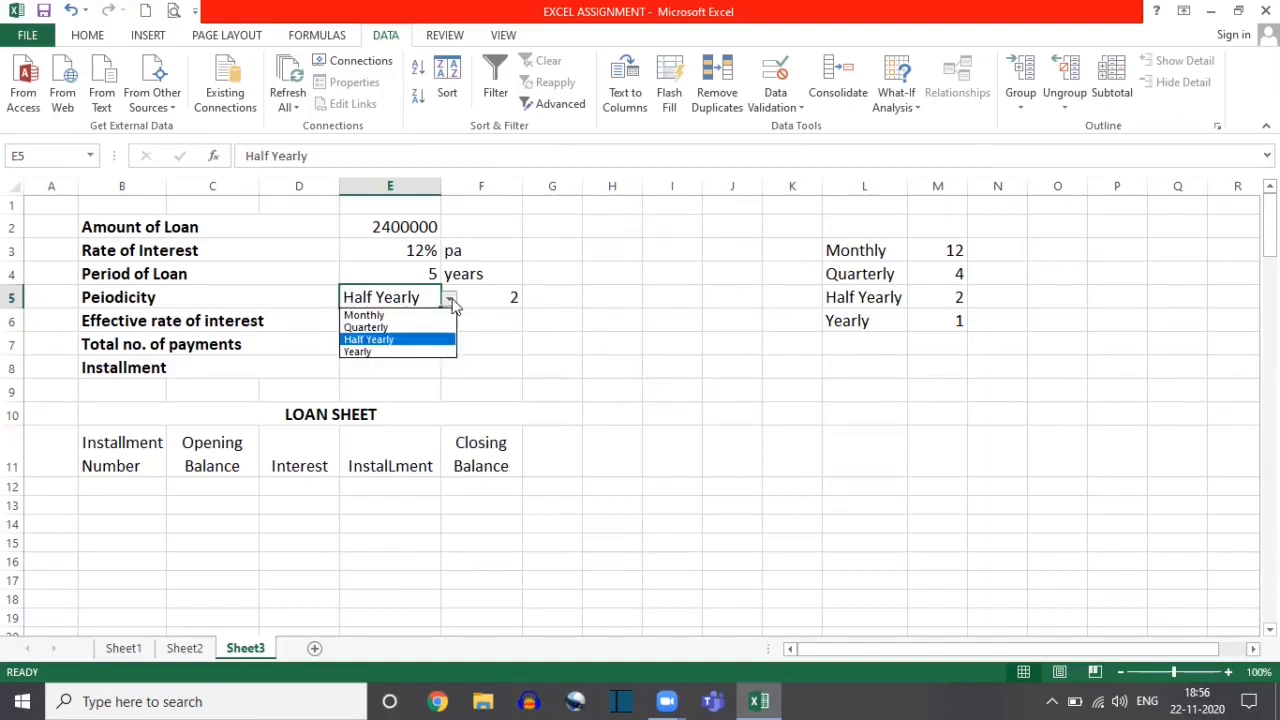
{"action": "left_click", "coordinate": [375, 328]}
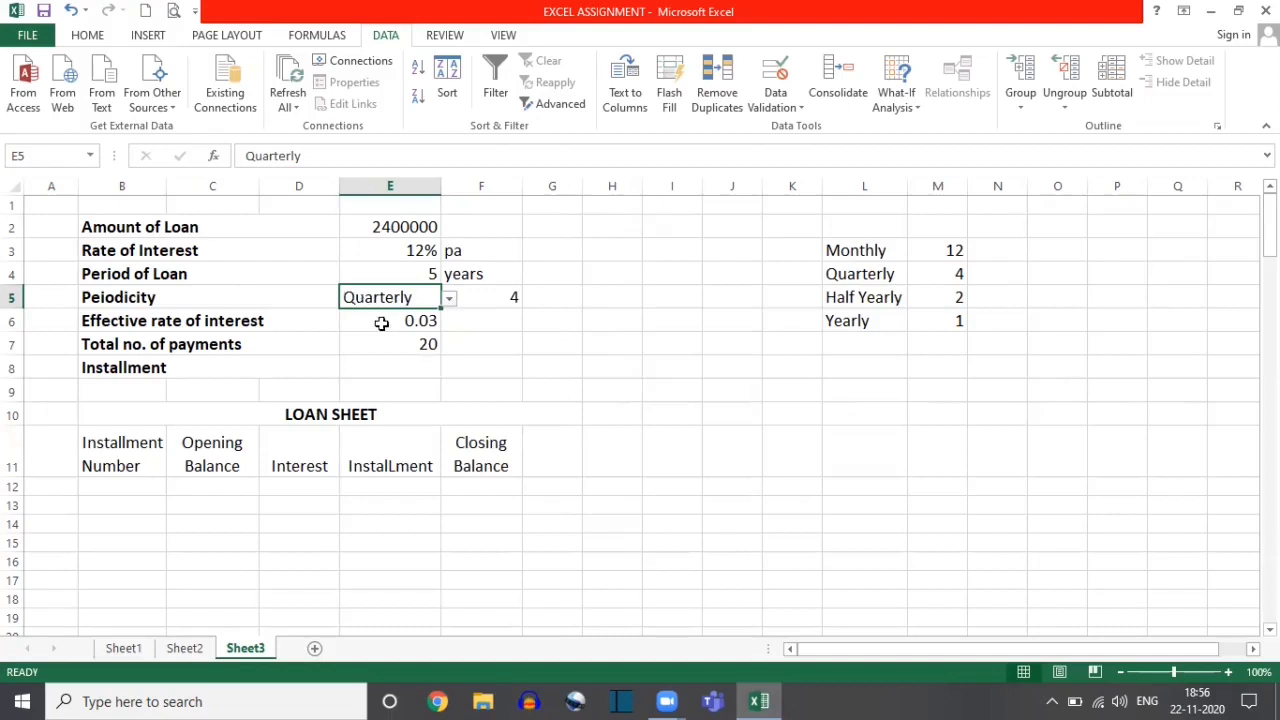
{"action": "left_click", "coordinate": [449, 301]}
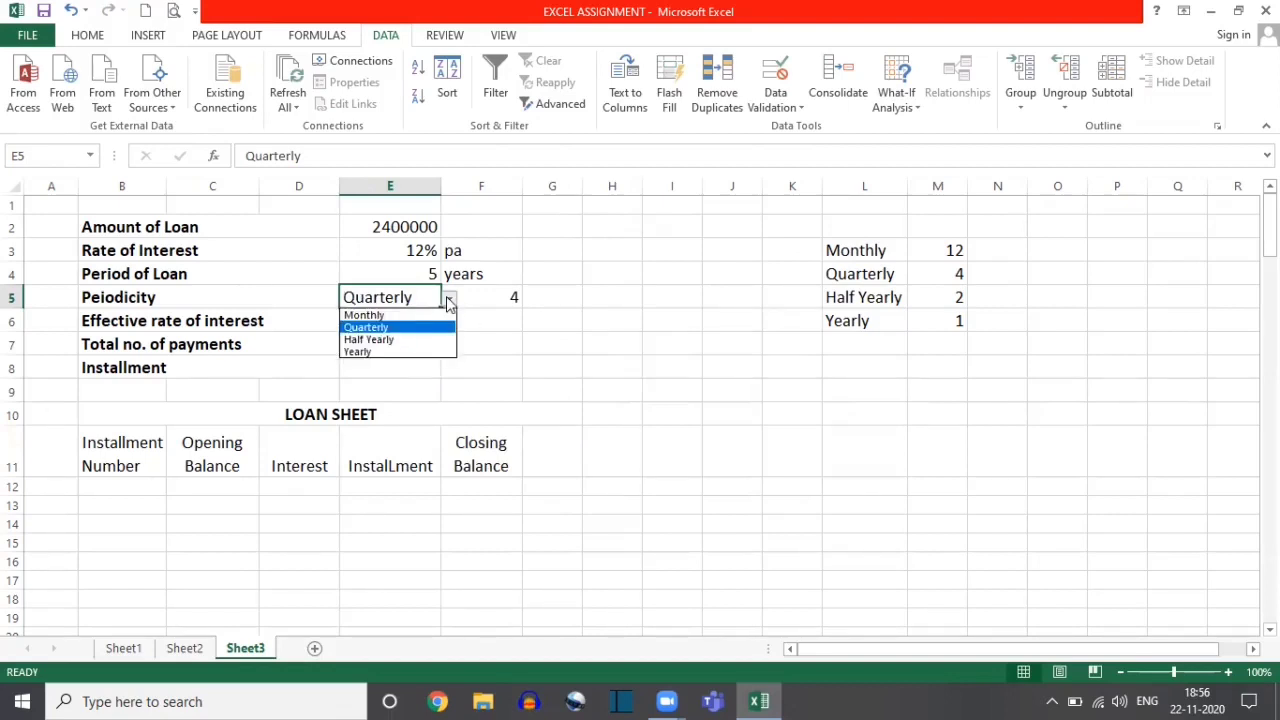
{"action": "left_click", "coordinate": [367, 353]}
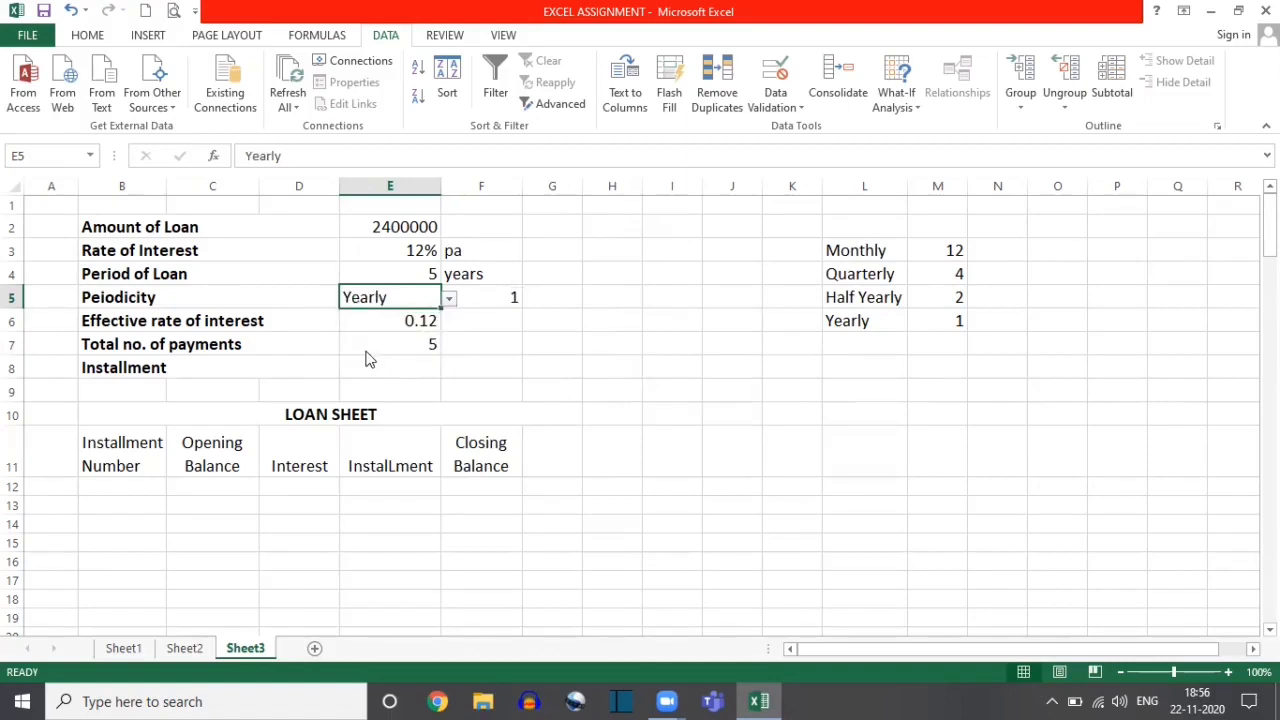
- Enter =PMT(E6,E7,E2) in E8 to calculate the installment from the effective rate, total payments and loan amount
{"action": "left_click", "coordinate": [379, 367]}
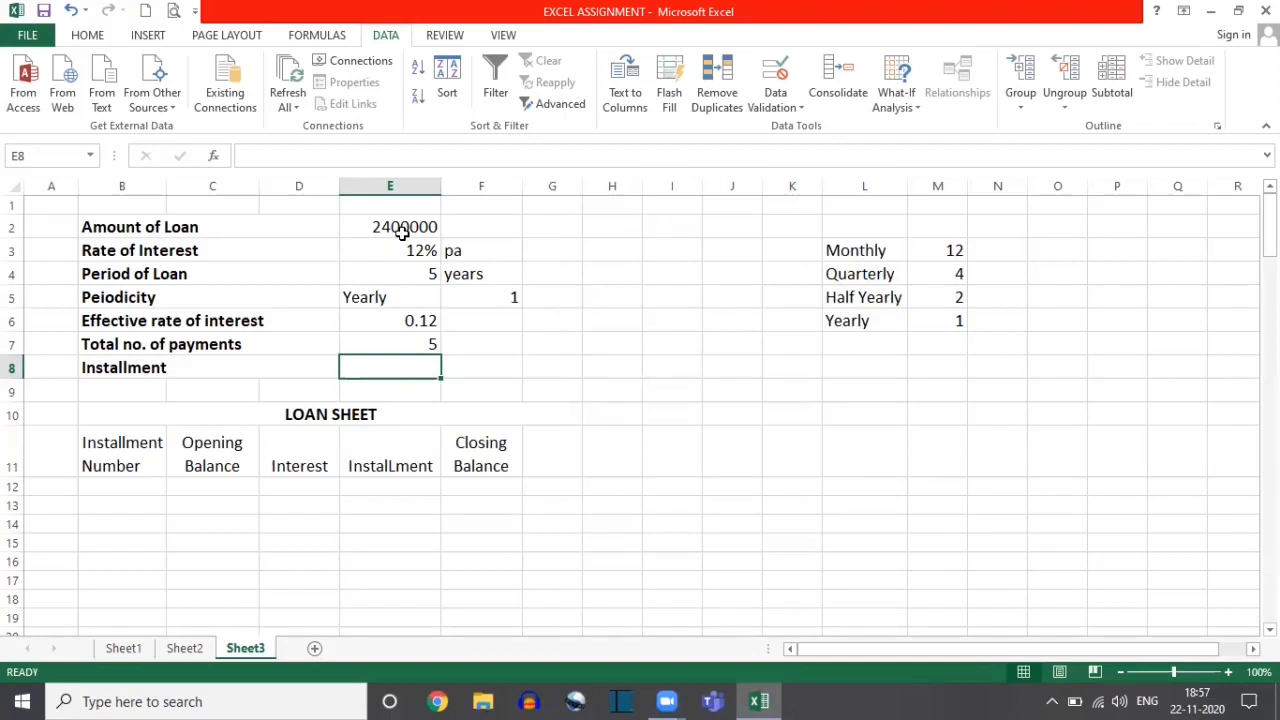
{"action": "left_click", "coordinate": [367, 318]}
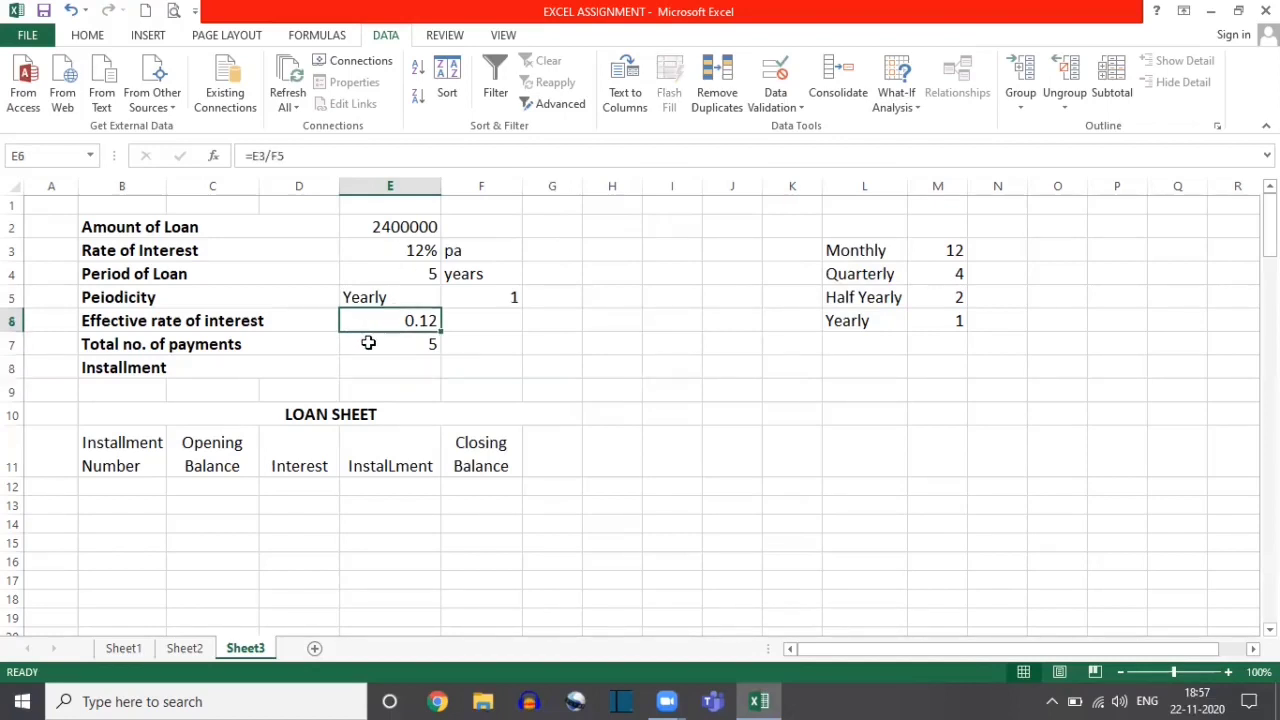
{"action": "left_click", "coordinate": [369, 343]}
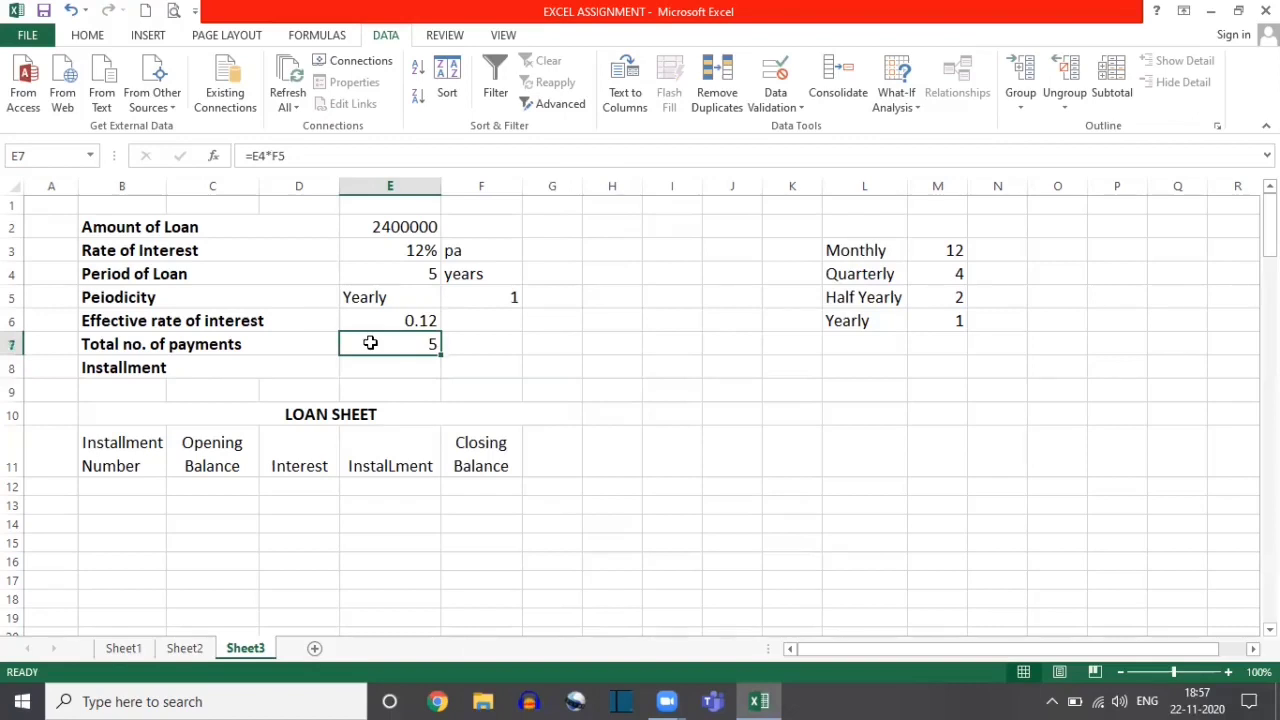
{"action": "left_click", "coordinate": [368, 365]}
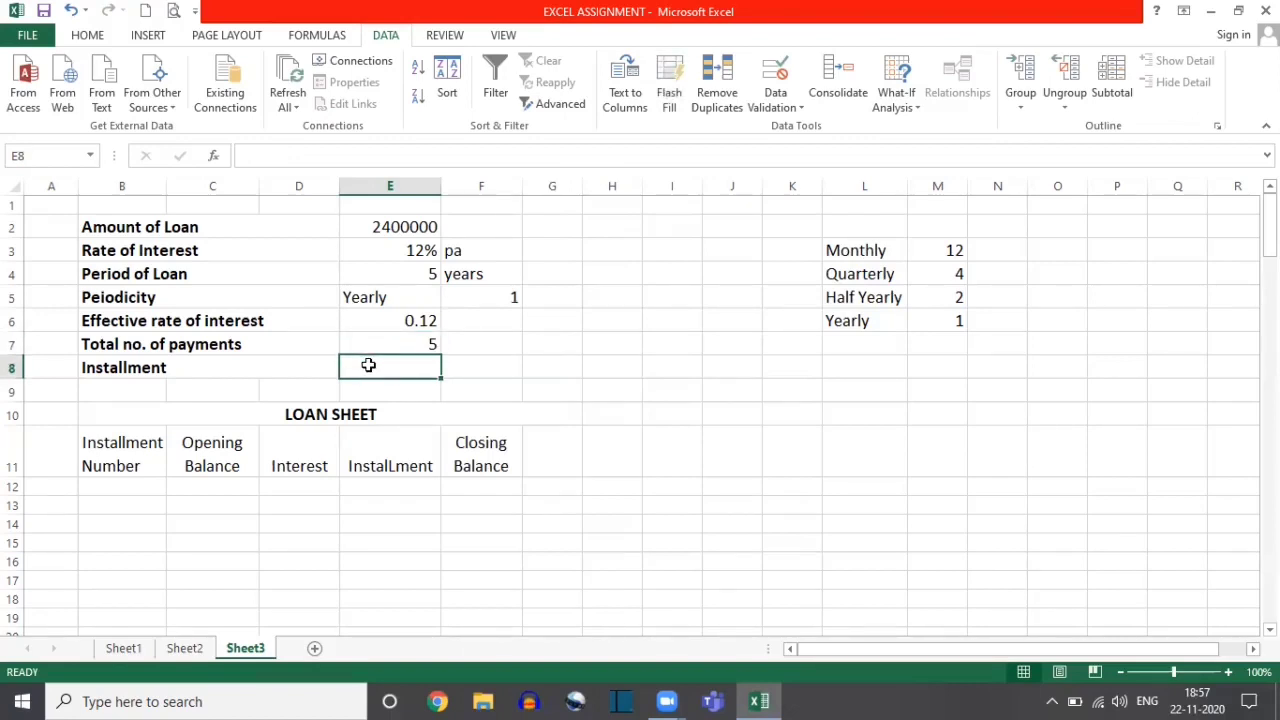
{"action": "type", "text": "="}
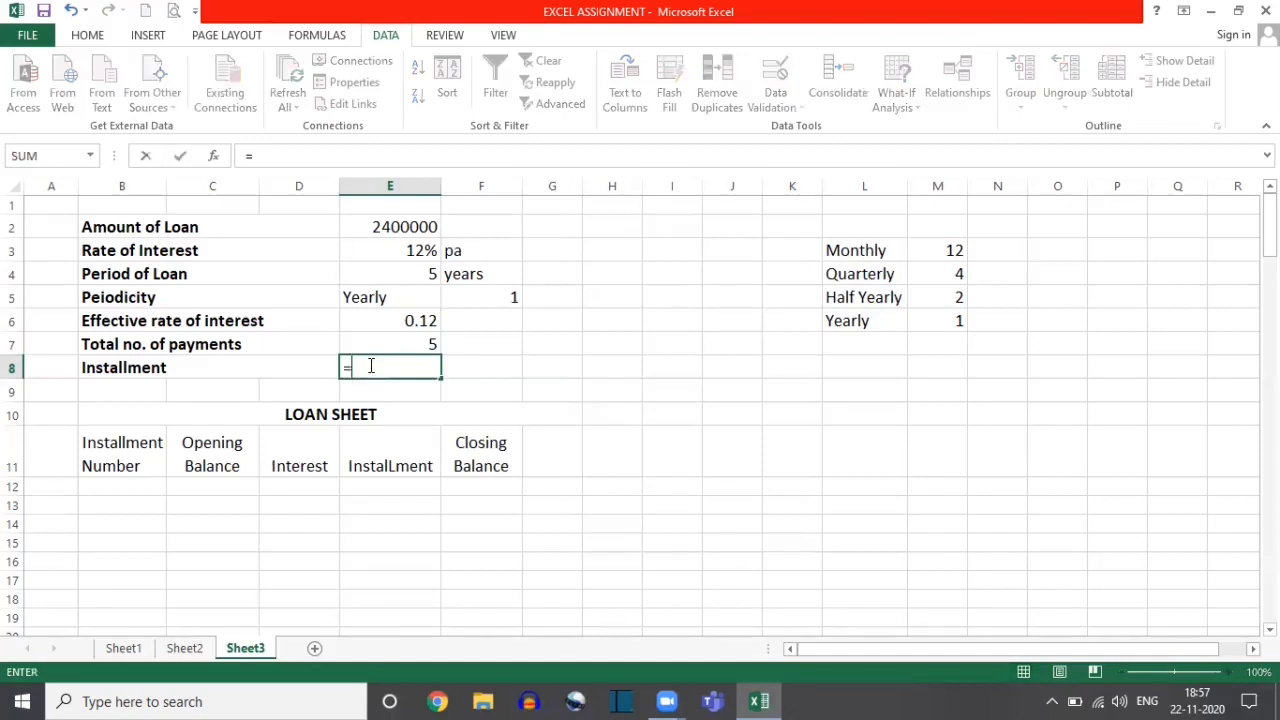
{"action": "type", "text": "PMT"}
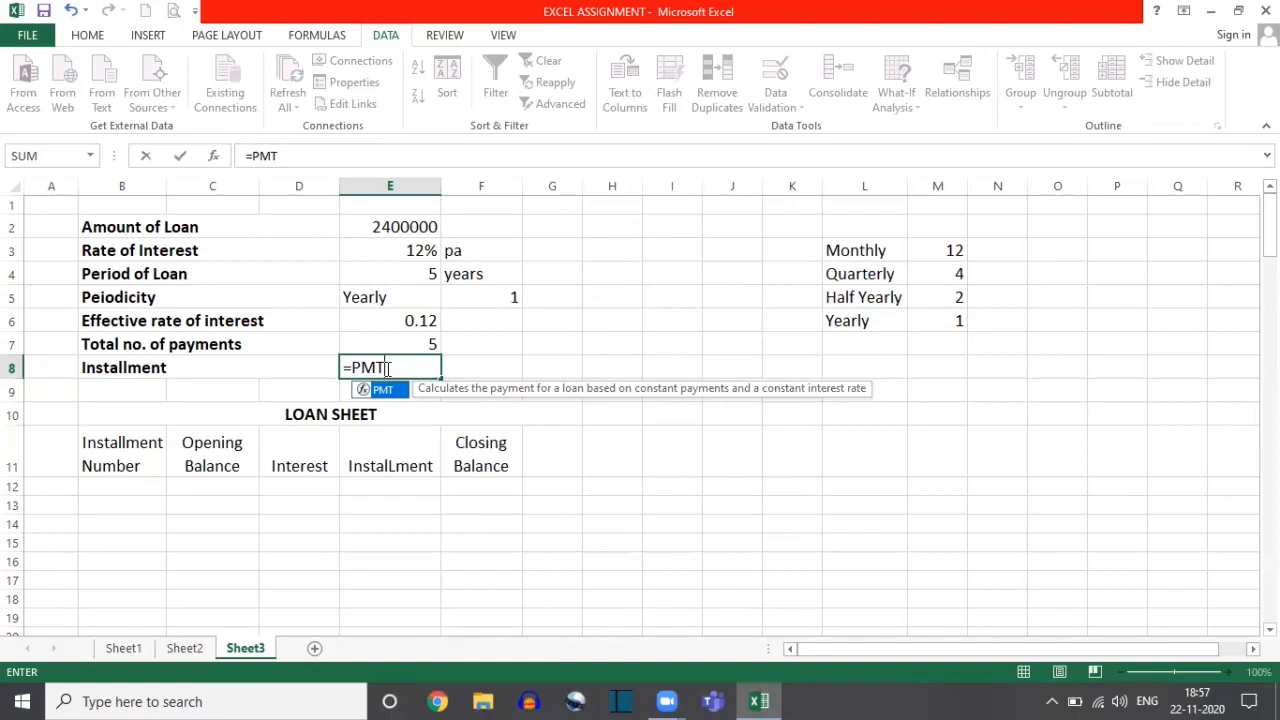
{"action": "type", "text": "("}
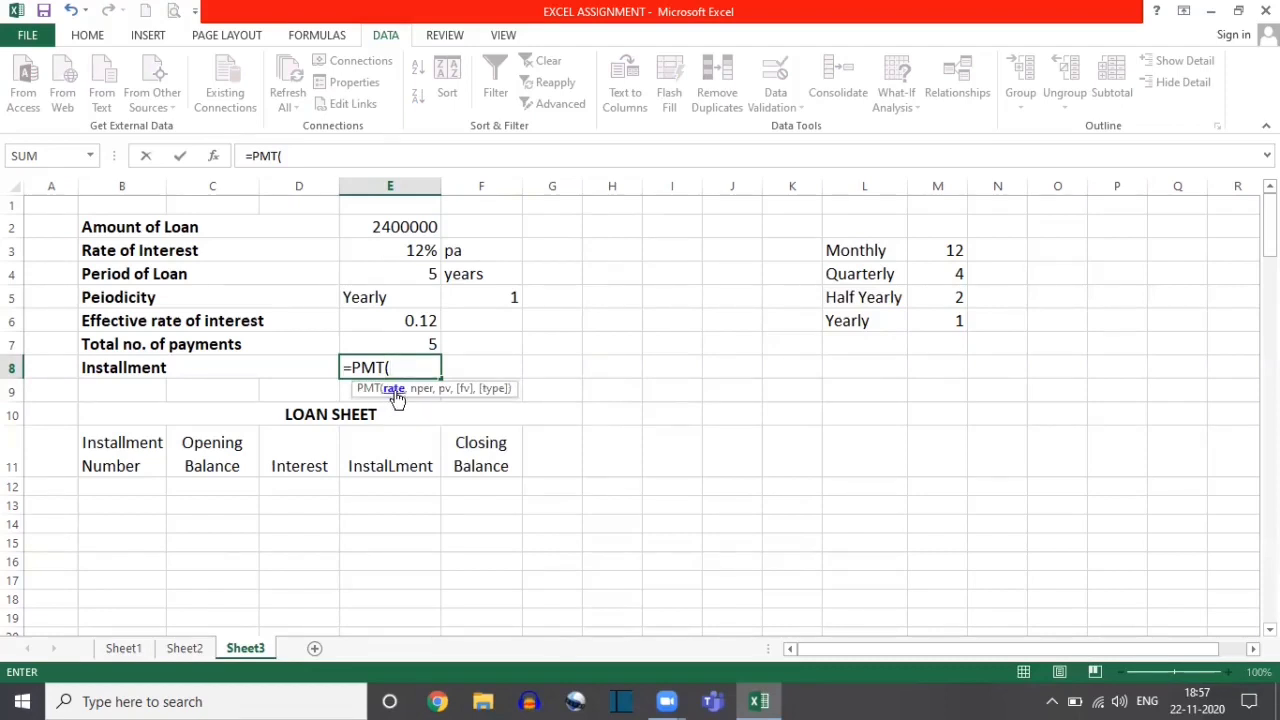
{"action": "left_click", "coordinate": [380, 320]}
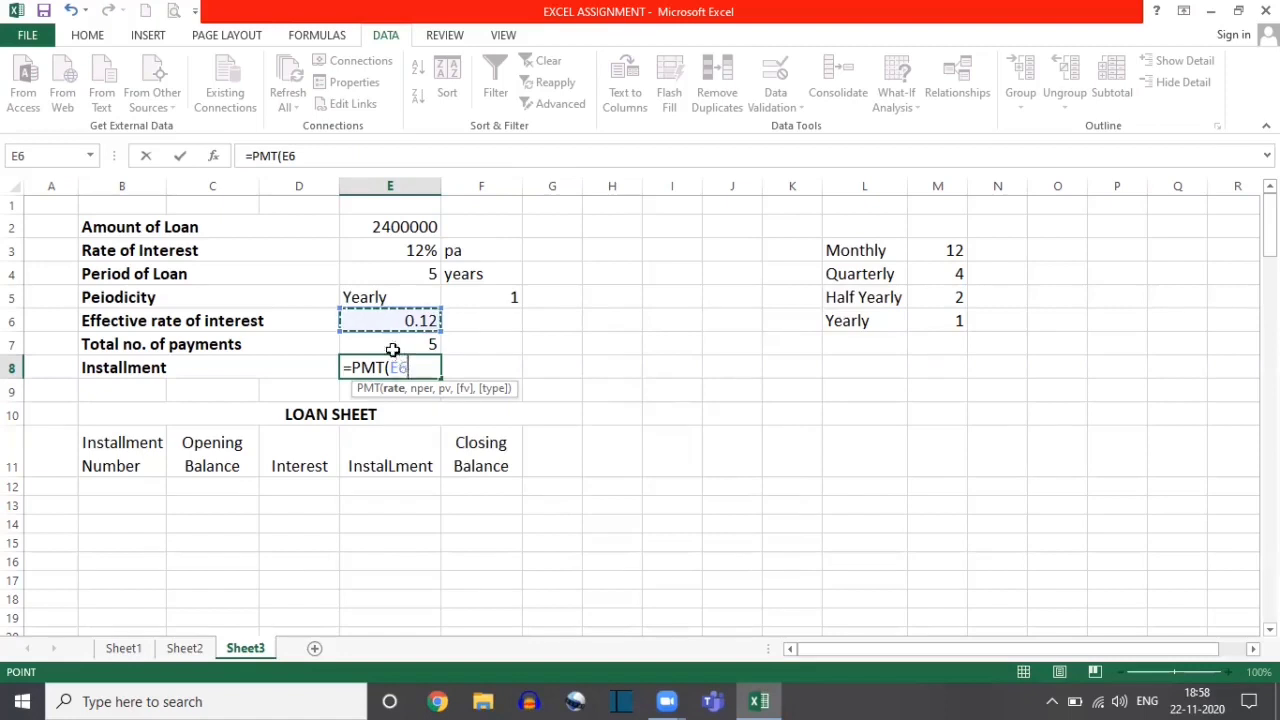
{"action": "type", "text": ","}
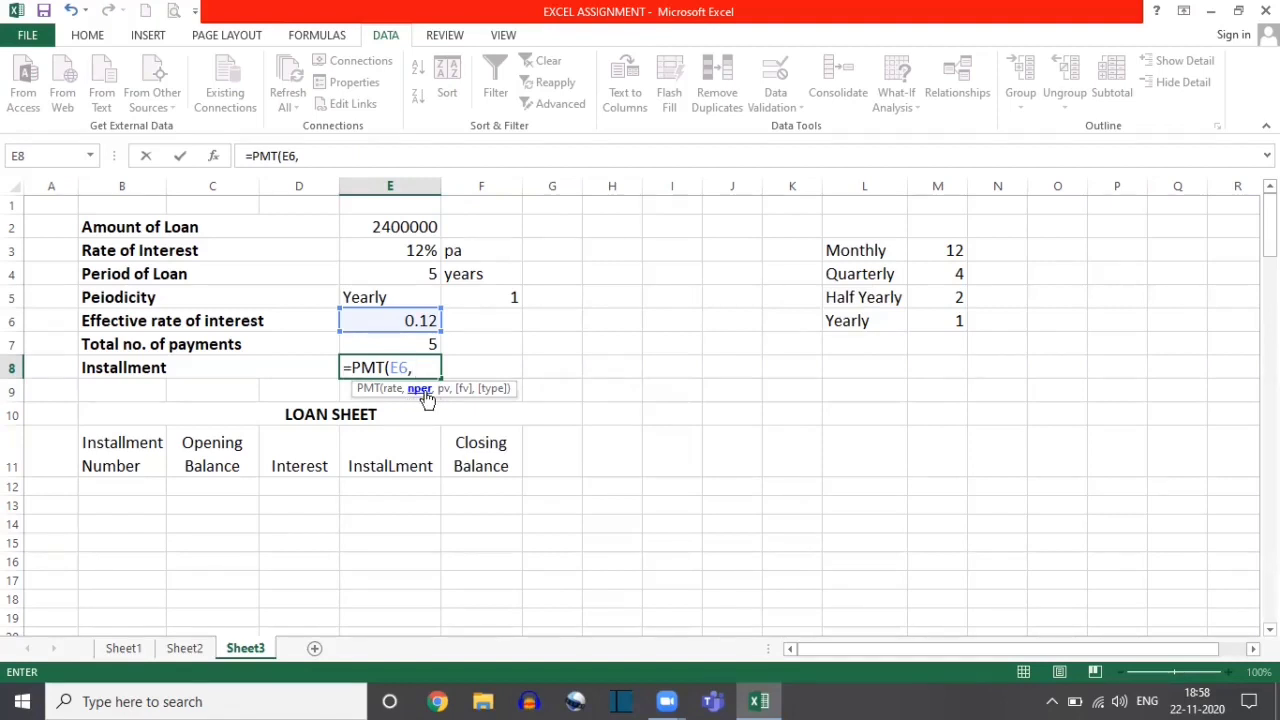
{"action": "left_click", "coordinate": [381, 344]}
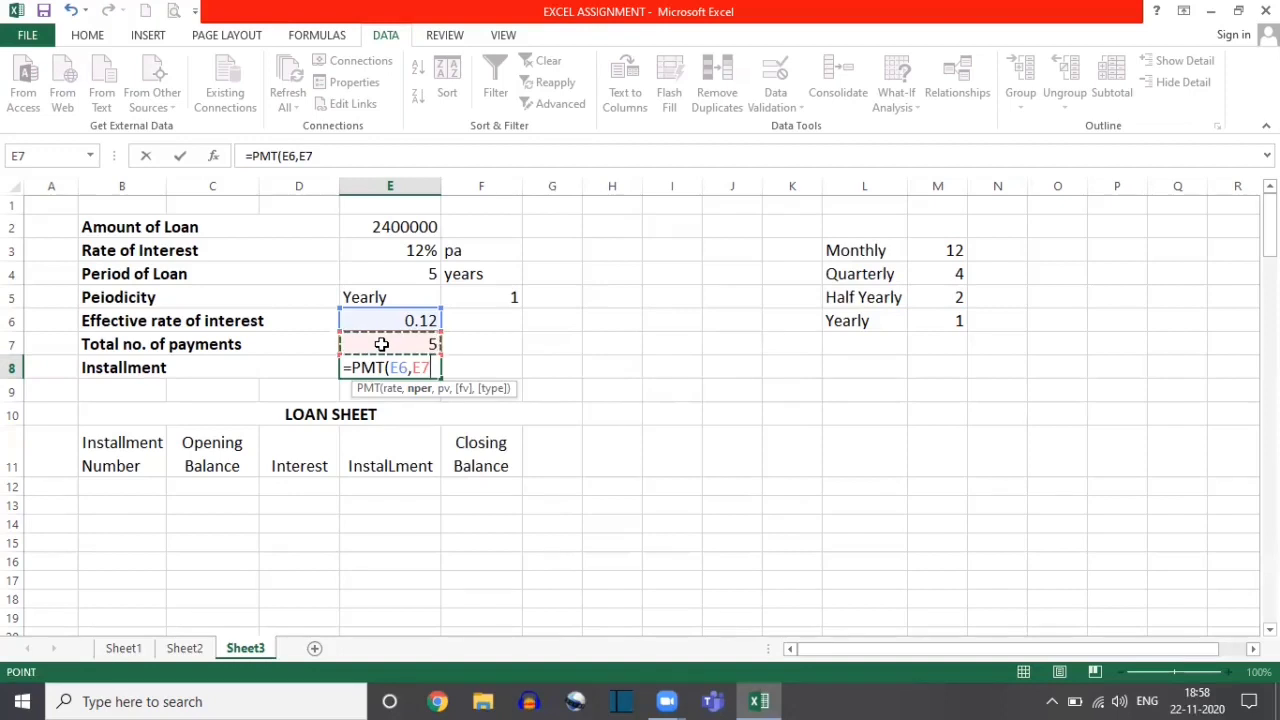
{"action": "type", "text": ","}
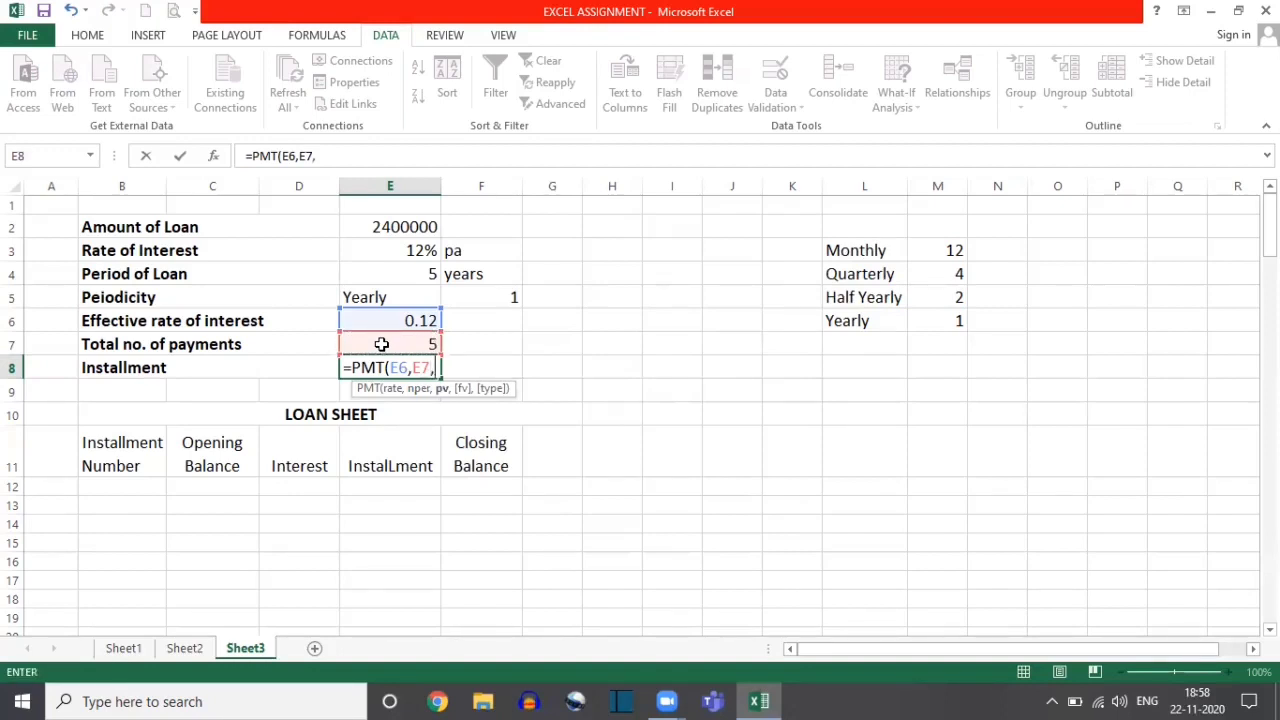
{"action": "left_click", "coordinate": [381, 224]}
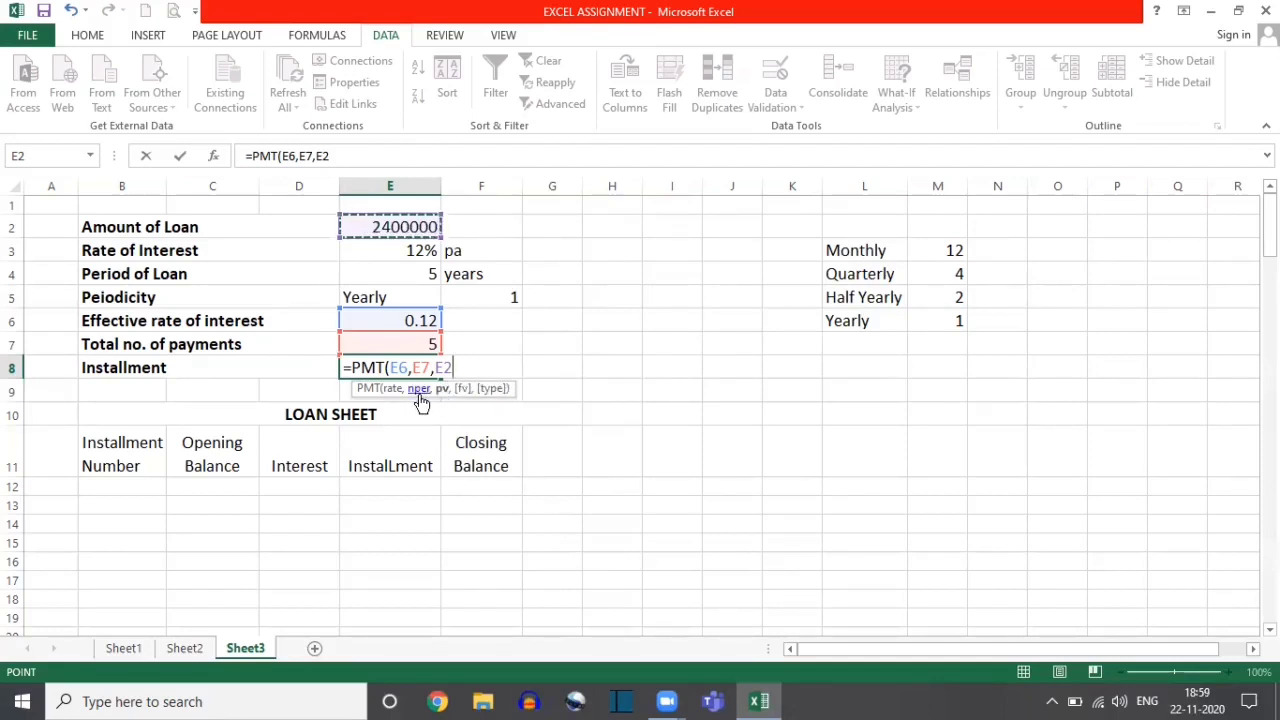
{"action": "type", "text": ")"}
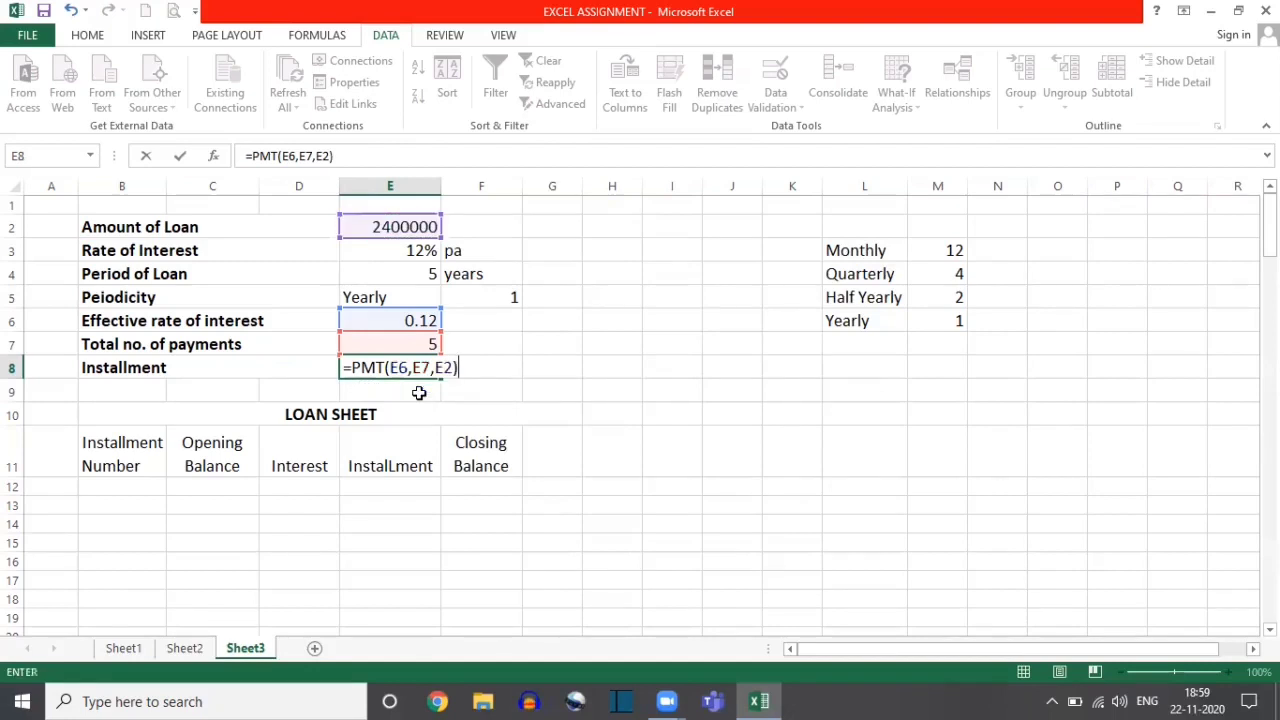
{"action": "key", "text": "Return"}
{"action": "left_click", "coordinate": [389, 369]}
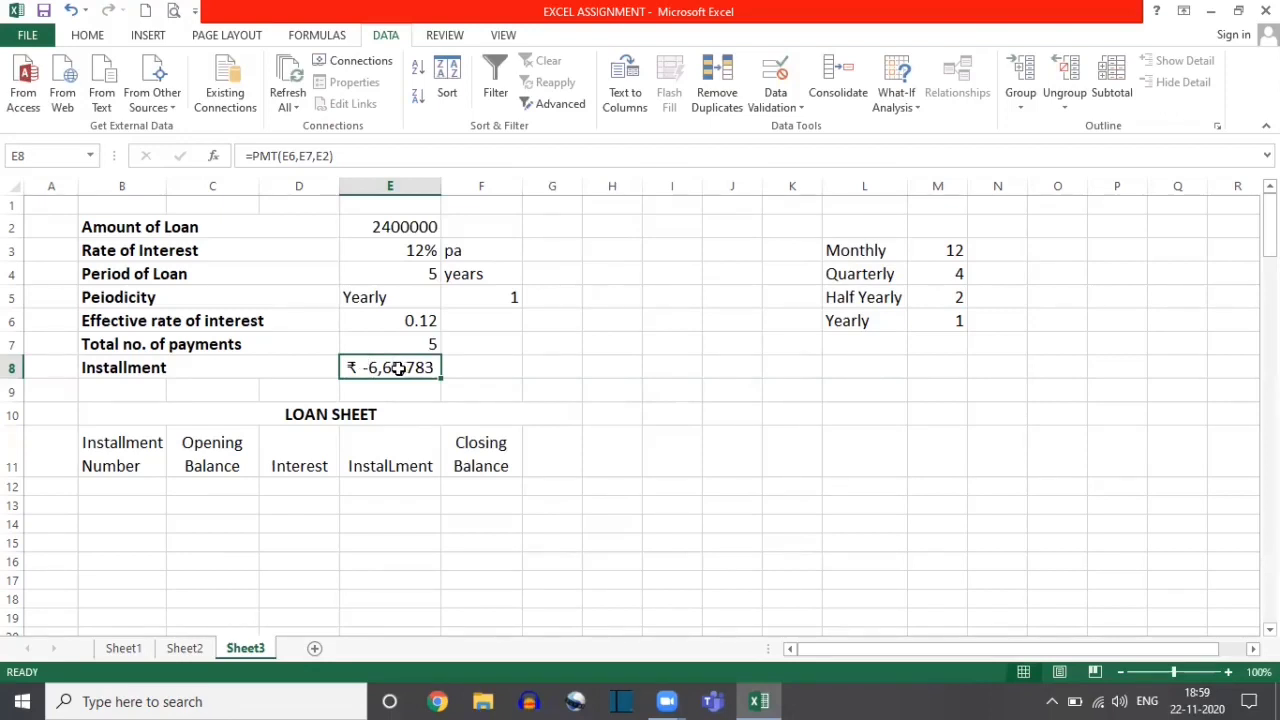
{"action": "double_click", "coordinate": [398, 368]}
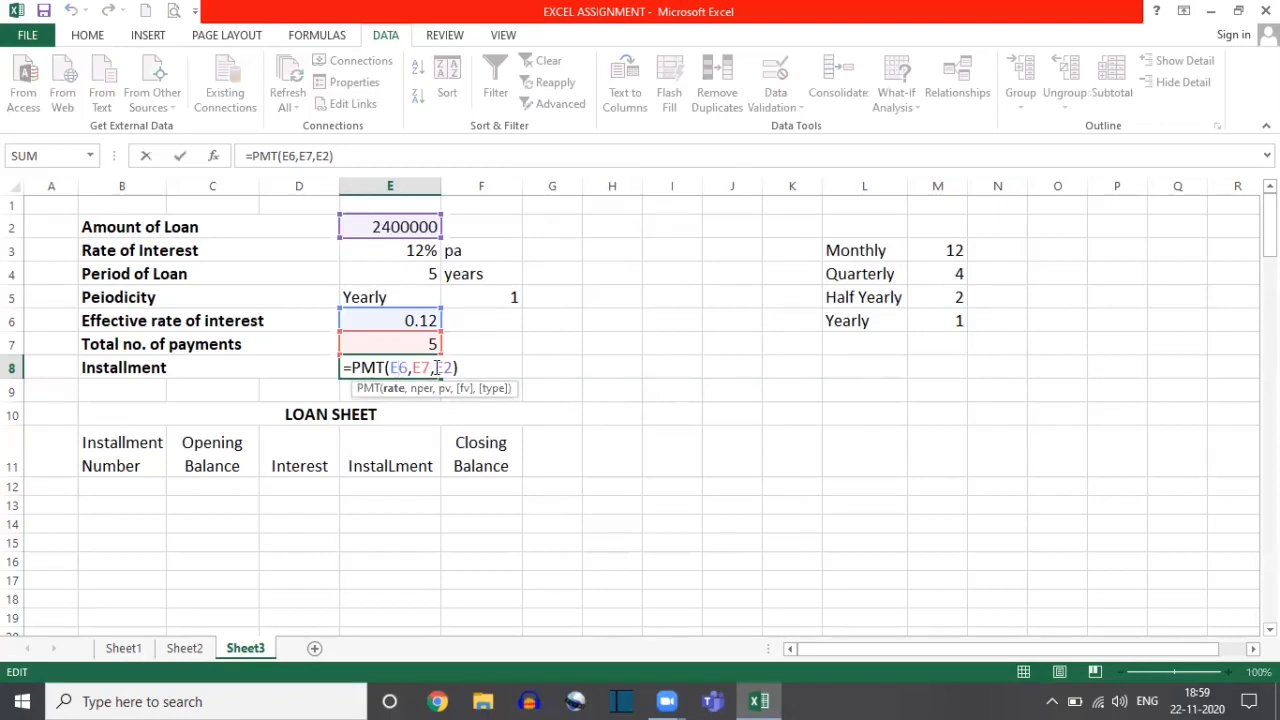
{"action": "left_click", "coordinate": [437, 368]}
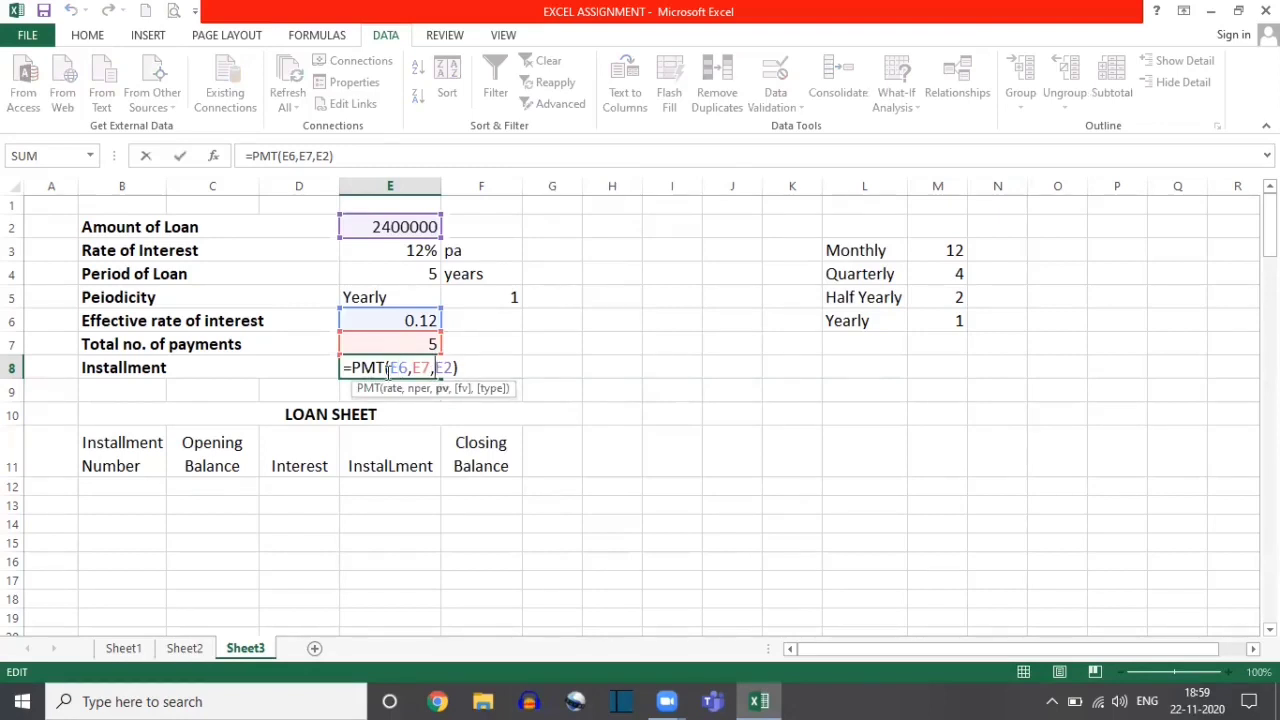
{"action": "key", "text": "ctrl+Return"}
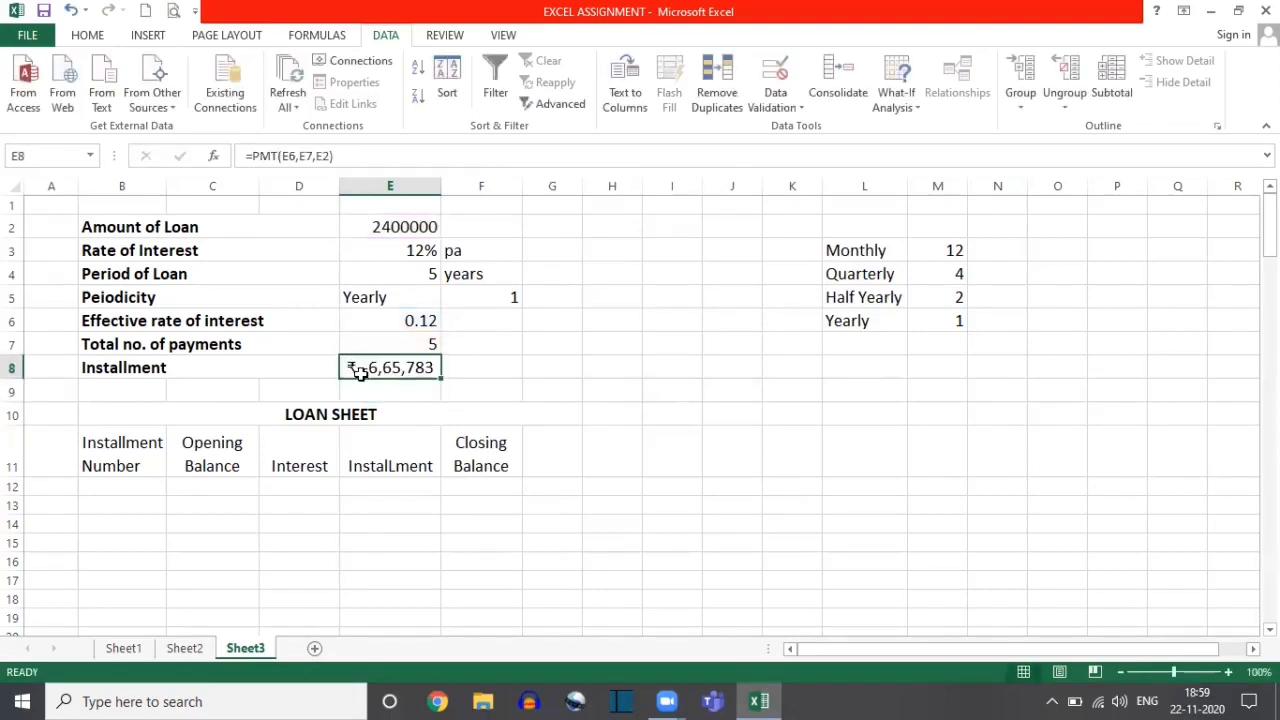
- Negate the loan amount in the installment formula in E8, making it =PMT(E6,E7,-E2), and review its references
{"action": "double_click", "coordinate": [390, 368]}
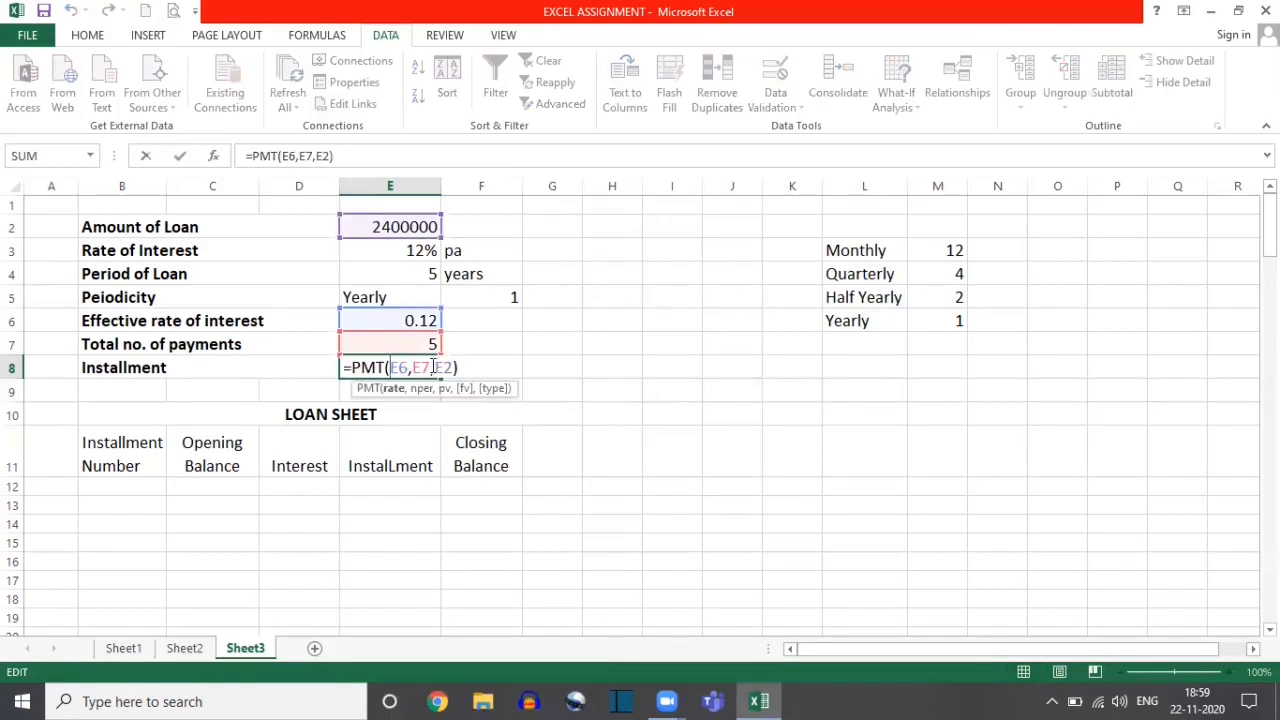
{"action": "left_click", "coordinate": [432, 368]}
{"action": "key", "text": "Right"}
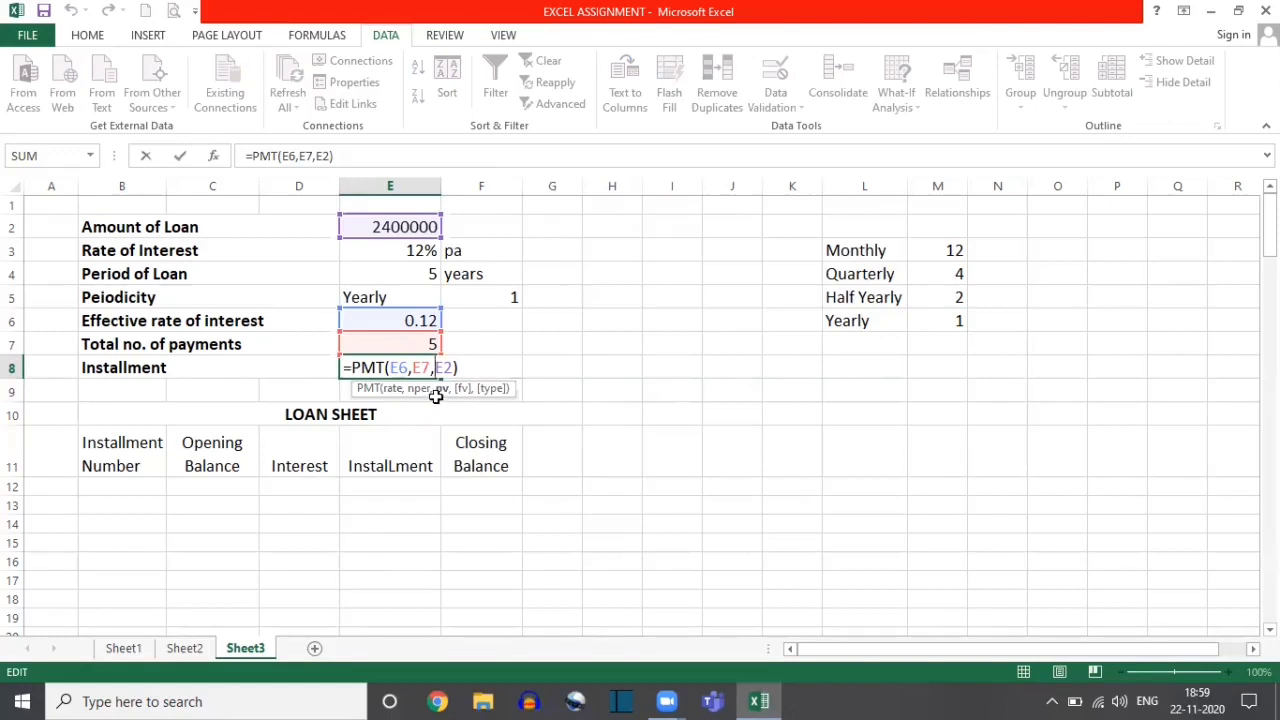
{"action": "type", "text": "-"}
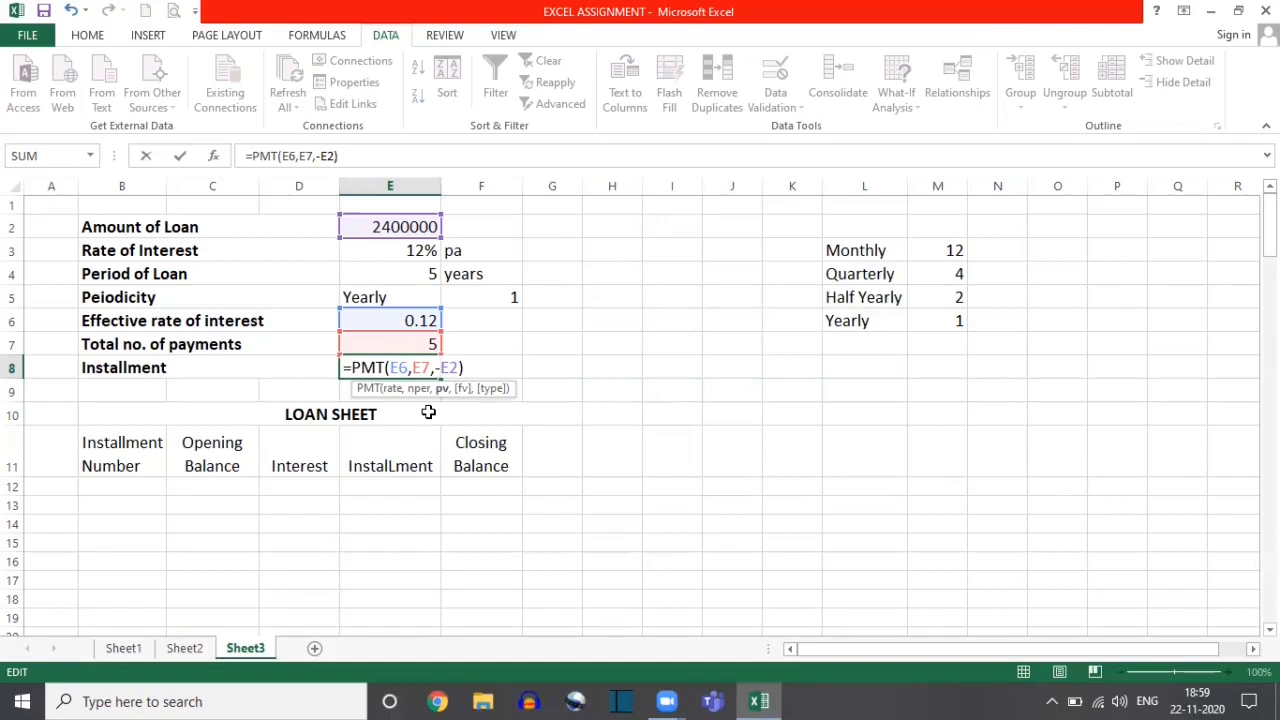
{"action": "key", "text": "Return"}
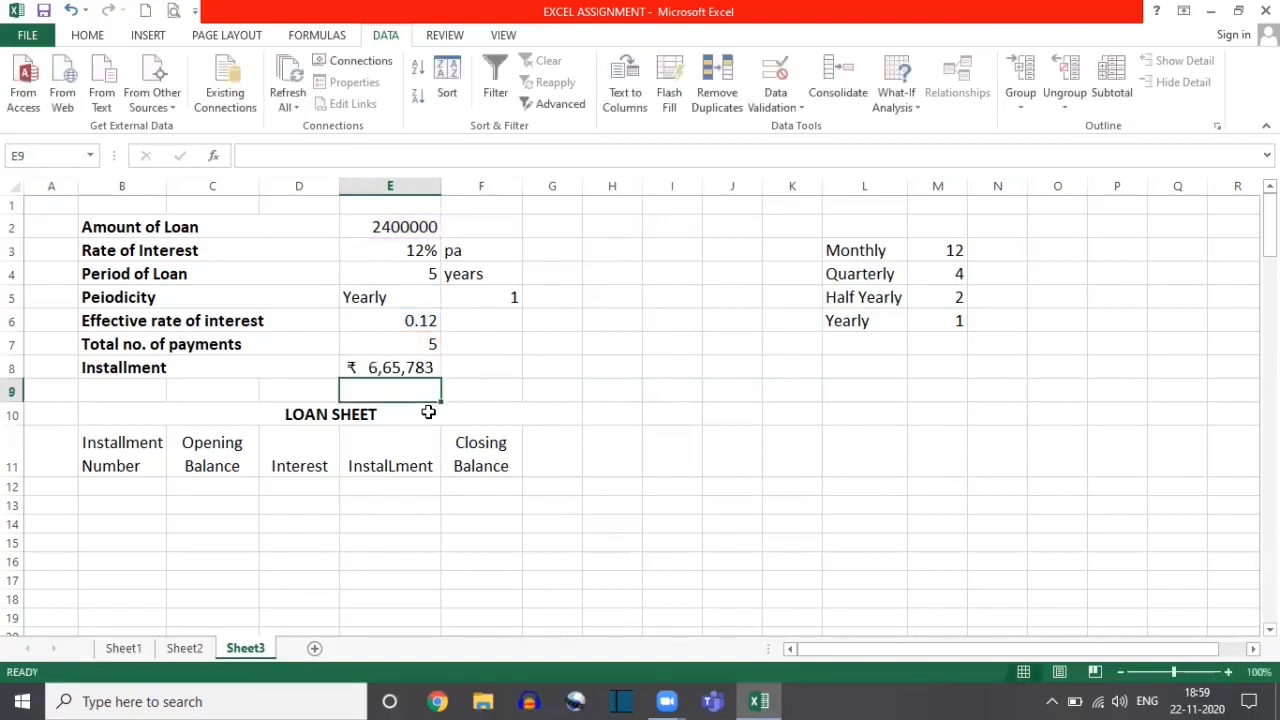
{"action": "double_click", "coordinate": [375, 367]}
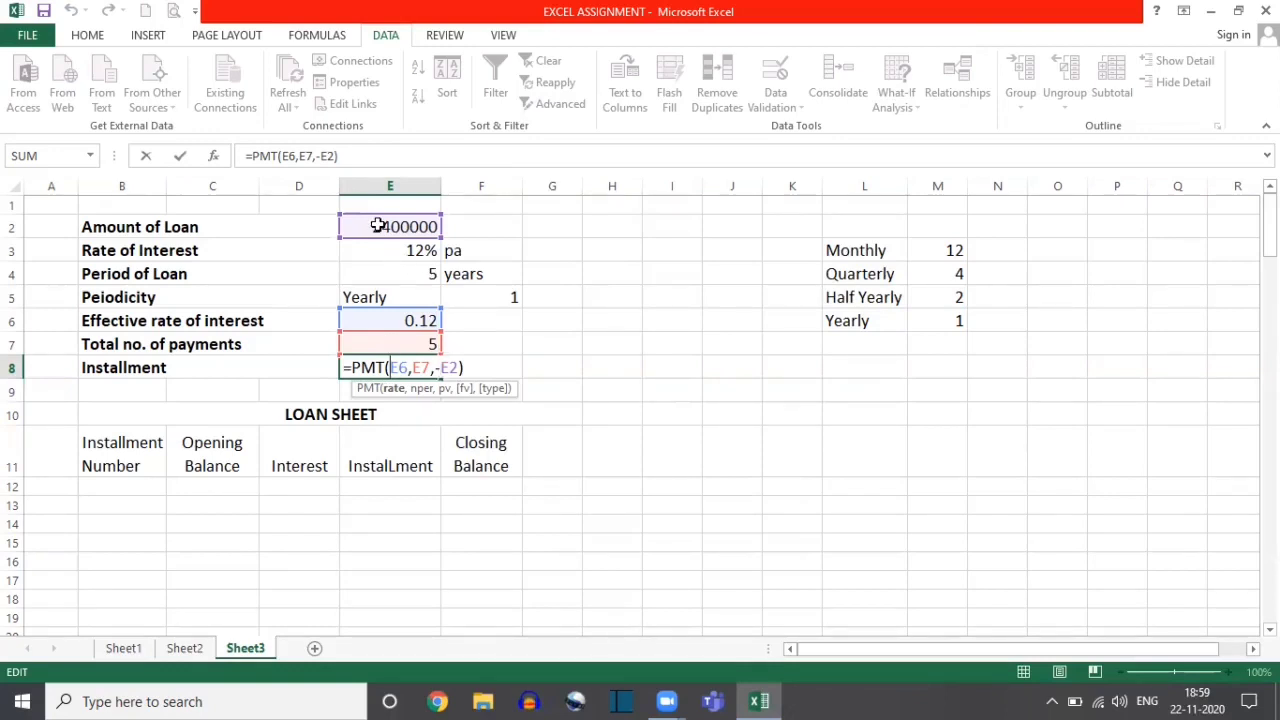
{"action": "key", "text": "Return"}
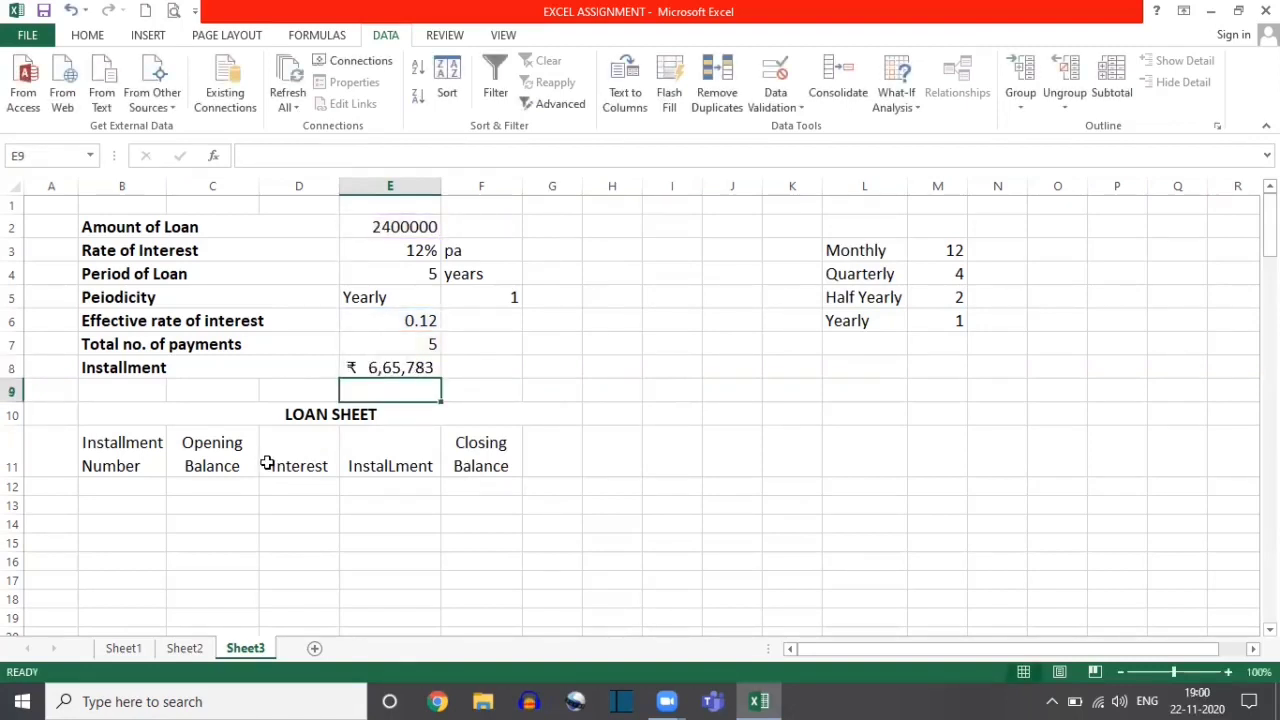
- Enter 1 in B12 as the first installment number of the loan sheet
{"action": "left_click", "coordinate": [140, 486]}
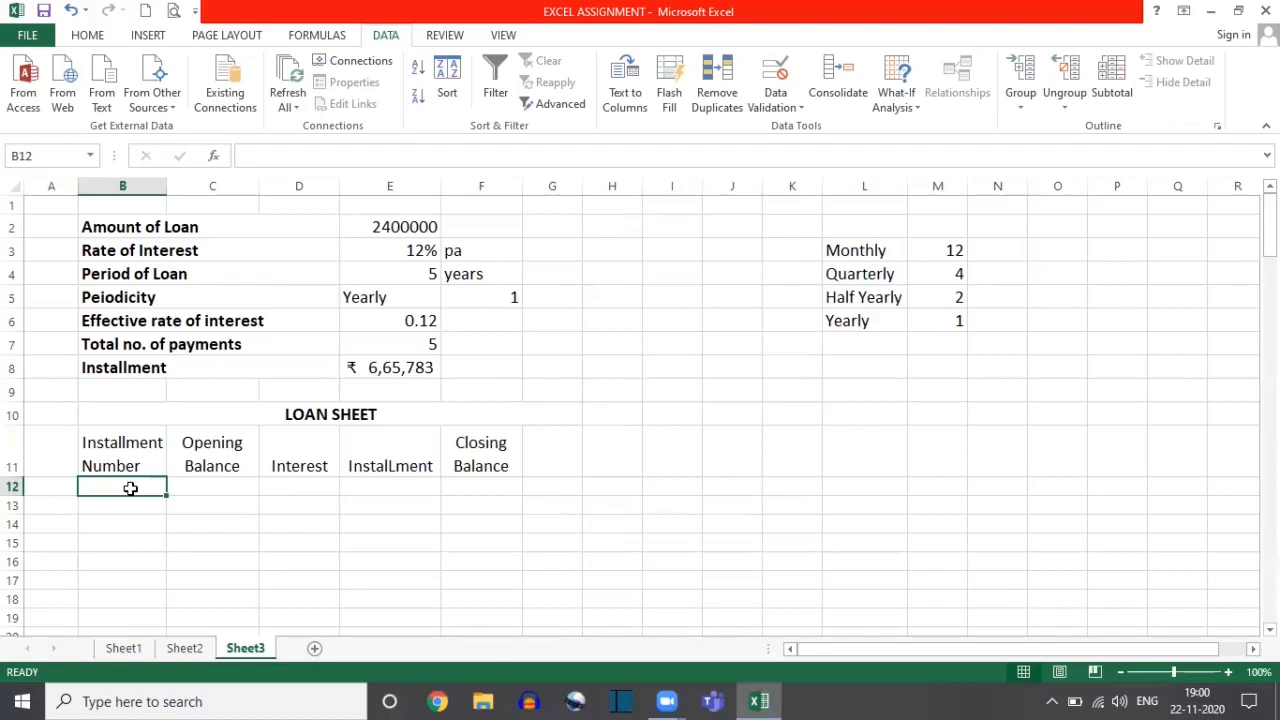
{"action": "type", "text": "1"}
{"action": "key", "text": "Return"}
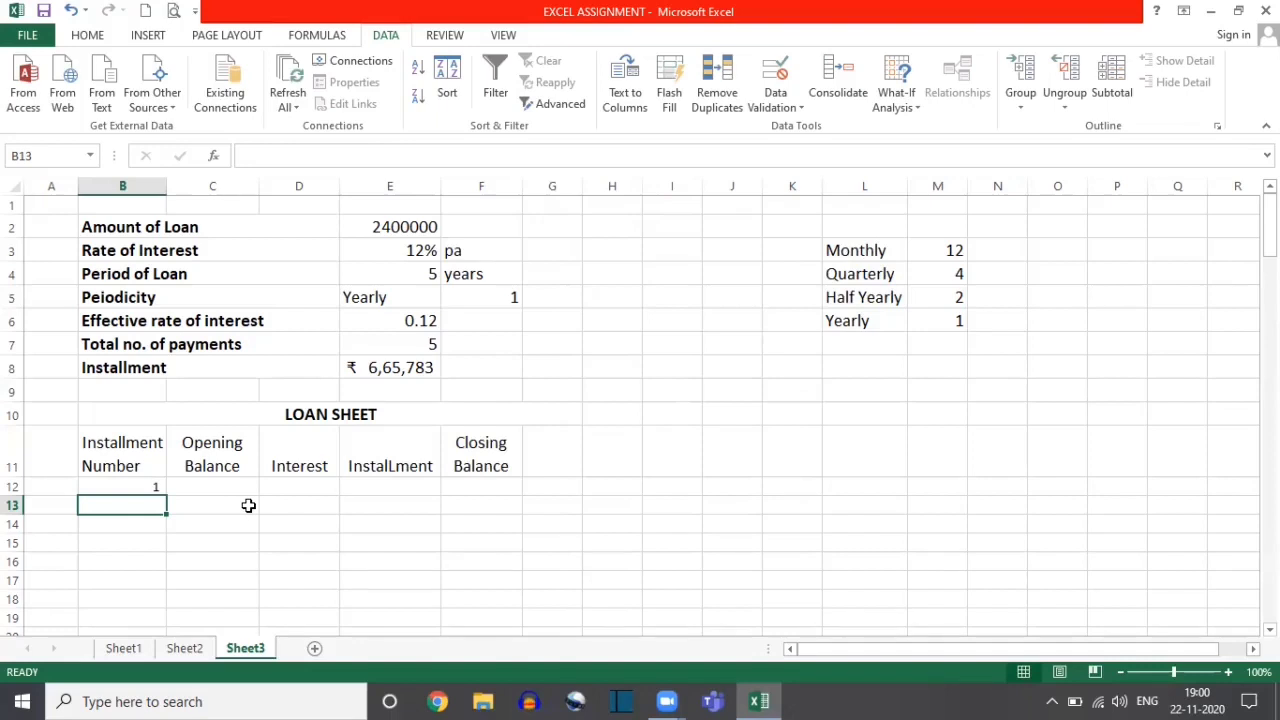
- Enter =IF(B12<$E$7,B12+1,"") in B13 to number installments up to the total number of payments
{"action": "type", "text": "=IF"}
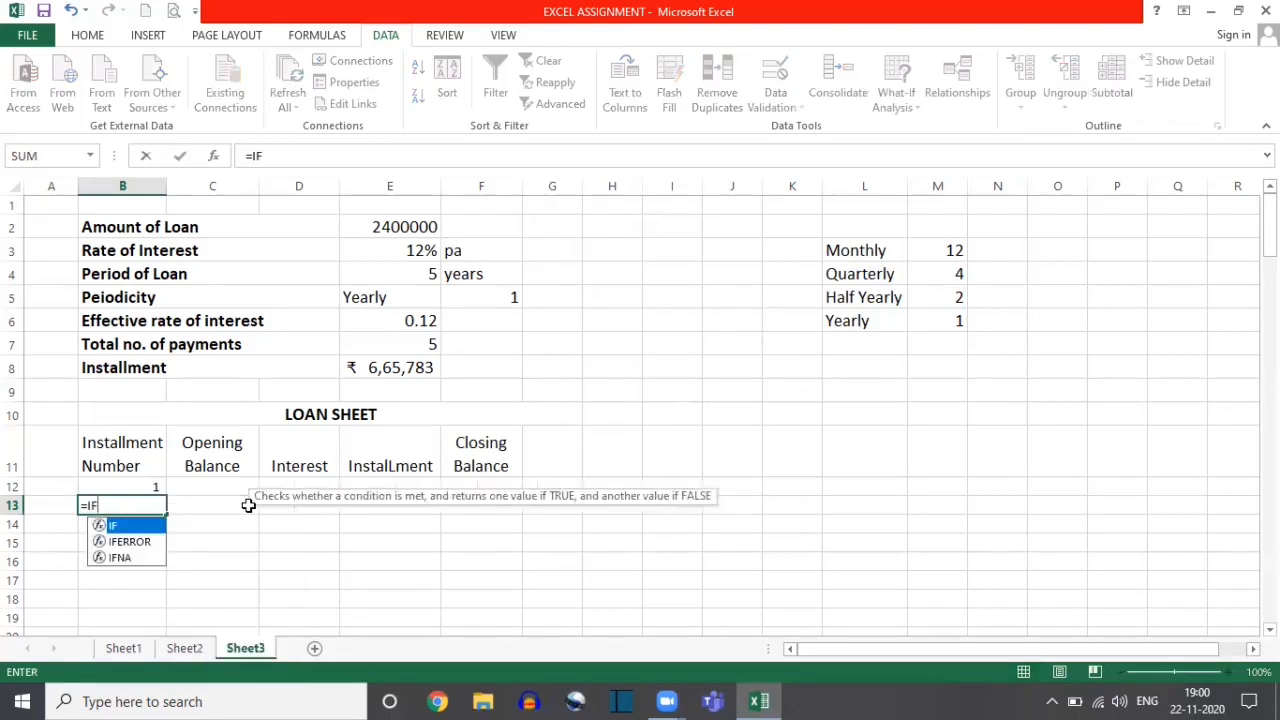
{"action": "type", "text": "("}
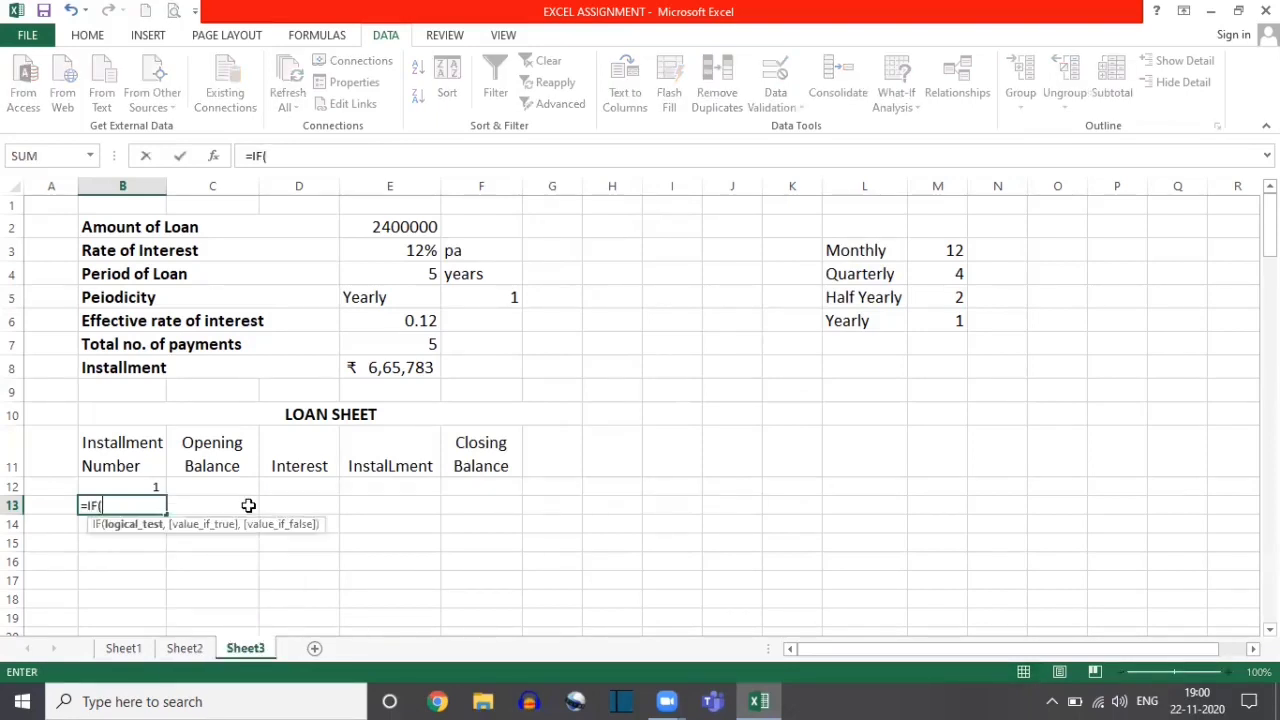
{"action": "left_click", "coordinate": [108, 487]}
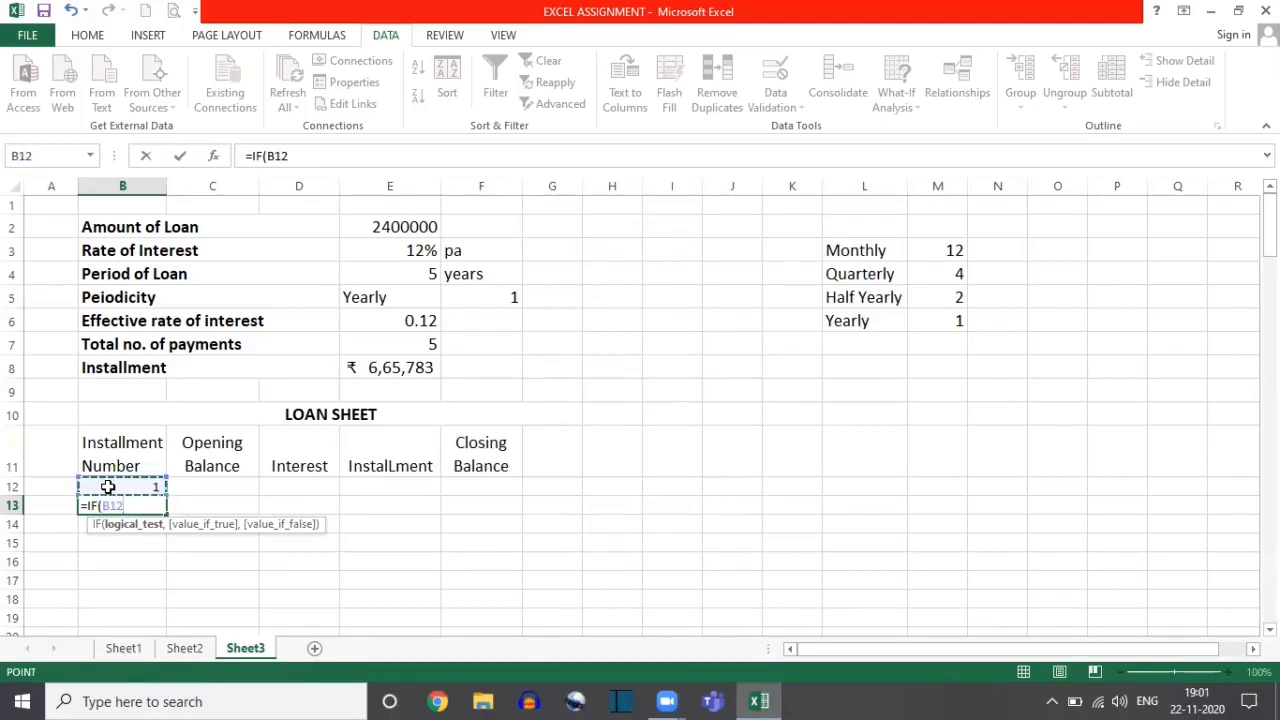
{"action": "type", "text": "<"}
{"action": "left_click", "coordinate": [370, 343]}
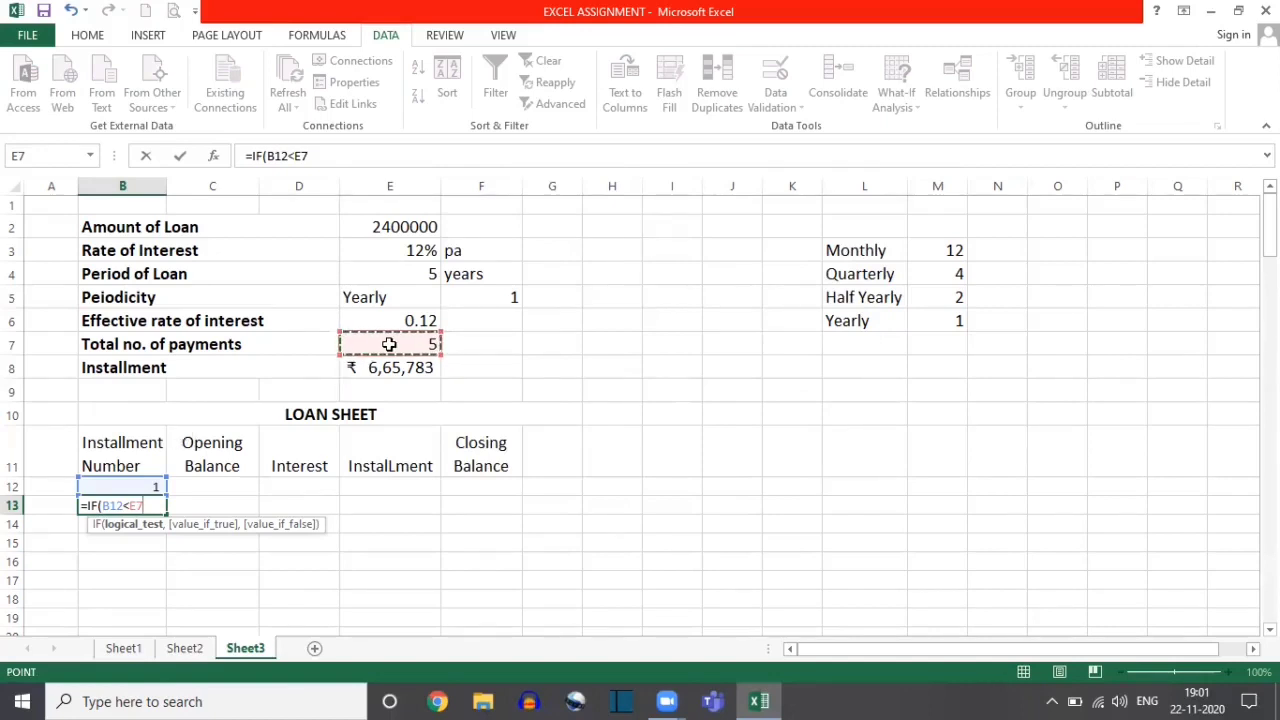
{"action": "key", "text": "F4"}
{"action": "type", "text": ","}
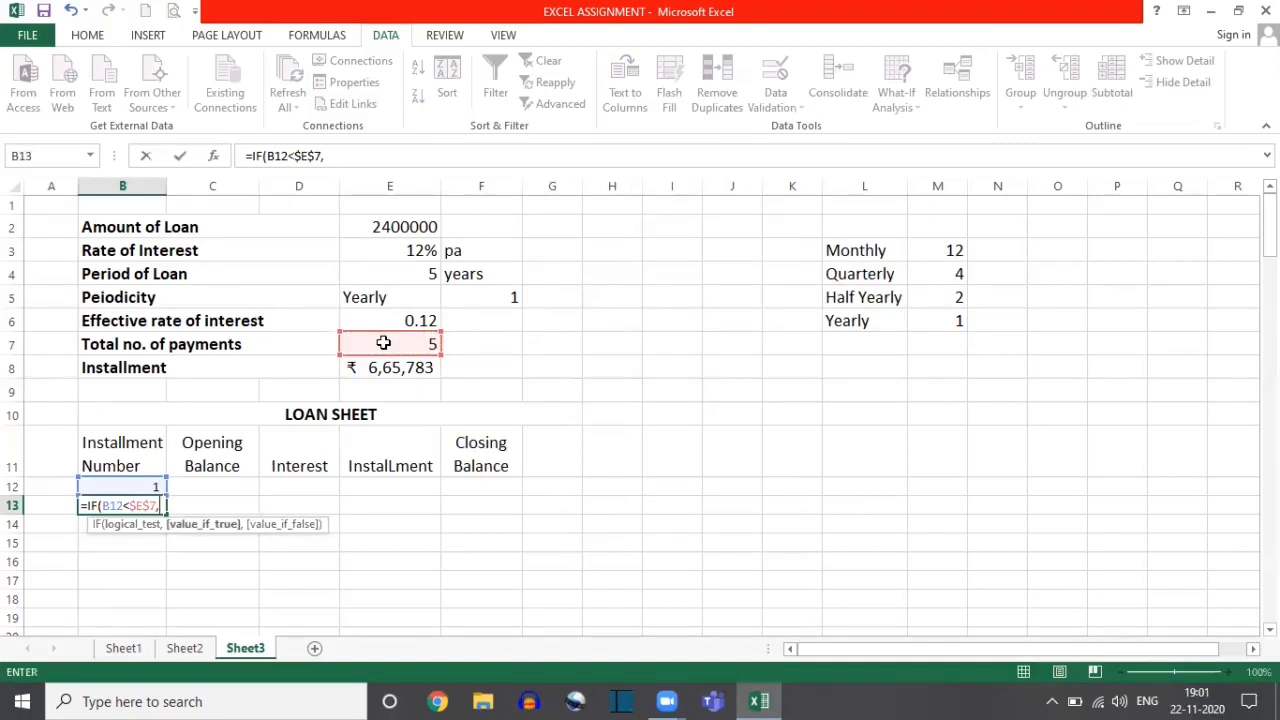
{"action": "left_click", "coordinate": [131, 487]}
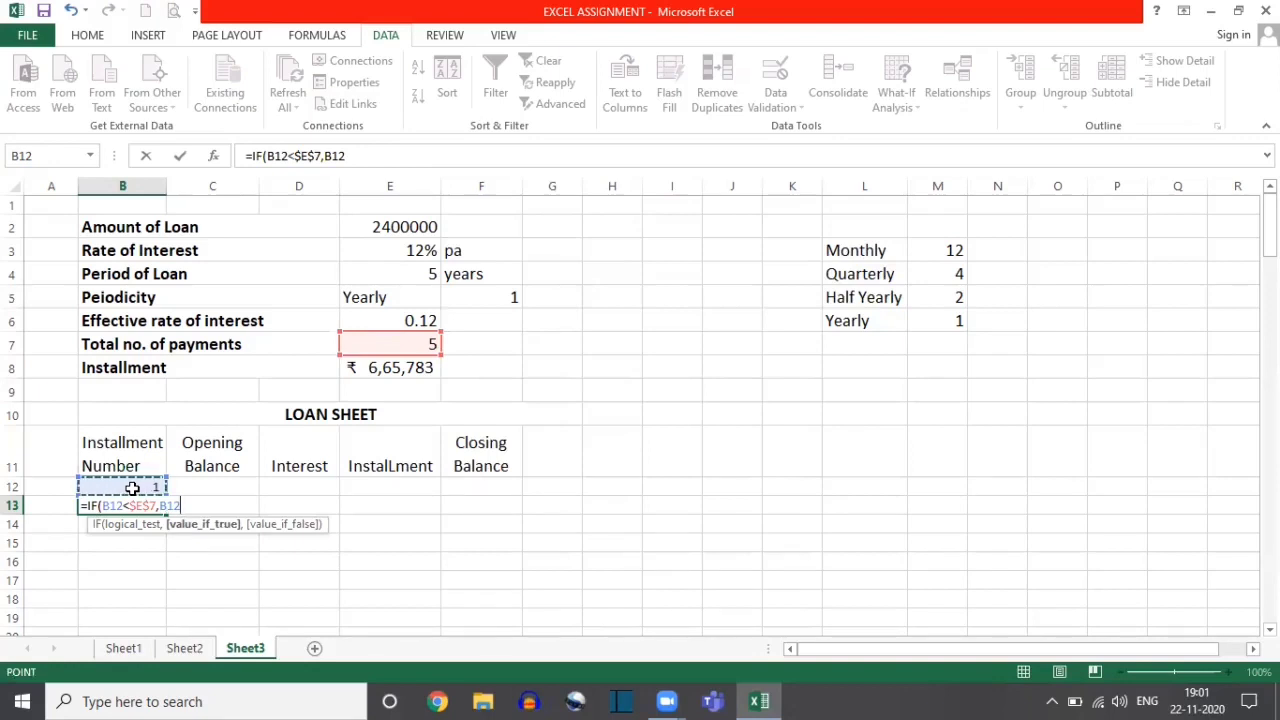
{"action": "type", "text": "+1,"}
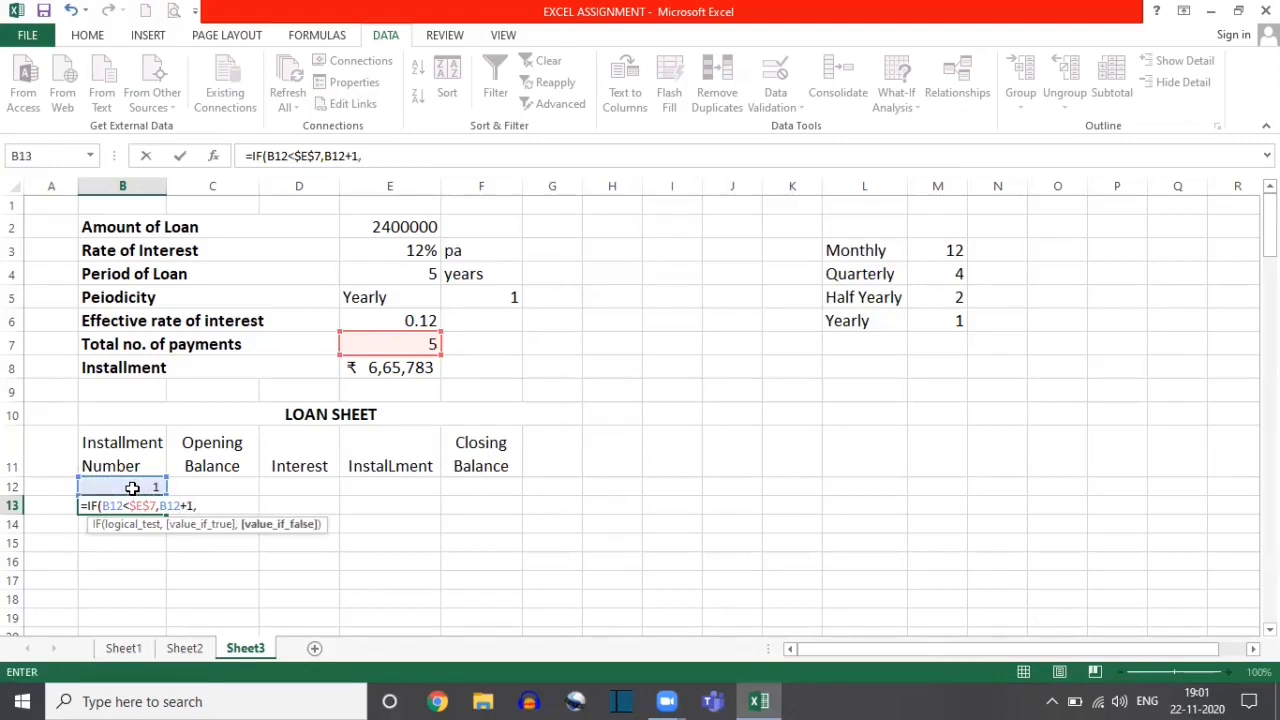
{"action": "type", "text": "\"\")"}
{"action": "key", "text": "Return"}
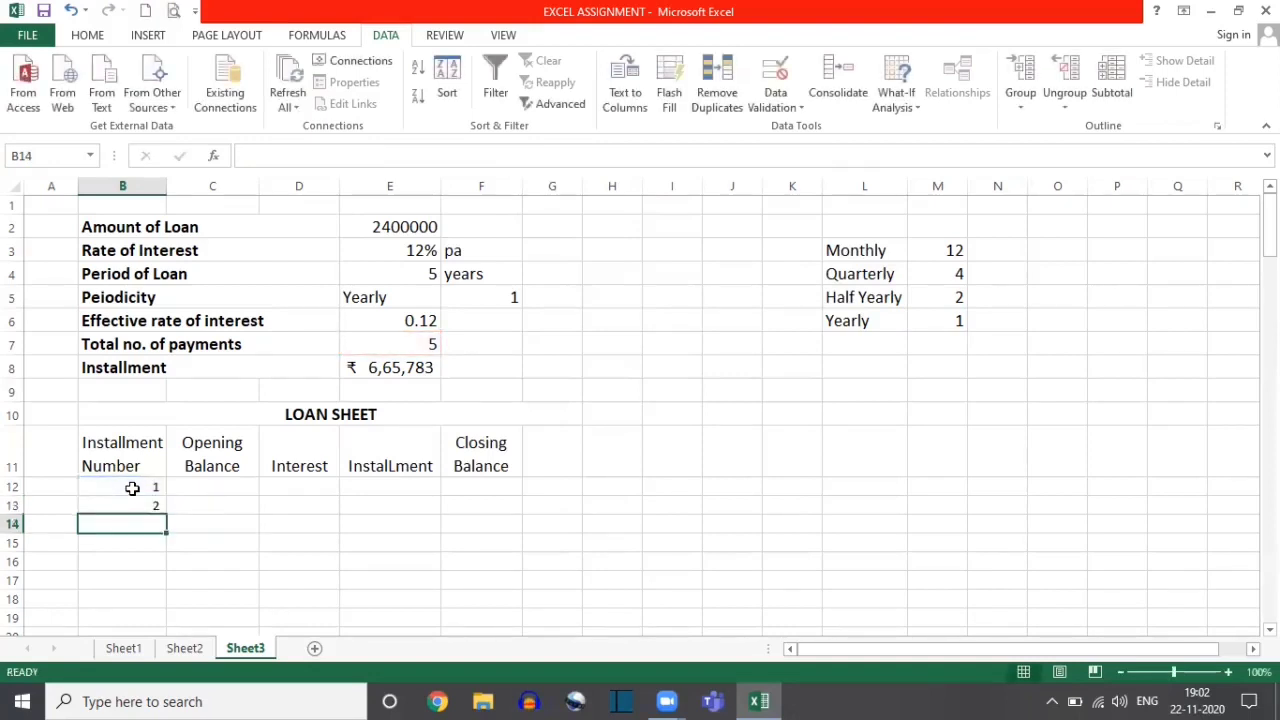
- Fill the installment number formula from B13 down column B past row 260 and inspect the copied formulas near the end
{"action": "left_click", "coordinate": [124, 506]}
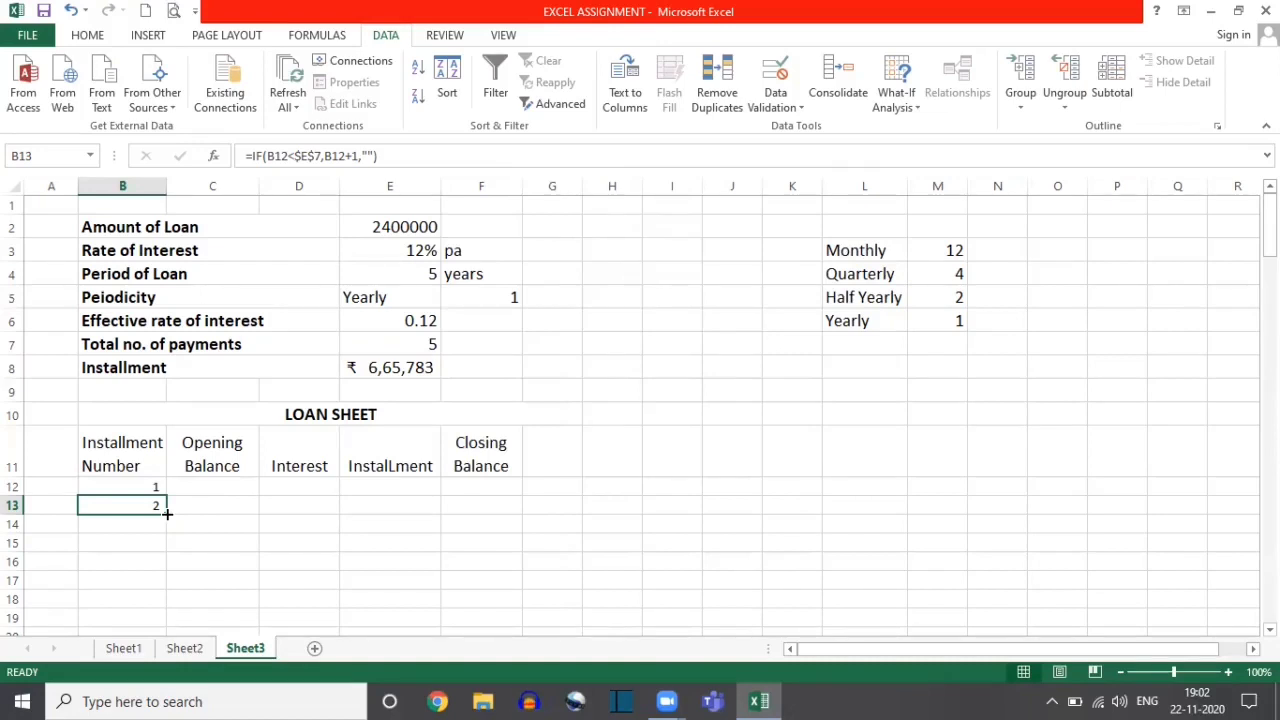
{"action": "left_click_drag", "start_coordinate": [167, 513], "coordinate": [163, 557]}
{"action": "left_click", "coordinate": [138, 522]}
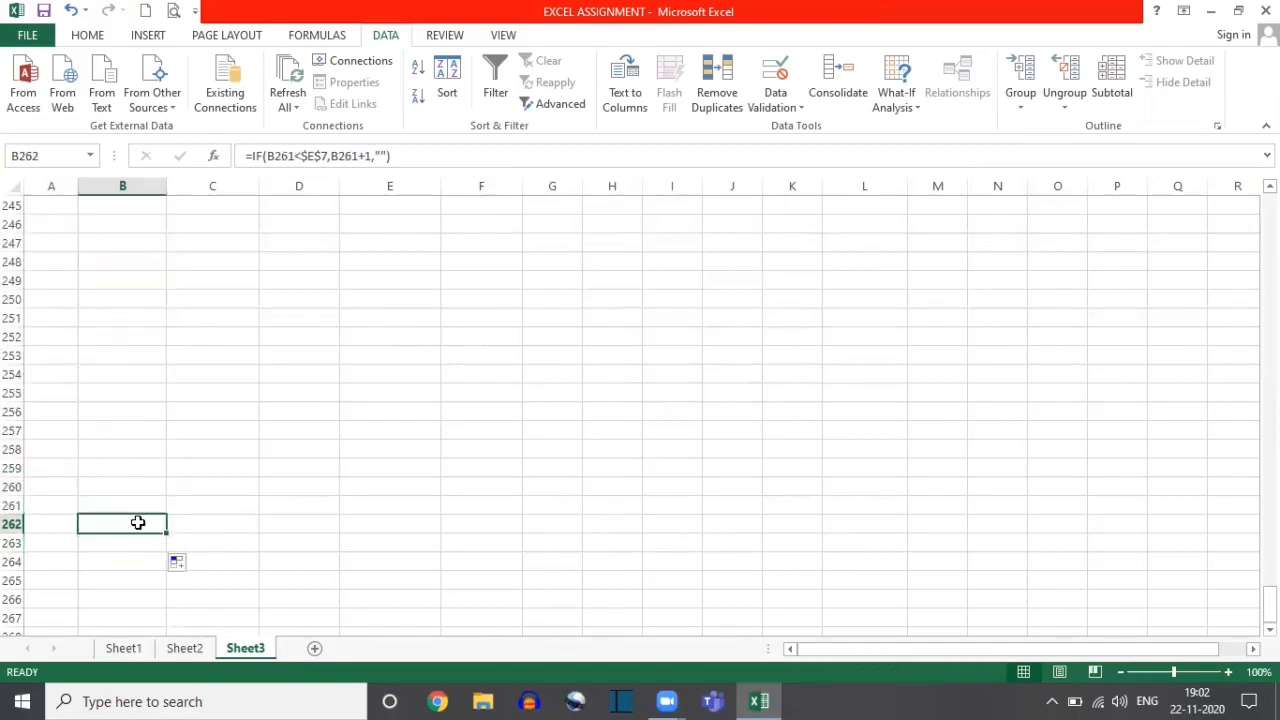
{"action": "key", "text": "Up"}
{"action": "key", "text": "Up"}
{"action": "key", "text": "Up"}
{"action": "key", "text": "Up"}
{"action": "key", "text": "Up"}
{"action": "key", "text": "Up"}
{"action": "key", "text": "Up"}
{"action": "key", "text": "Up"}
{"action": "key", "text": "Up"}
{"action": "key", "text": "Up"}
{"action": "key", "text": "Up"}
{"action": "key", "text": "Up"}
{"action": "key", "text": "Up"}
{"action": "key", "text": "Up"}
{"action": "key", "text": "Up"}
{"action": "key", "text": "Up"}
{"action": "key", "text": "Up"}
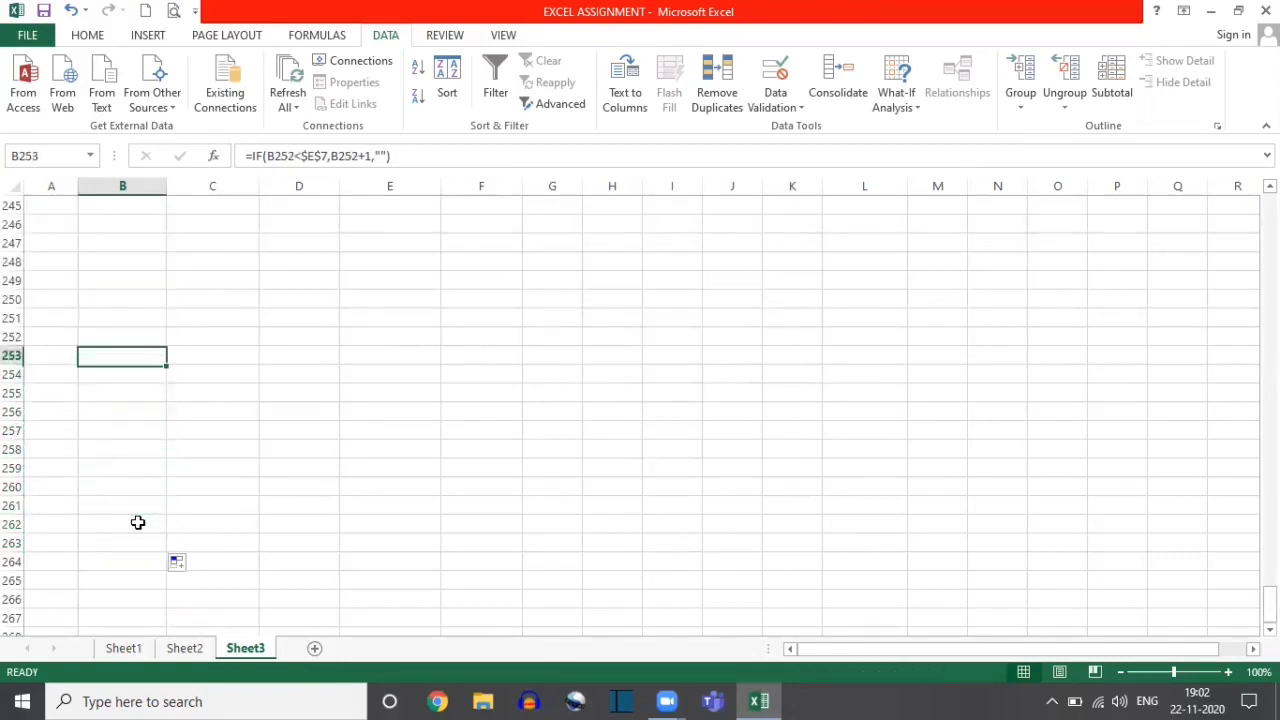
{"action": "key", "text": "Up"}
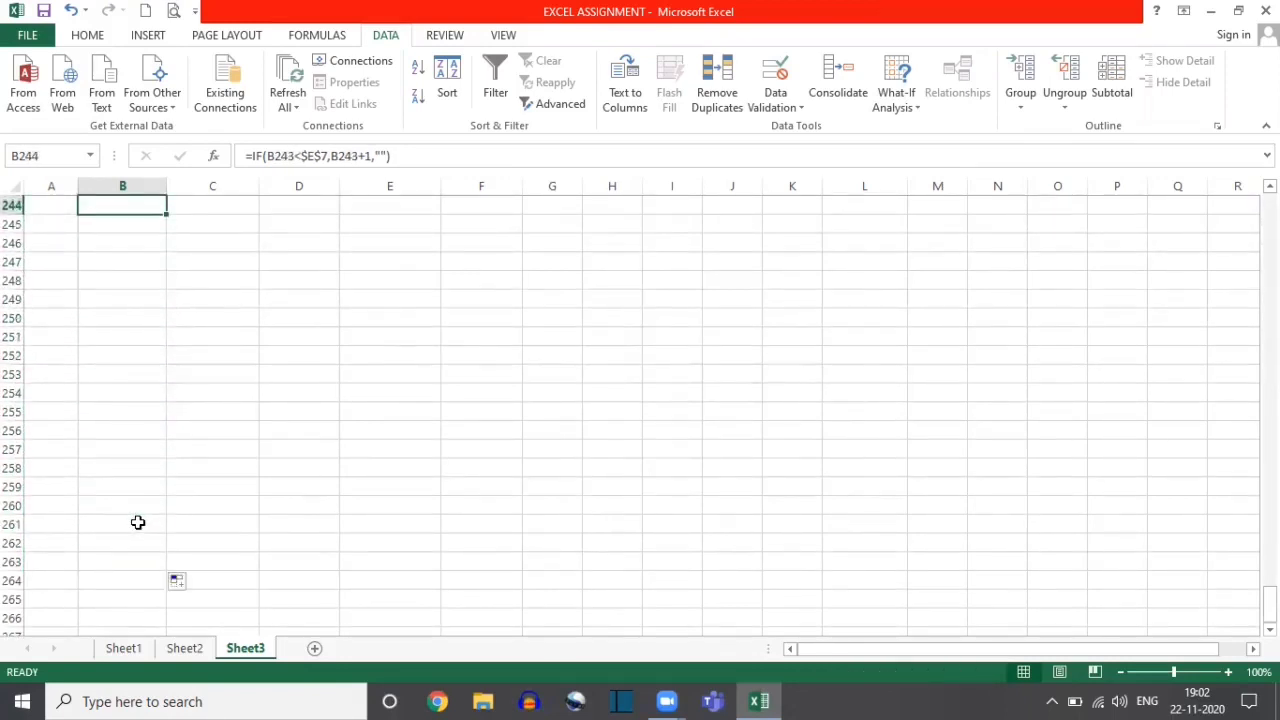
- Compare the yearly periodicity and total payments in E7 with the last installment number in B16 and the formula in B17
{"action": "left_click_drag", "start_coordinate": [1268, 598], "coordinate": [1268, 215]}
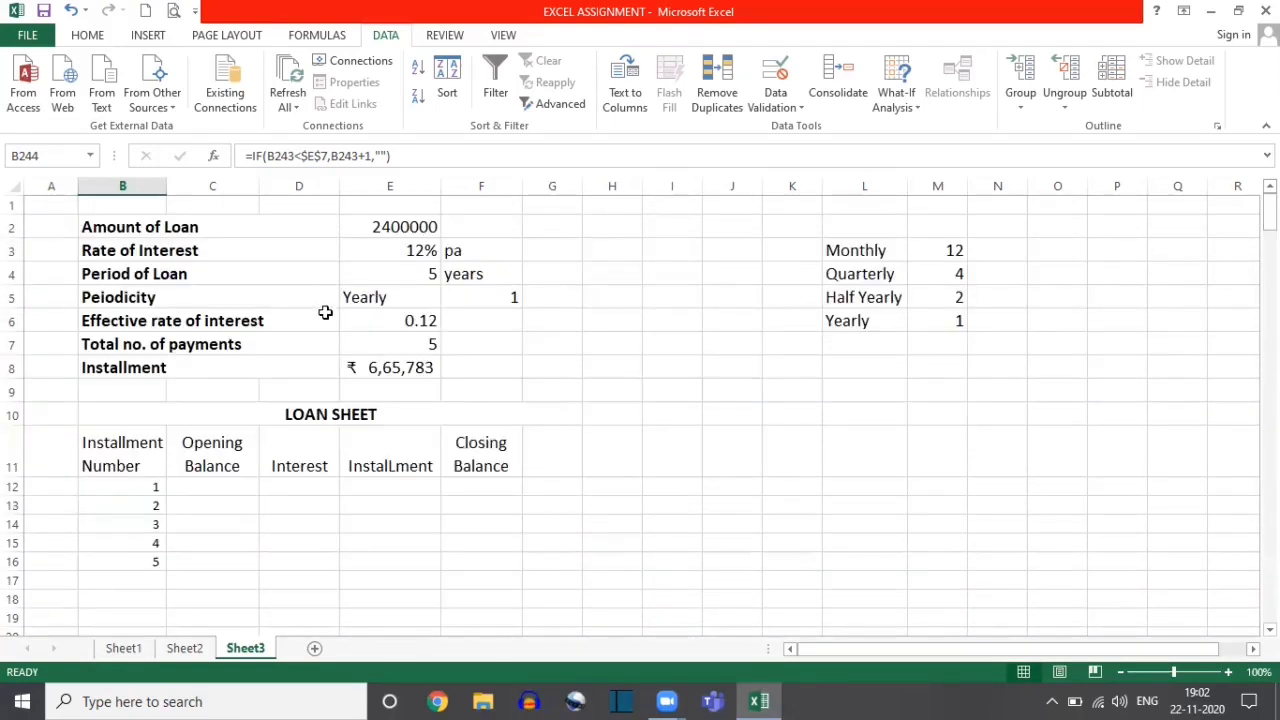
{"action": "left_click", "coordinate": [403, 297]}
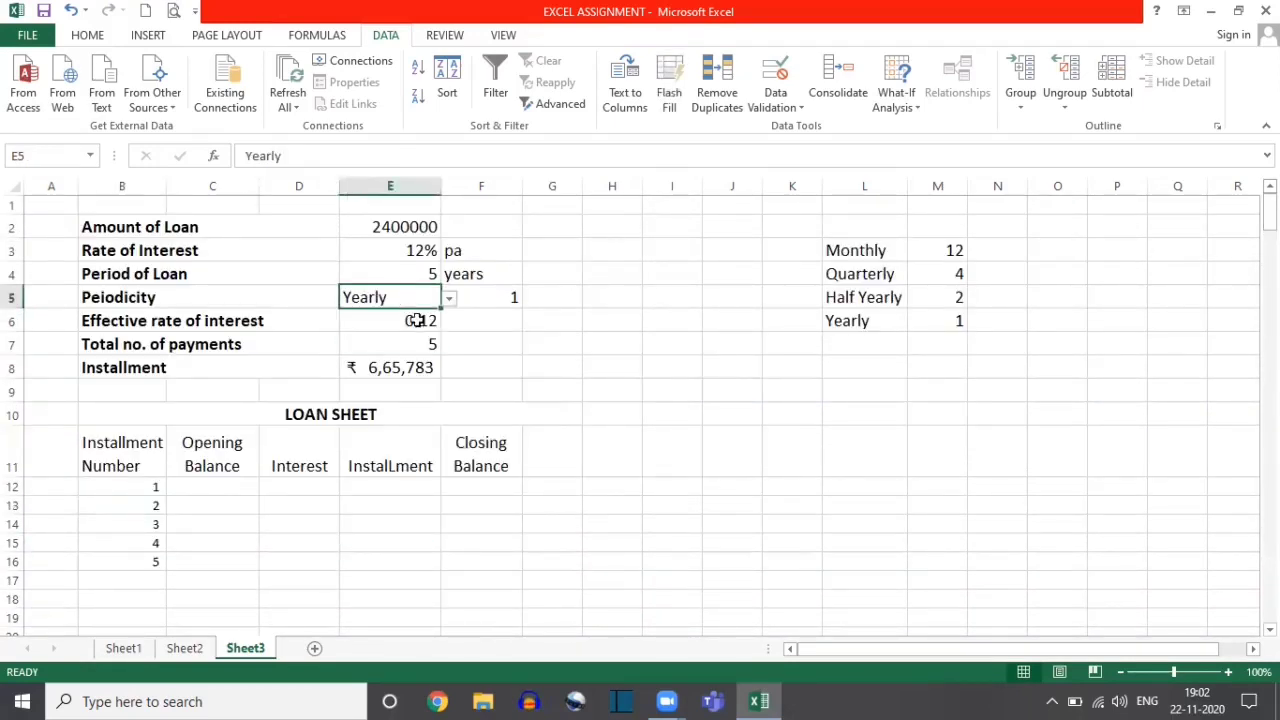
{"action": "left_click", "coordinate": [408, 344]}
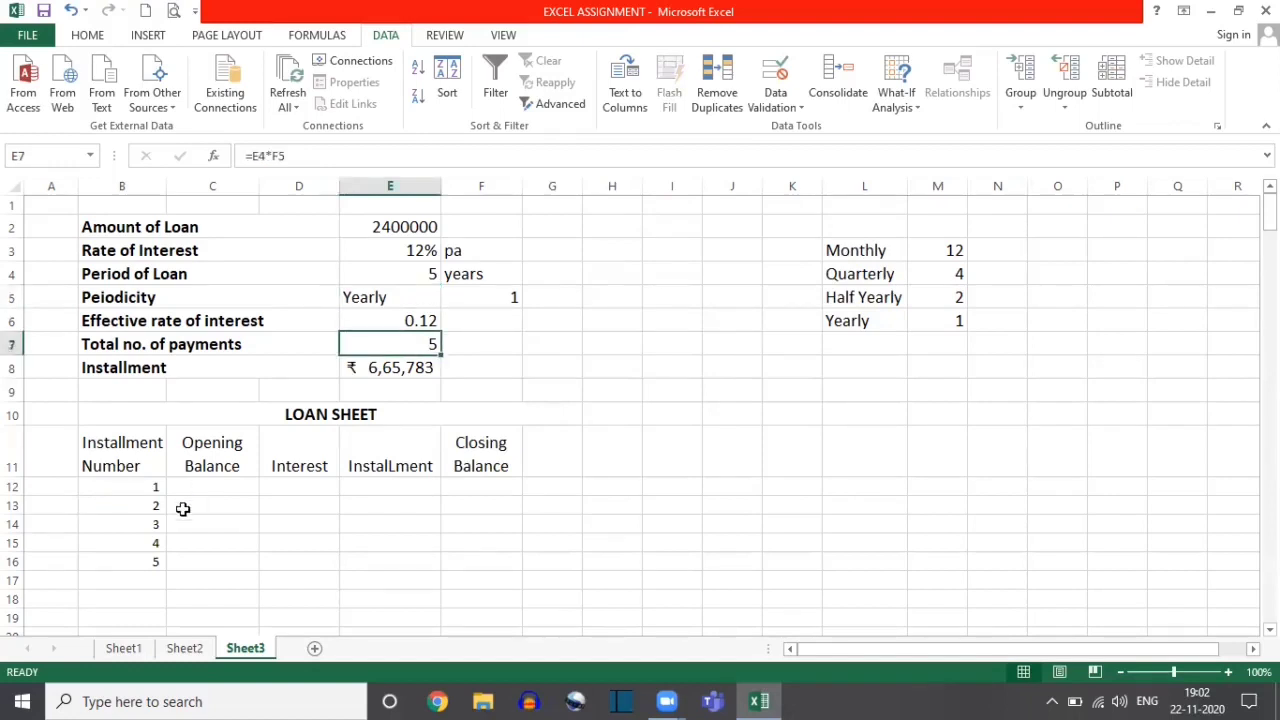
{"action": "left_click", "coordinate": [134, 561]}
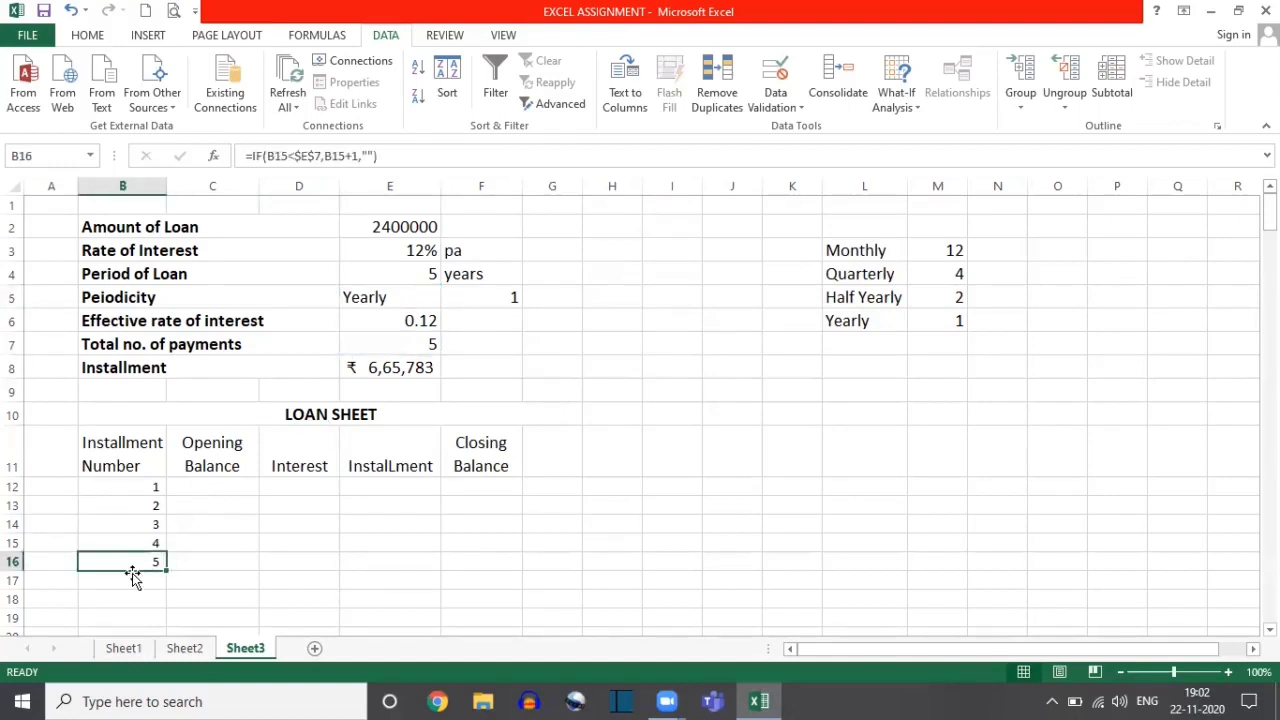
{"action": "left_click", "coordinate": [131, 581]}
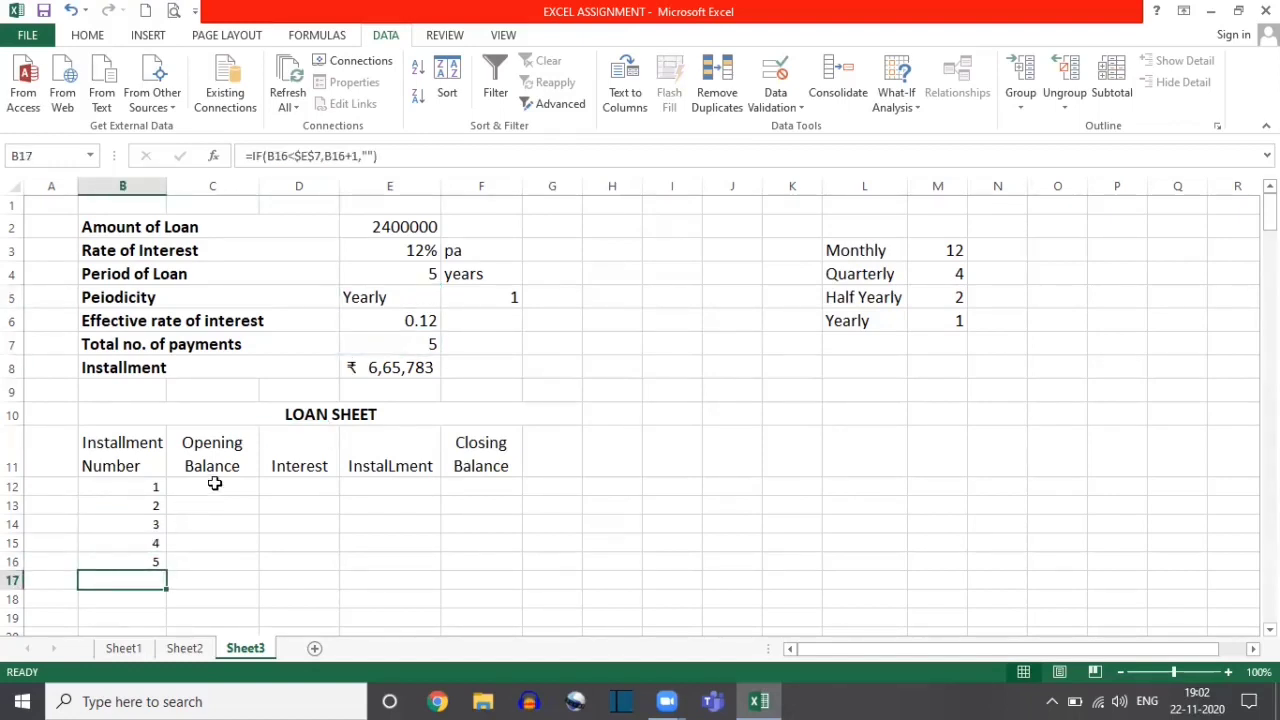
- Test the installment numbering with the periodicity in E5 set to Monthly, examining where the numbers end and the cells below
{"action": "left_click", "coordinate": [404, 300]}
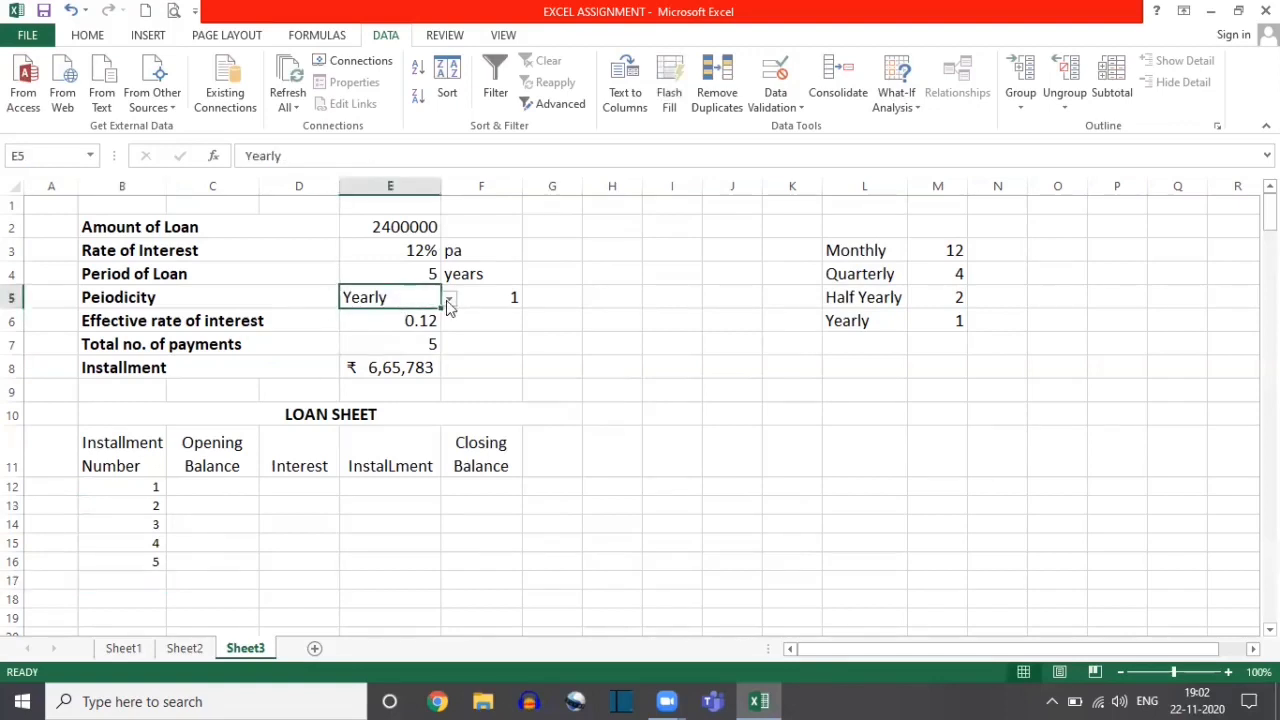
{"action": "left_click", "coordinate": [449, 299]}
{"action": "left_click", "coordinate": [383, 317]}
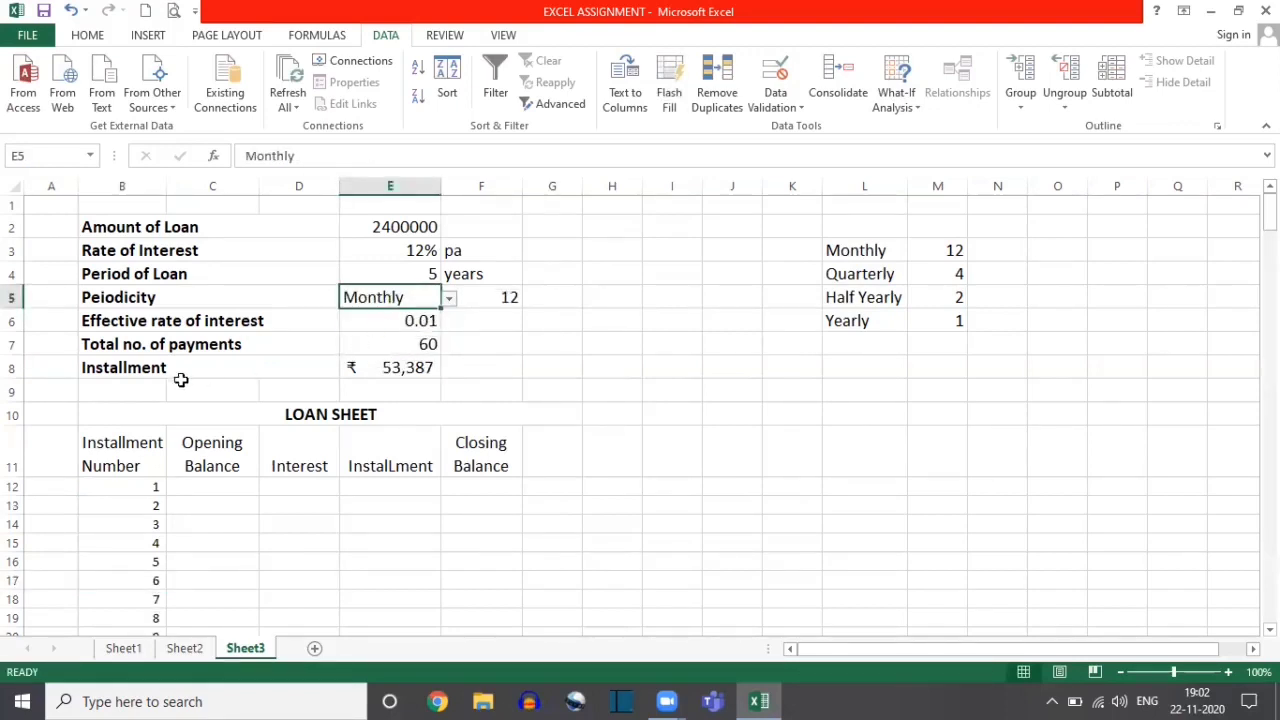
{"action": "scroll", "coordinate": [392, 413], "scroll_direction": "down", "scroll_amount": 13}
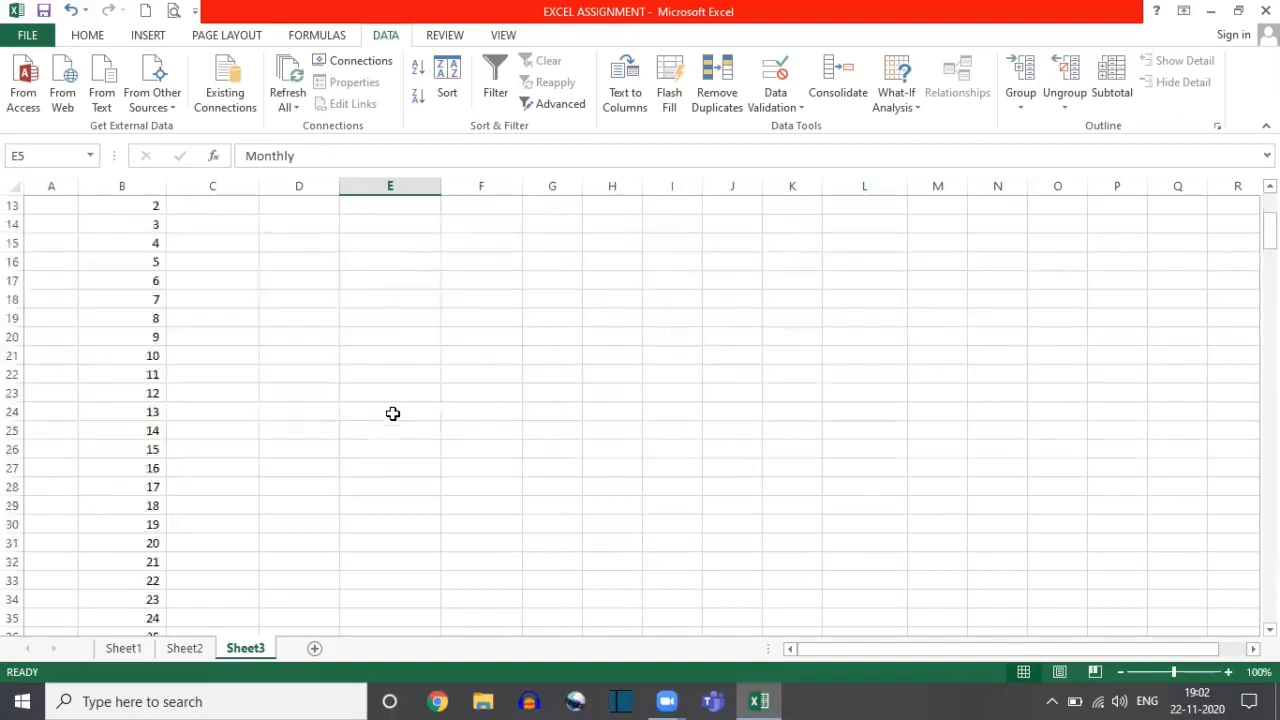
{"action": "scroll", "coordinate": [392, 413], "scroll_direction": "down", "scroll_amount": 7}
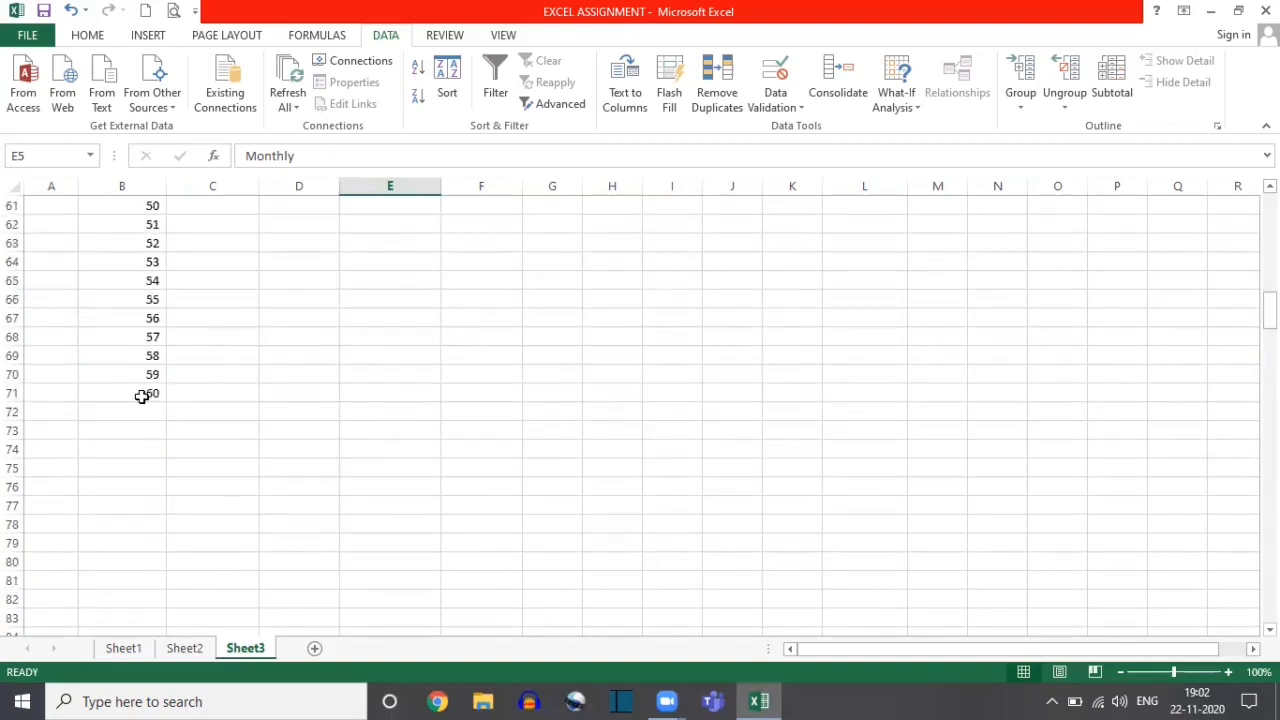
{"action": "left_click", "coordinate": [136, 386]}
{"action": "left_click", "coordinate": [127, 420]}
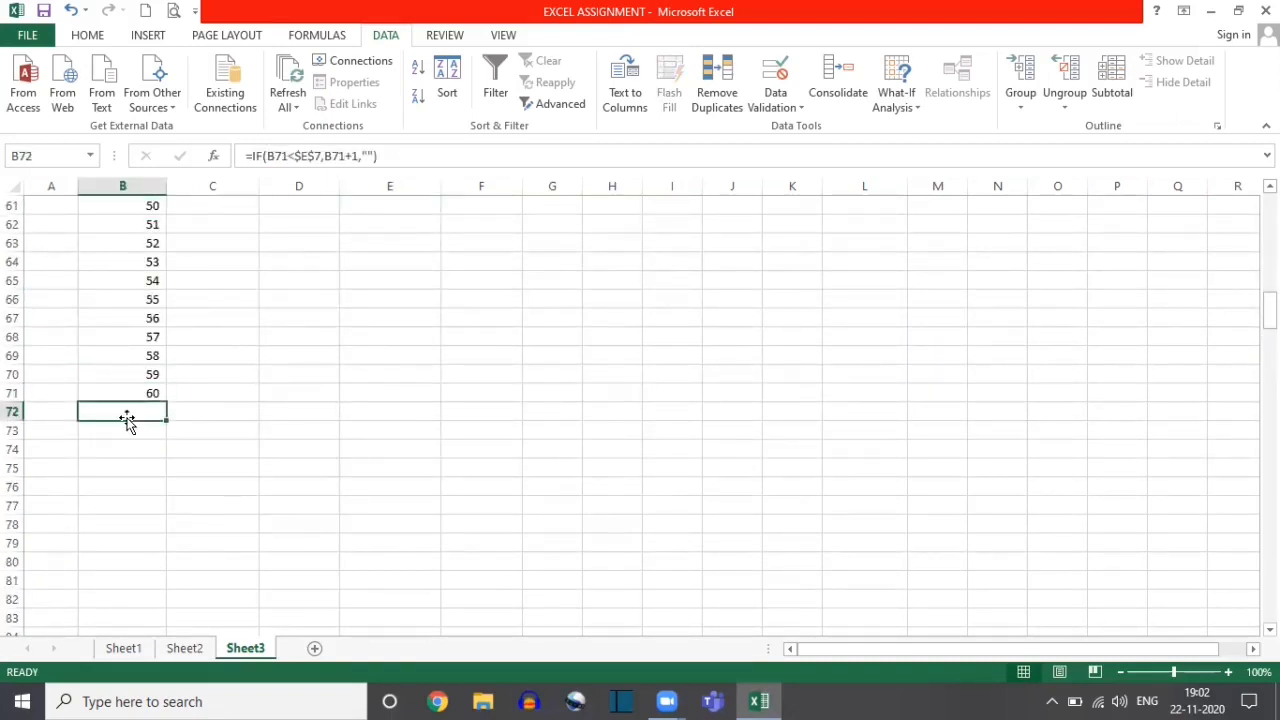
{"action": "key", "text": "Down"}
{"action": "key", "text": "Down"}
{"action": "key", "text": "Down"}
{"action": "key", "text": "Down"}
{"action": "key", "text": "Down"}
{"action": "key", "text": "Down"}
{"action": "key", "text": "Down"}
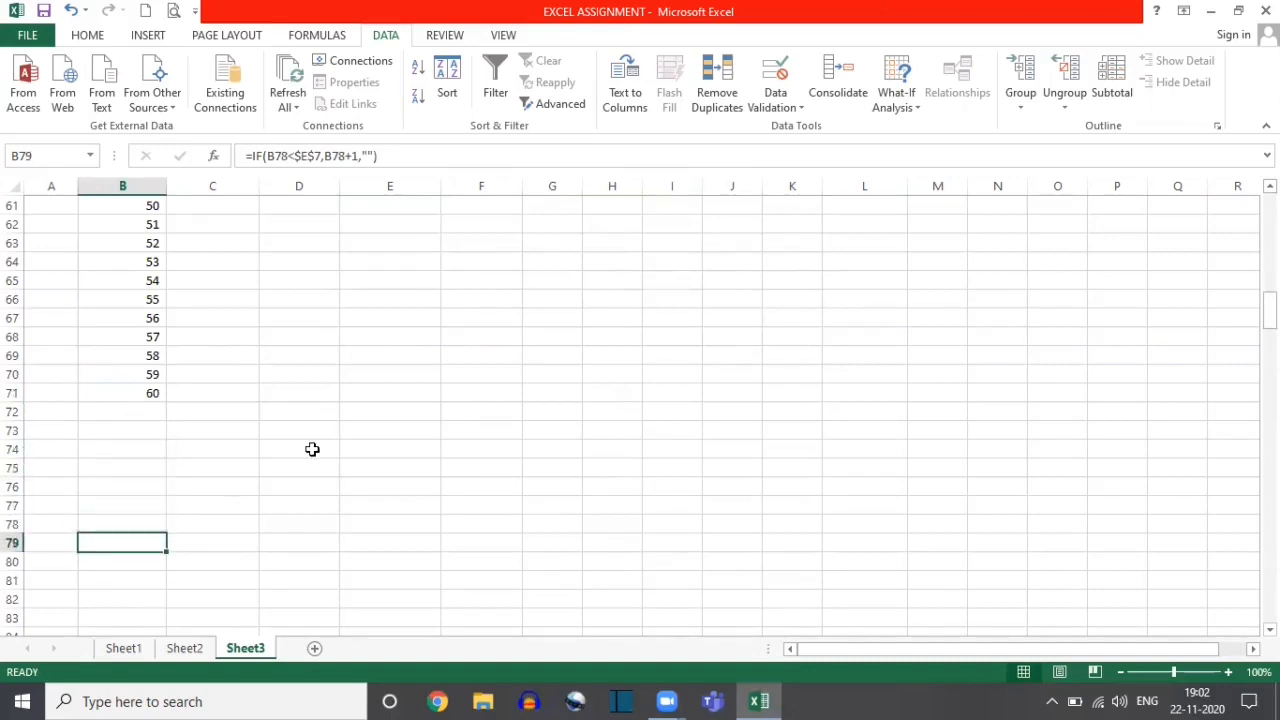
- Test the installment numbering with the periodicity in E5 set to Quarterly, comparing its end with the total payments in E7
{"action": "scroll", "coordinate": [314, 449], "scroll_direction": "up", "scroll_amount": 20}
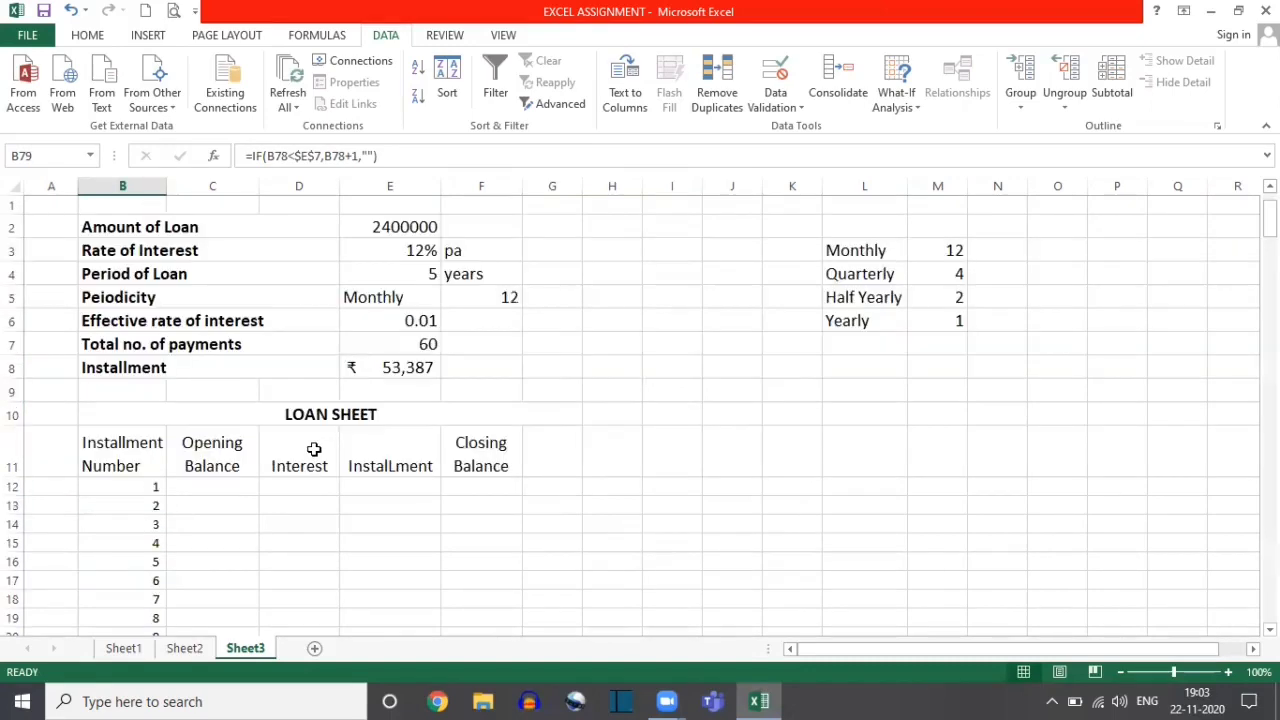
{"action": "left_click", "coordinate": [397, 297]}
{"action": "left_click", "coordinate": [449, 299]}
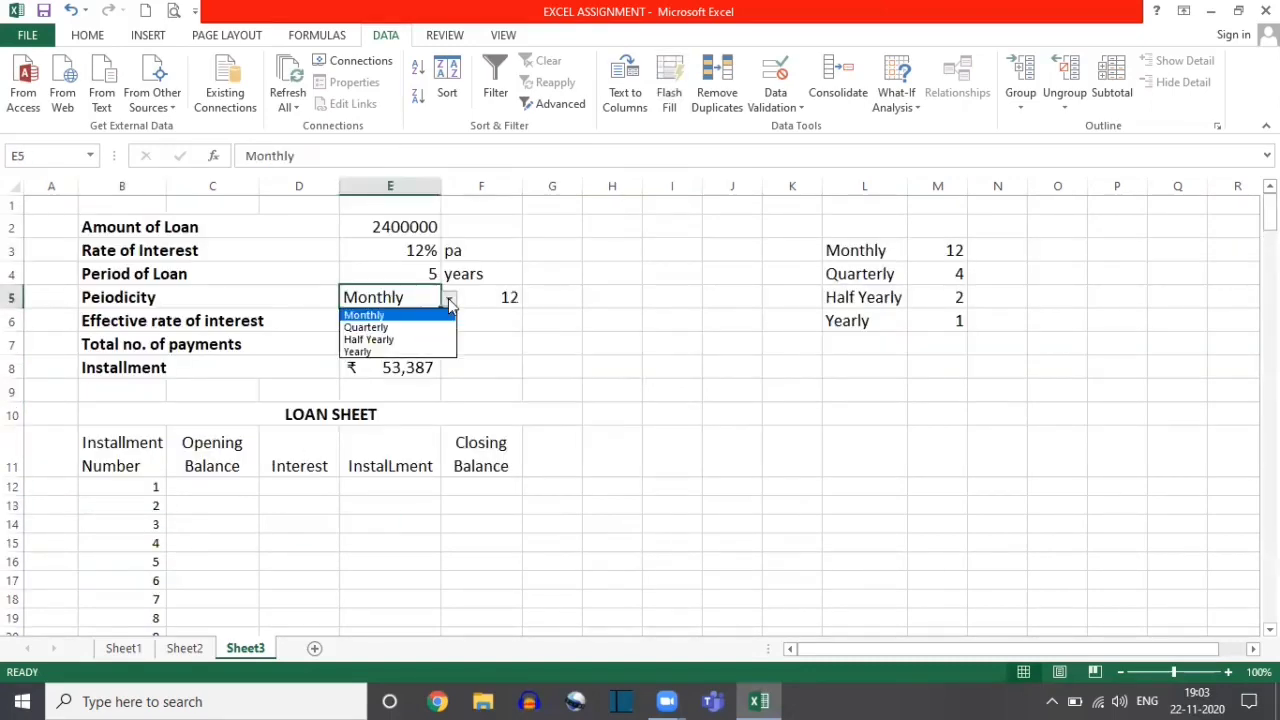
{"action": "left_click", "coordinate": [386, 329]}
{"action": "left_click", "coordinate": [386, 343]}
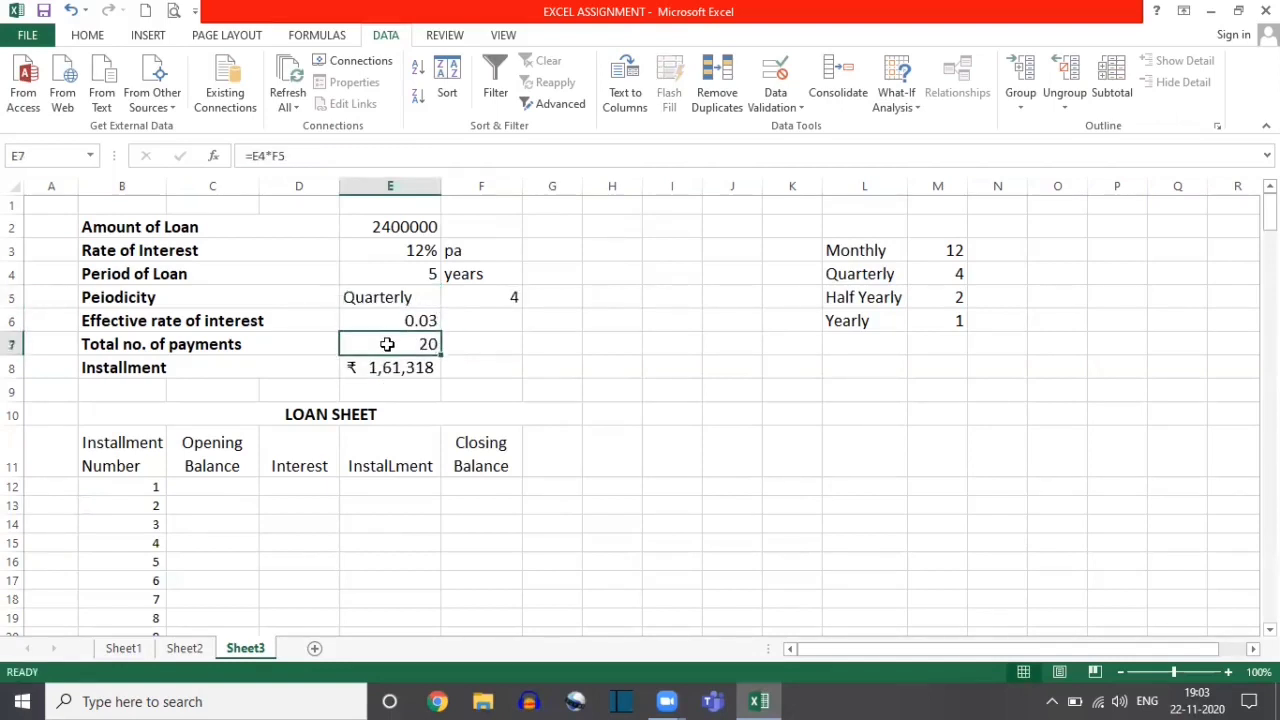
{"action": "scroll", "coordinate": [316, 500], "scroll_direction": "down", "scroll_amount": 7}
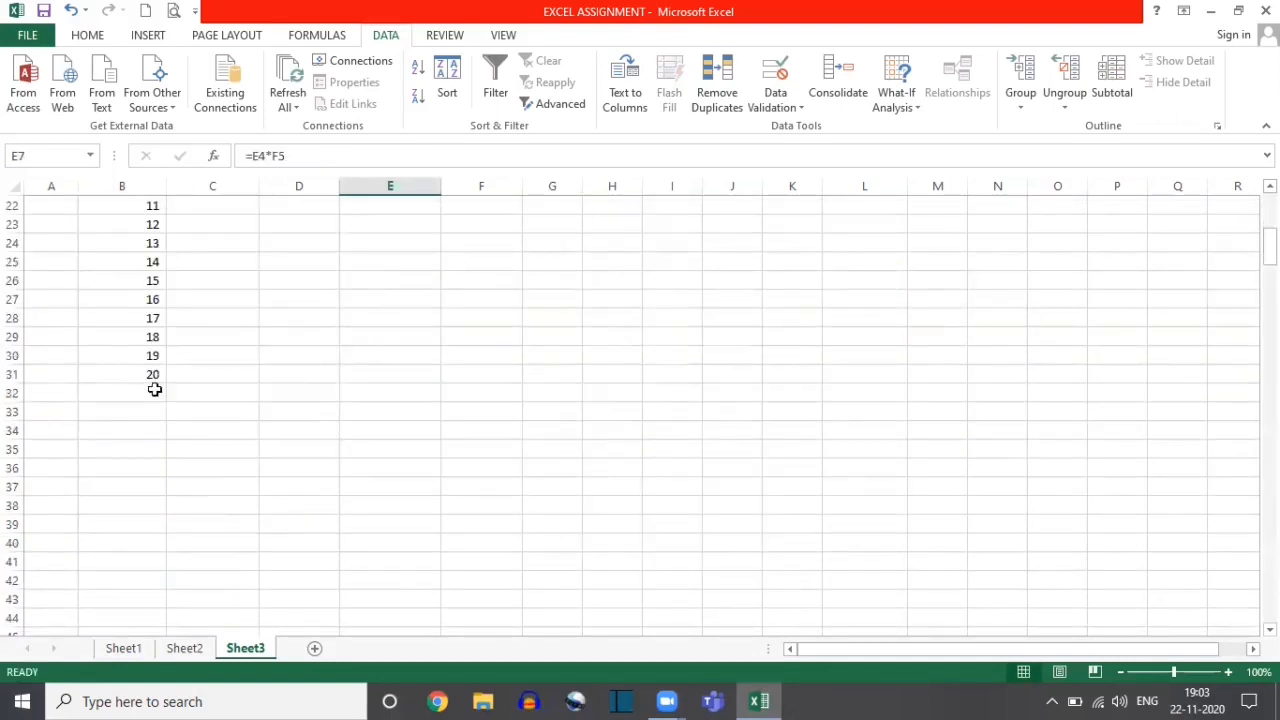
{"action": "left_click", "coordinate": [144, 390]}
- Test the installment numbering with the periodicity in E5 set to Half Yearly, comparing its end with the total payments in E7
{"action": "scroll", "coordinate": [314, 430], "scroll_direction": "up", "scroll_amount": 7}
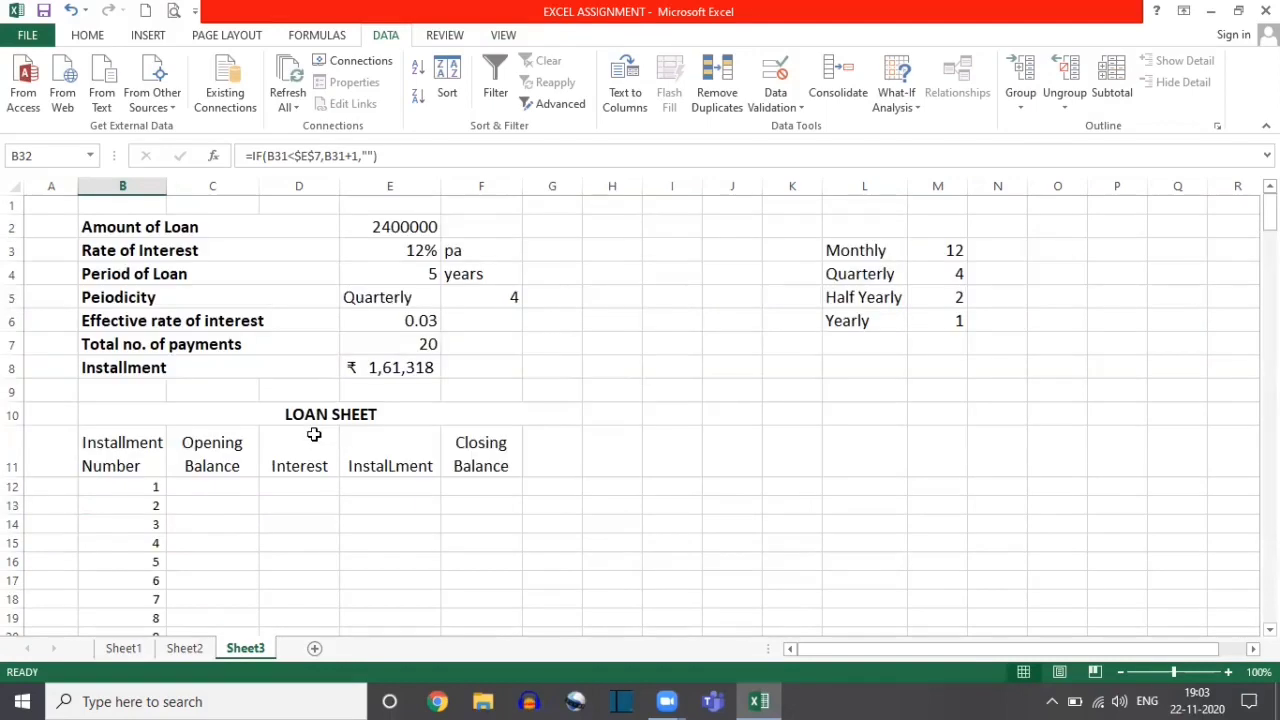
{"action": "left_click", "coordinate": [398, 295]}
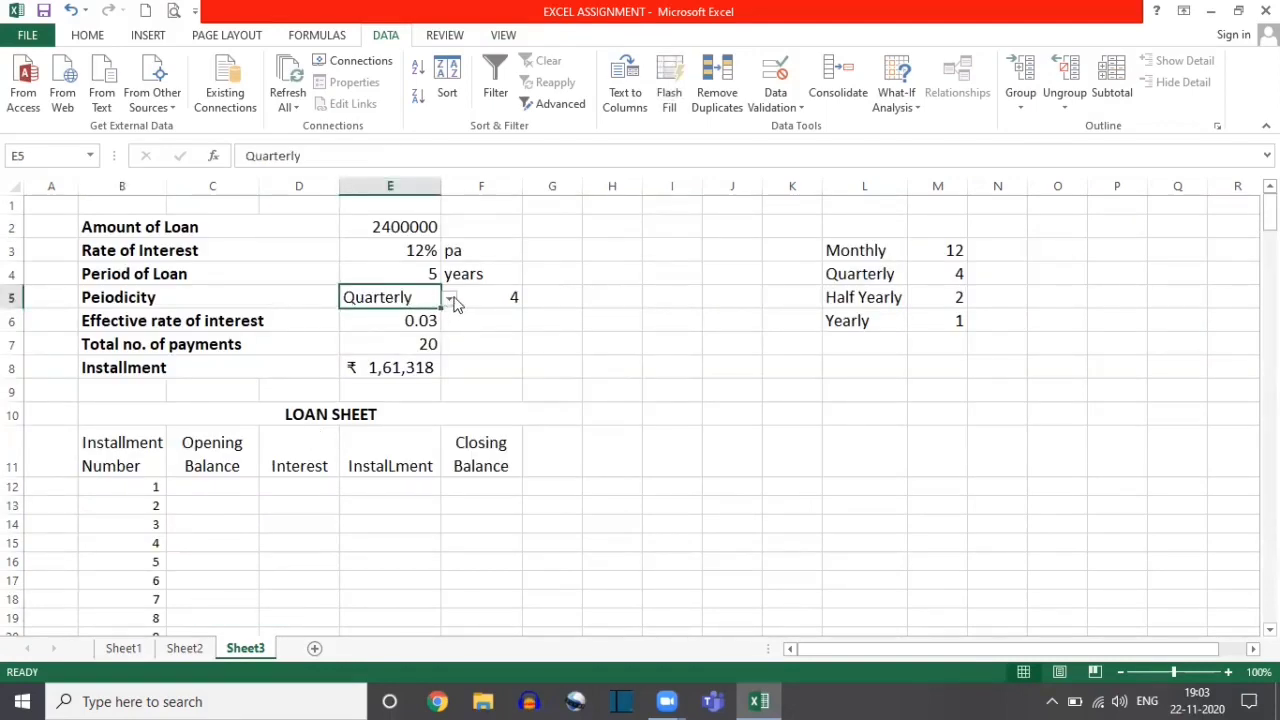
{"action": "left_click", "coordinate": [451, 300]}
{"action": "left_click", "coordinate": [394, 340]}
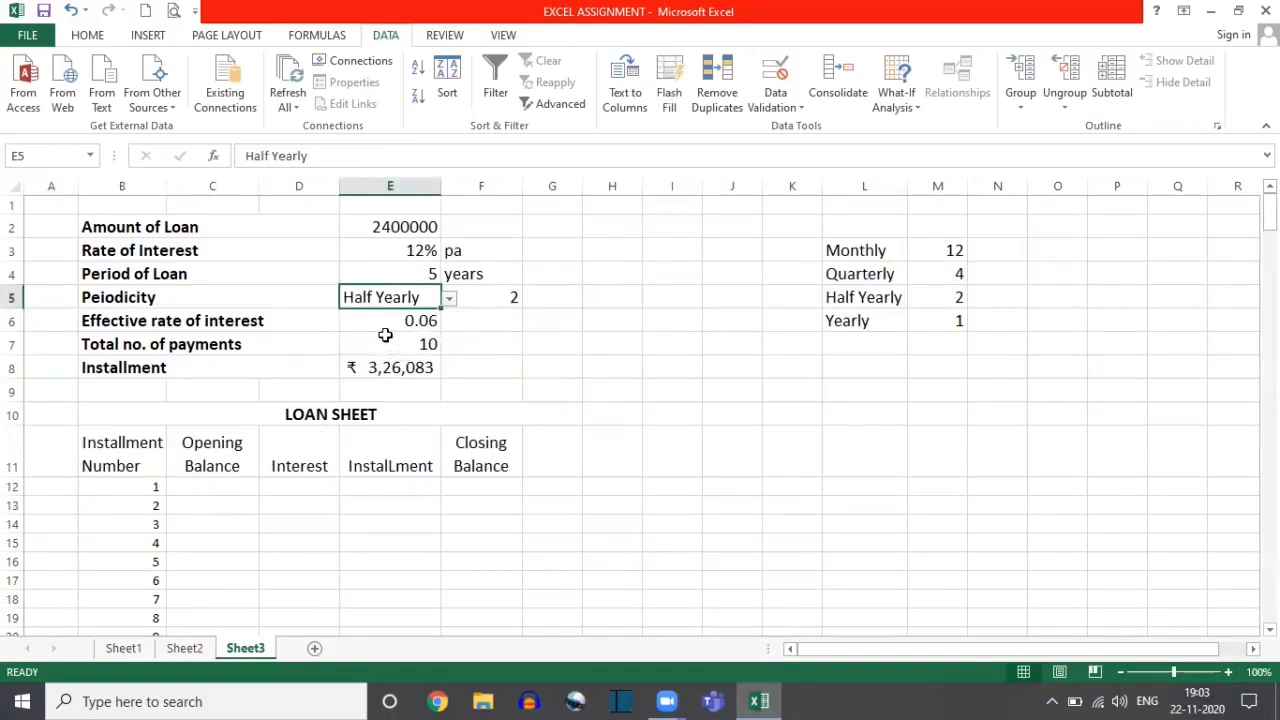
{"action": "left_click", "coordinate": [396, 349]}
{"action": "scroll", "coordinate": [300, 455], "scroll_direction": "down", "scroll_amount": 4}
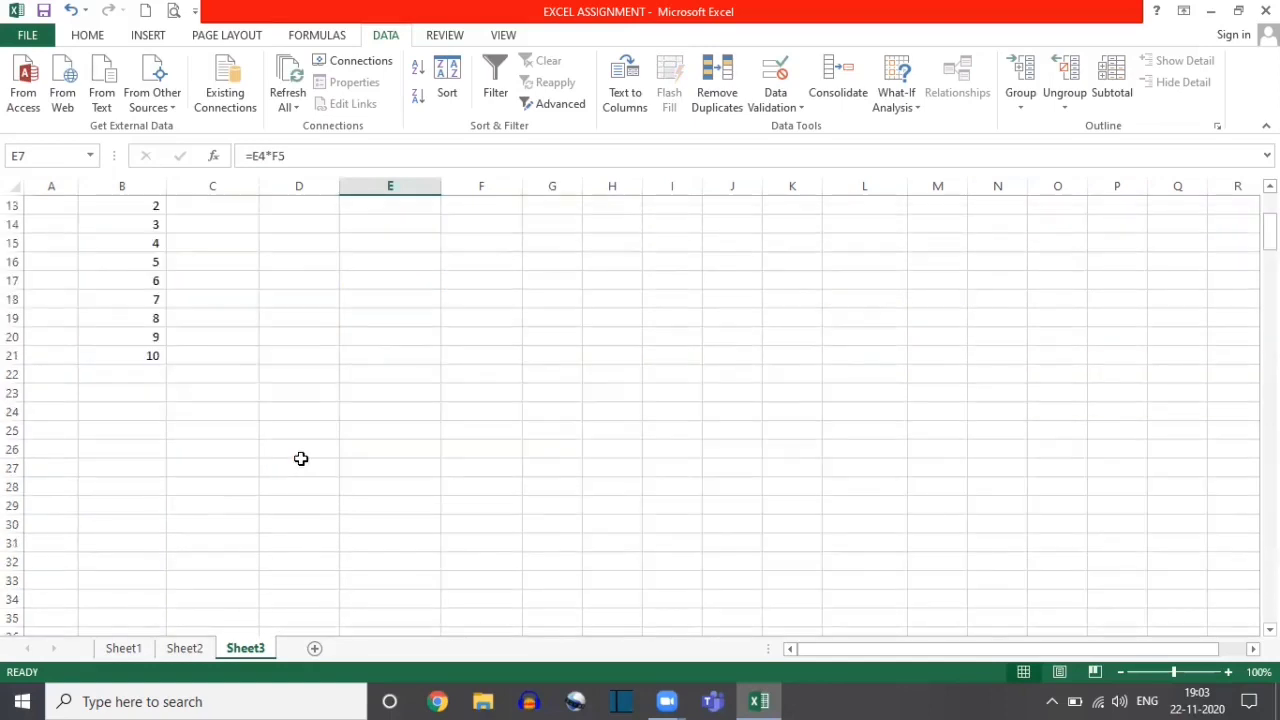
- Set the periodicity in E5 to Yearly
{"action": "scroll", "coordinate": [258, 455], "scroll_direction": "up", "scroll_amount": 4}
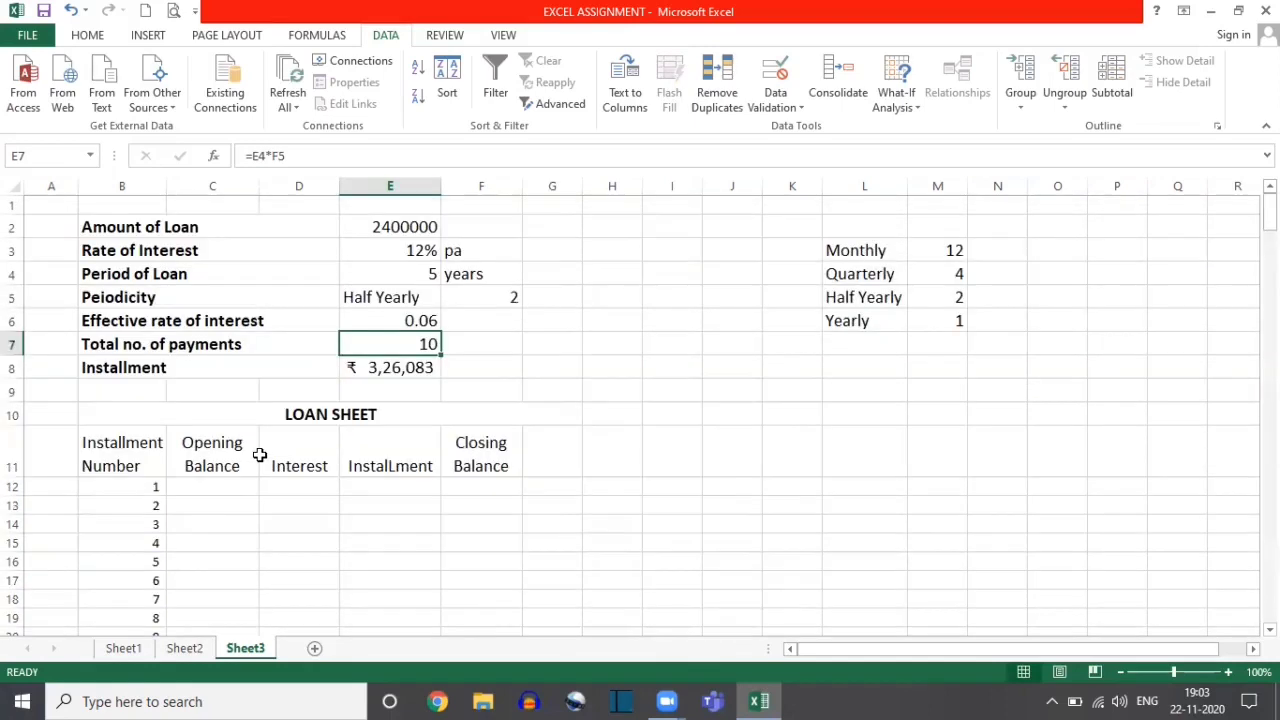
{"action": "left_click", "coordinate": [414, 297]}
{"action": "left_click", "coordinate": [450, 298]}
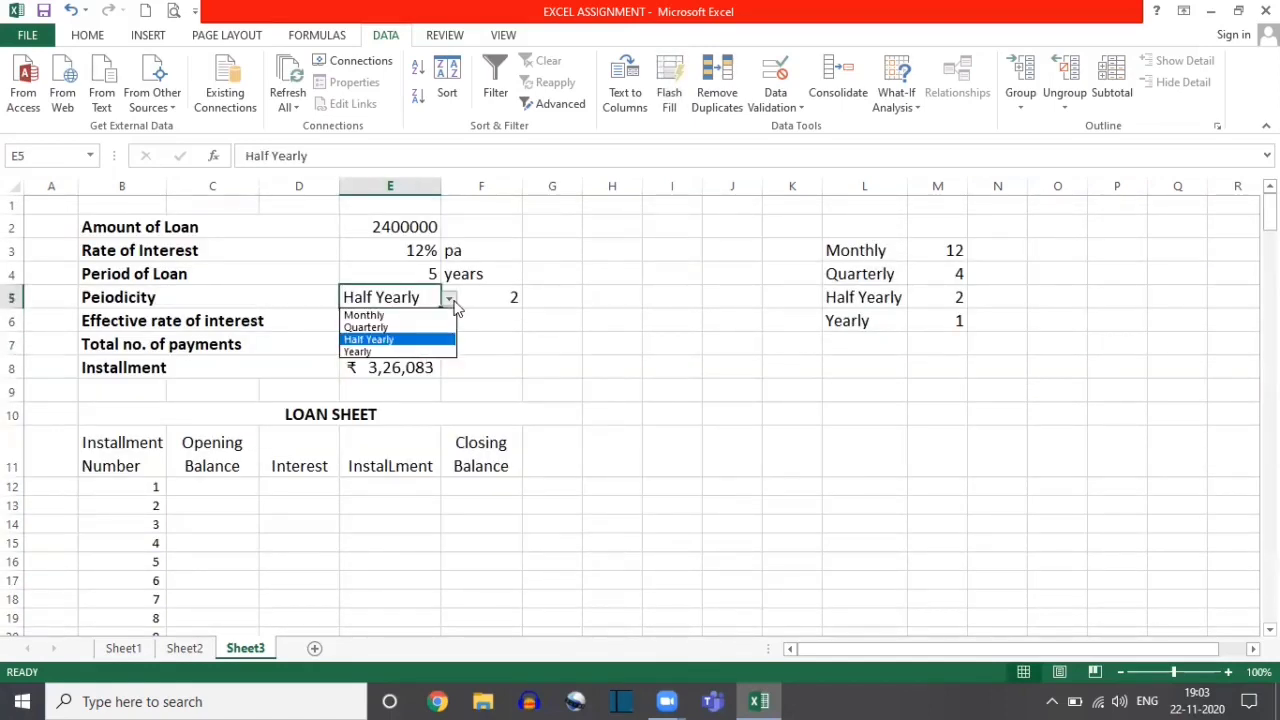
{"action": "left_click", "coordinate": [372, 351]}
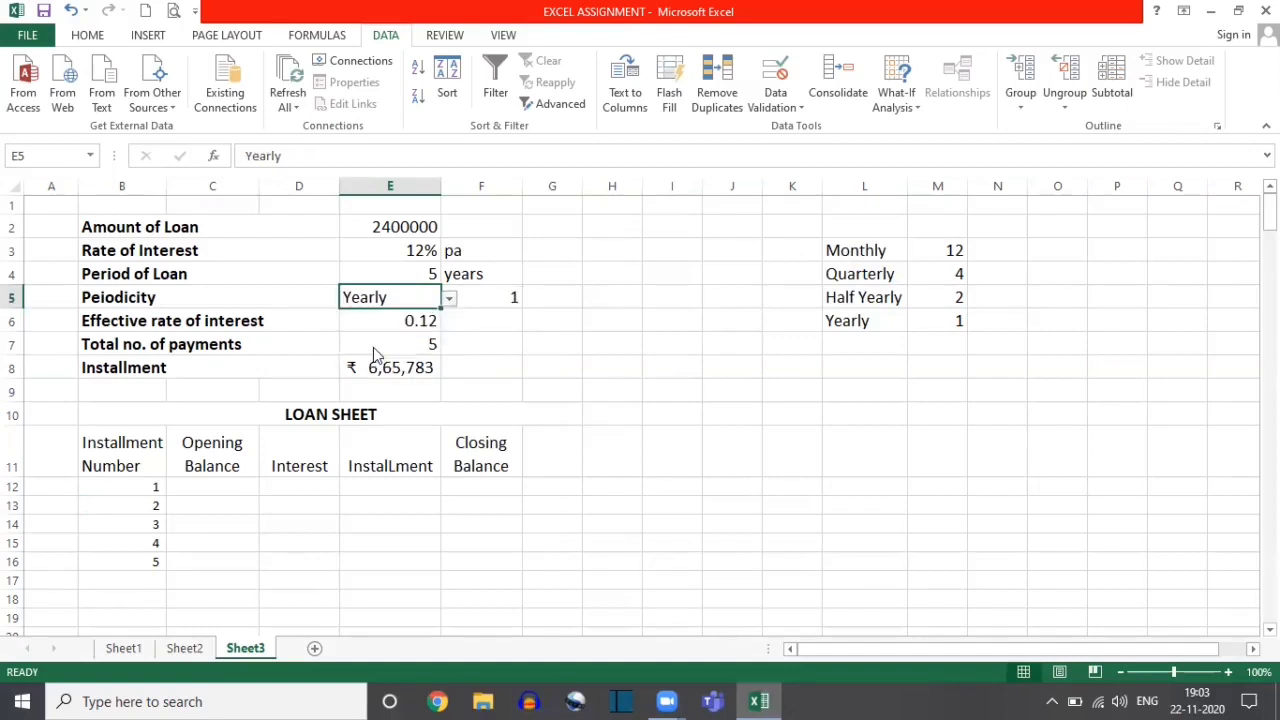
- Examine the IF formula in B13 and how it references the previous installment number and the total payments in E7
{"action": "double_click", "coordinate": [128, 505]}
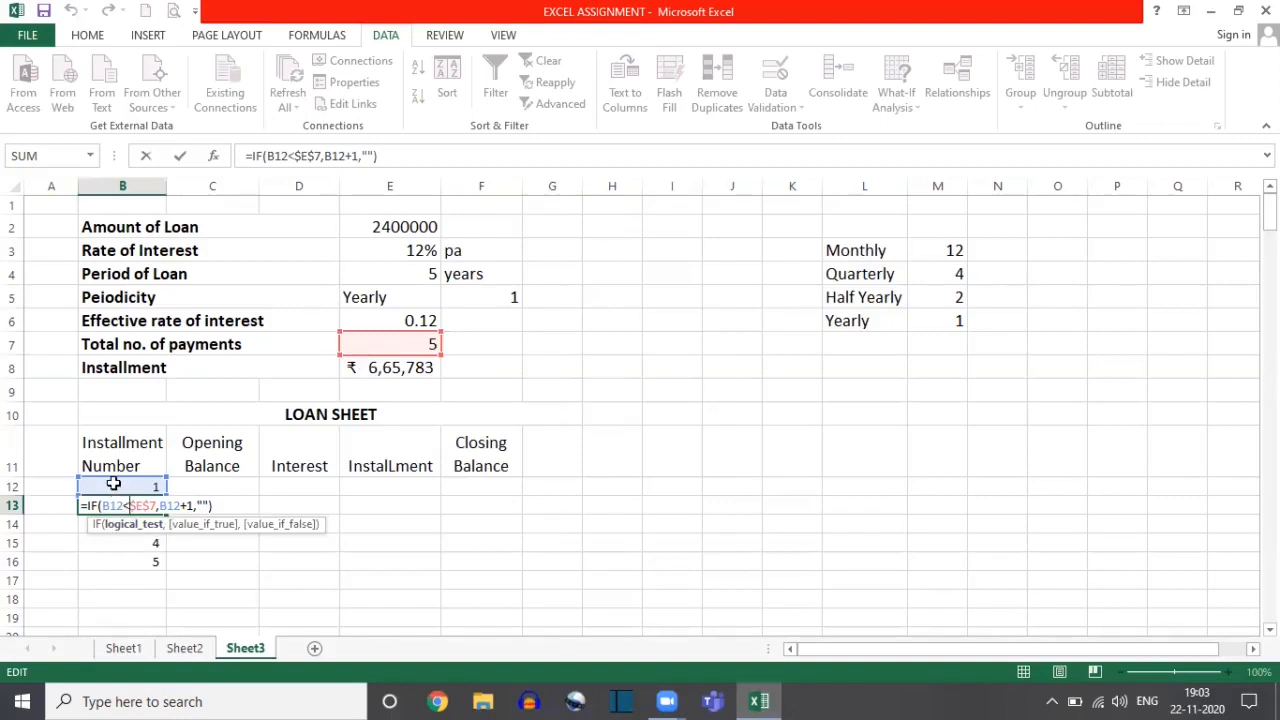
{"action": "left_click", "coordinate": [210, 505]}
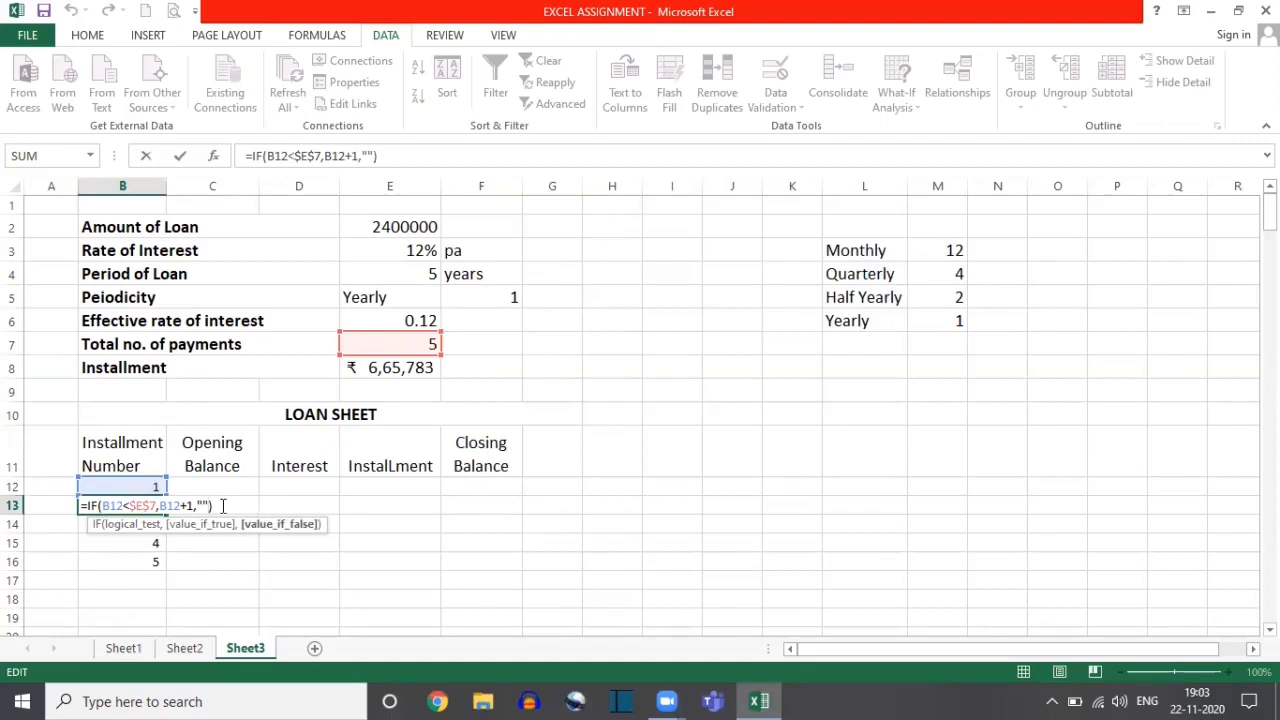
{"action": "key", "text": "Return"}
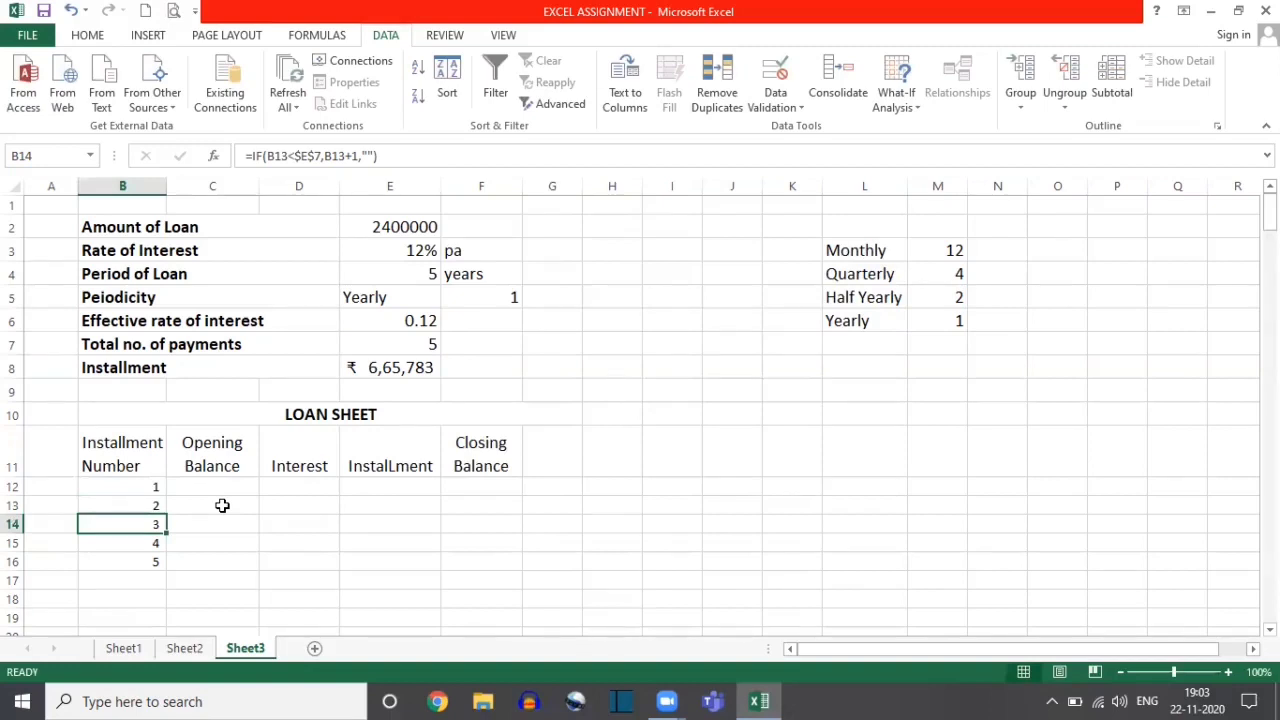
- Link the first opening balance in C12 to the loan amount with =E2
{"action": "left_click", "coordinate": [222, 486]}
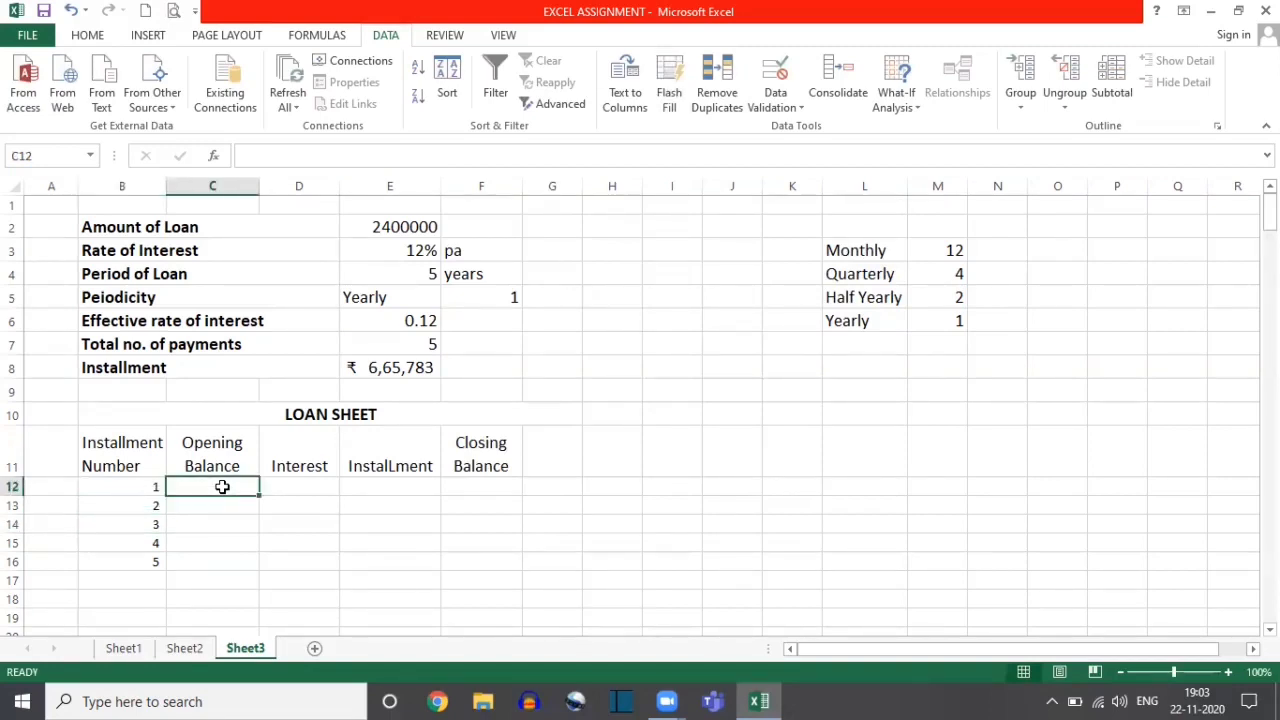
{"action": "type", "text": "="}
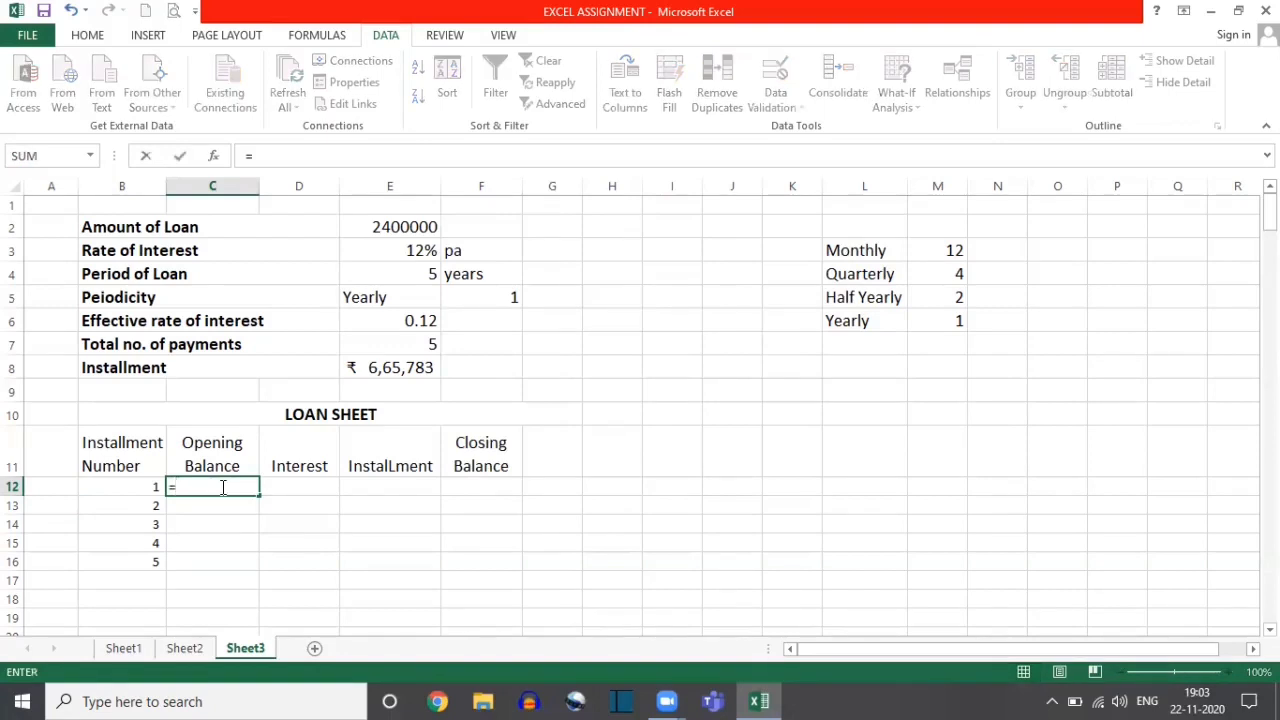
{"action": "left_click", "coordinate": [372, 228]}
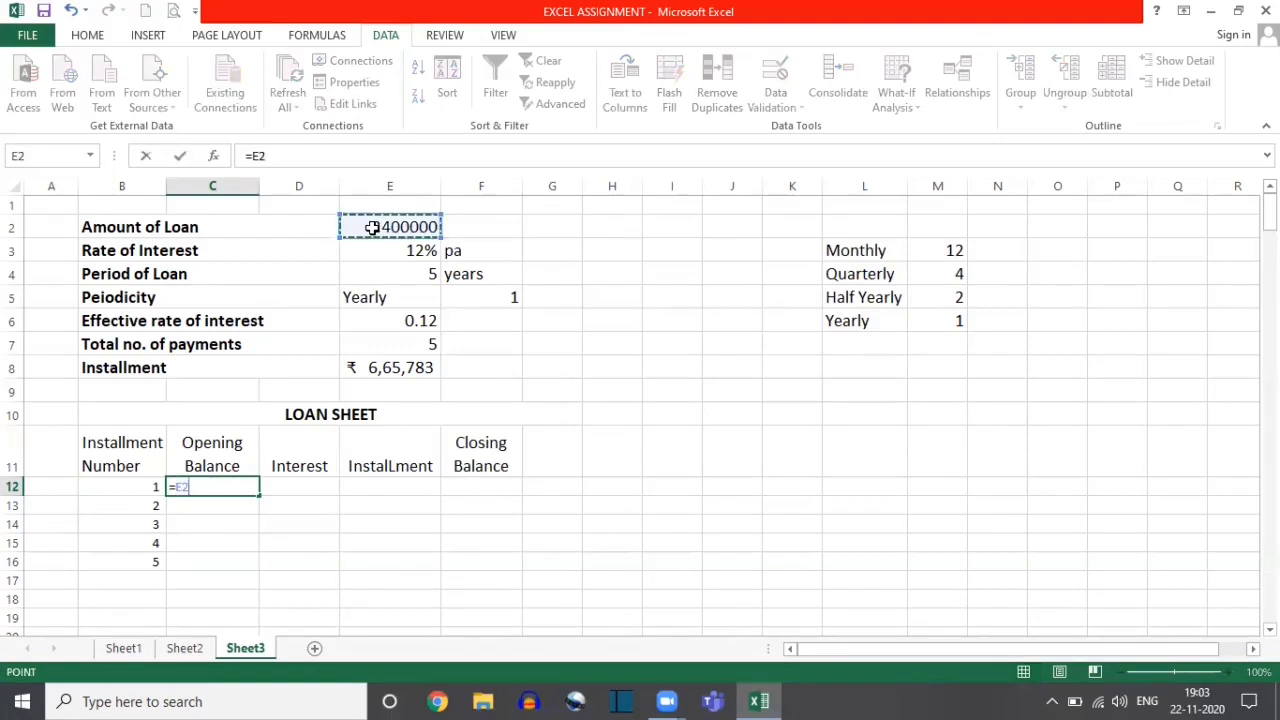
{"action": "key", "text": "Return"}
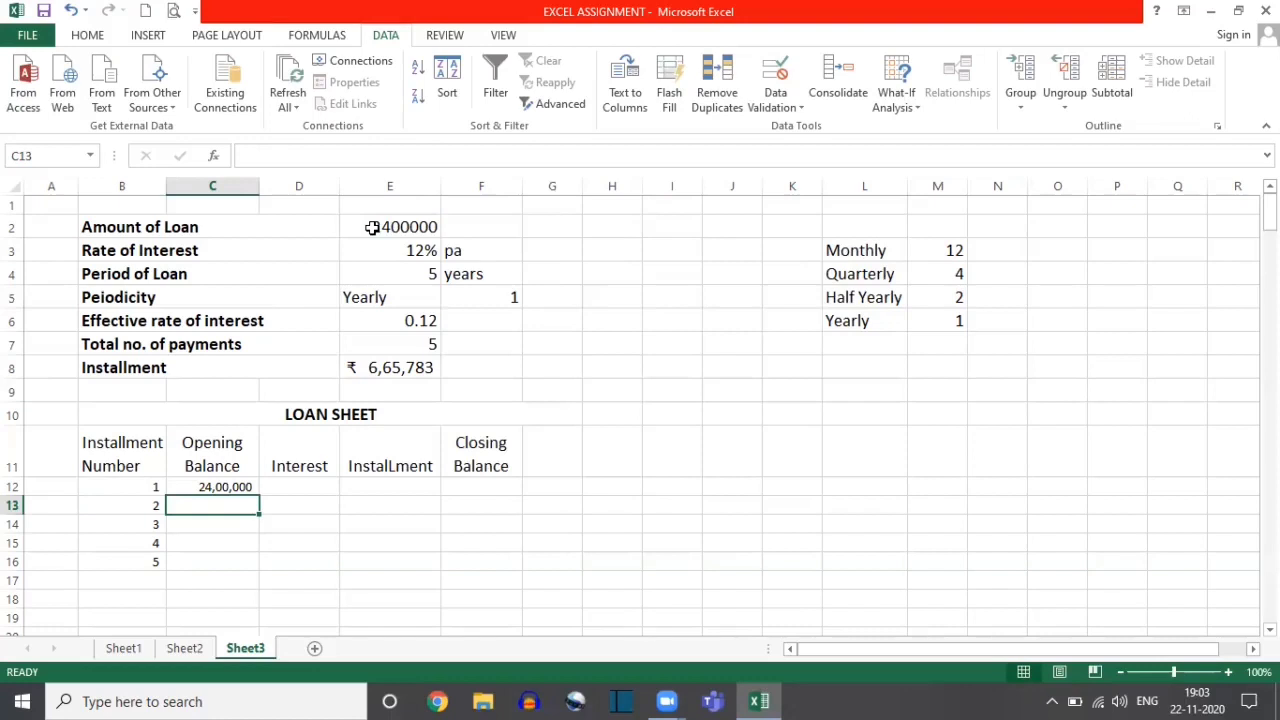
- Try calculating the first interest in D12 with the plain formula =C12*E6 and clear the cell
{"action": "left_click", "coordinate": [299, 489]}
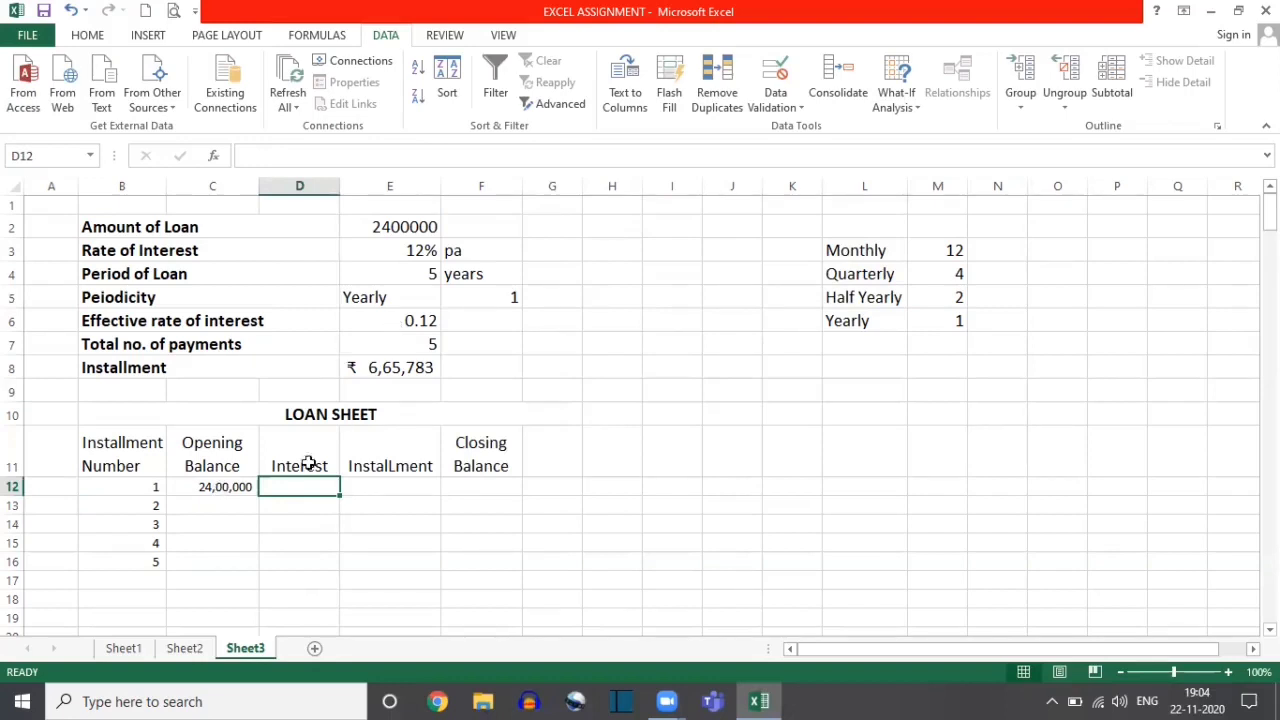
{"action": "type", "text": "="}
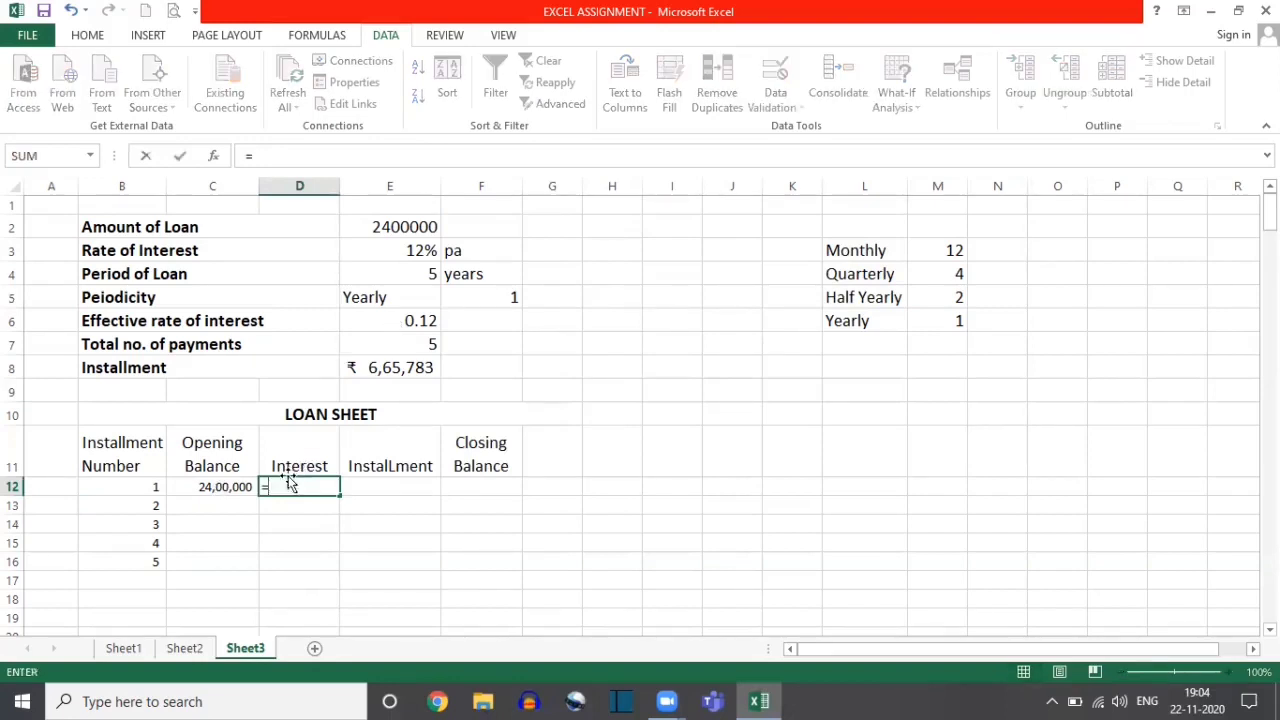
{"action": "left_click", "coordinate": [226, 489]}
{"action": "type", "text": "*"}
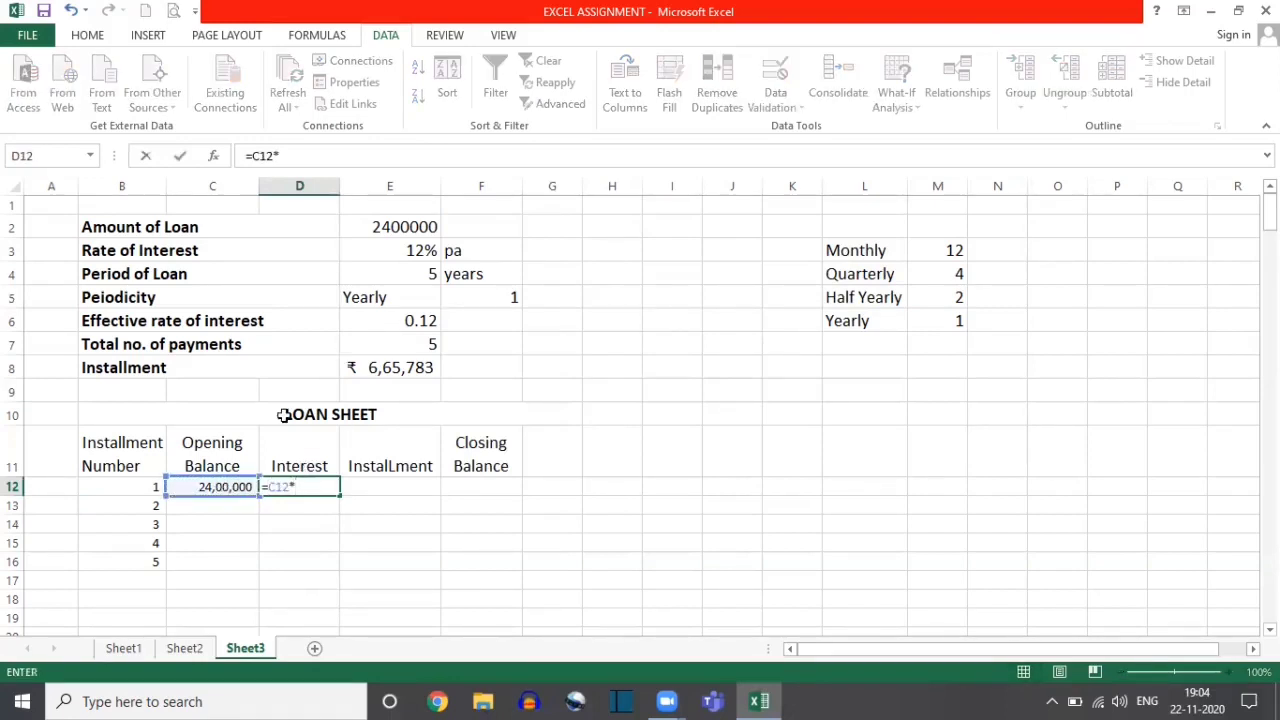
{"action": "left_click", "coordinate": [398, 320]}
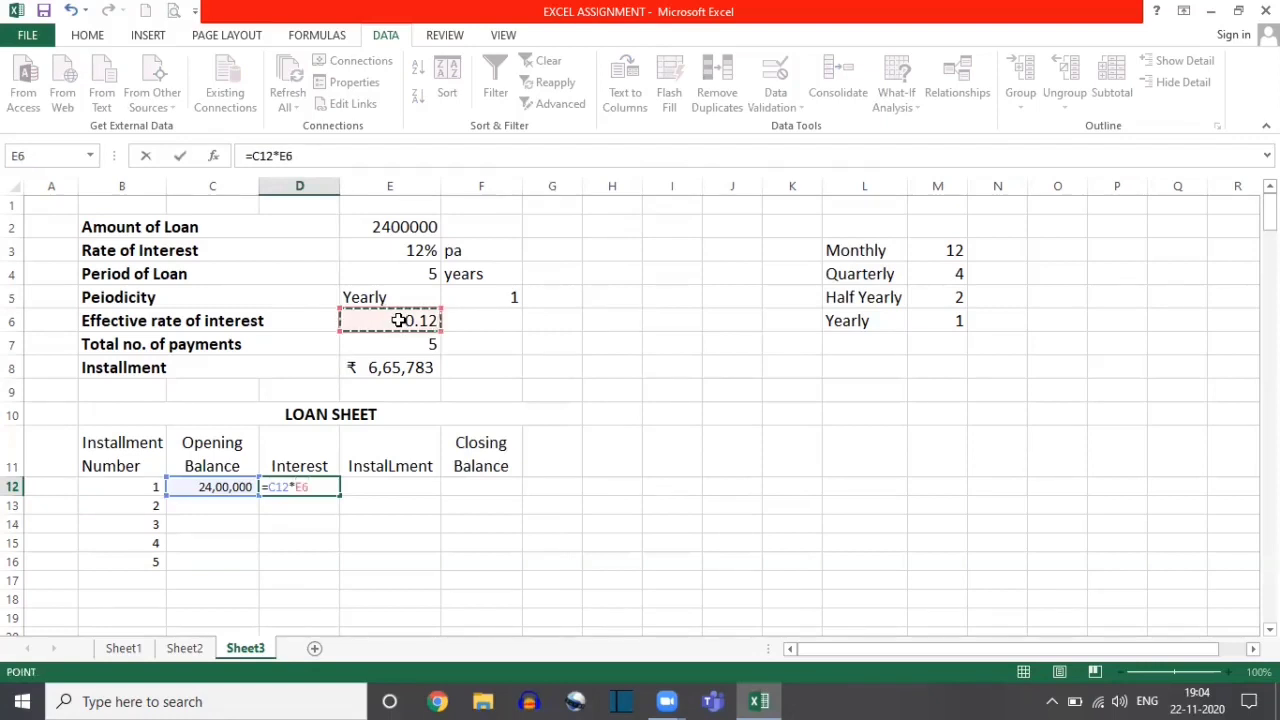
{"action": "key", "text": "Return"}
{"action": "left_click", "coordinate": [292, 487]}
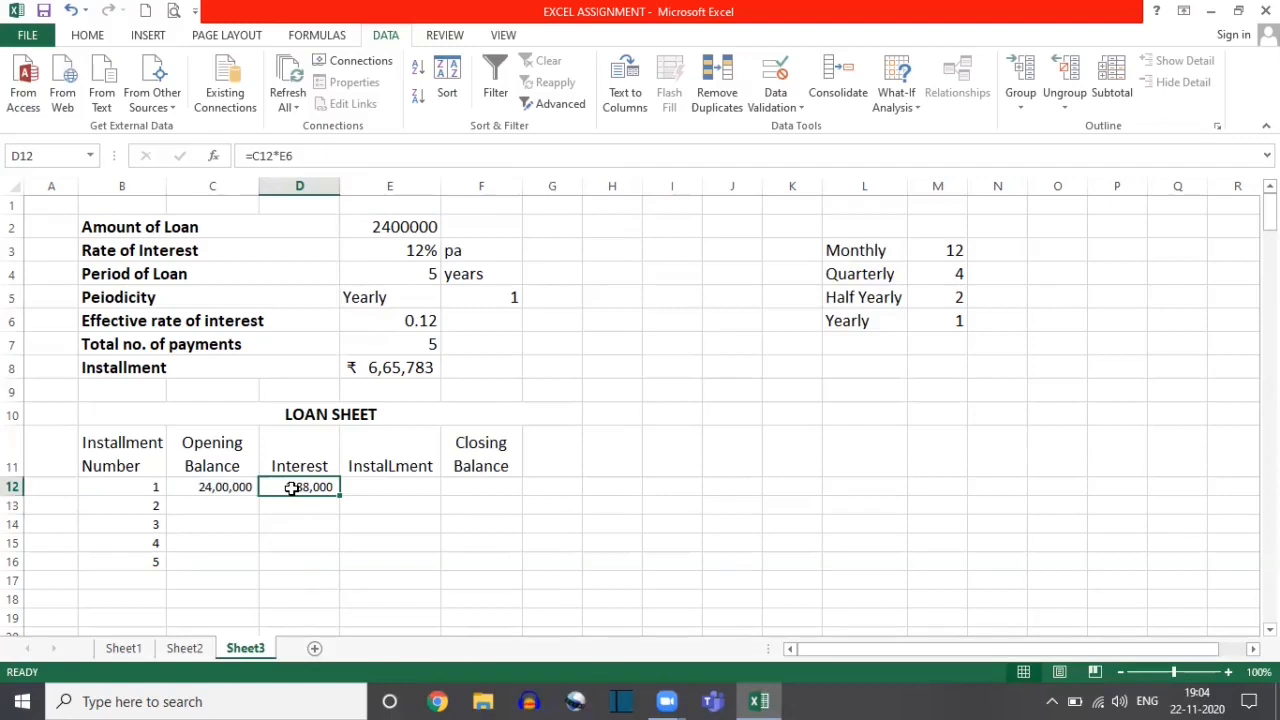
{"action": "key", "text": "Delete"}
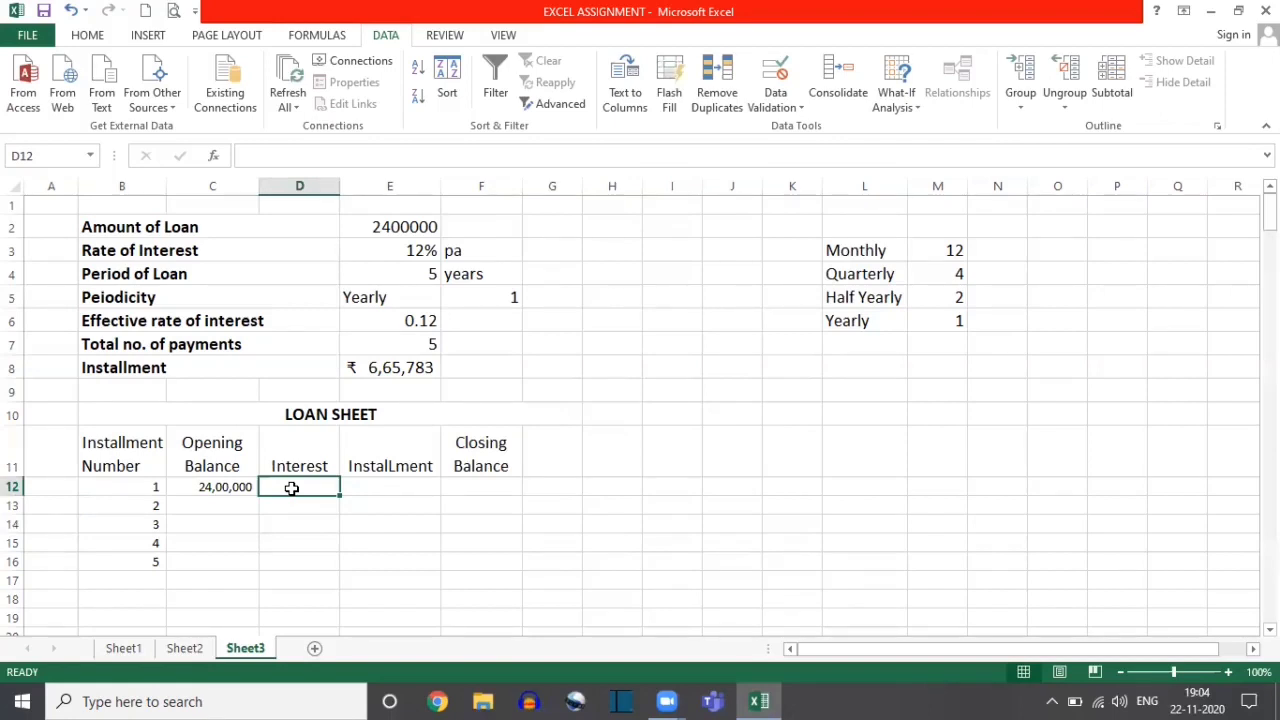
- Calculate the first interest in D12 with =IF(B12="","",C12*$E$6), locking the effective rate reference
{"action": "type", "text": "="}
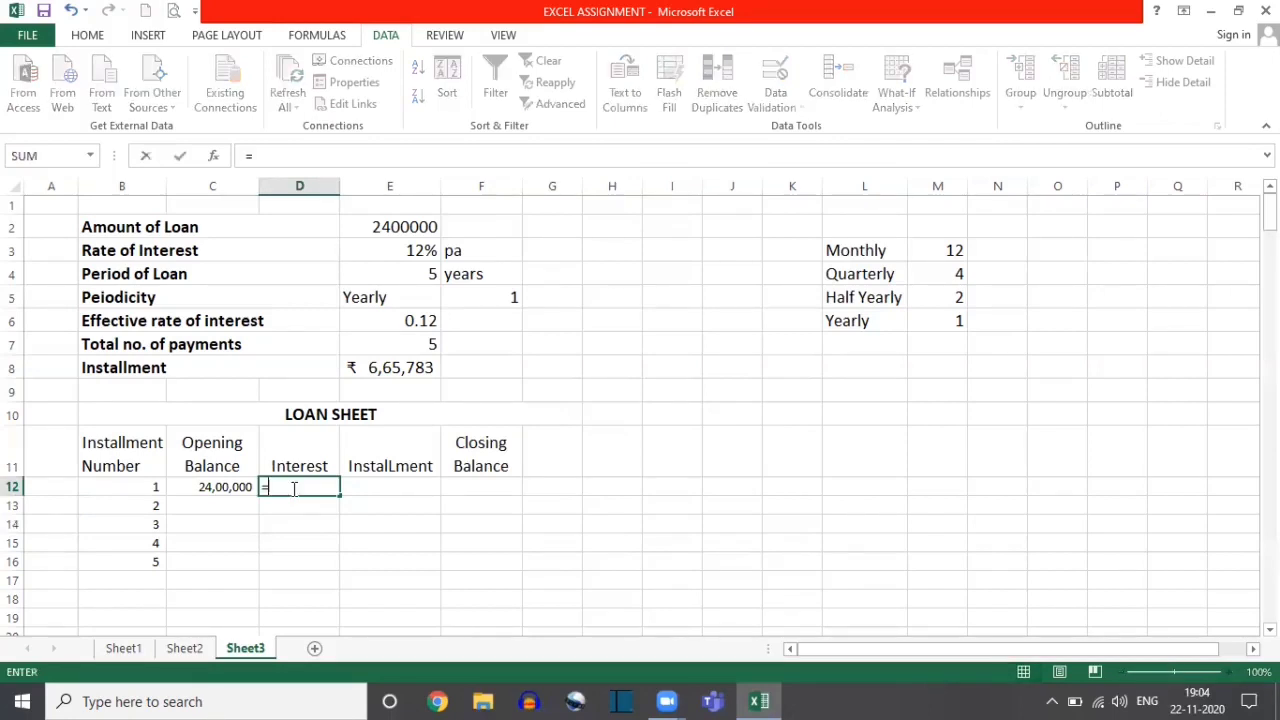
{"action": "type", "text": "IF("}
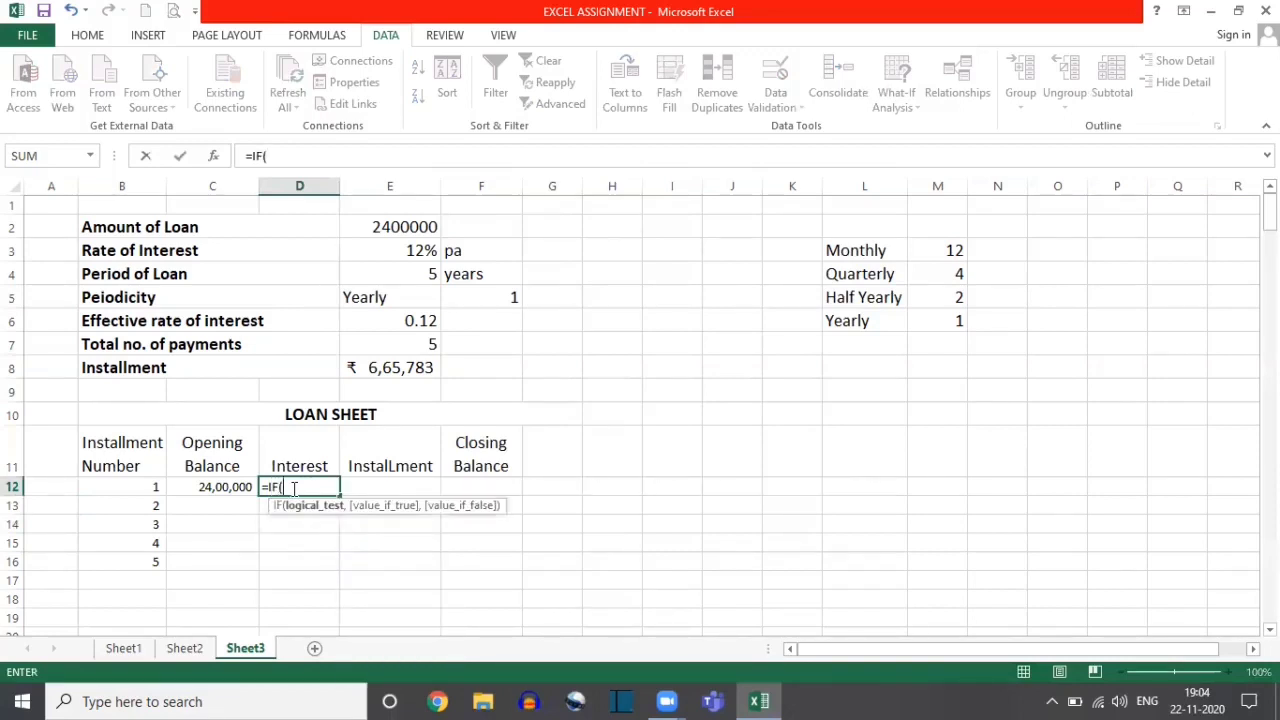
{"action": "left_click", "coordinate": [136, 484]}
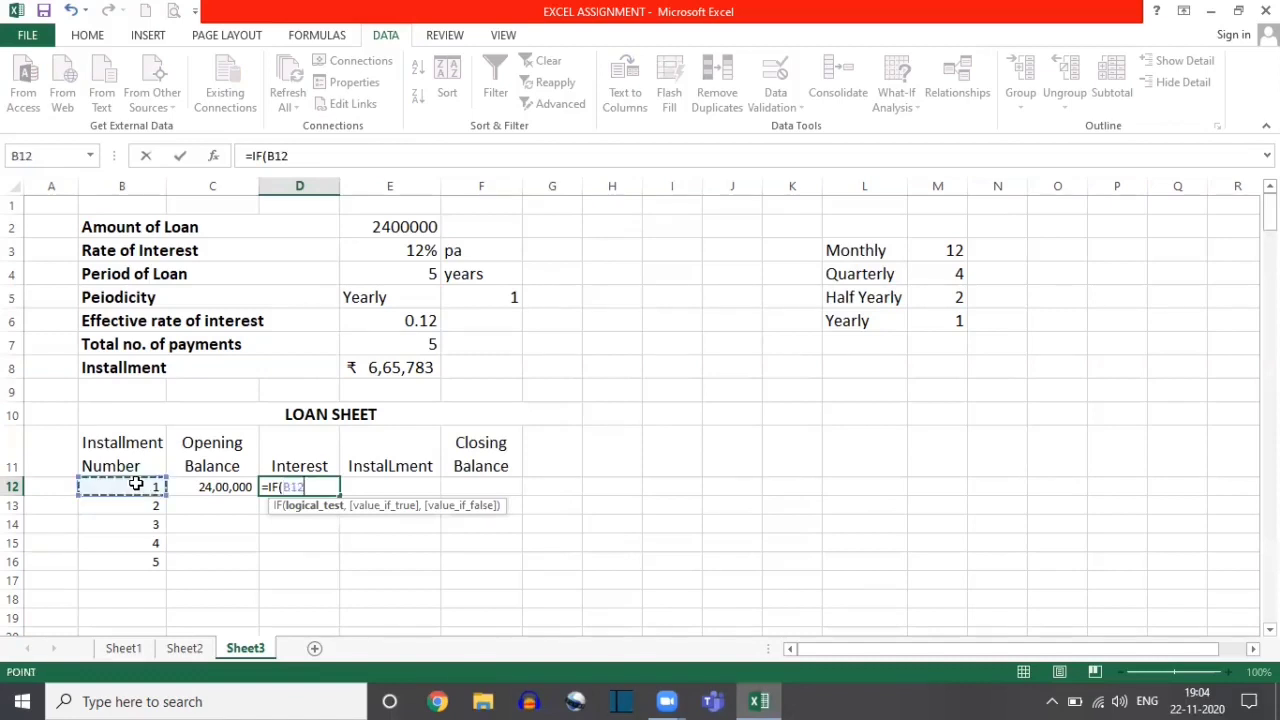
{"action": "type", "text": "="}
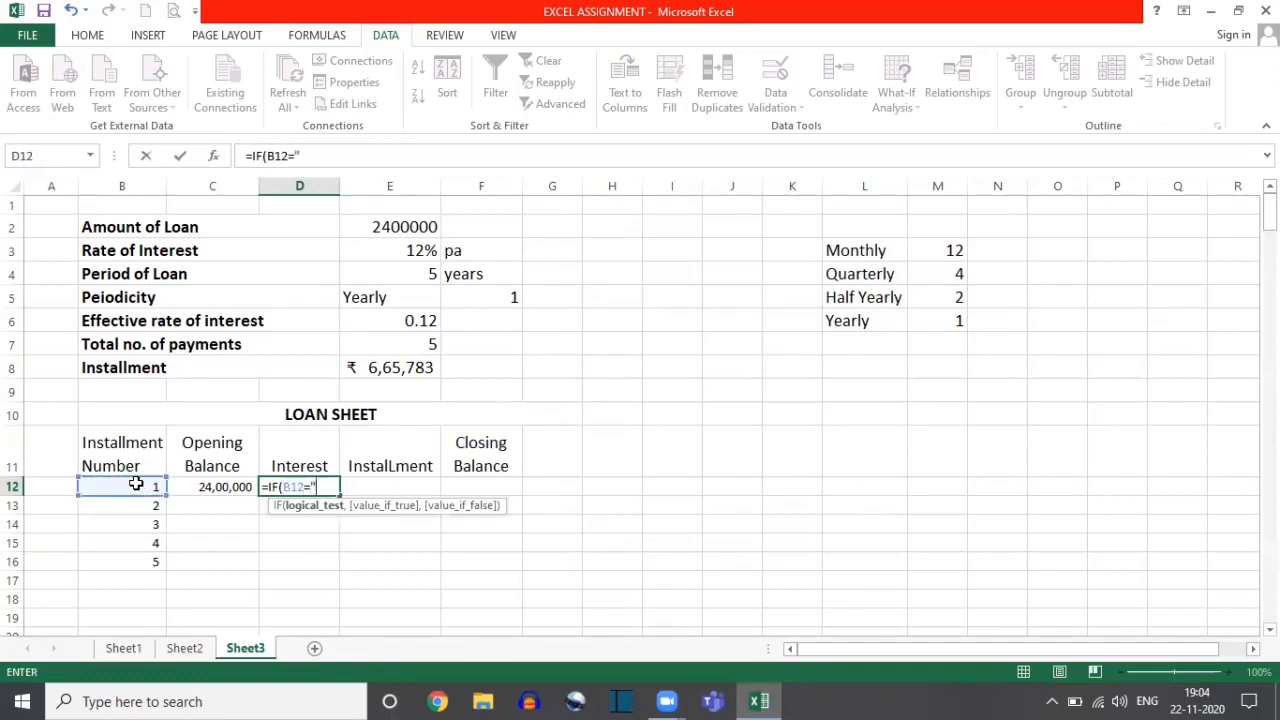
{"action": "type", "text": "\"\","}
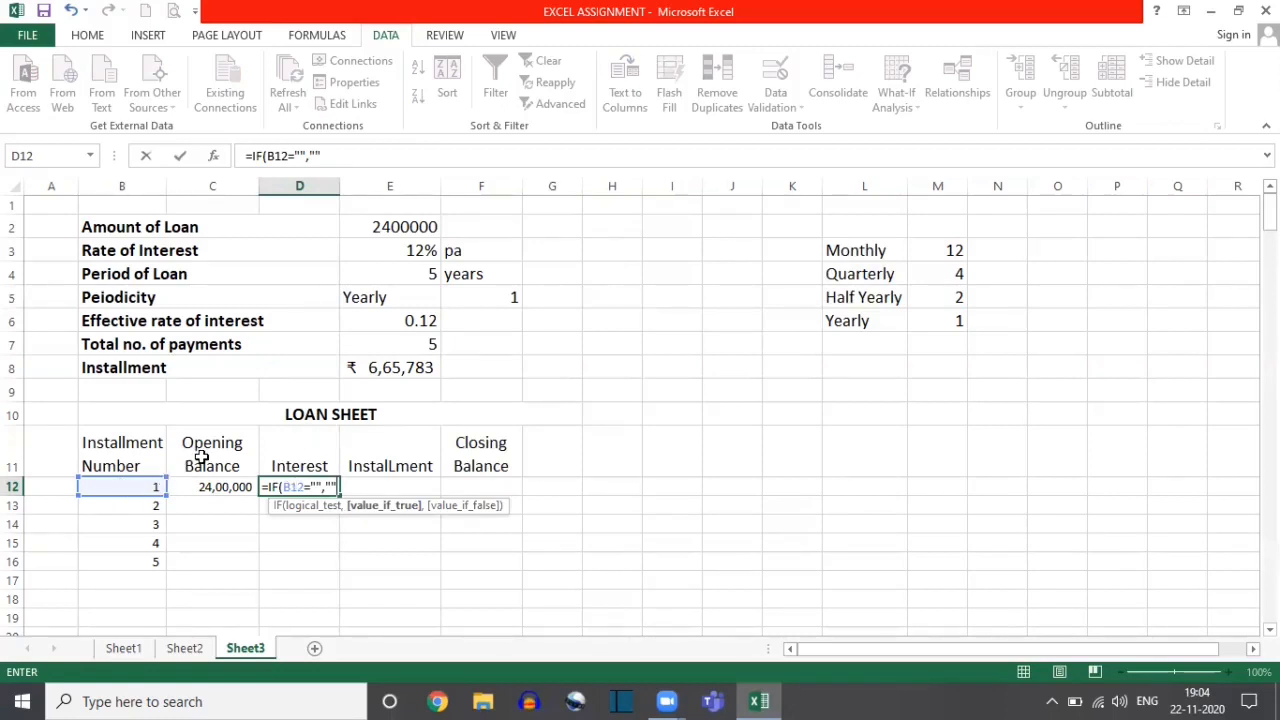
{"action": "type", "text": ","}
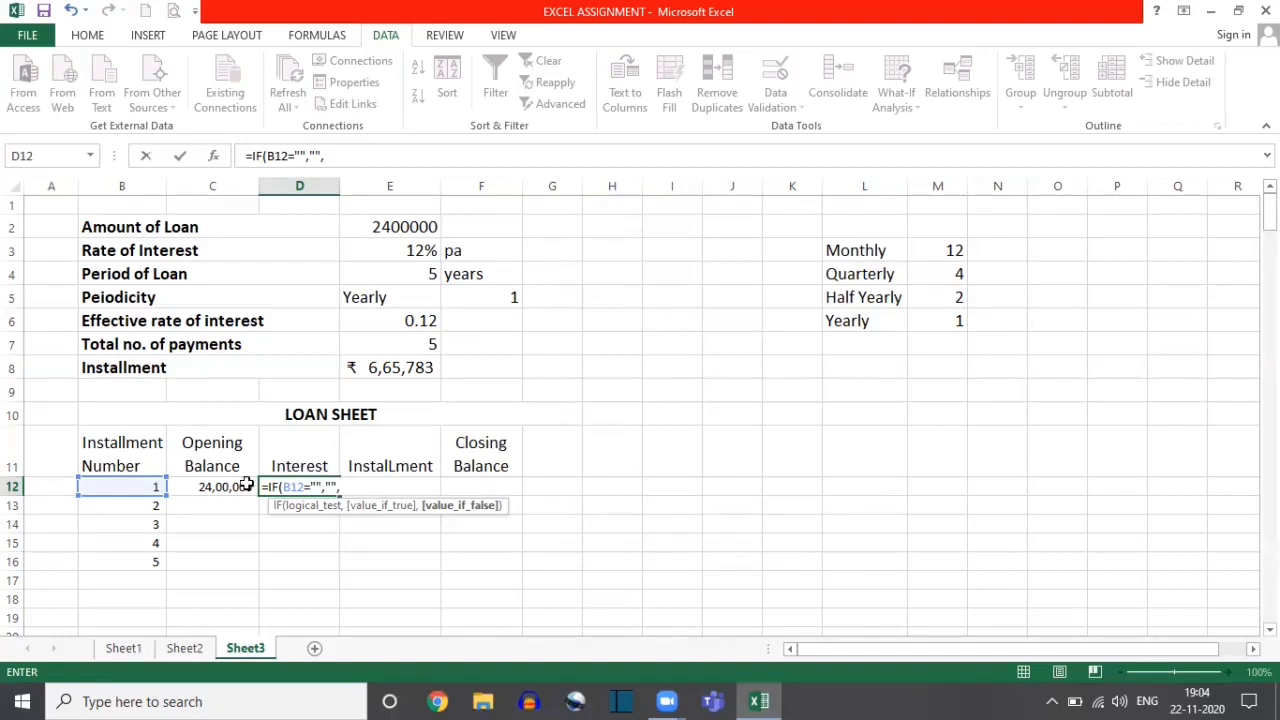
{"action": "left_click", "coordinate": [228, 487]}
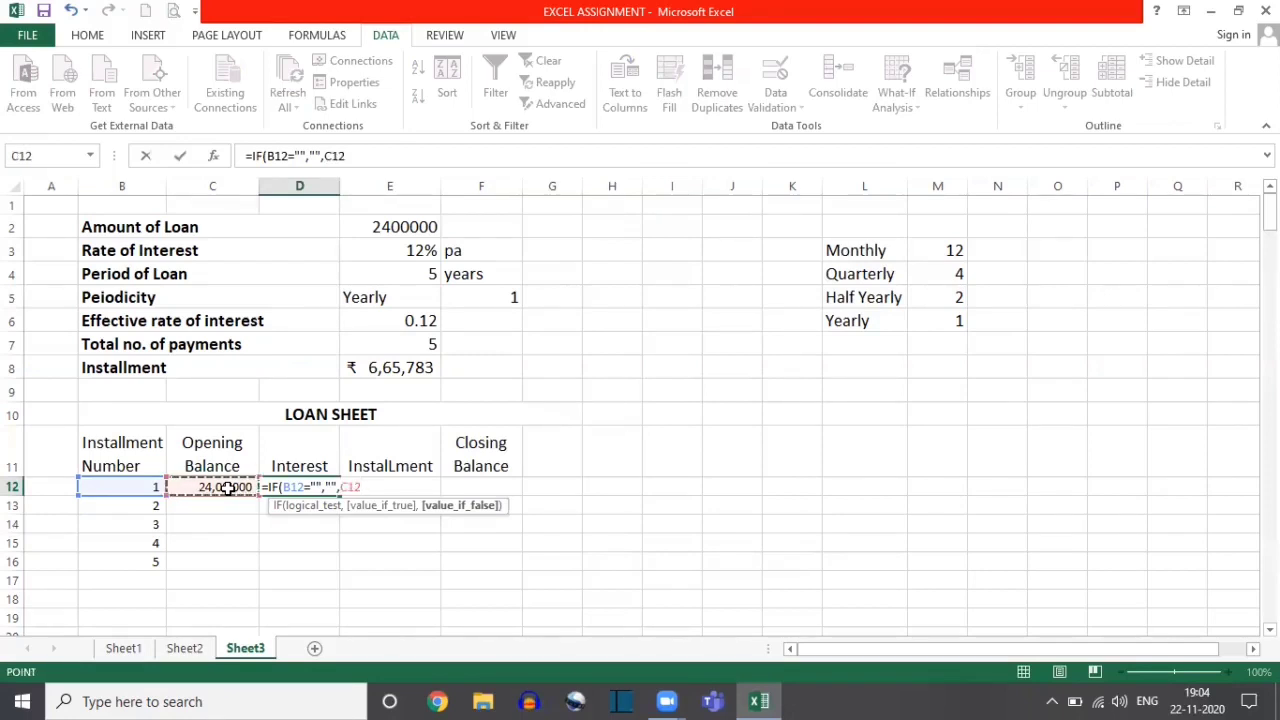
{"action": "type", "text": "*"}
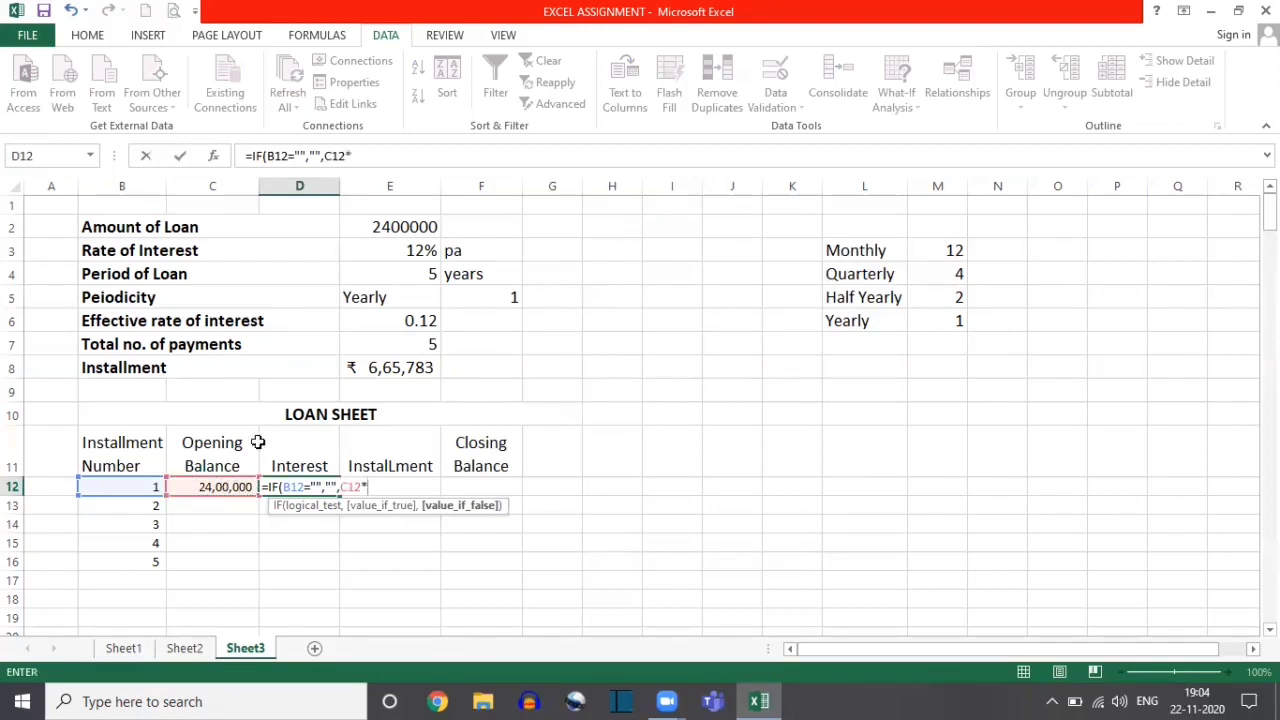
{"action": "left_click", "coordinate": [389, 321]}
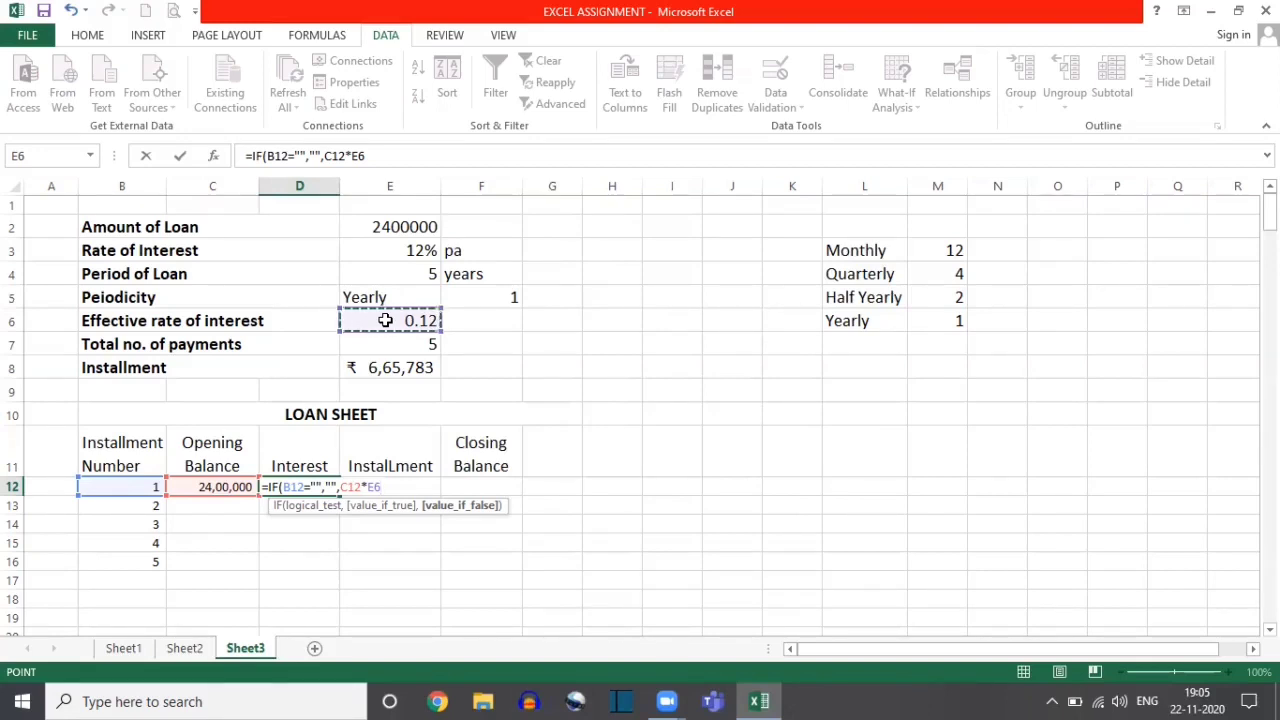
{"action": "key", "text": "F4"}
{"action": "left_click", "coordinate": [297, 484]}
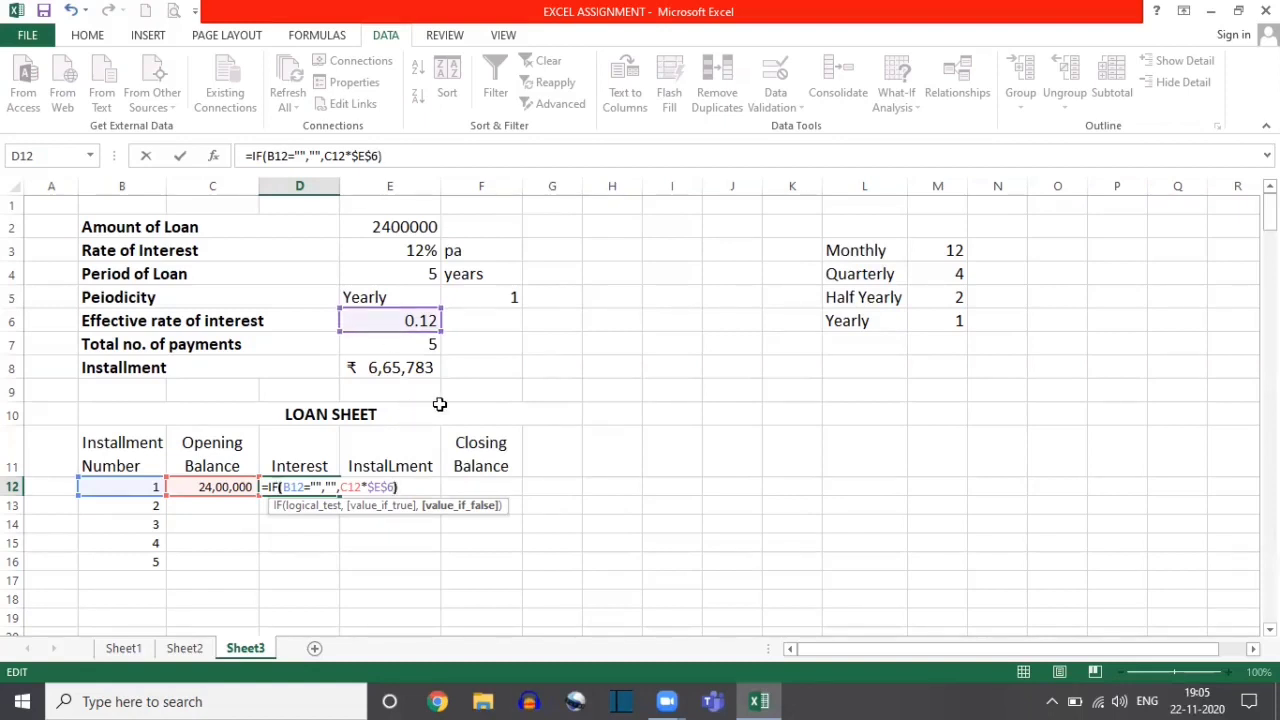
{"action": "key", "text": "Return"}
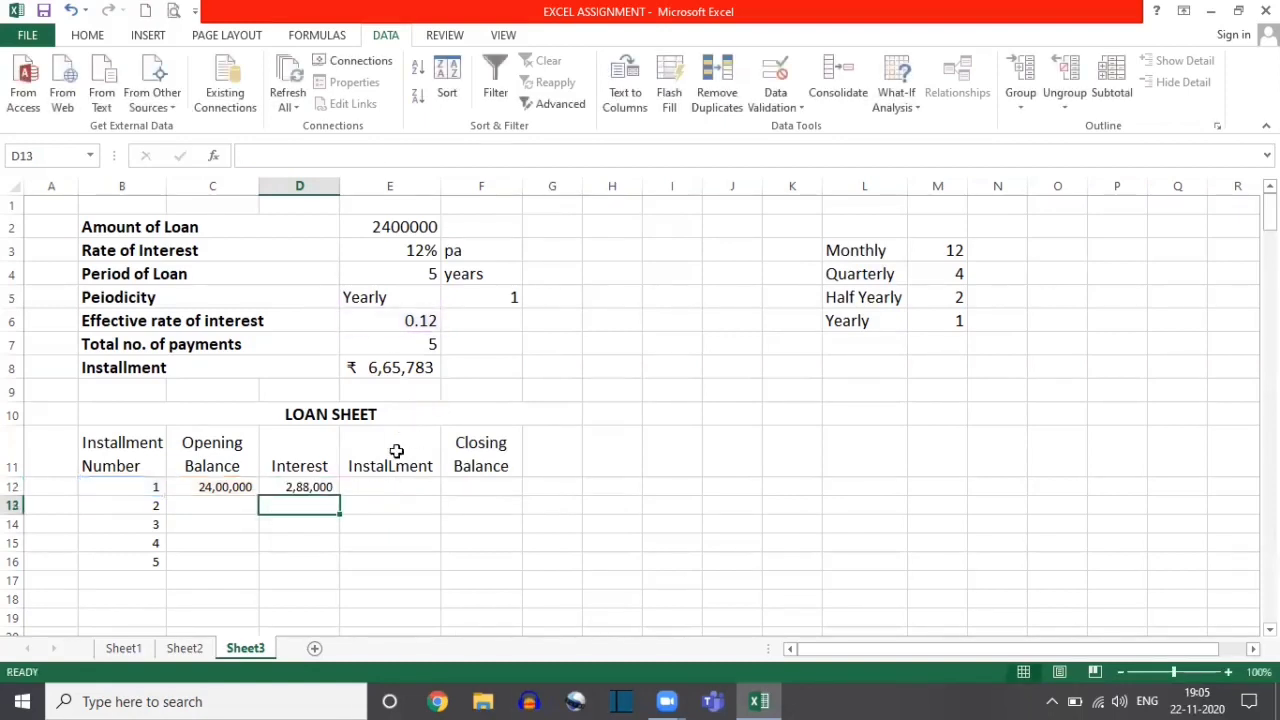
- Examine the blank-check part of the IF formula in the first interest cell D12
{"action": "left_click", "coordinate": [325, 481]}
{"action": "double_click", "coordinate": [325, 484]}
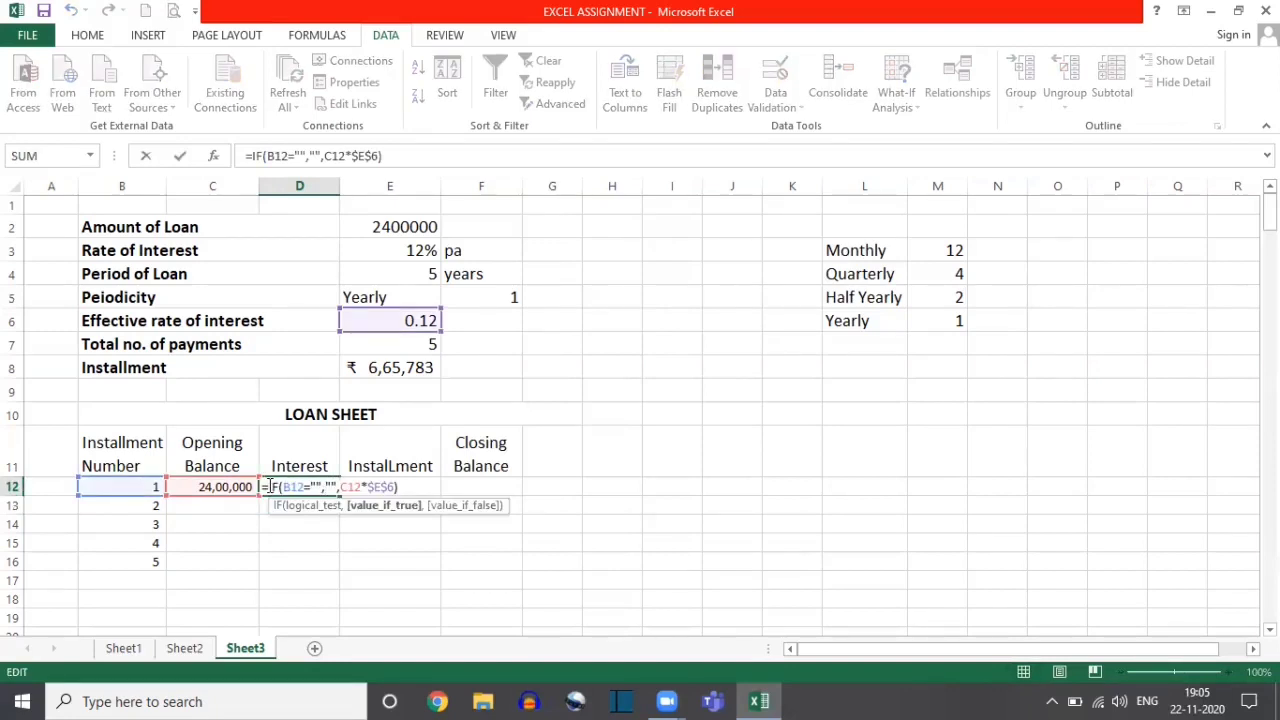
{"action": "left_click_drag", "start_coordinate": [270, 486], "coordinate": [345, 486]}
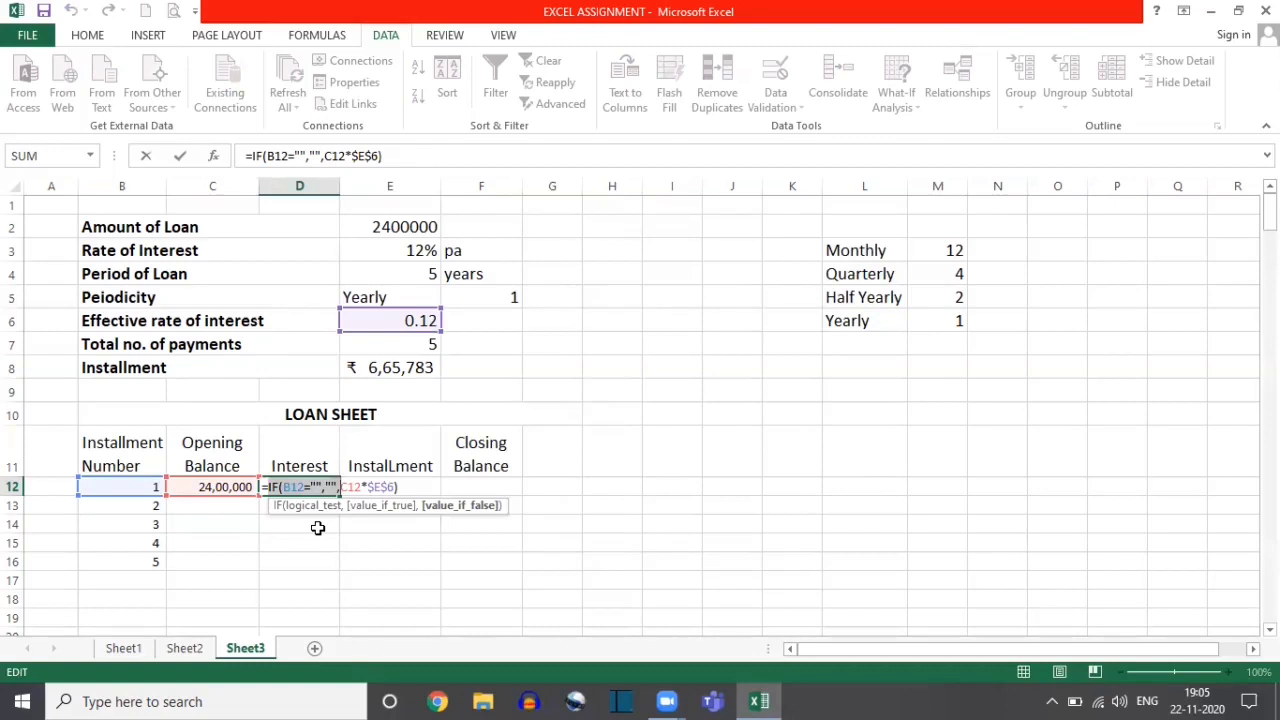
{"action": "key", "text": "Return"}
- Try the plain interest formula =C12*$E$6 in D12 and fill it down the Interest column
{"action": "left_click", "coordinate": [305, 486]}
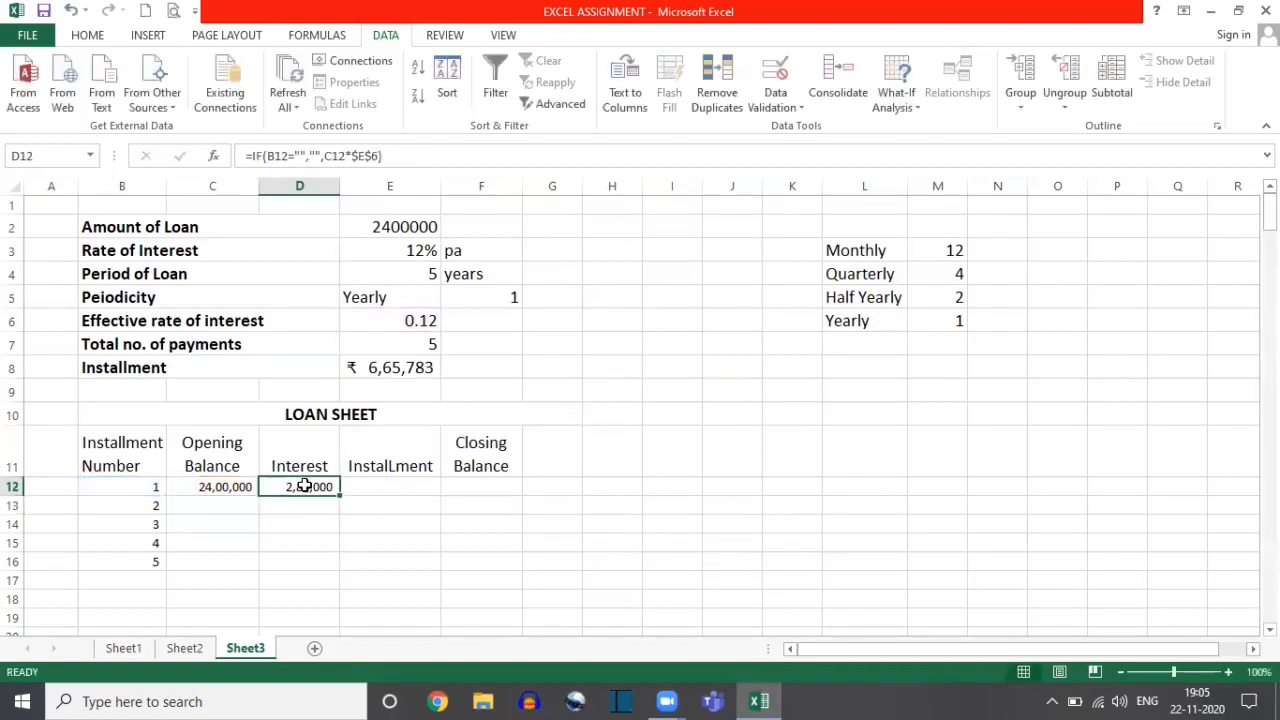
{"action": "type", "text": "="}
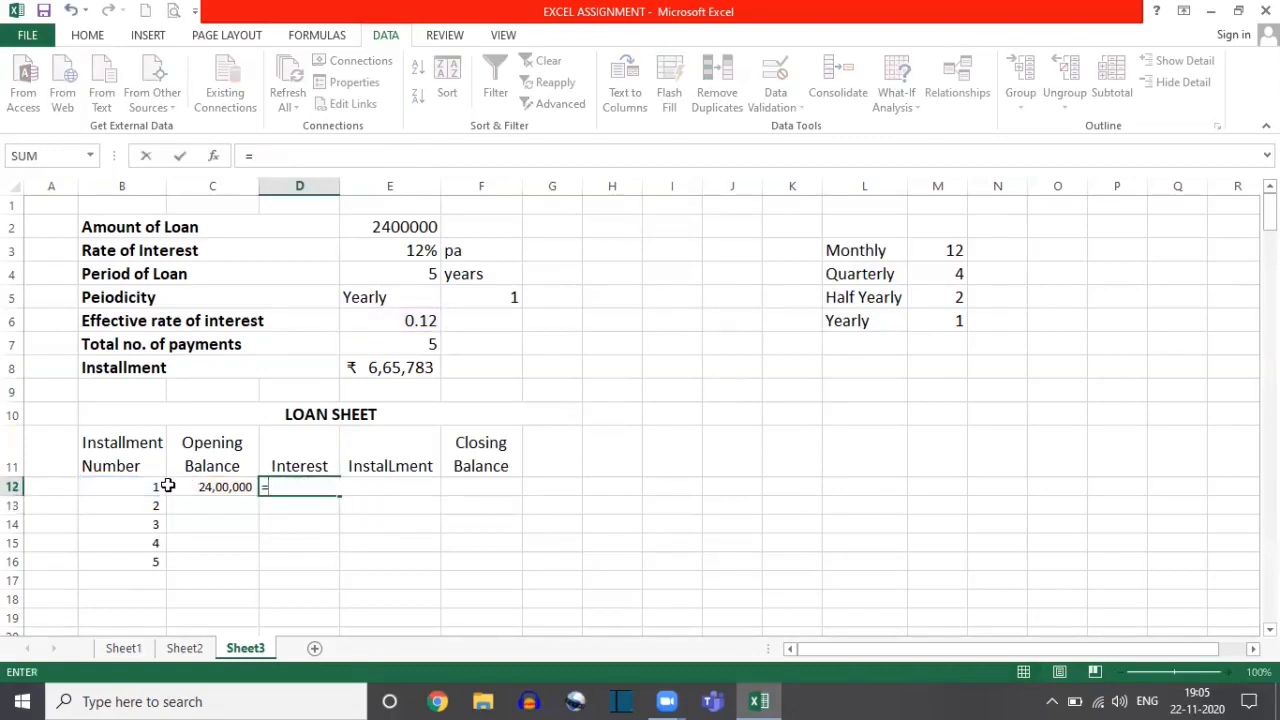
{"action": "left_click", "coordinate": [171, 486]}
{"action": "type", "text": "="}
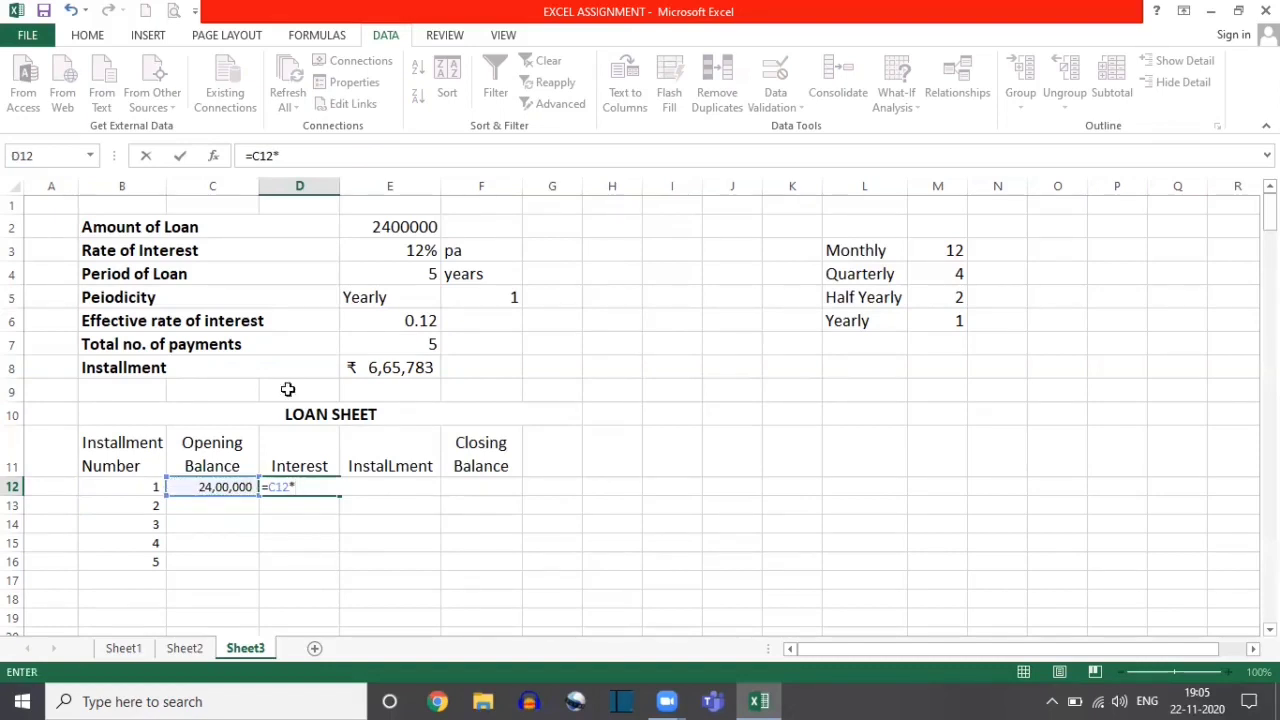
{"action": "left_click", "coordinate": [380, 325]}
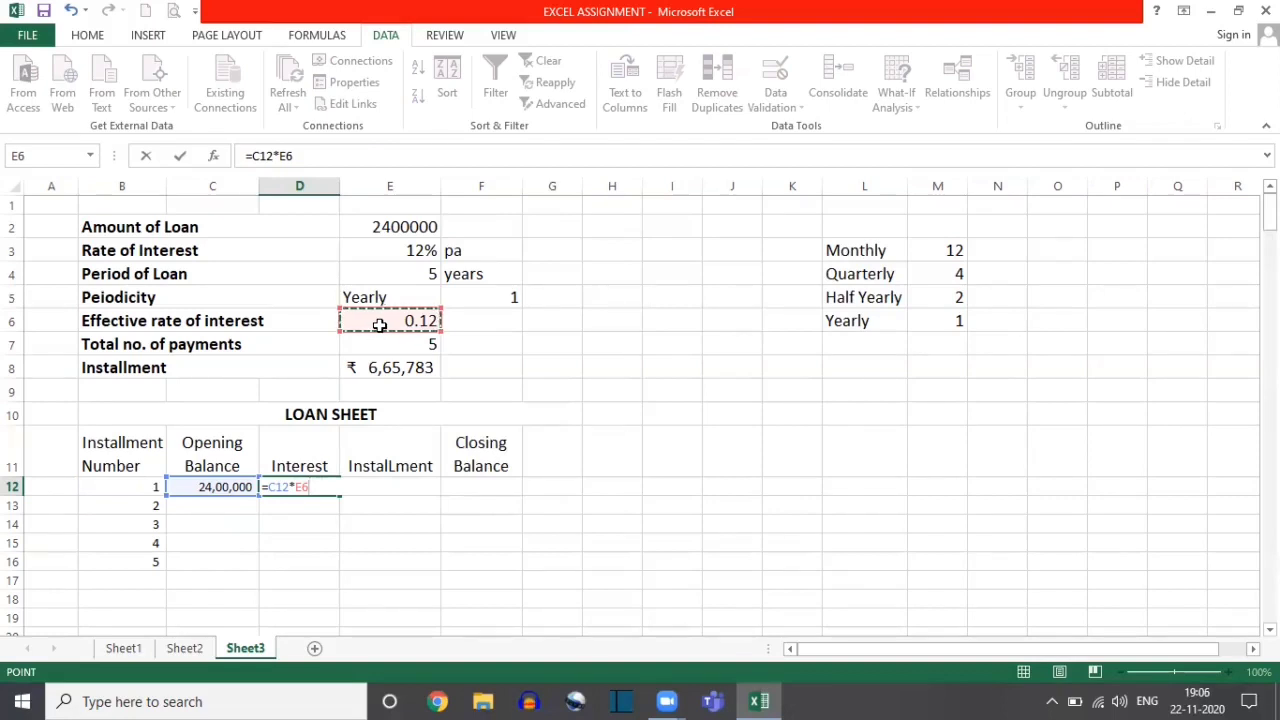
{"action": "key", "text": "F4"}
{"action": "key", "text": "Return"}
{"action": "left_click", "coordinate": [302, 487]}
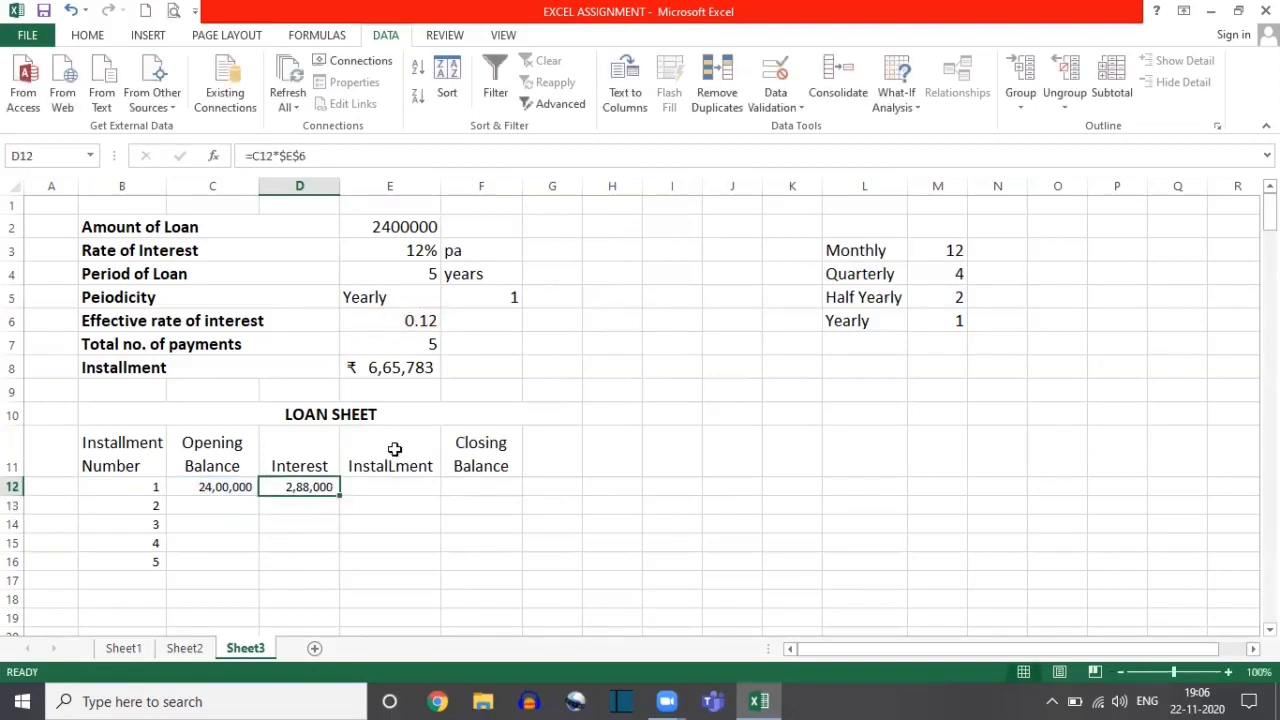
{"action": "double_click", "coordinate": [341, 493]}
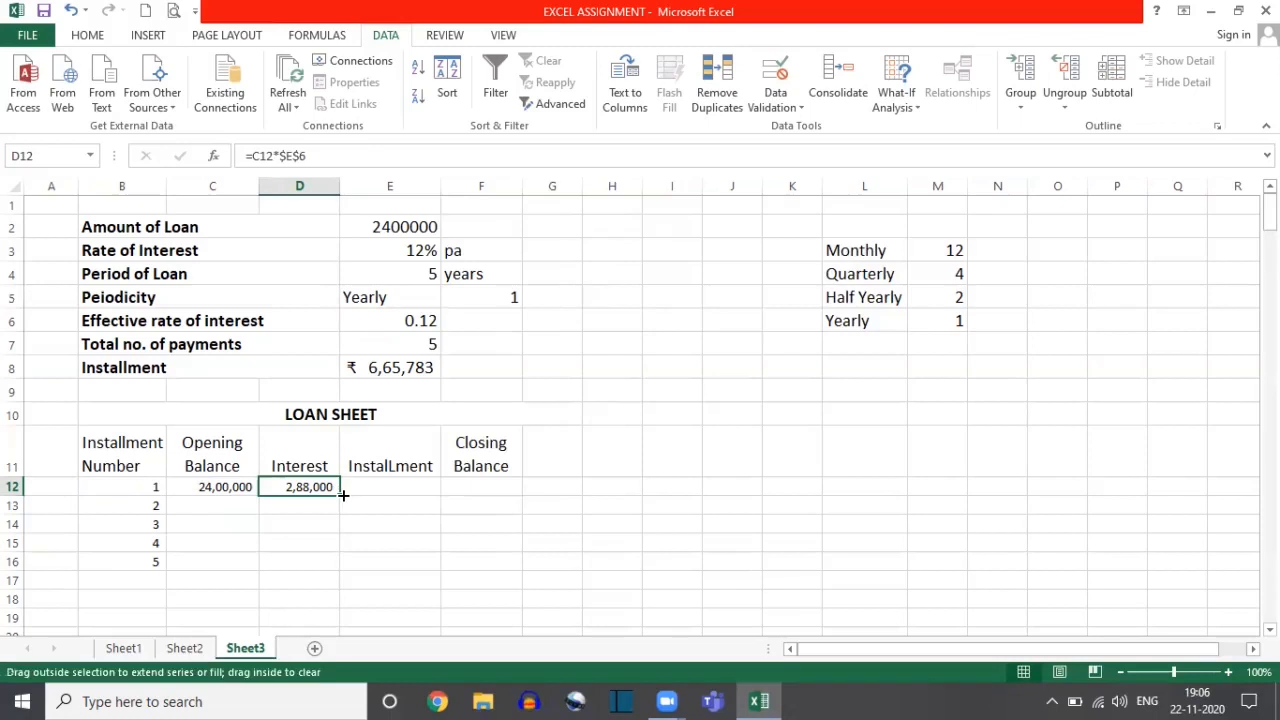
- Examine the filled interest cells against the installment numbers, including the rows beyond the last installment
{"action": "left_click", "coordinate": [286, 561]}
{"action": "left_click_drag", "start_coordinate": [295, 504], "coordinate": [297, 600]}
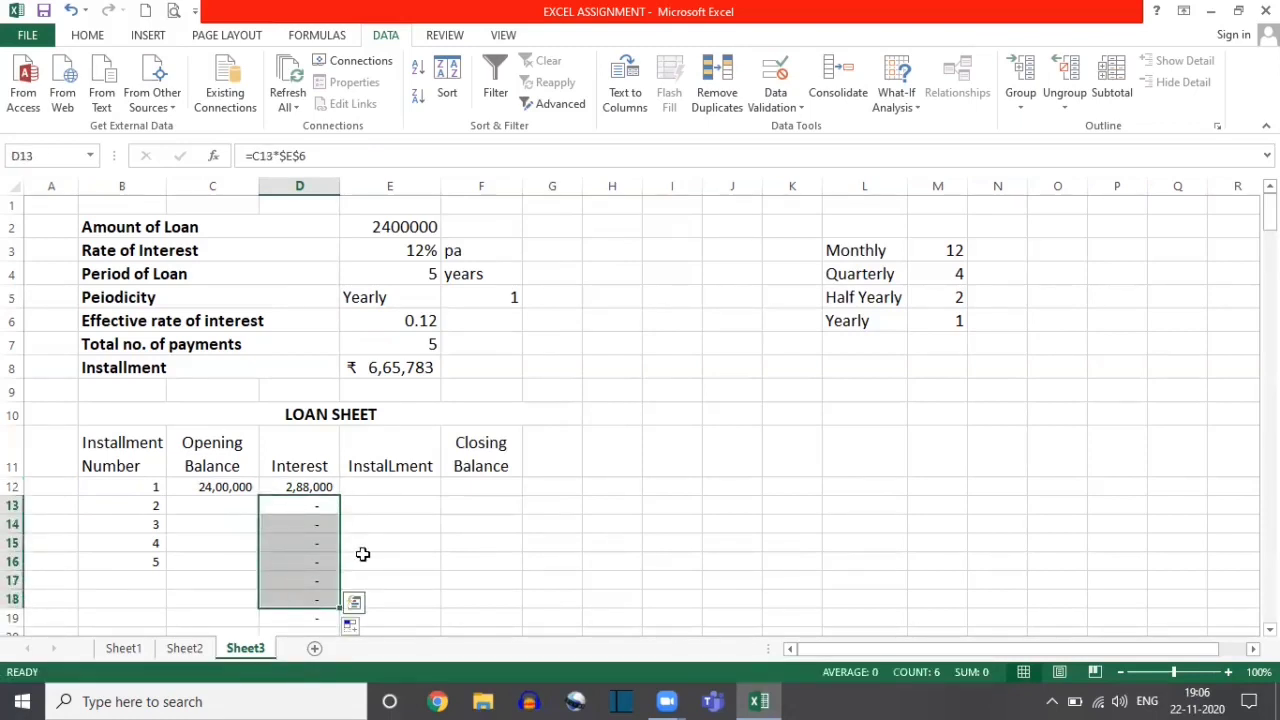
{"action": "scroll", "coordinate": [363, 554], "scroll_direction": "down", "scroll_amount": 3}
{"action": "scroll", "coordinate": [363, 554], "scroll_direction": "up", "scroll_amount": 3}
{"action": "left_click", "coordinate": [232, 505]}
{"action": "left_click", "coordinate": [274, 505]}
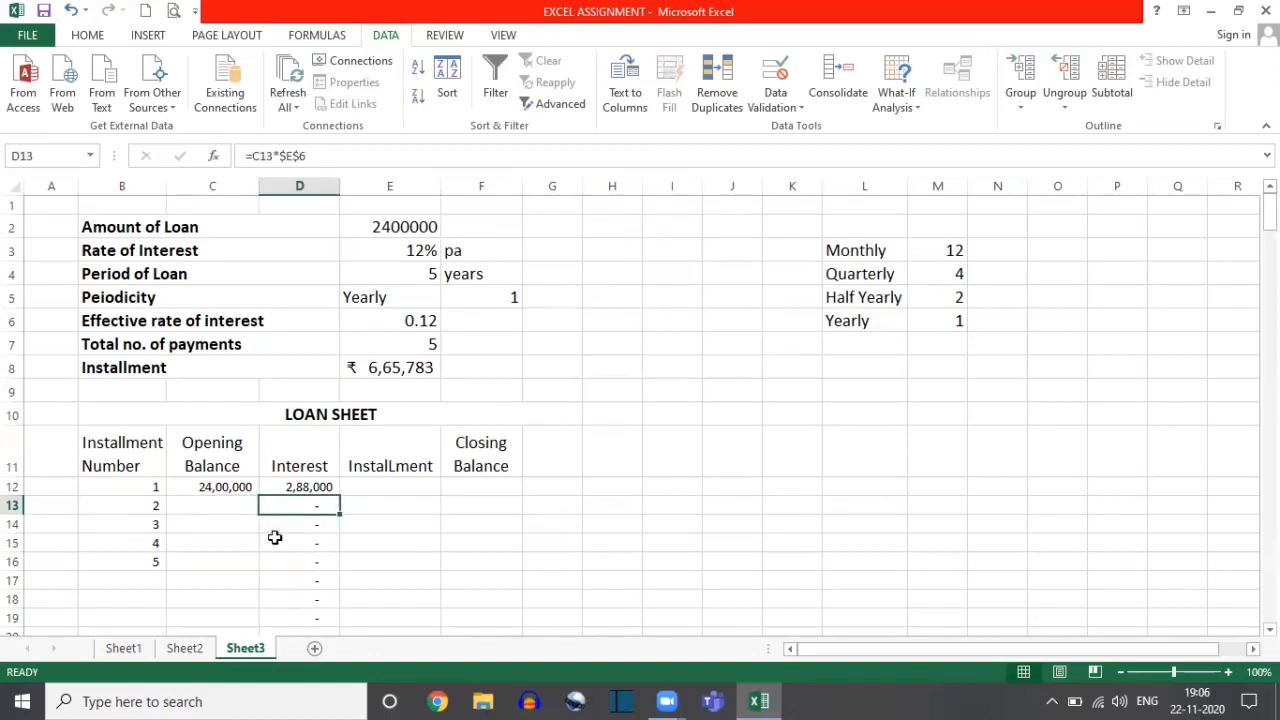
{"action": "left_click", "coordinate": [152, 556]}
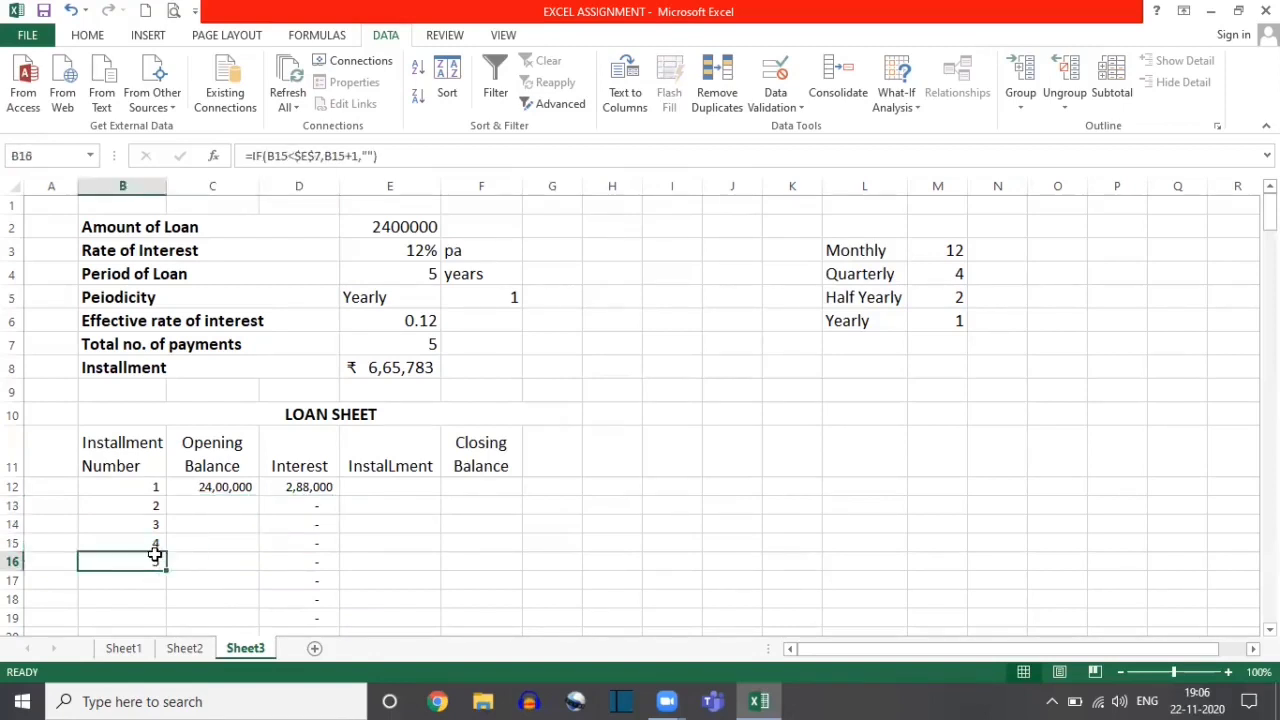
{"action": "left_click", "coordinate": [327, 565]}
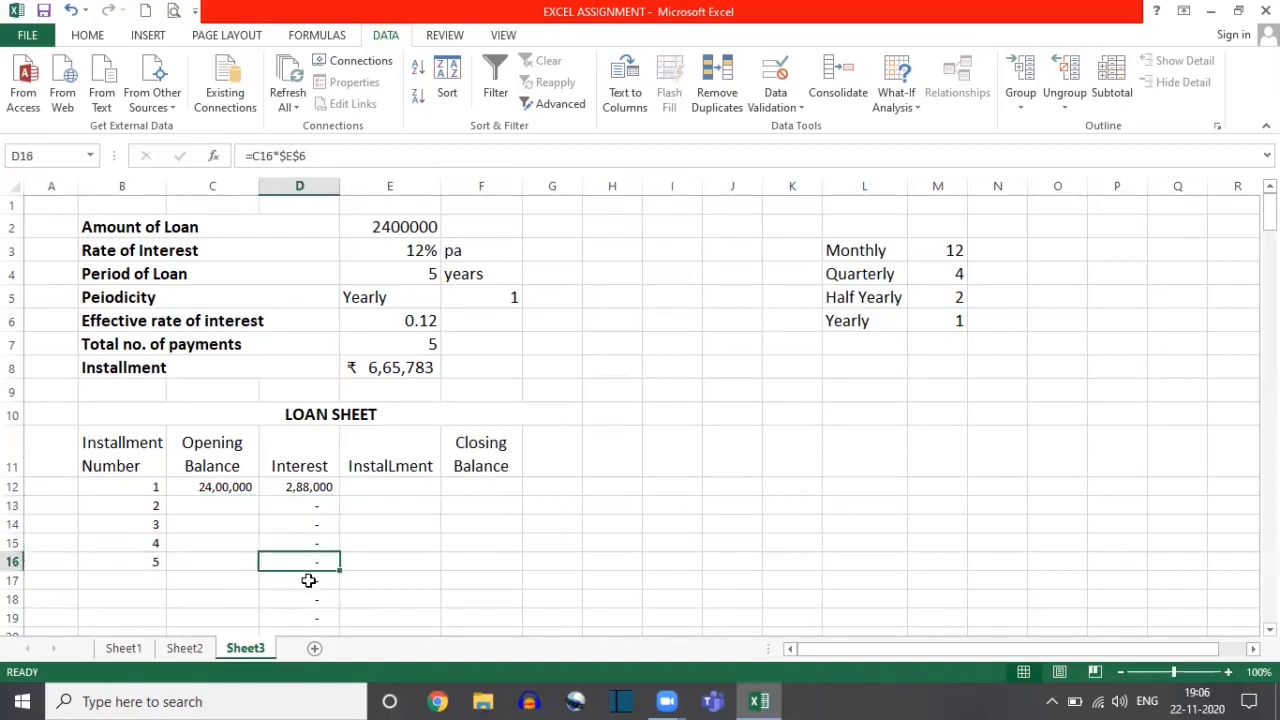
{"action": "mouse_move", "coordinate": [309, 580]}
{"action": "left_mouse_down"}
{"action": "mouse_move", "coordinate": [314, 651]}
{"action": "mouse_move", "coordinate": [309, 583]}
{"action": "left_mouse_up"}
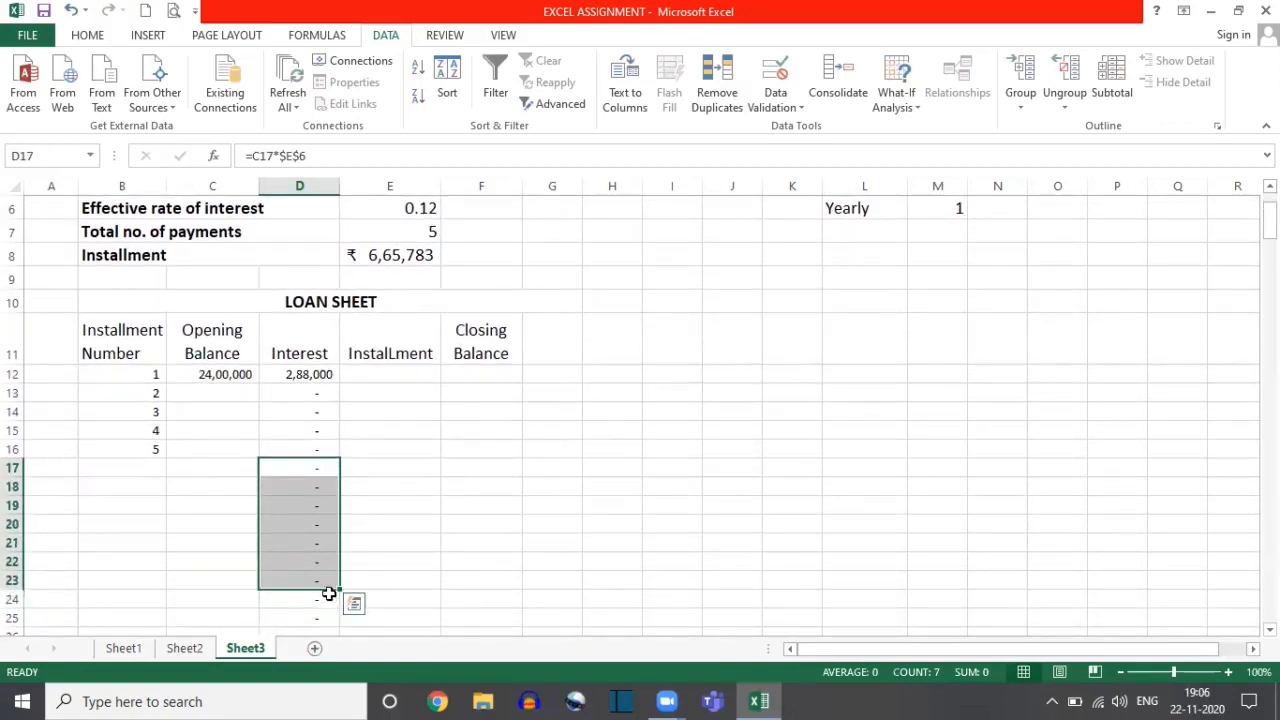
{"action": "scroll", "coordinate": [278, 404], "scroll_direction": "up", "scroll_amount": 1}
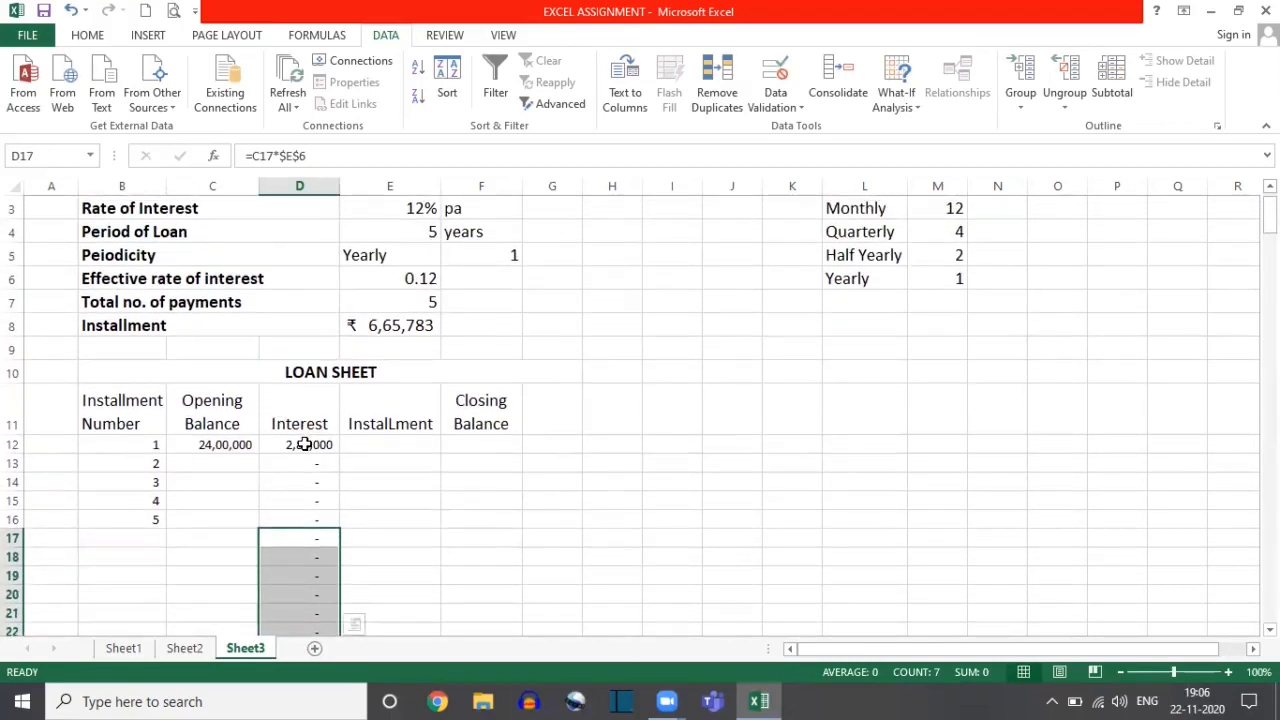
- Replace the first interest formula in D12 with =IF(B12="","",C12*$E$6), keeping the effective rate reference absolute
{"action": "left_click", "coordinate": [304, 444]}
{"action": "type", "text": "=IF"}
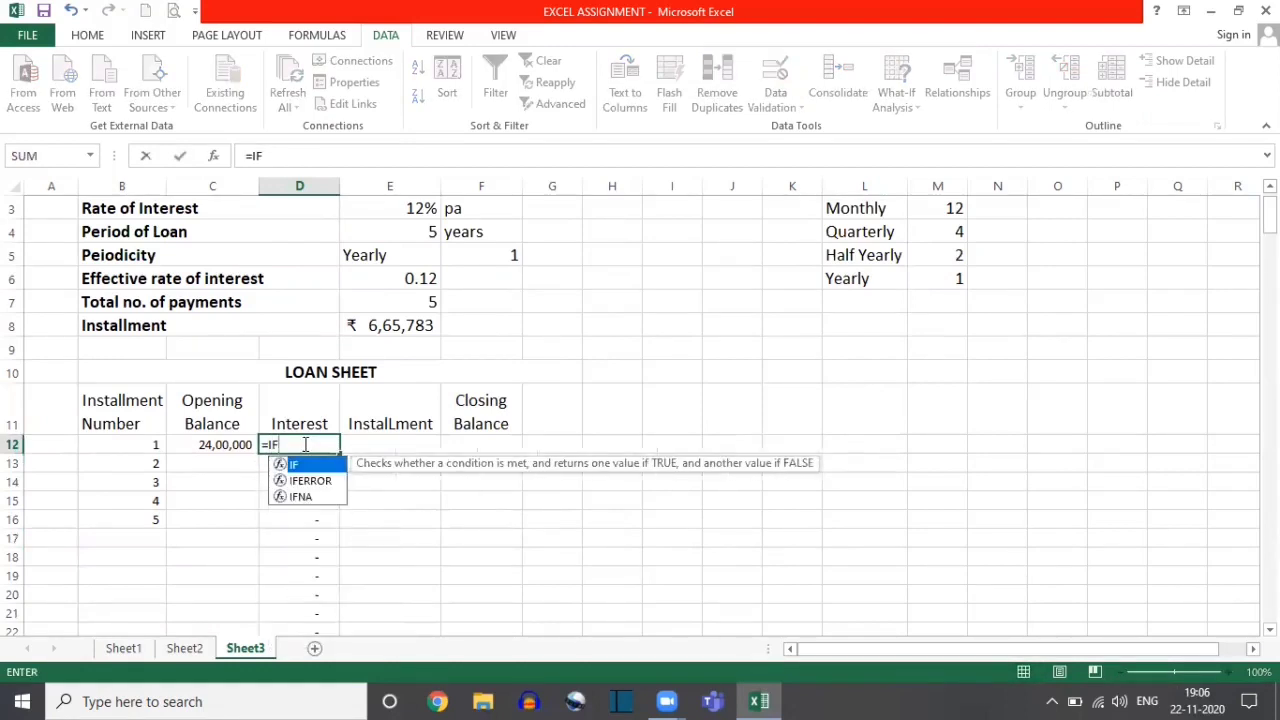
{"action": "type", "text": "("}
{"action": "left_click", "coordinate": [155, 443]}
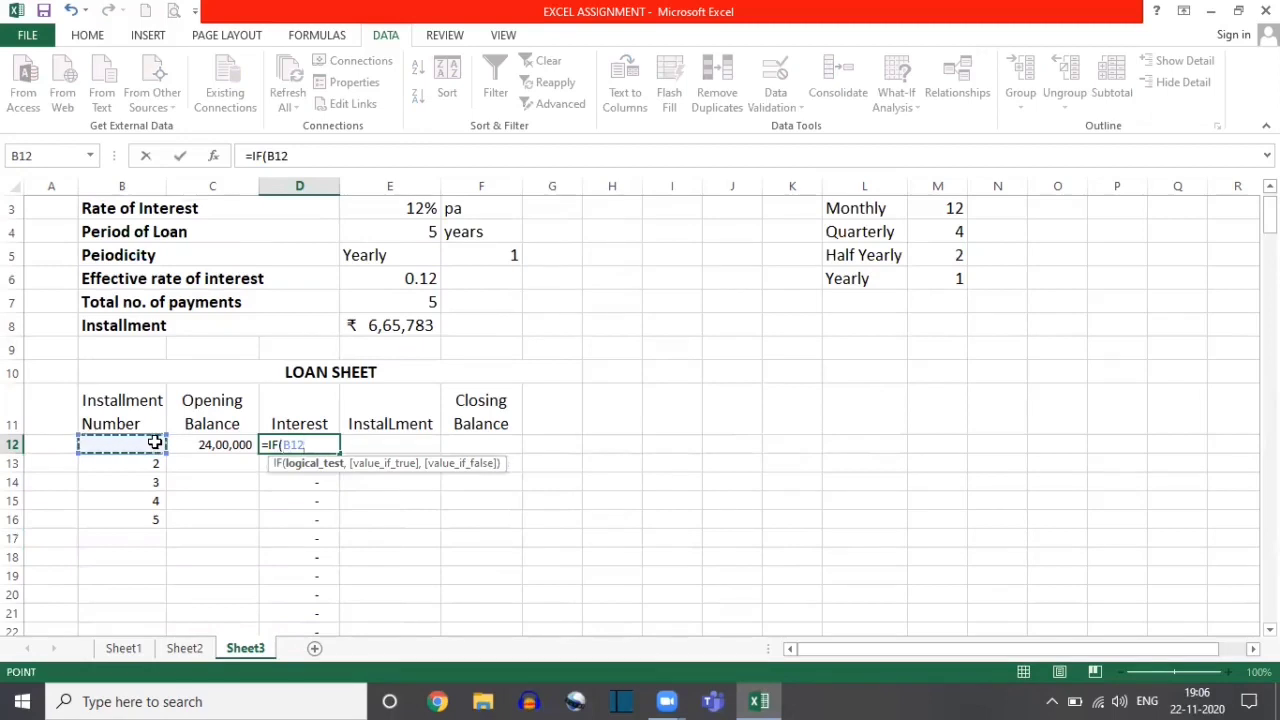
{"action": "type", "text": "=\"\""}
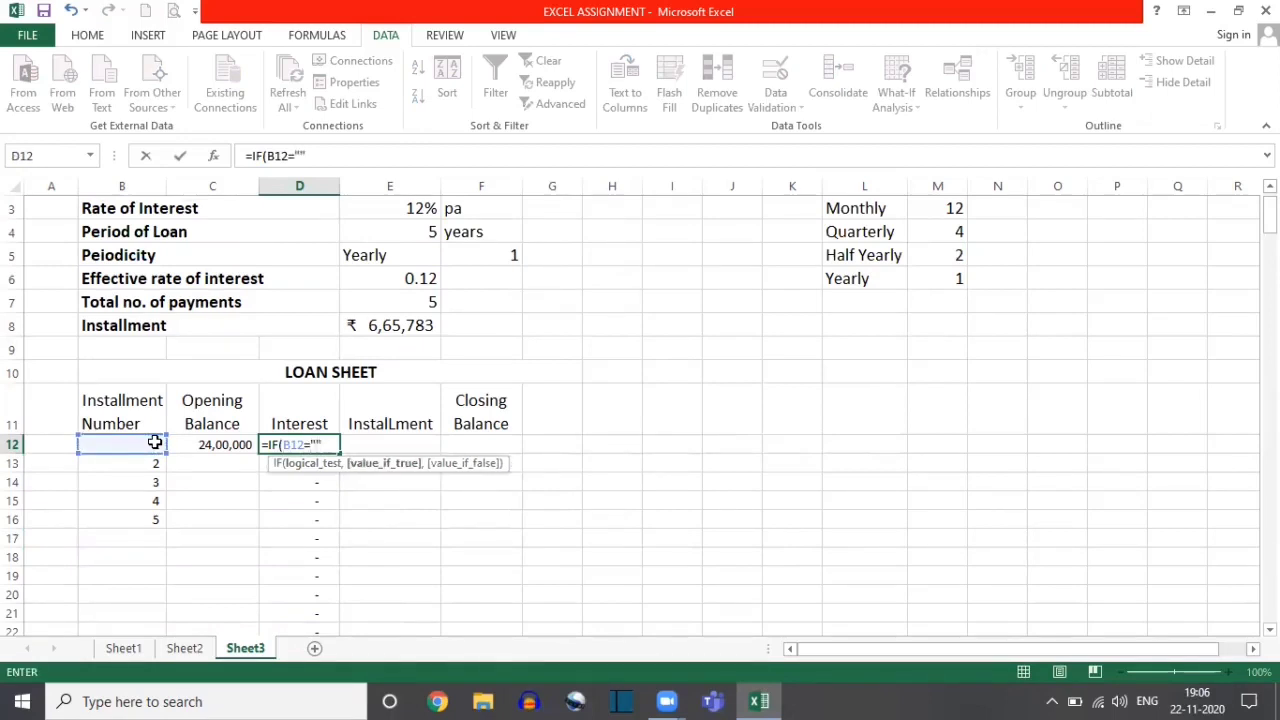
{"action": "type", "text": ",\"\","}
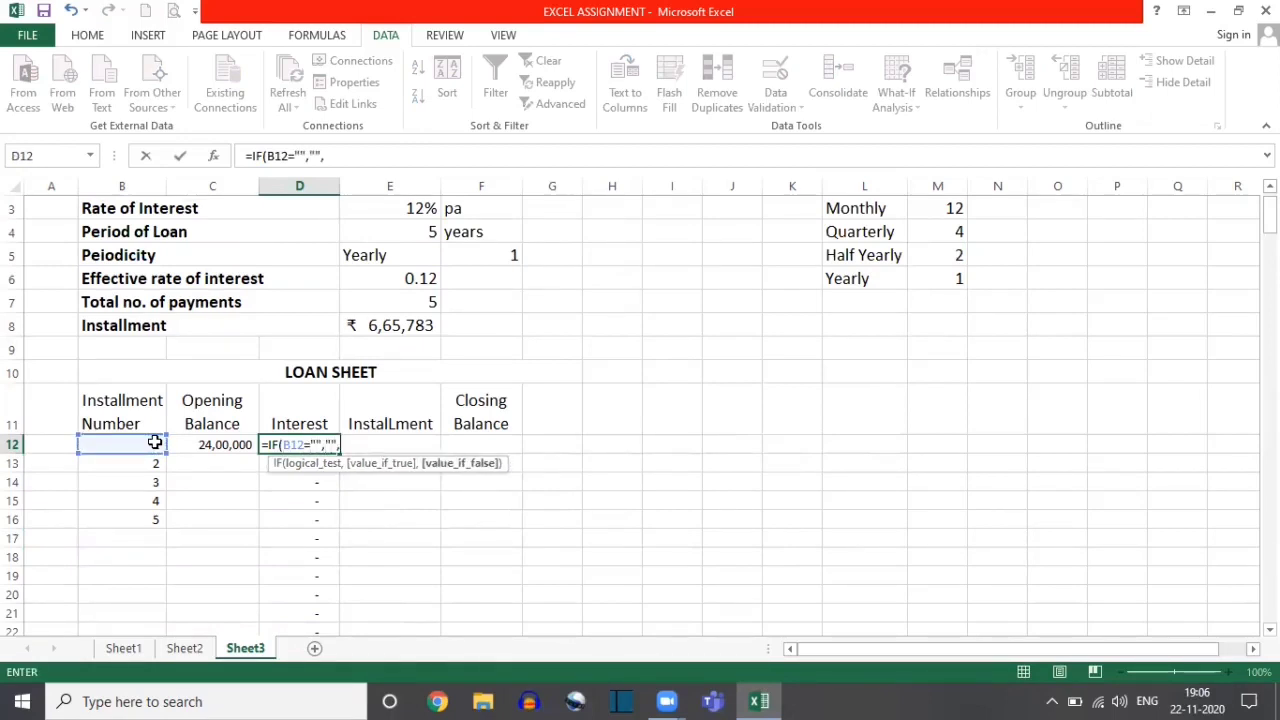
{"action": "left_click", "coordinate": [192, 444]}
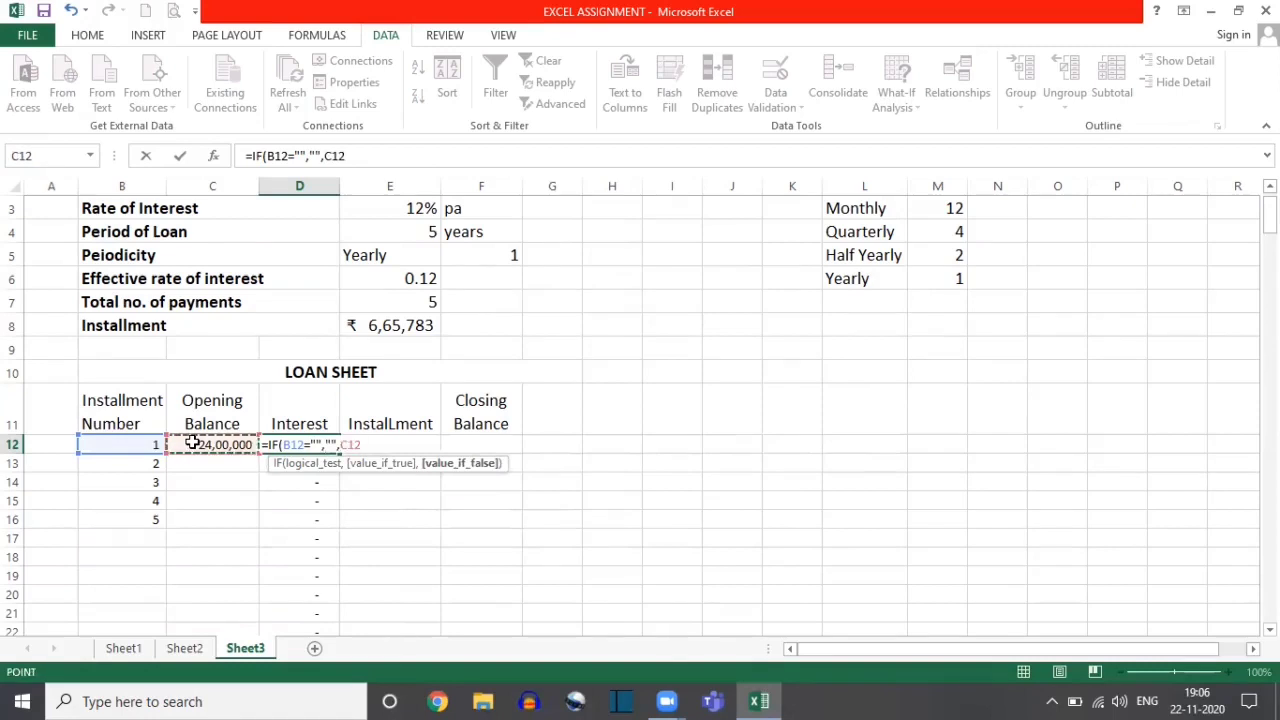
{"action": "type", "text": "*"}
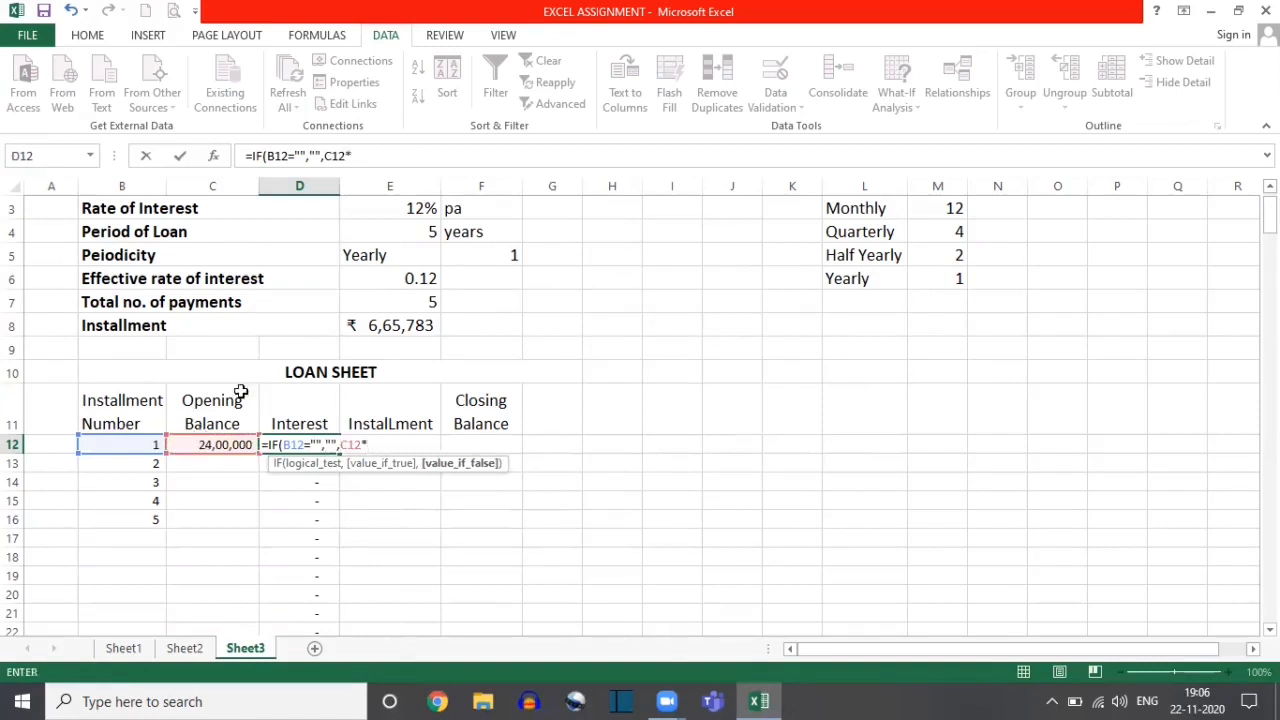
{"action": "left_click", "coordinate": [365, 279]}
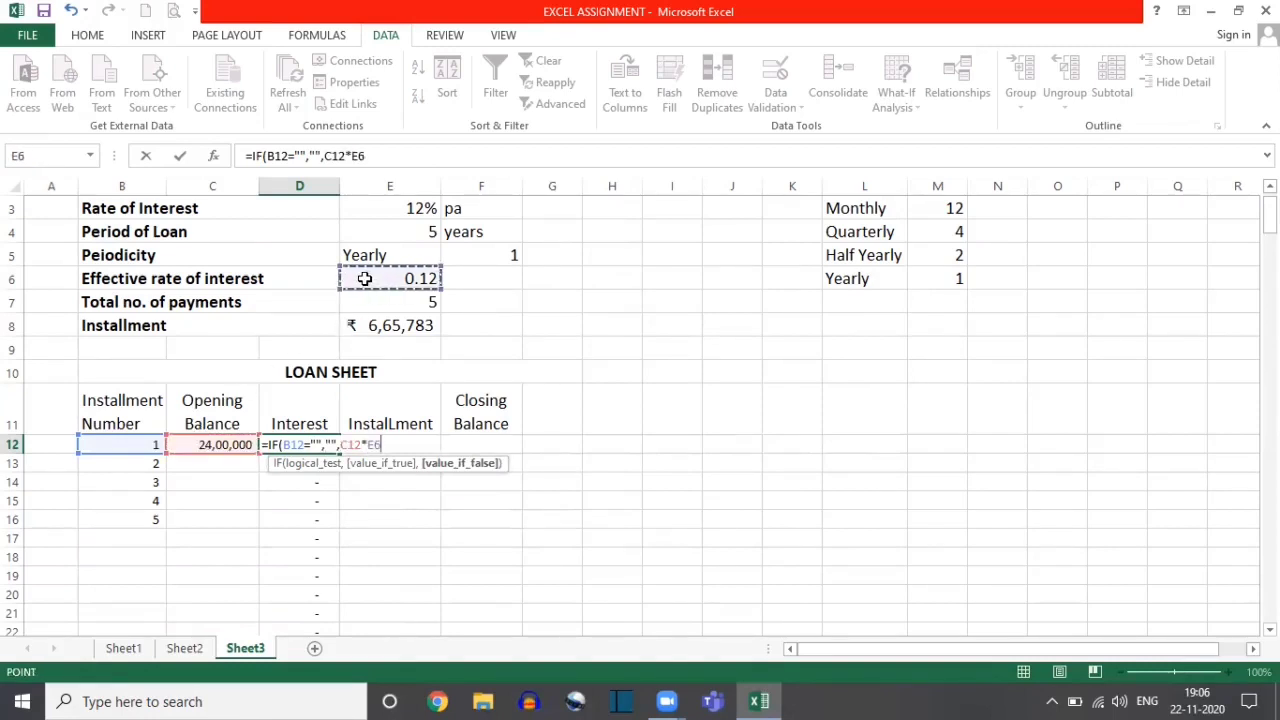
{"action": "key", "text": "F4"}
{"action": "type", "text": ")"}
{"action": "key", "text": "Return"}
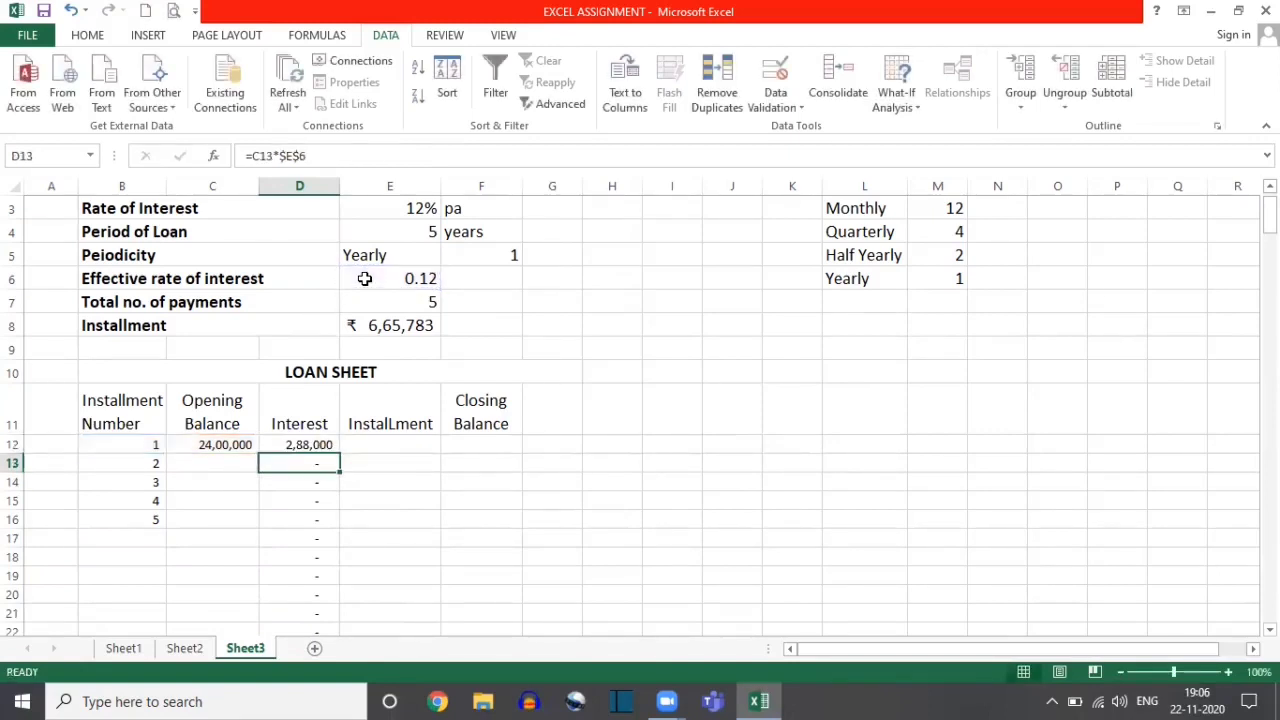
- Fill the IF interest formula from D12 down the Interest column and check the copied cells through row 31
{"action": "left_click", "coordinate": [293, 440]}
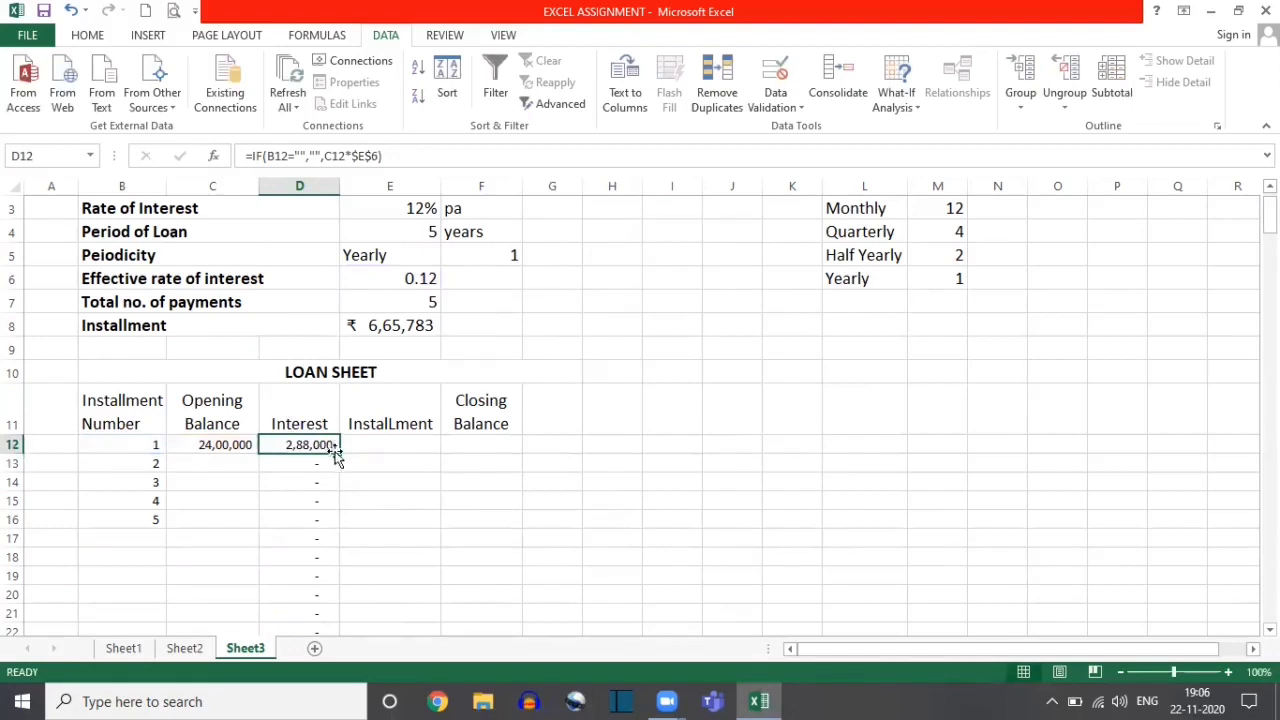
{"action": "double_click", "coordinate": [339, 453]}
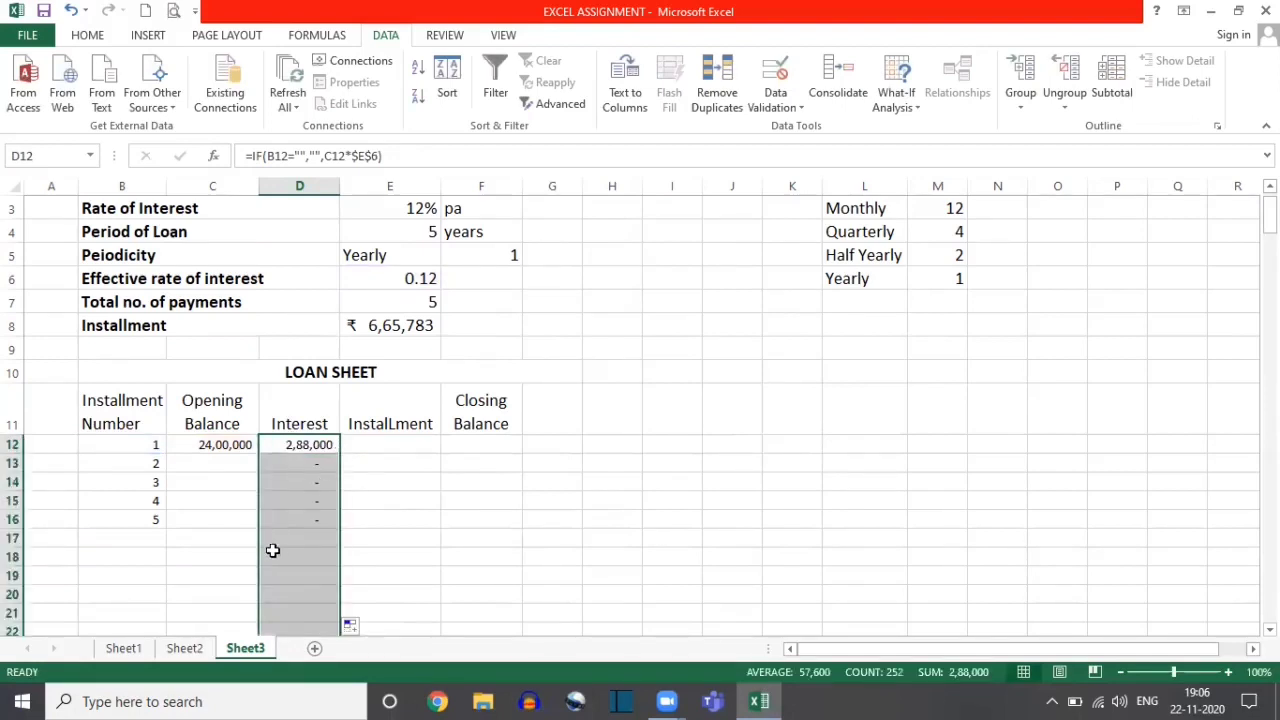
{"action": "left_click", "coordinate": [278, 518]}
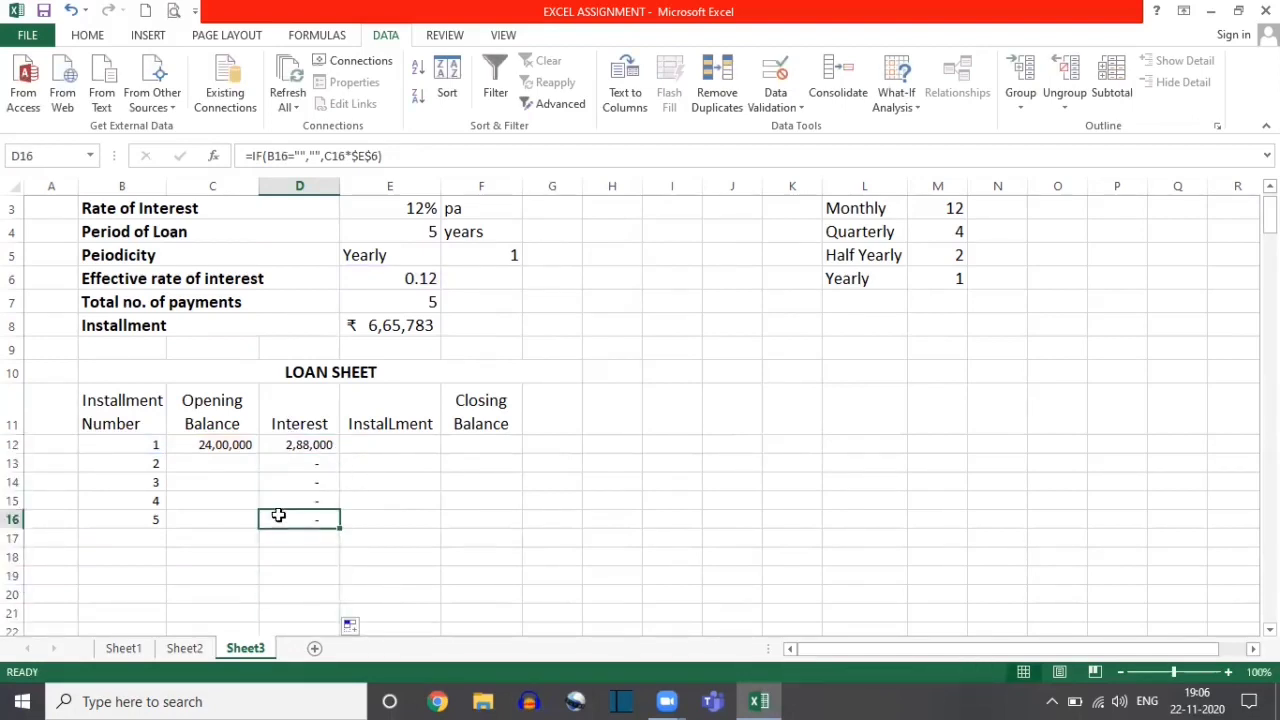
{"action": "left_click", "coordinate": [287, 462]}
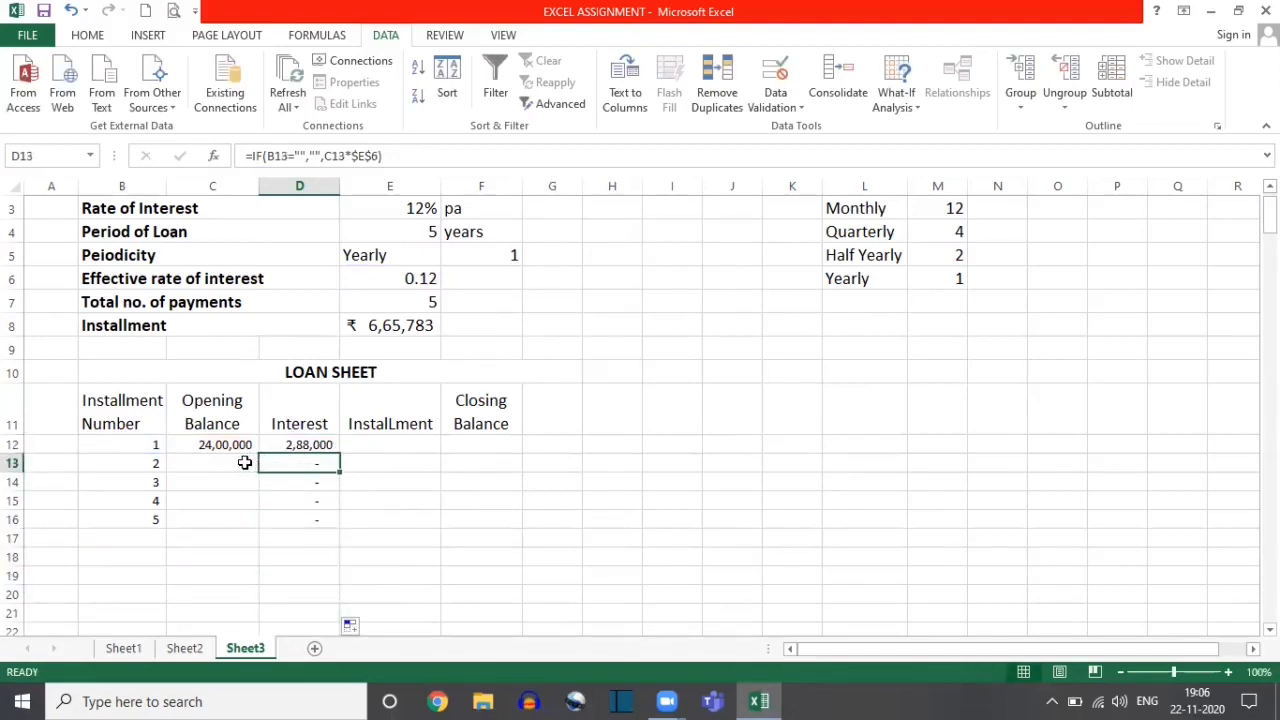
{"action": "left_click", "coordinate": [286, 523]}
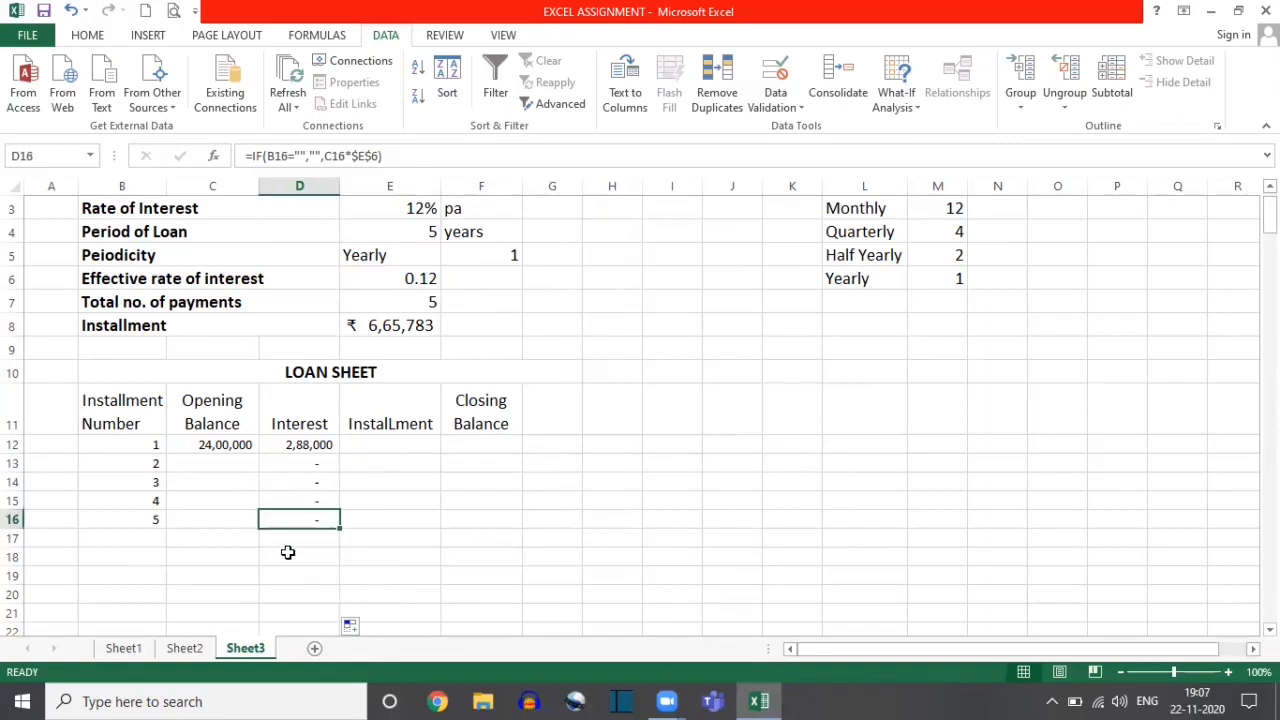
{"action": "scroll", "coordinate": [288, 552], "scroll_direction": "down", "scroll_amount": 3}
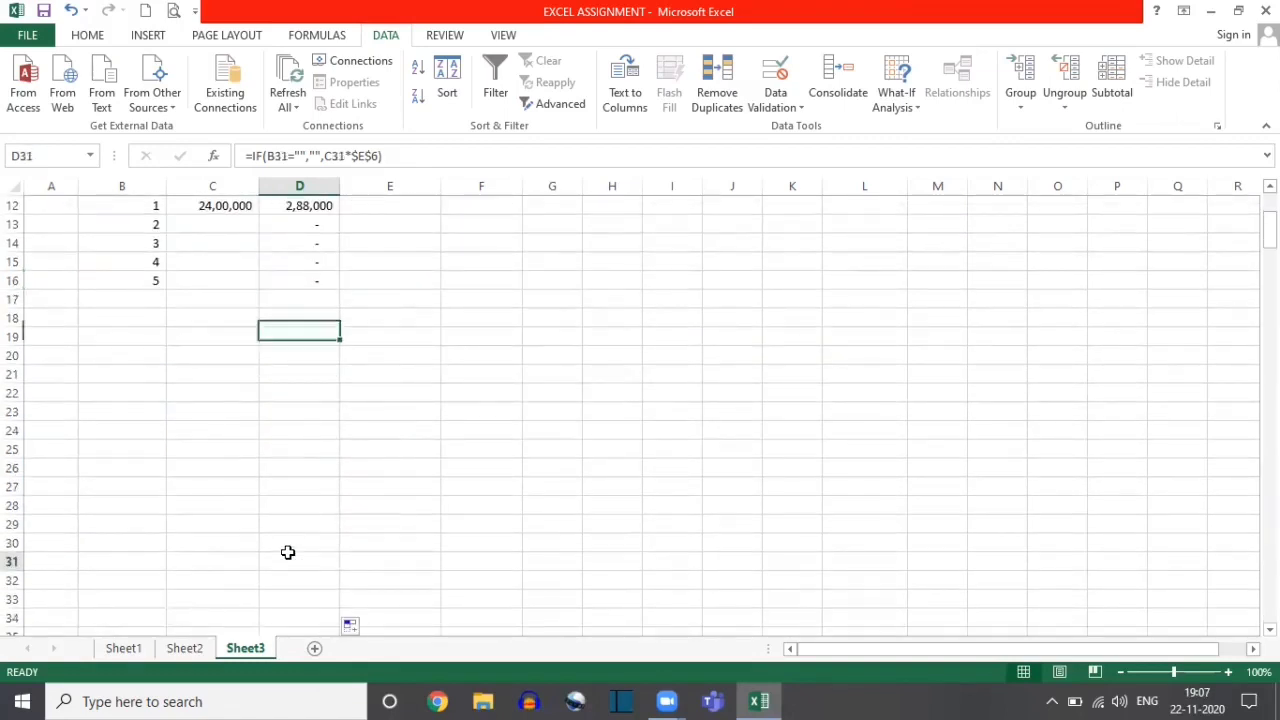
{"action": "left_click", "coordinate": [288, 556]}
{"action": "scroll", "coordinate": [316, 344], "scroll_direction": "up", "scroll_amount": 4}
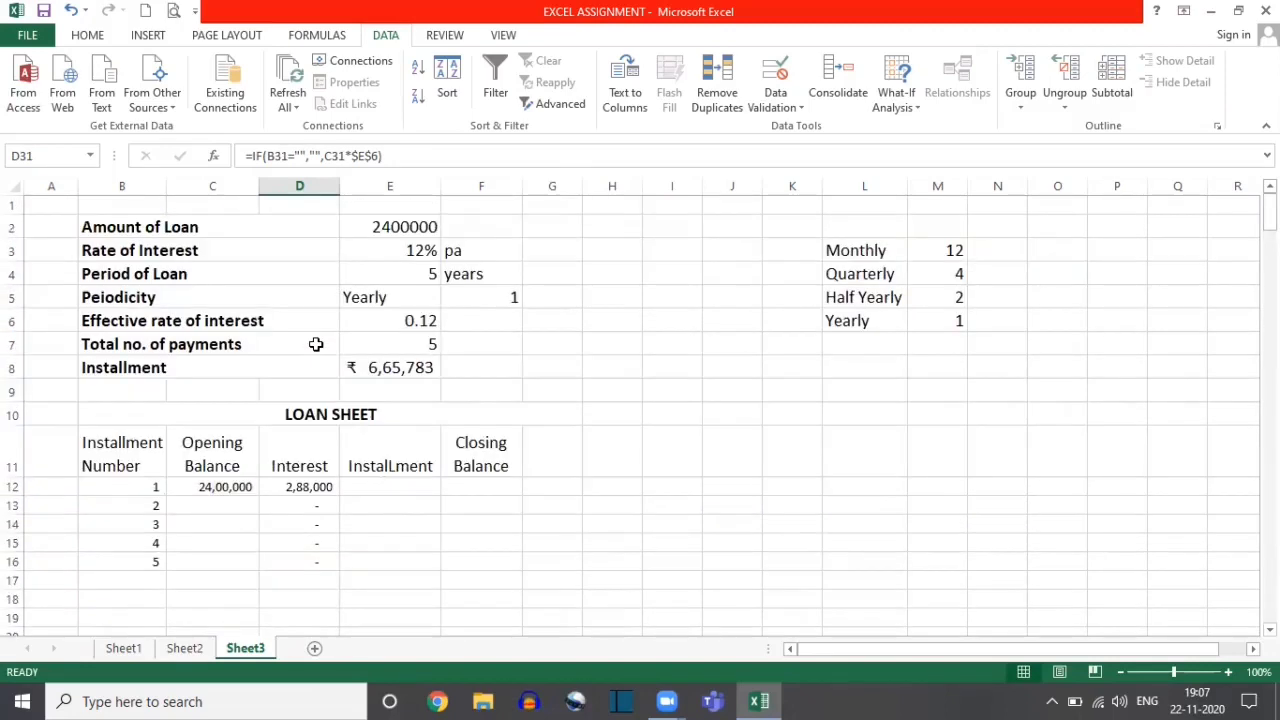
- Try the direct-reference formula =IF(B12="","",$E$8) in E12 and compare it with the Installment row of the loan summary
{"action": "left_click", "coordinate": [385, 482]}
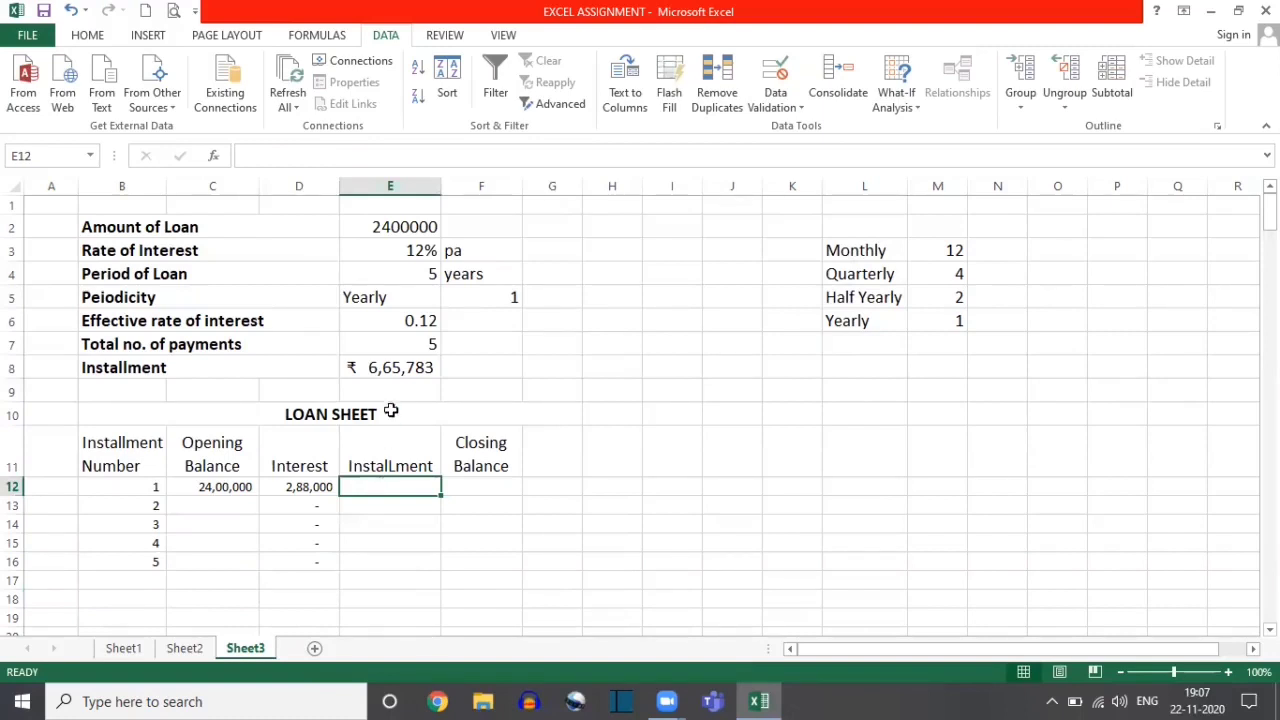
{"action": "left_click", "coordinate": [383, 369]}
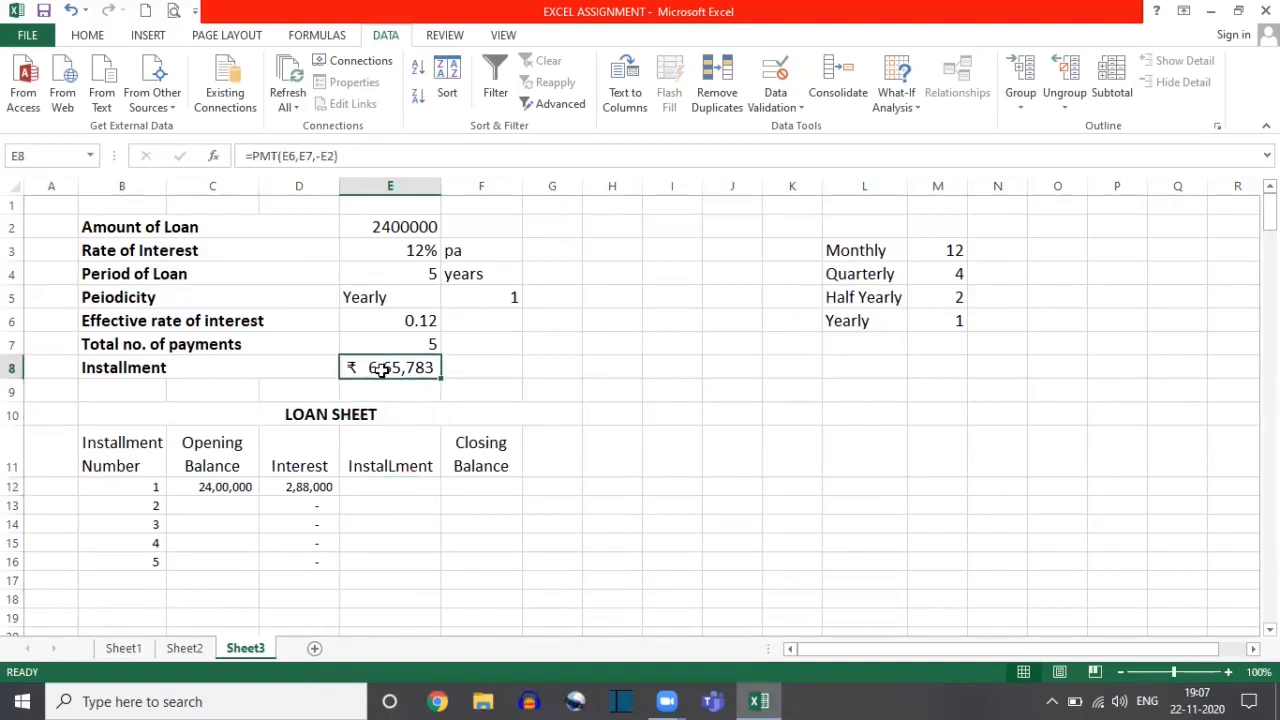
{"action": "left_click", "coordinate": [389, 489]}
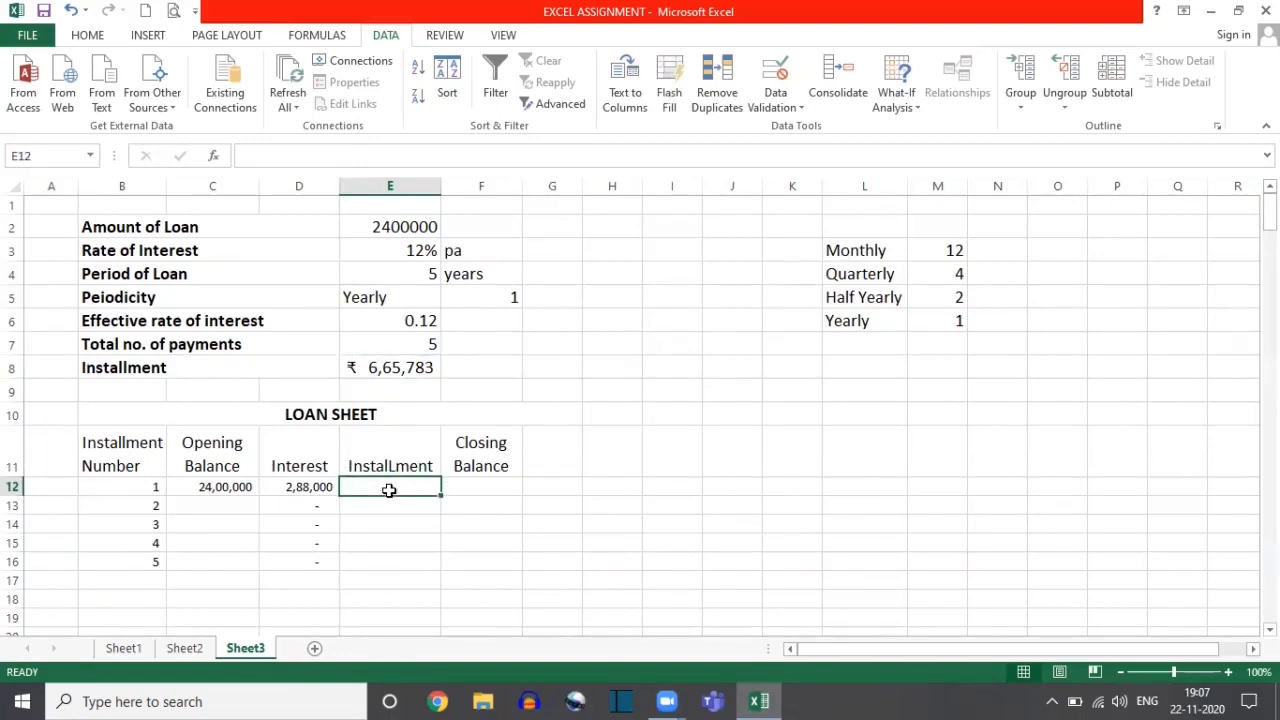
{"action": "type", "text": "=IF"}
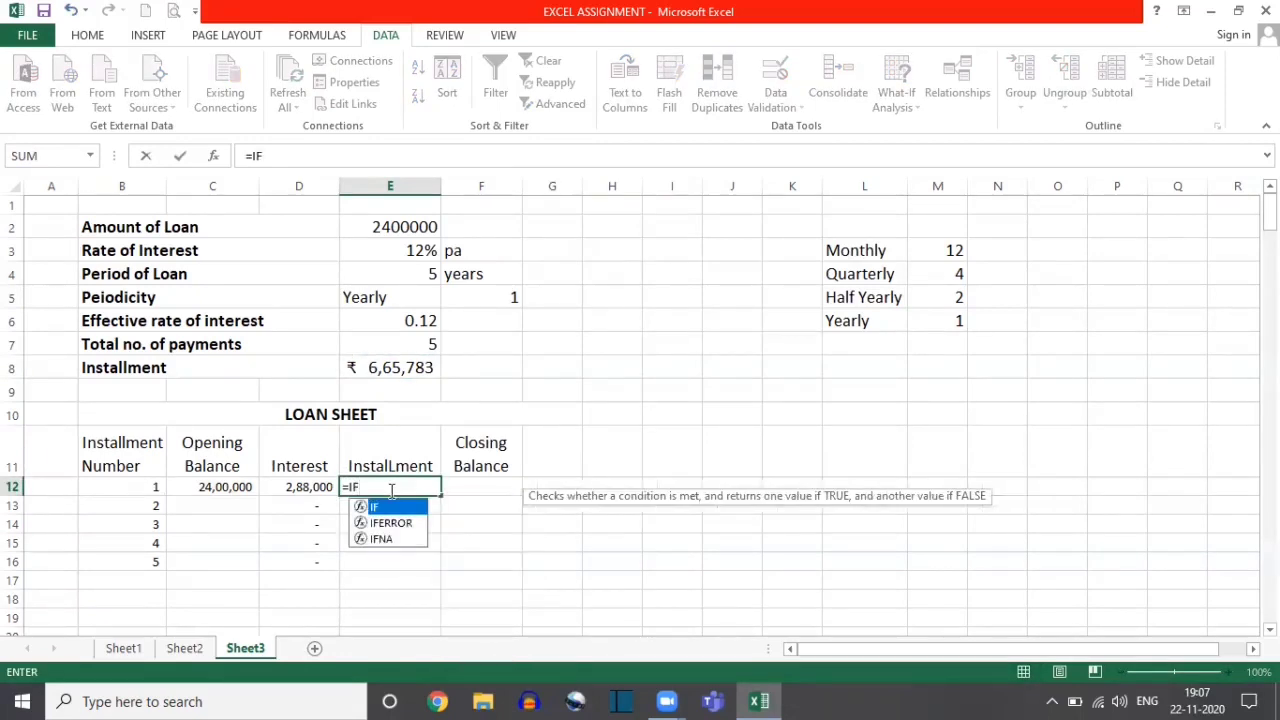
{"action": "type", "text": "("}
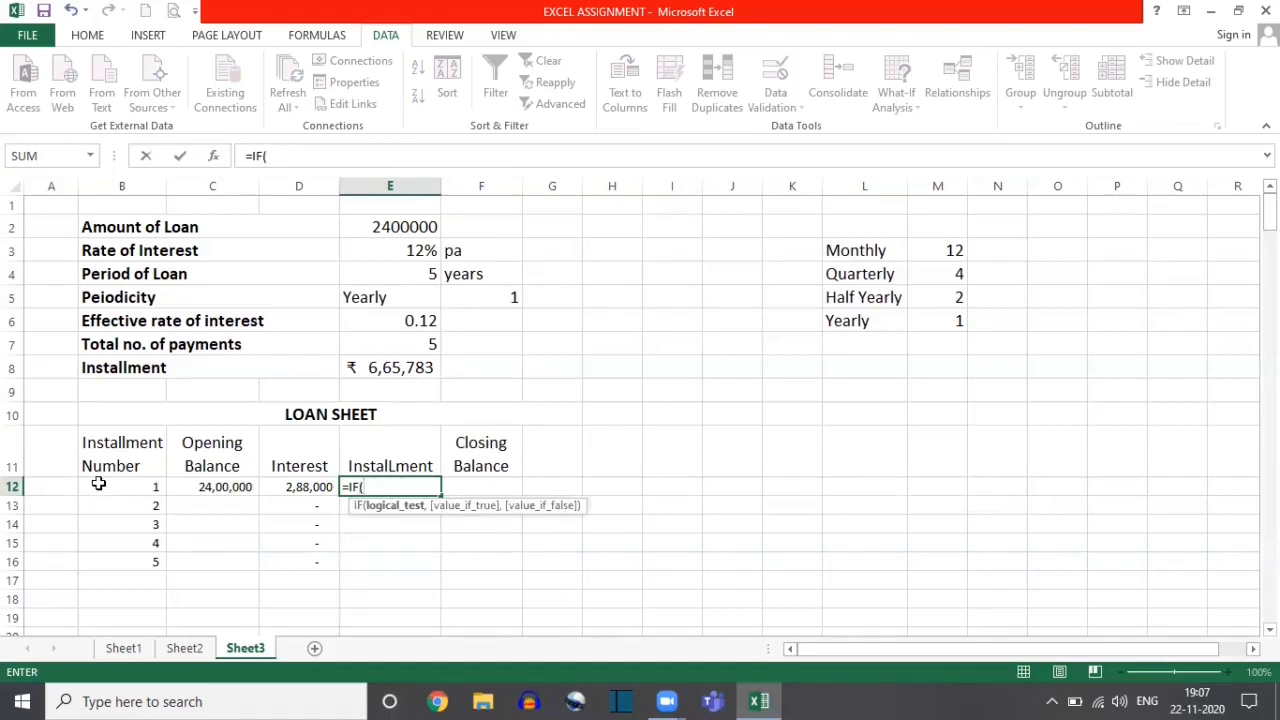
{"action": "left_click", "coordinate": [99, 483]}
{"action": "type", "text": "="}
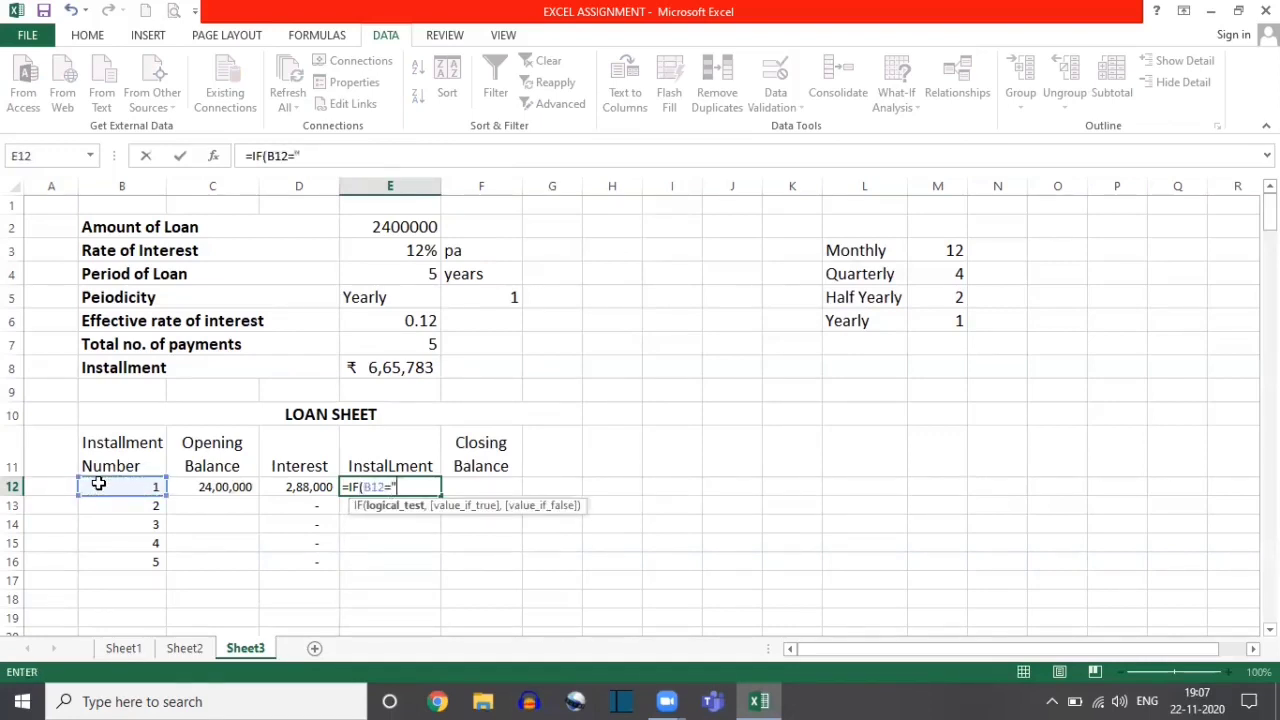
{"action": "type", "text": "\"\",\"\""}
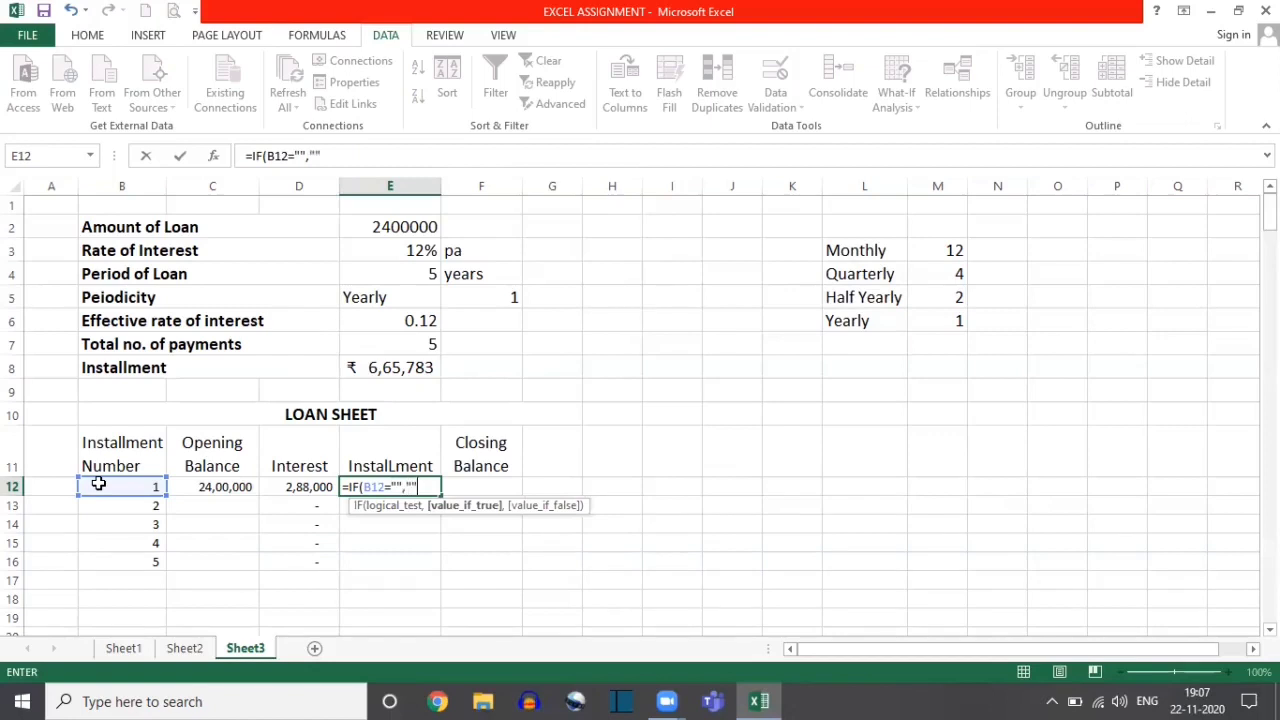
{"action": "type", "text": ","}
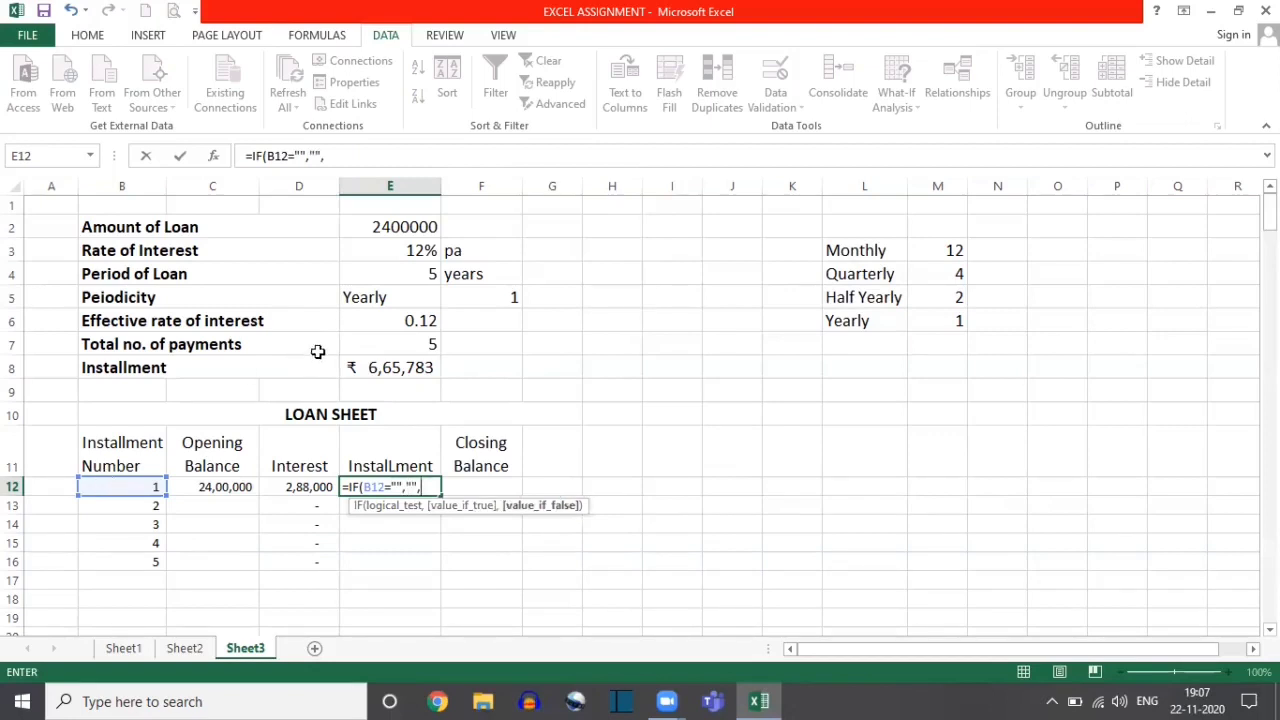
{"action": "left_click", "coordinate": [358, 366]}
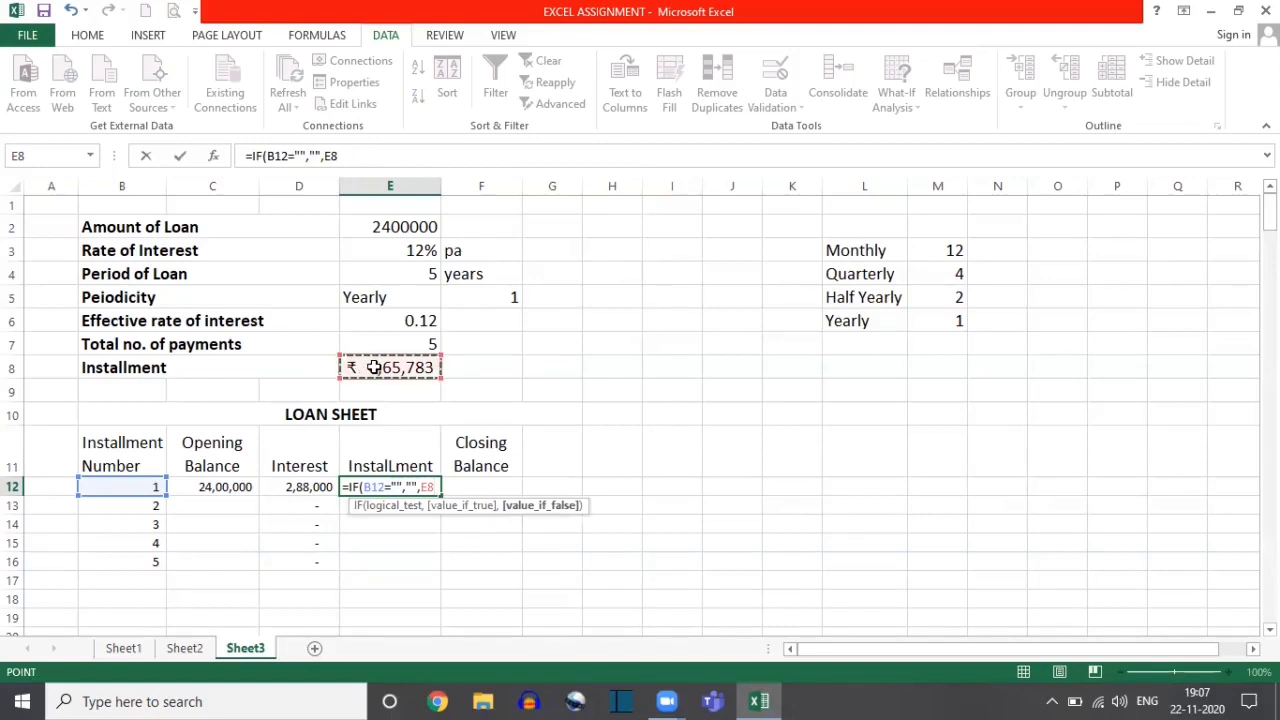
{"action": "key", "text": "F4"}
{"action": "type", "text": ")"}
{"action": "key", "text": "Return"}
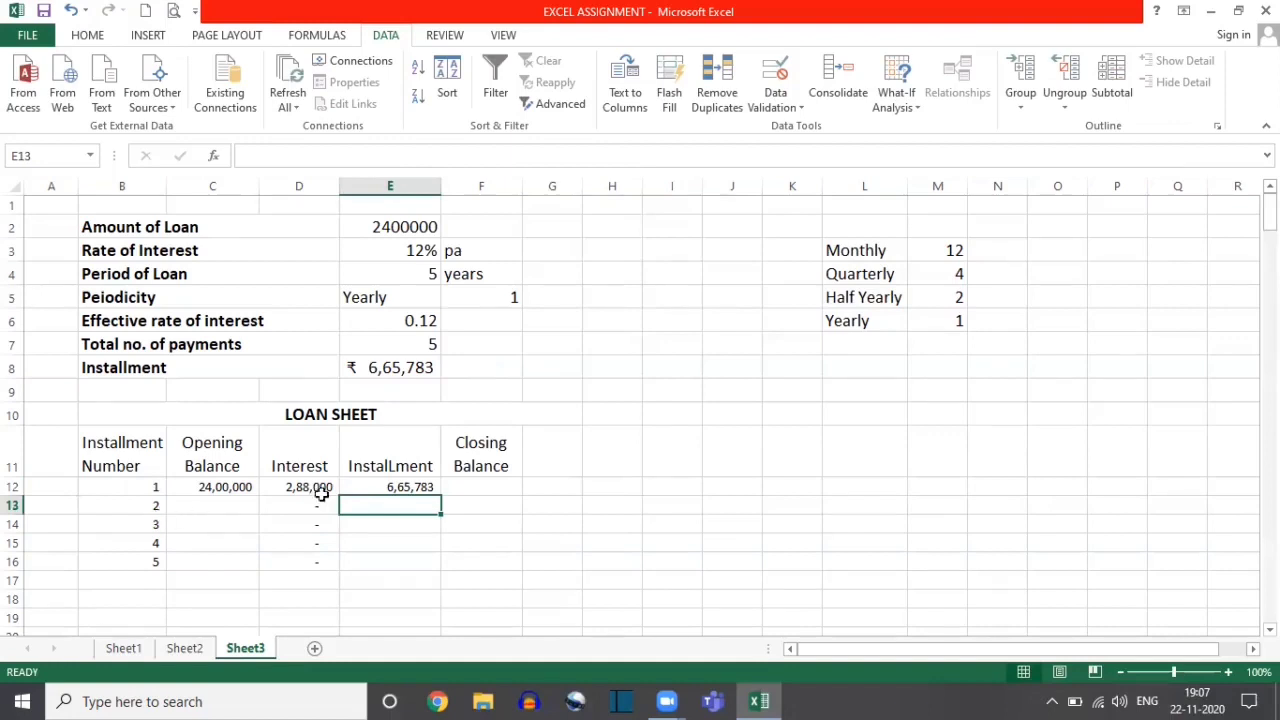
{"action": "left_click", "coordinate": [410, 487]}
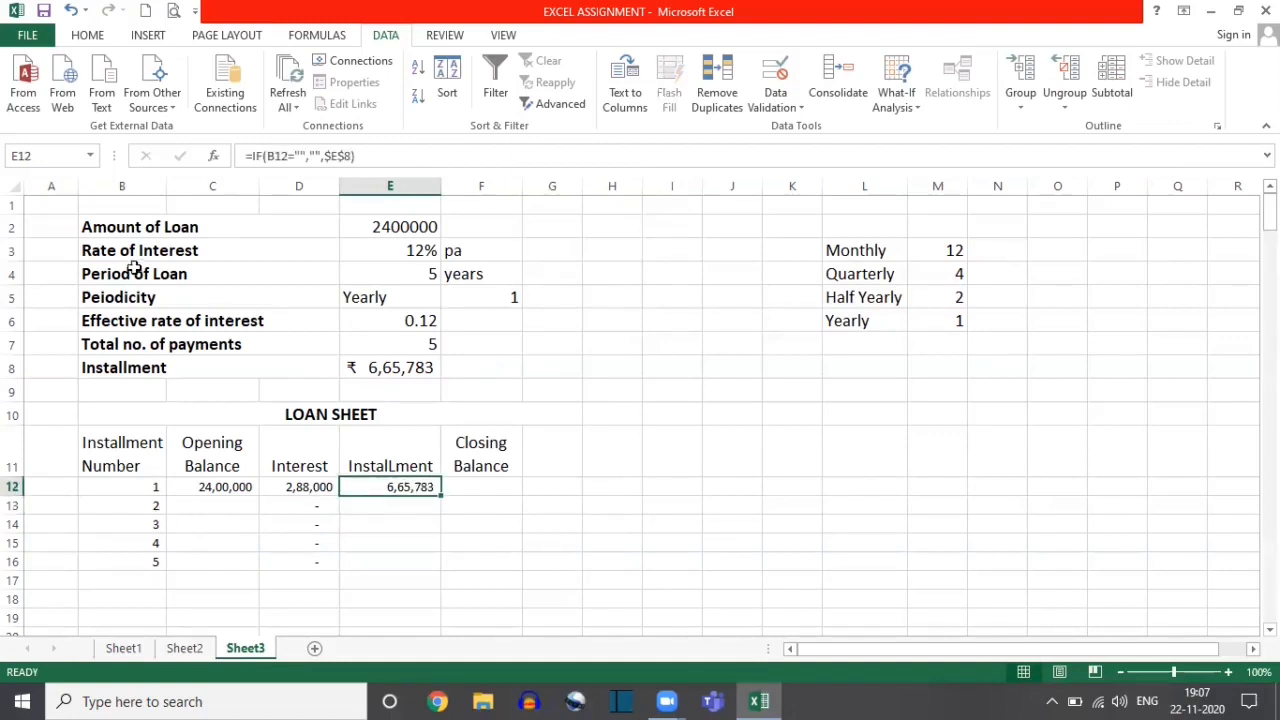
{"action": "left_click", "coordinate": [131, 366]}
{"action": "left_click_drag", "start_coordinate": [131, 366], "coordinate": [400, 367]}
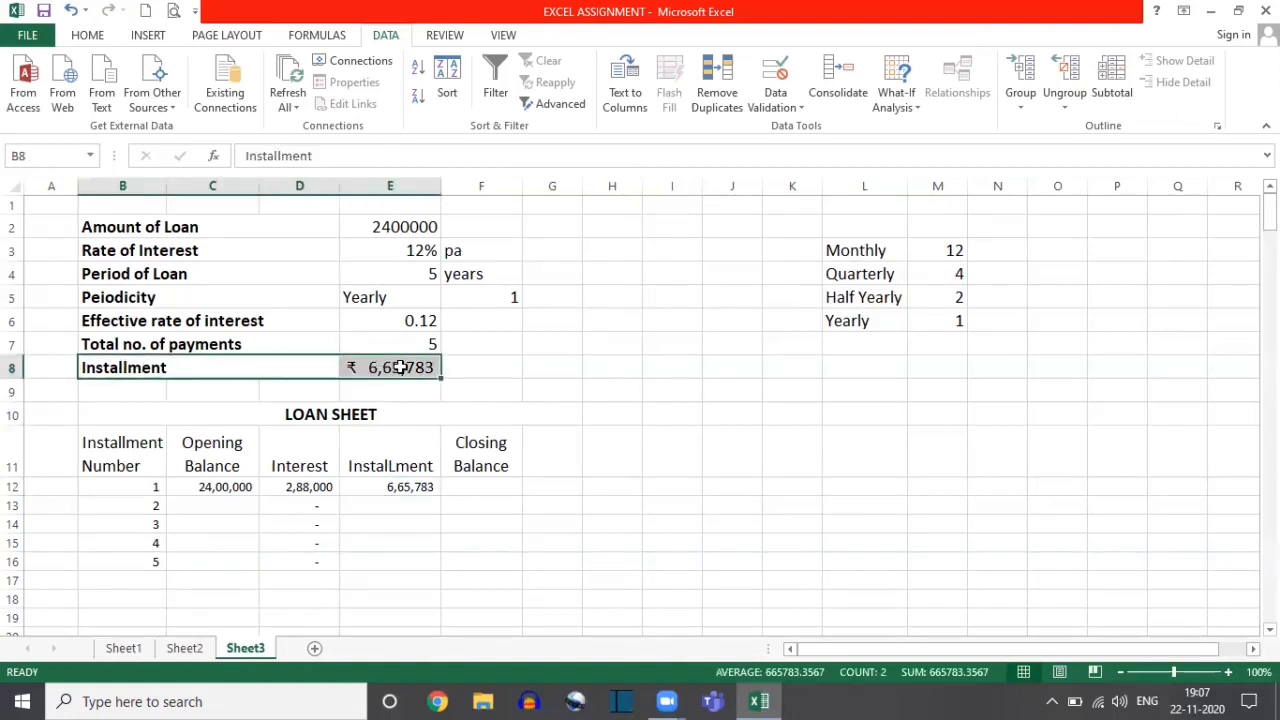
- Replace the first installment formula in E12 with =IF(B12="","",PMT($E$6,$E$7,$E$2)), using absolute references for rate, number of payments and loan amount
{"action": "left_click", "coordinate": [385, 490]}
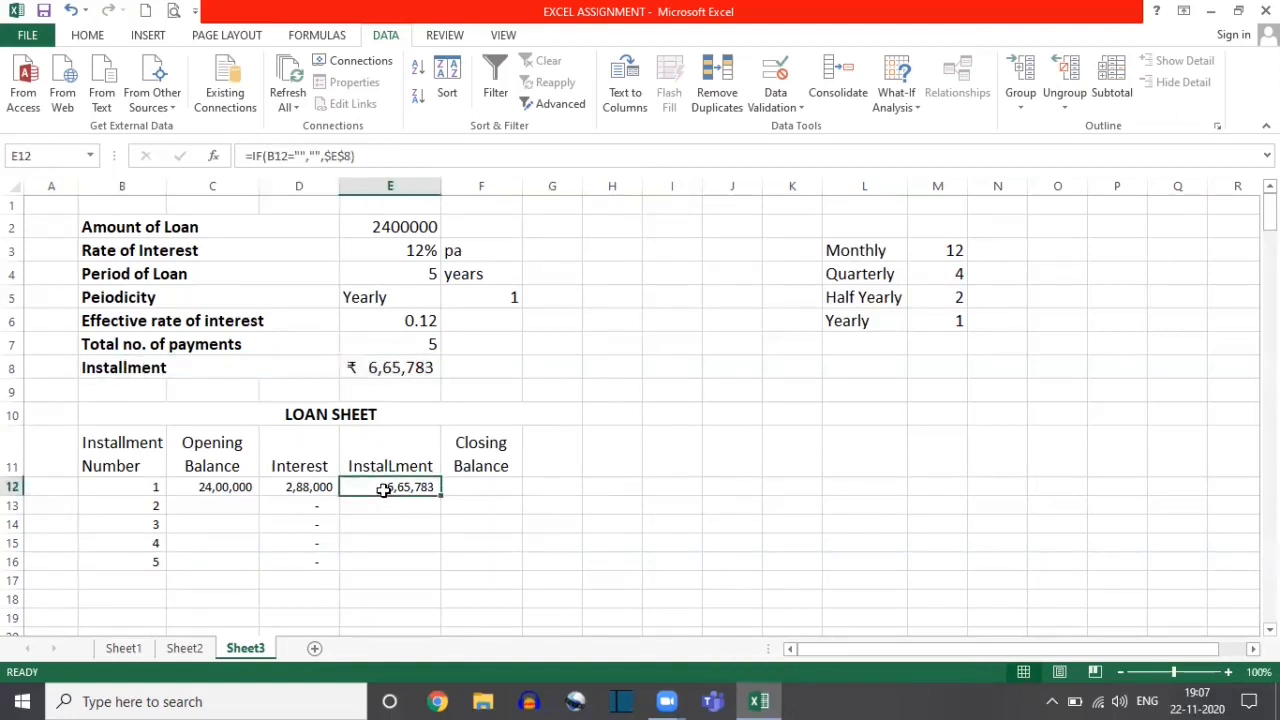
{"action": "key", "text": "Delete"}
{"action": "type", "text": "=I"}
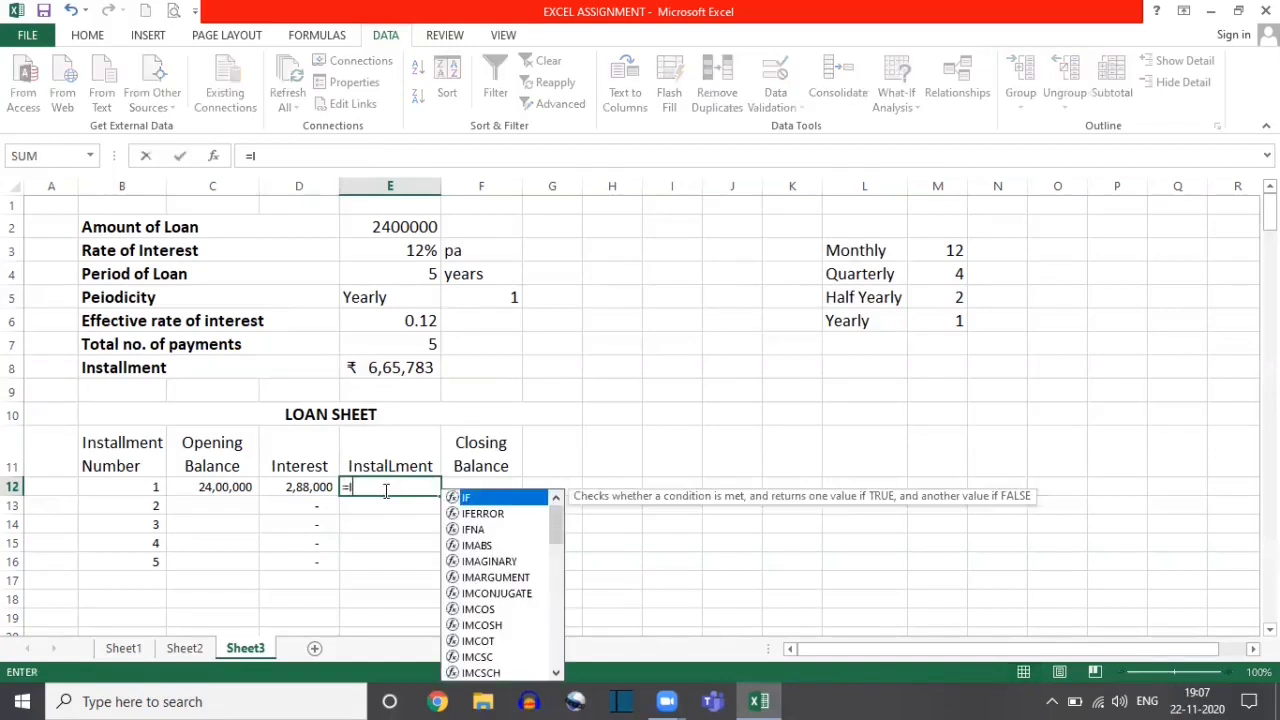
{"action": "type", "text": "F("}
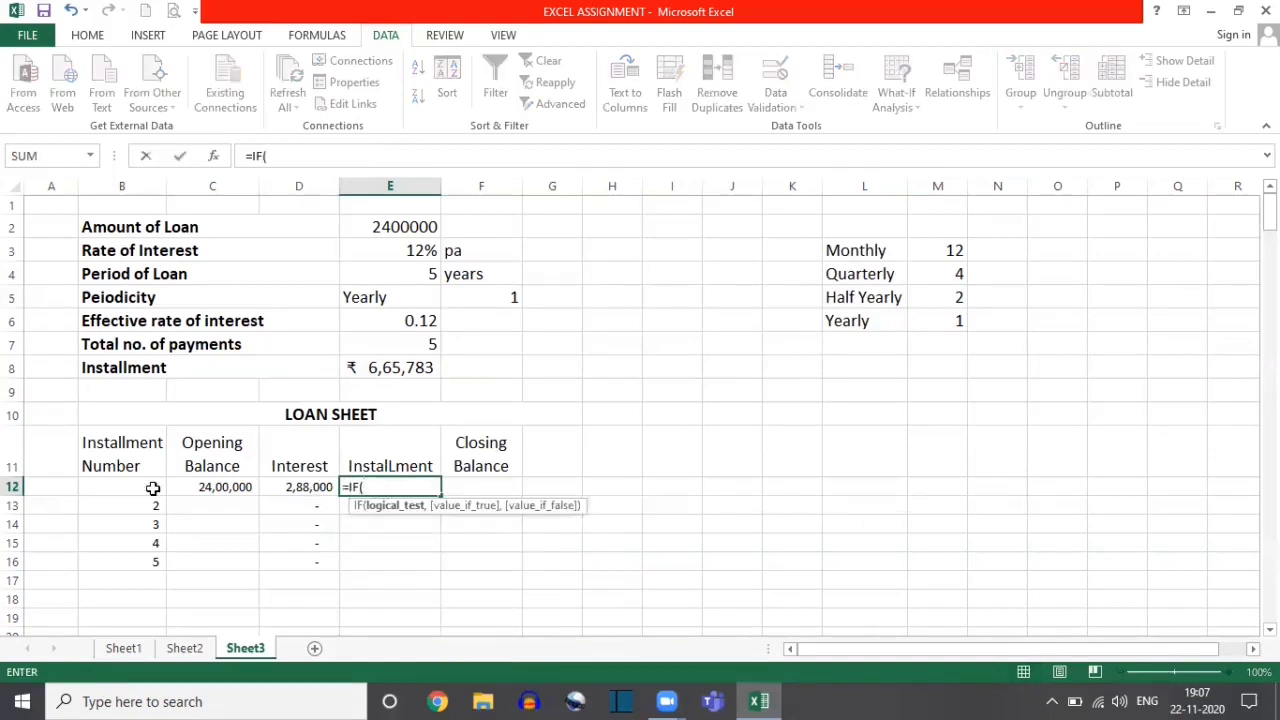
{"action": "left_click", "coordinate": [106, 484]}
{"action": "type", "text": "="}
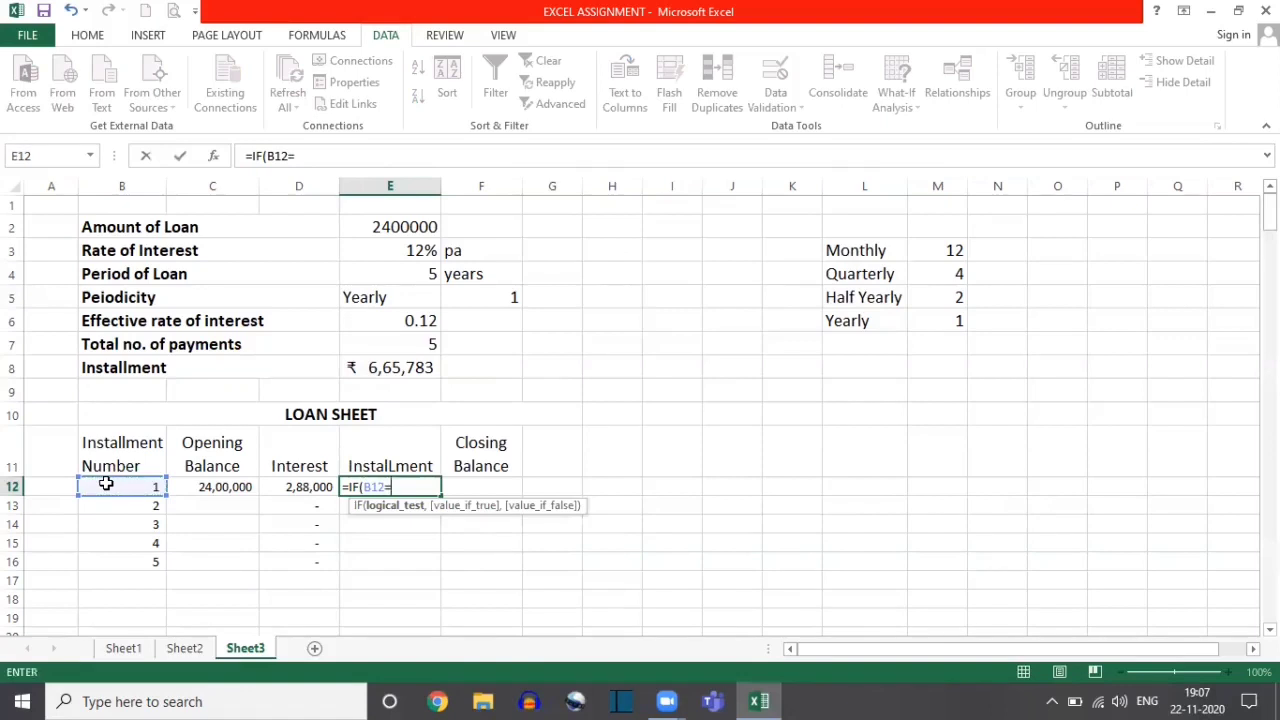
{"action": "type", "text": "\"\","}
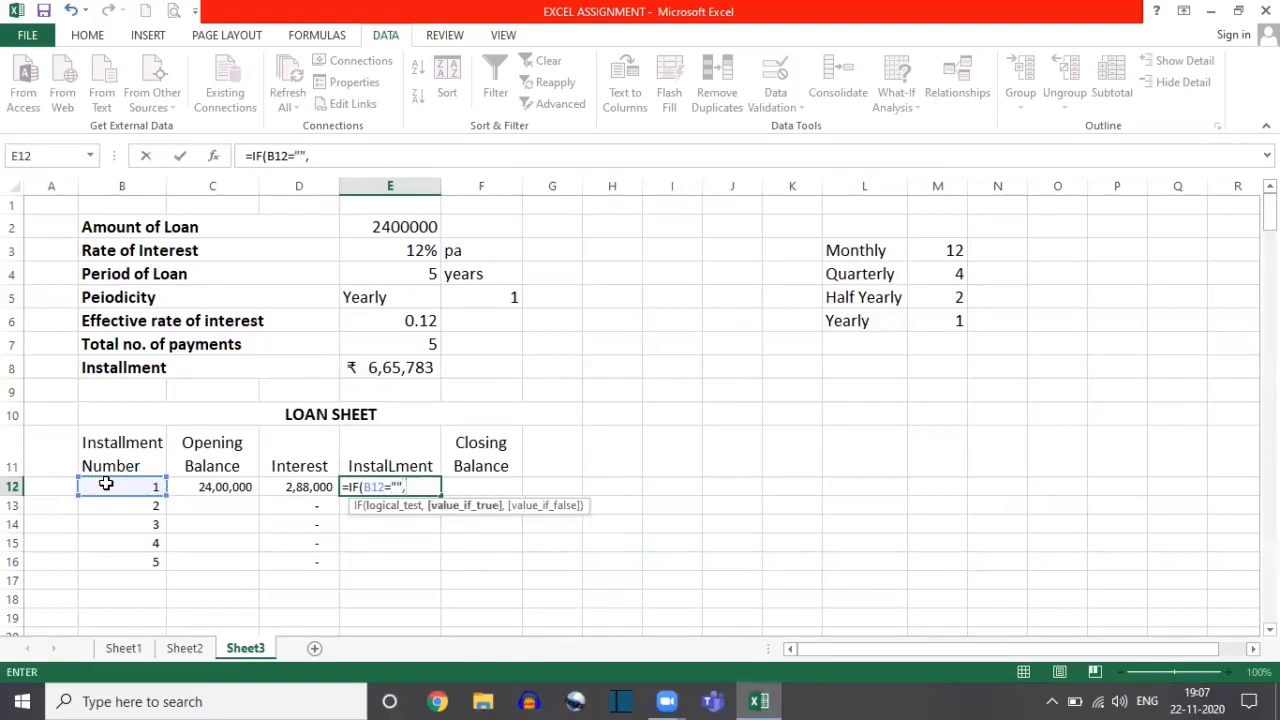
{"action": "type", "text": "\"\","}
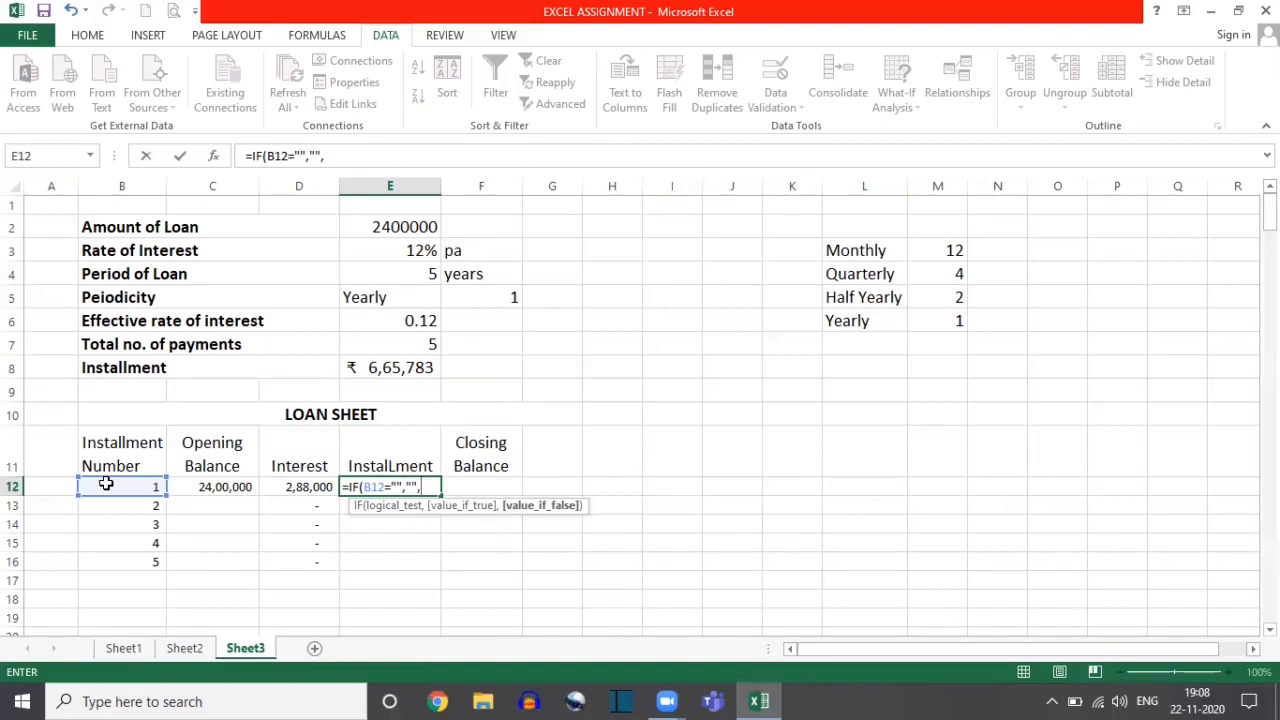
{"action": "type", "text": "PMT"}
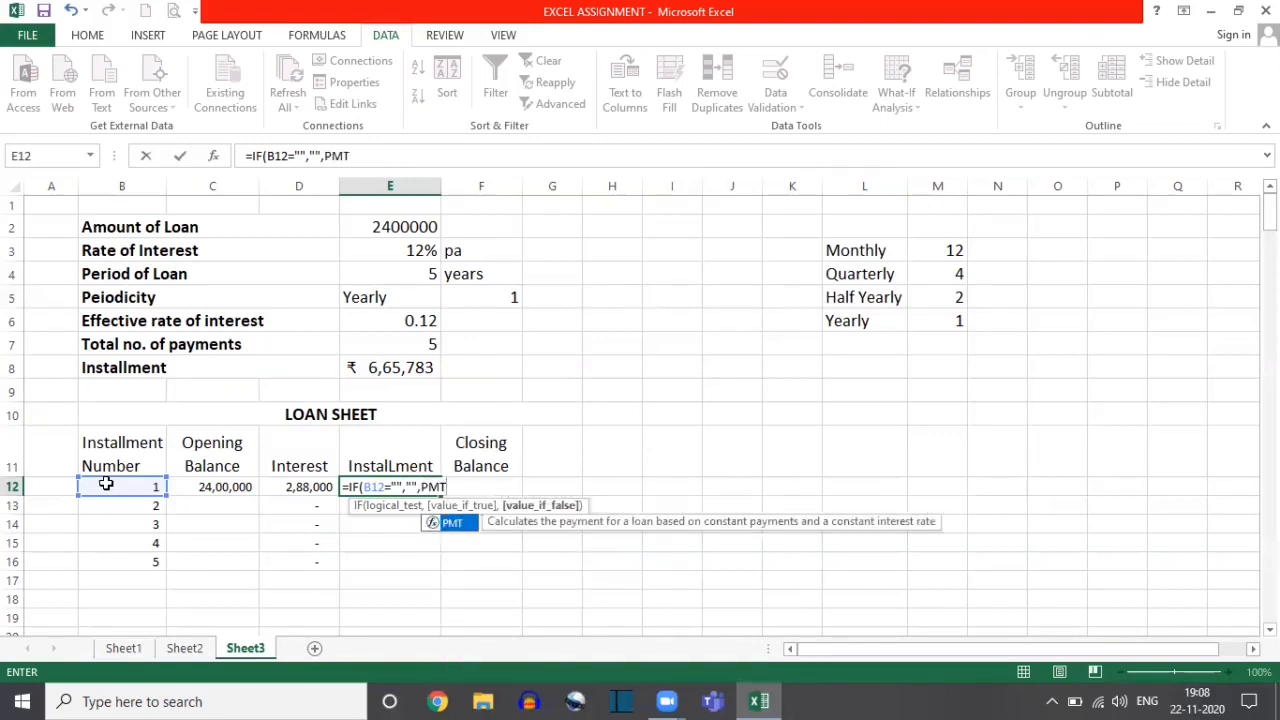
{"action": "type", "text": "("}
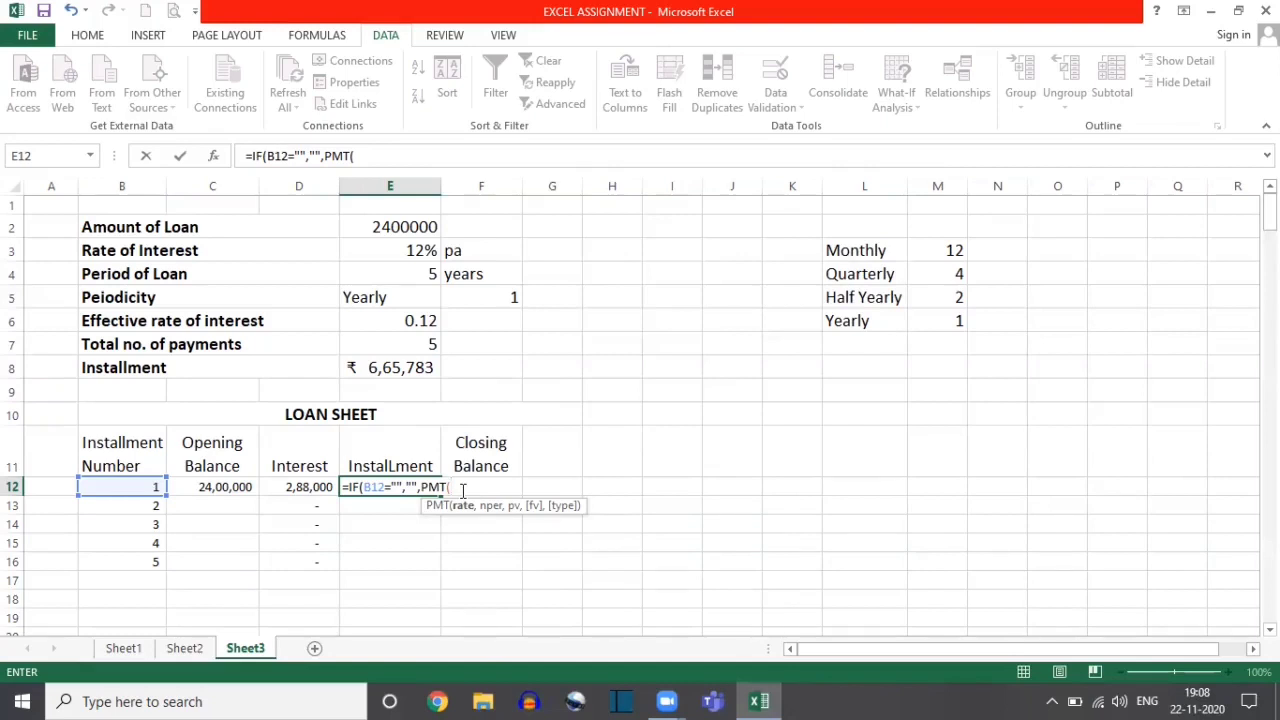
{"action": "left_click", "coordinate": [365, 318]}
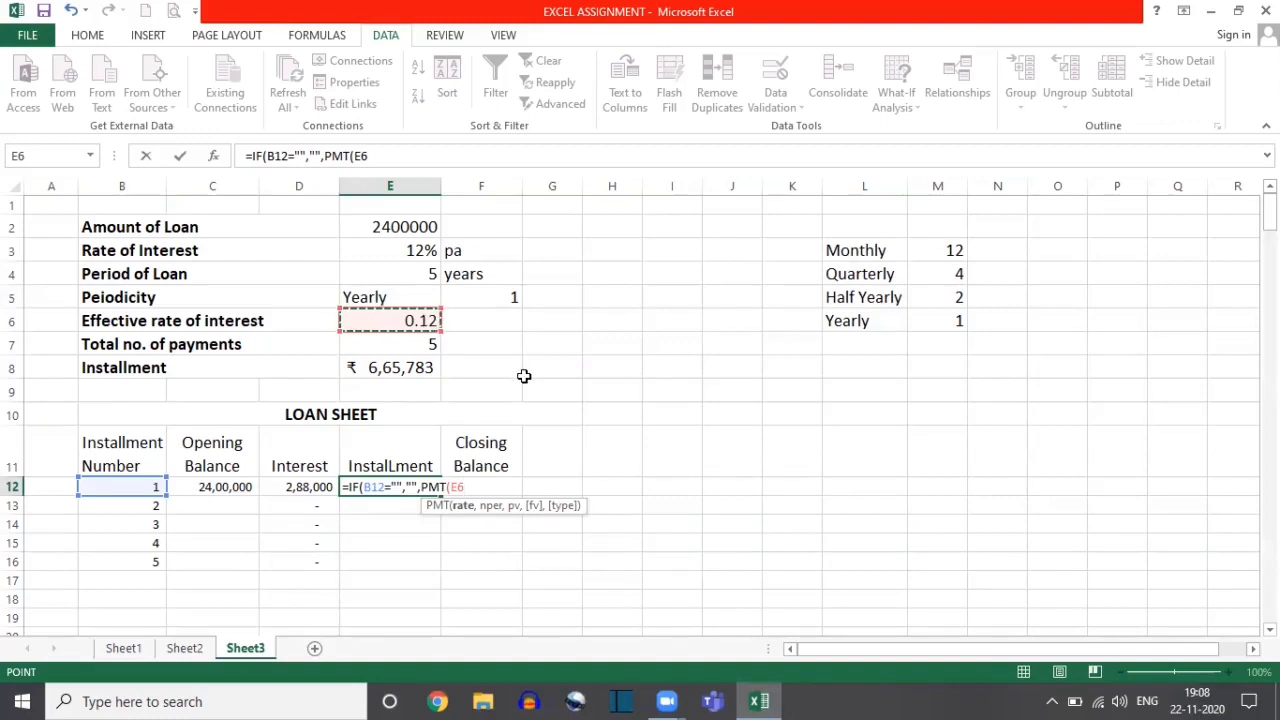
{"action": "key", "text": "F4"}
{"action": "type", "text": ","}
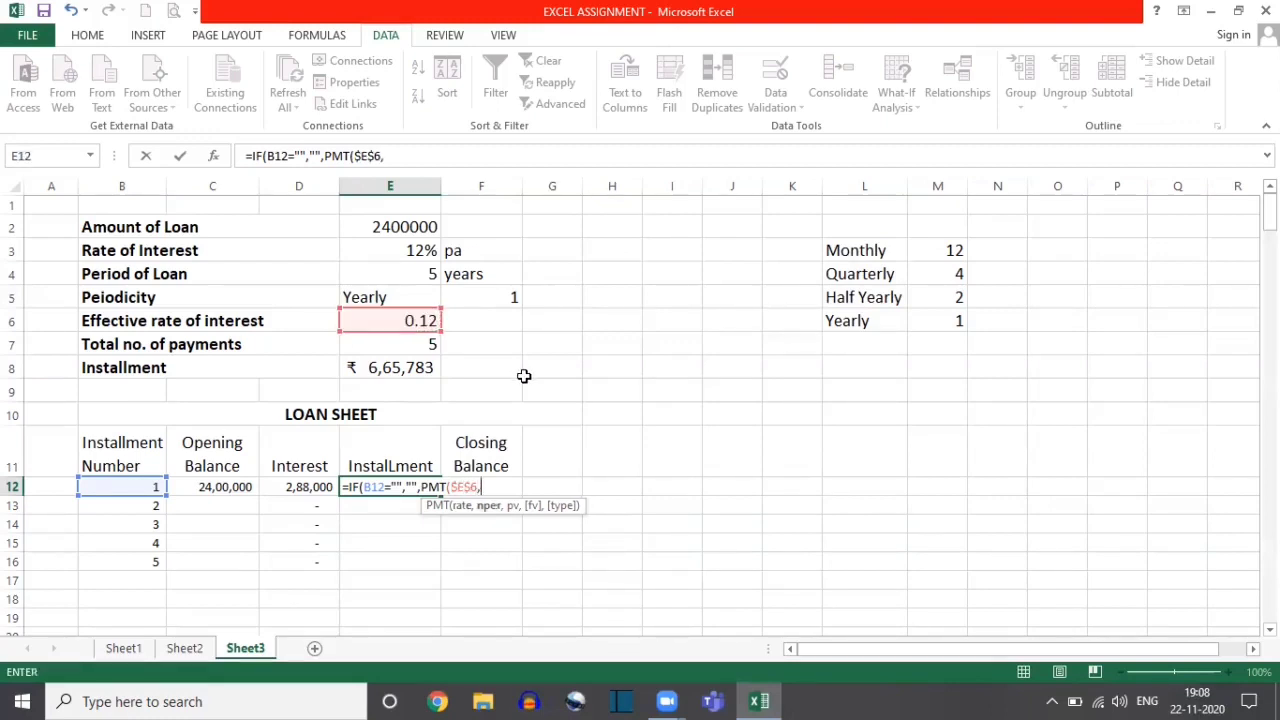
{"action": "left_click", "coordinate": [415, 342]}
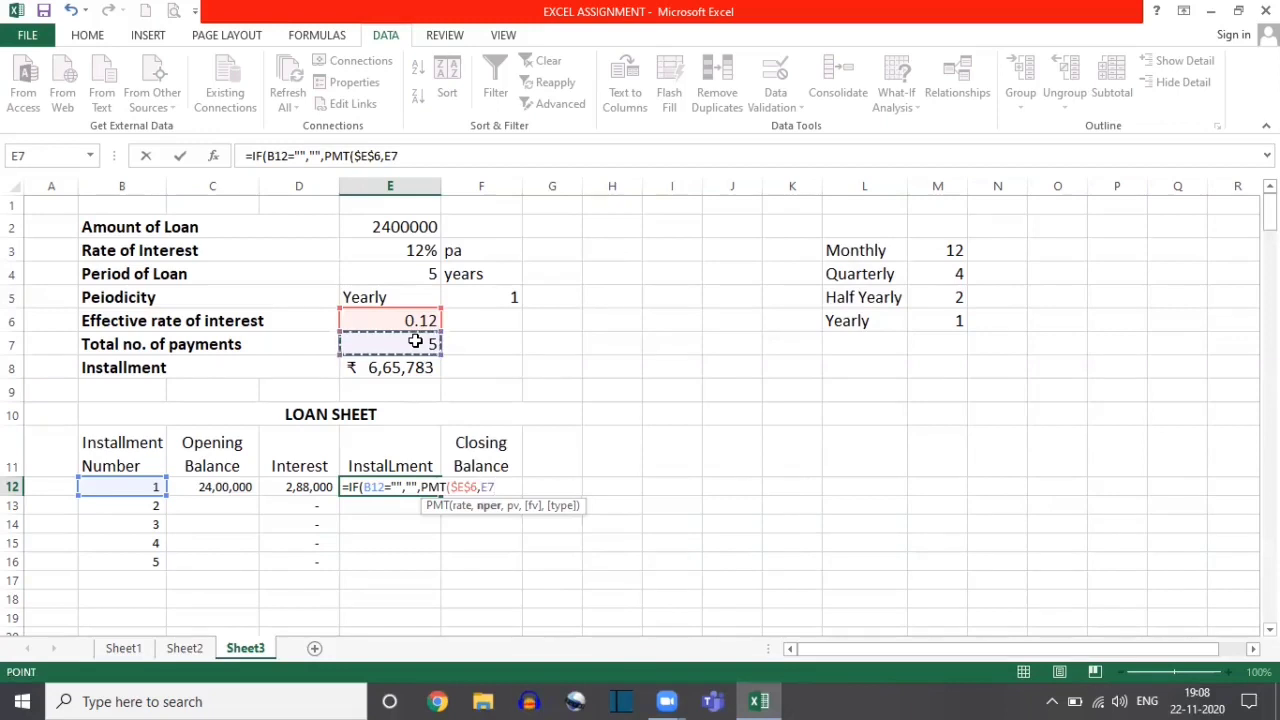
{"action": "key", "text": "F4"}
{"action": "type", "text": ","}
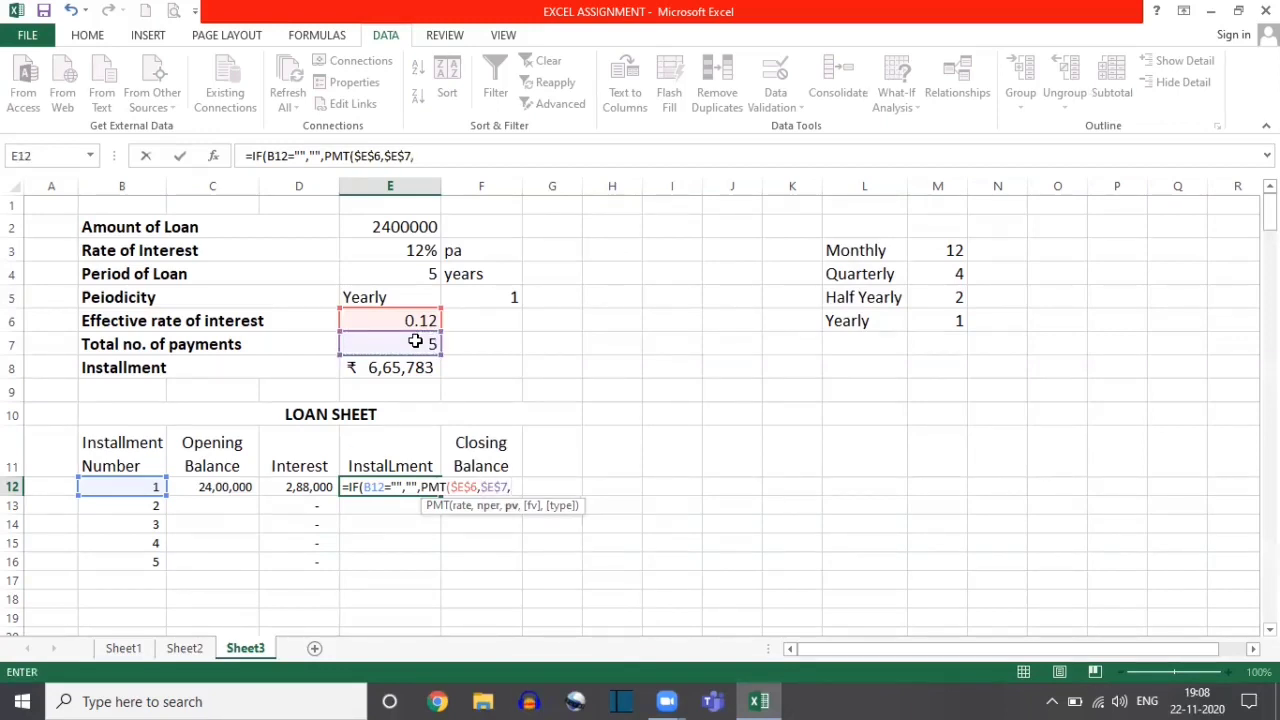
{"action": "left_click", "coordinate": [400, 228]}
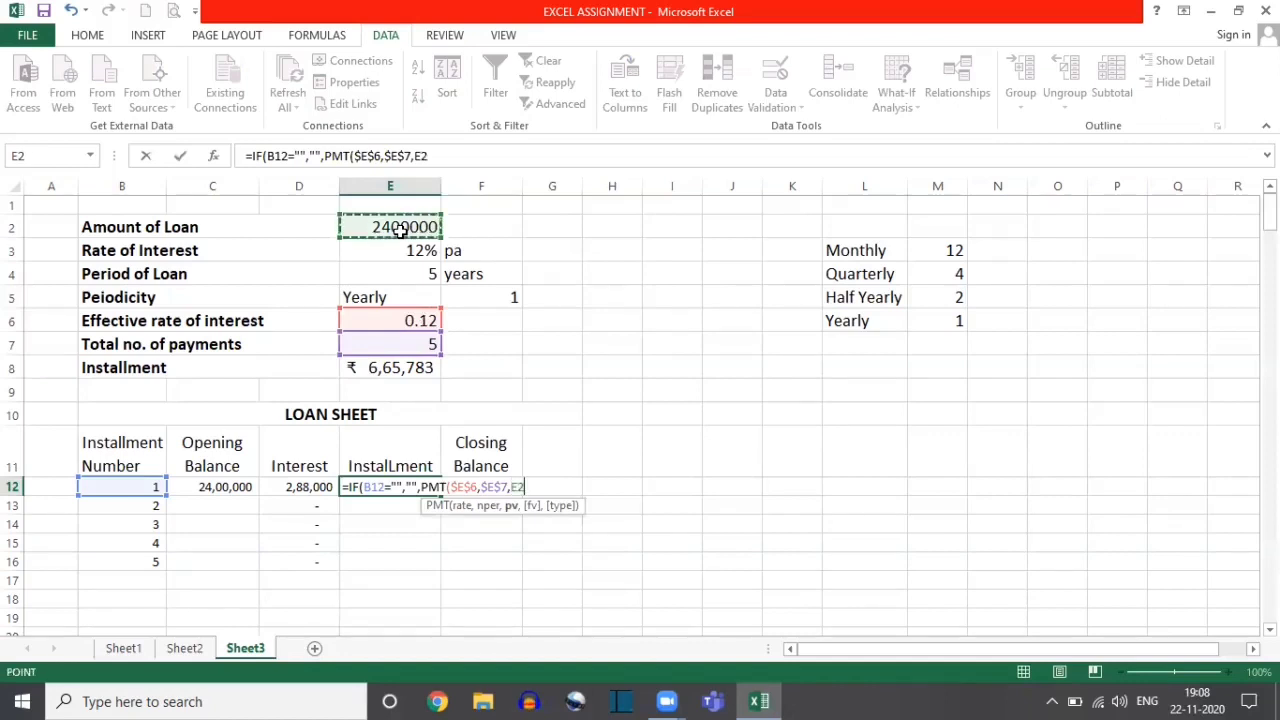
{"action": "key", "text": "F4"}
{"action": "type", "text": ")"}
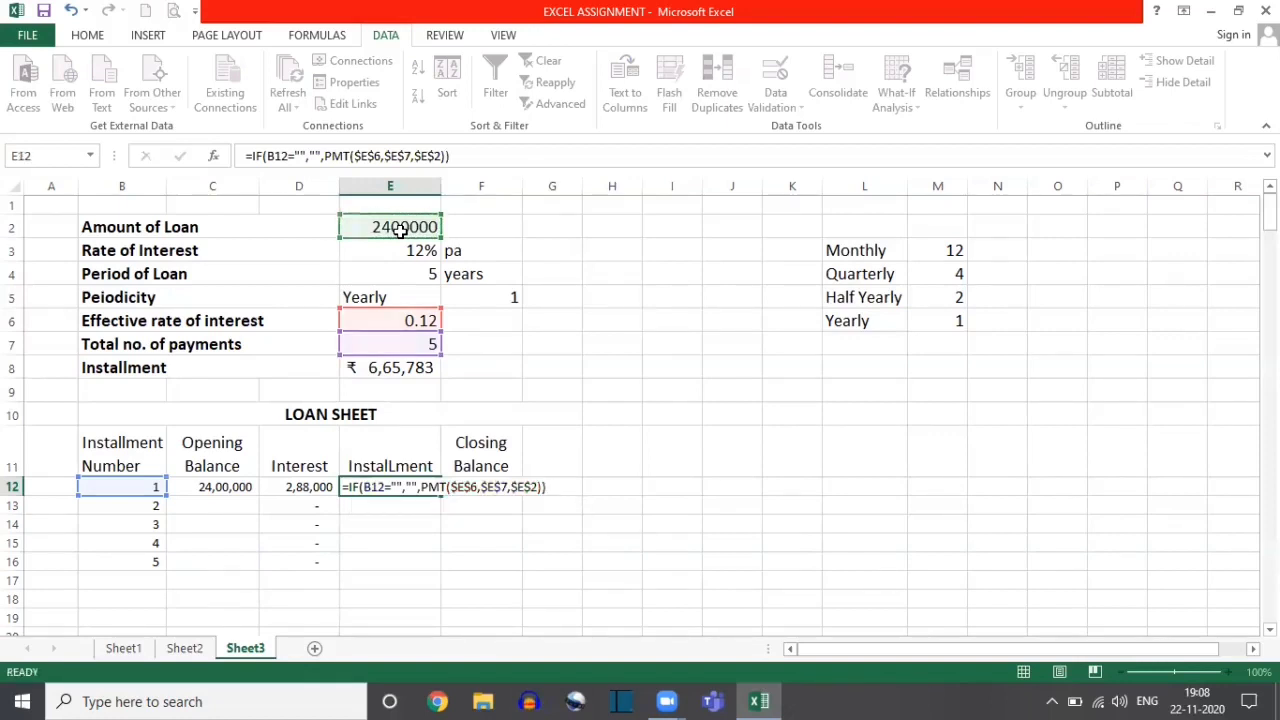
{"action": "key", "text": "Return"}
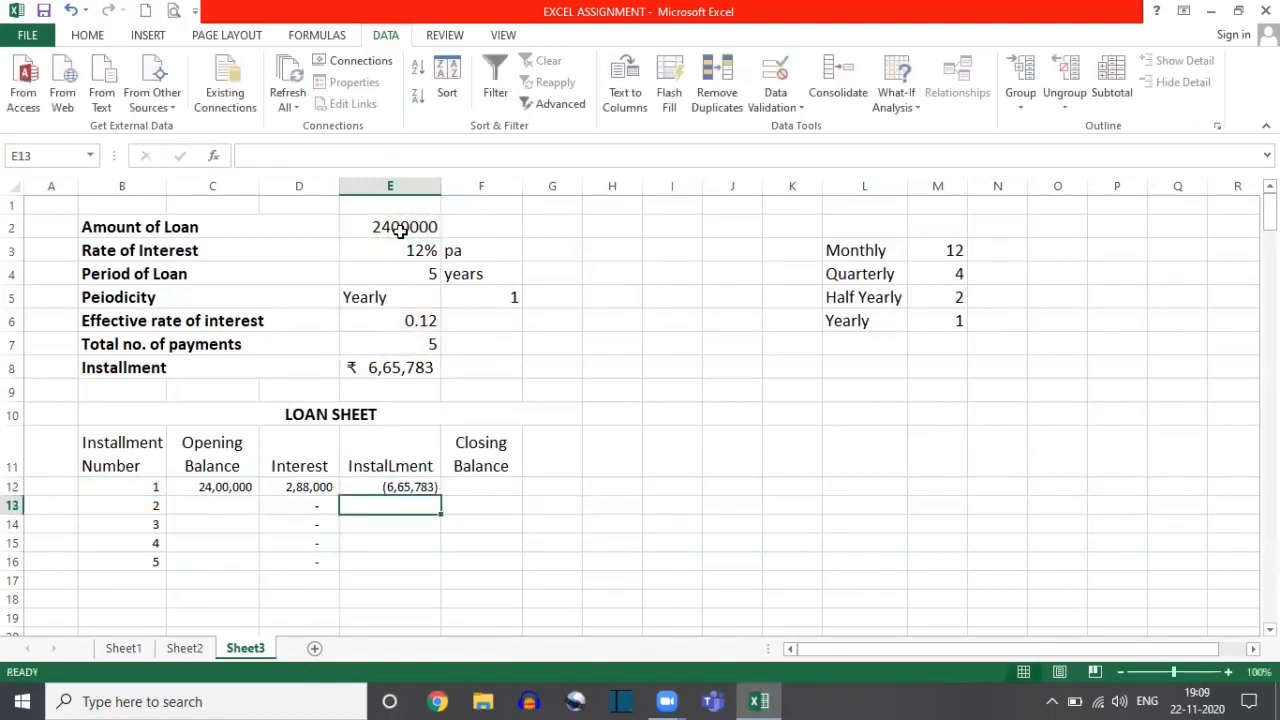
- Negate the loan amount in E12's PMT, making the formula =IF(B12="","",PMT($E$6,$E$7,-$E$2))
{"action": "double_click", "coordinate": [386, 486]}
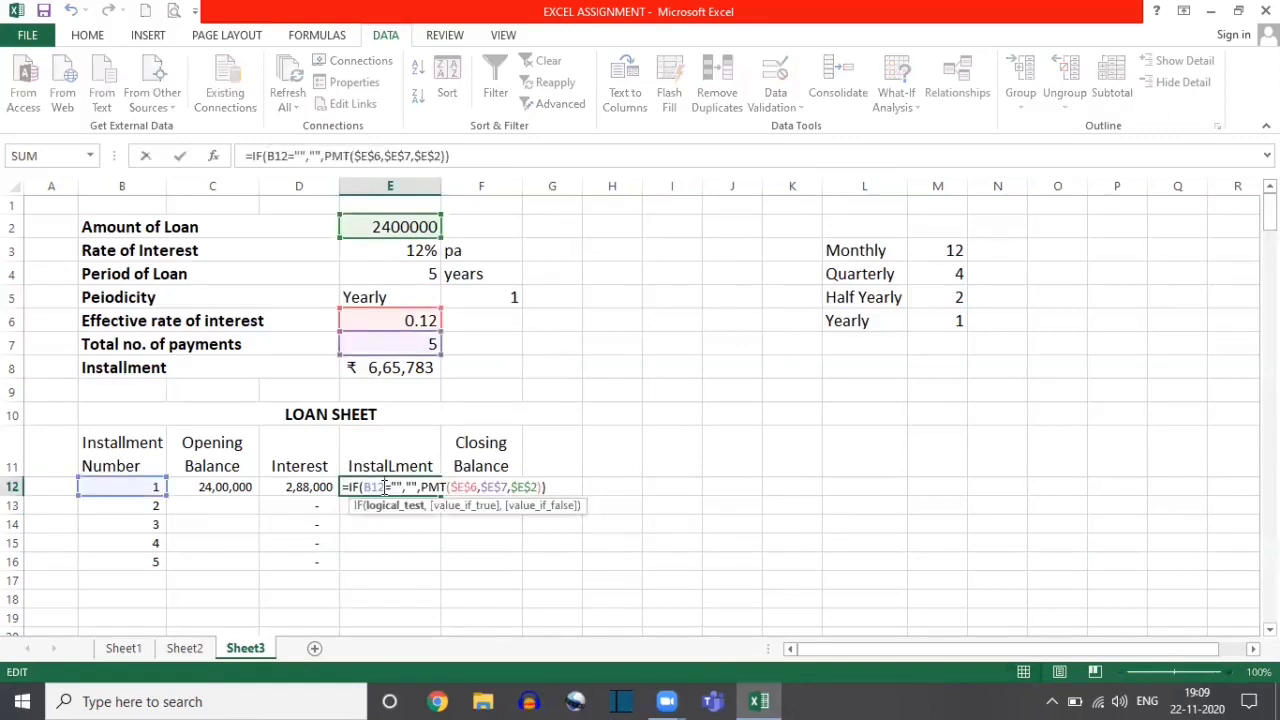
{"action": "left_click", "coordinate": [511, 487]}
{"action": "type", "text": "-"}
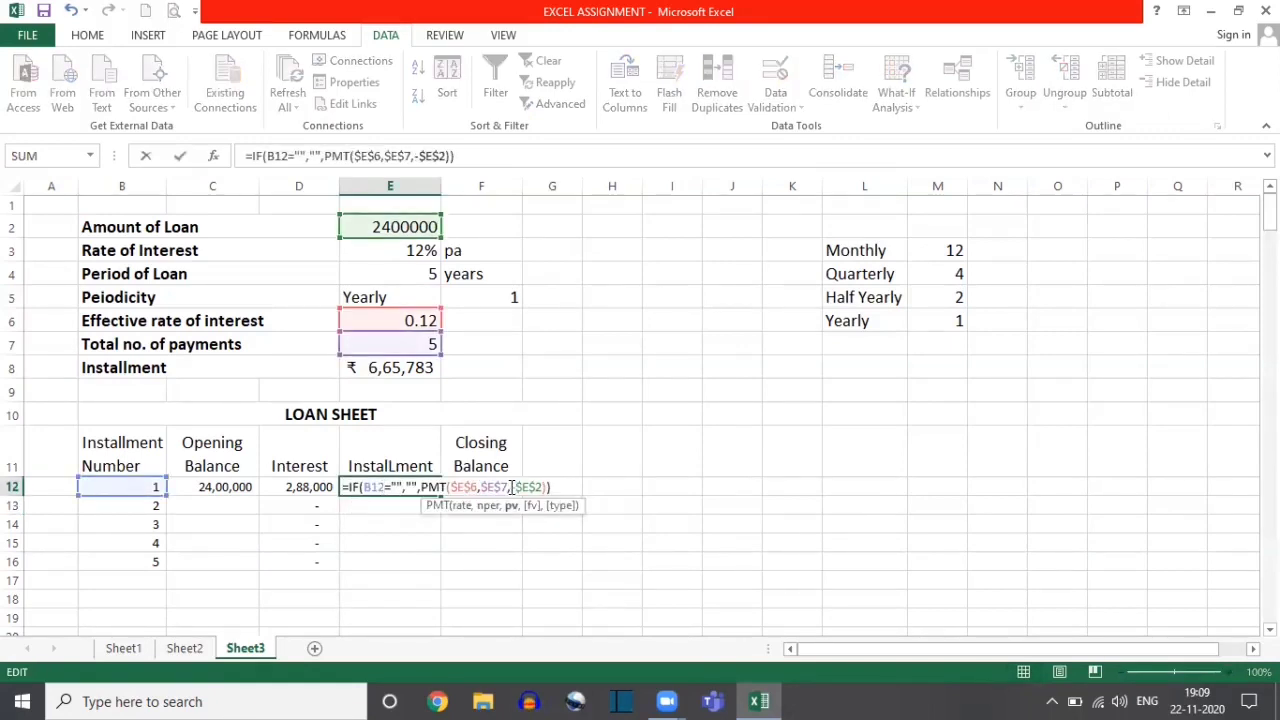
{"action": "key", "text": "Return"}
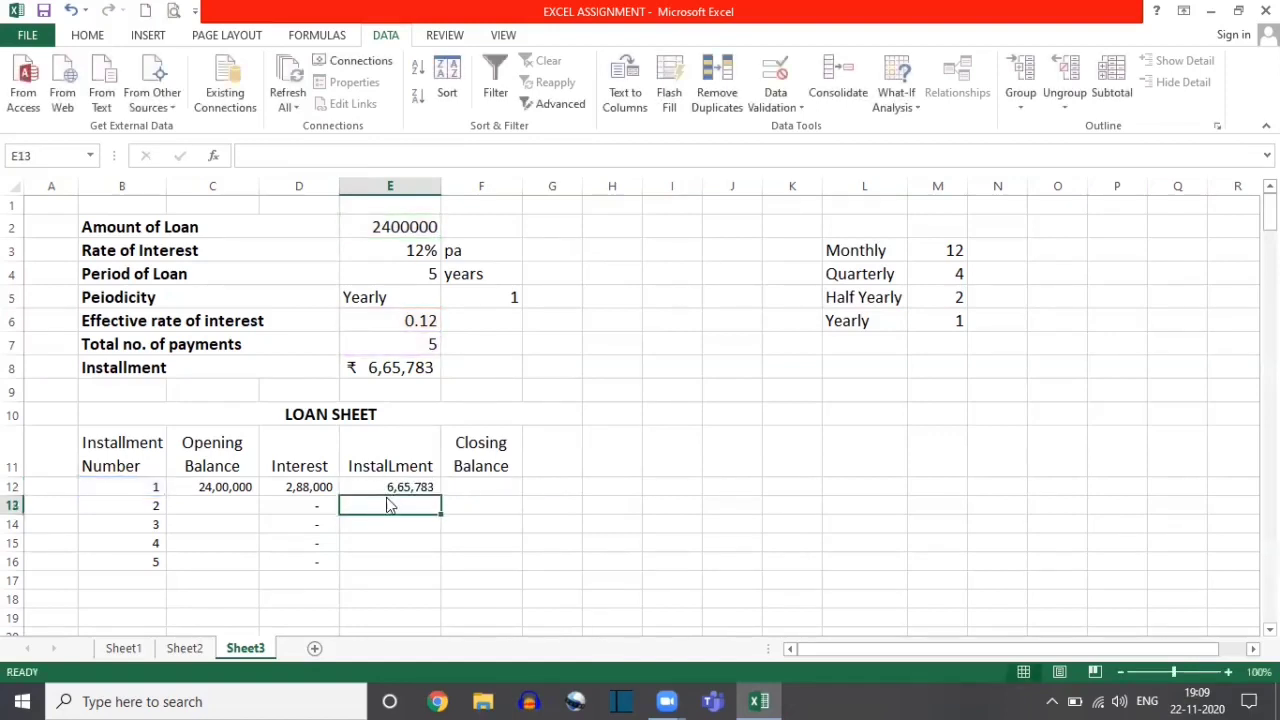
- Compare the first installment's PMT formula in E12 with the Installment formula in E8 of the loan summary
{"action": "left_click", "coordinate": [375, 487]}
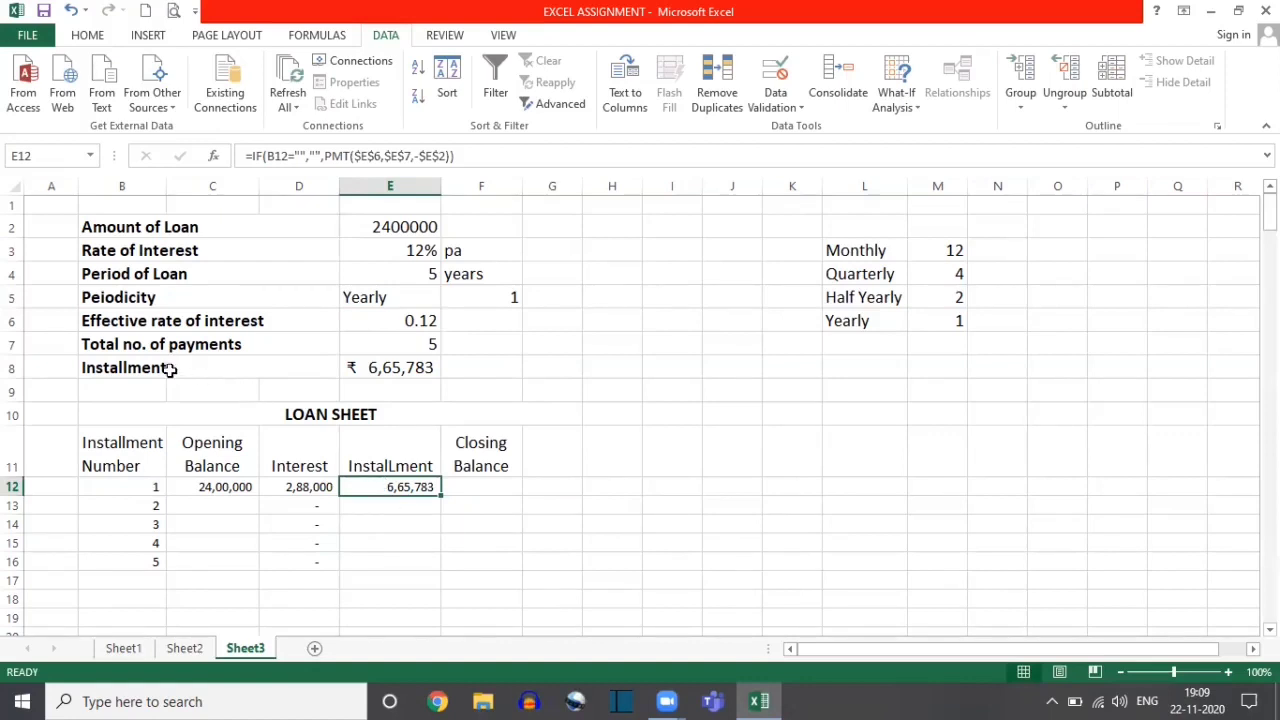
{"action": "double_click", "coordinate": [401, 487]}
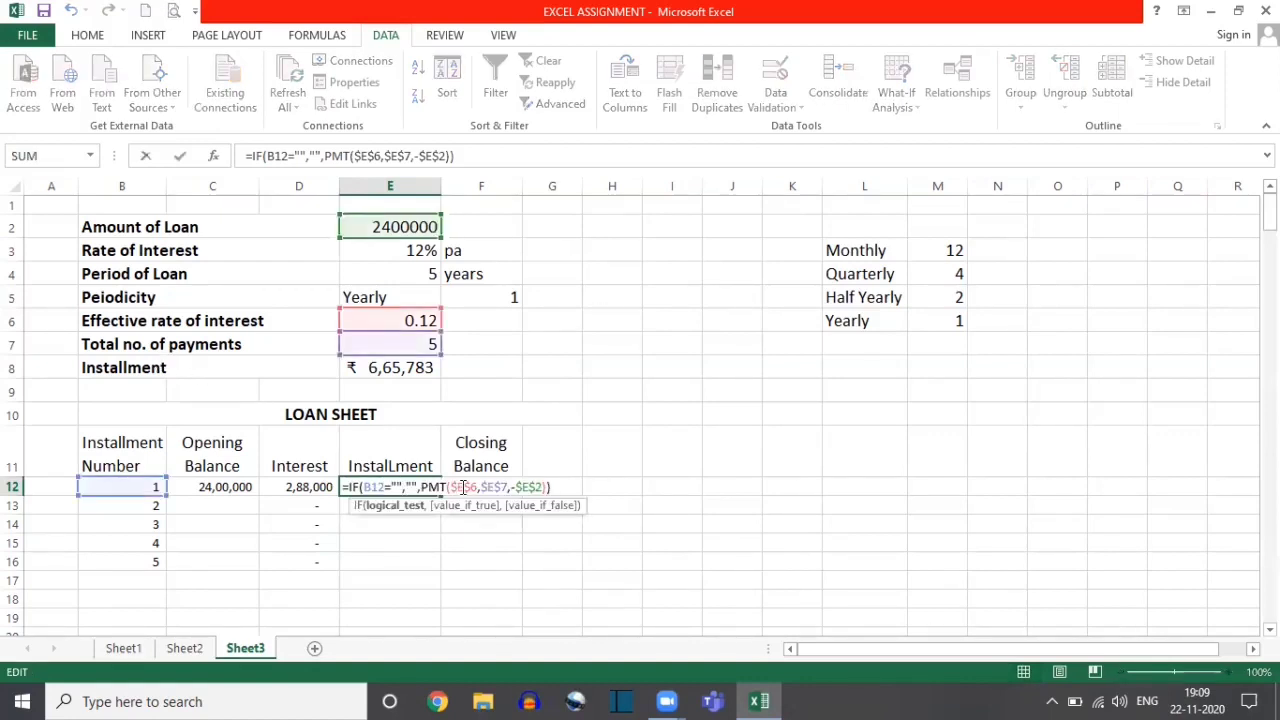
{"action": "key", "text": "Escape"}
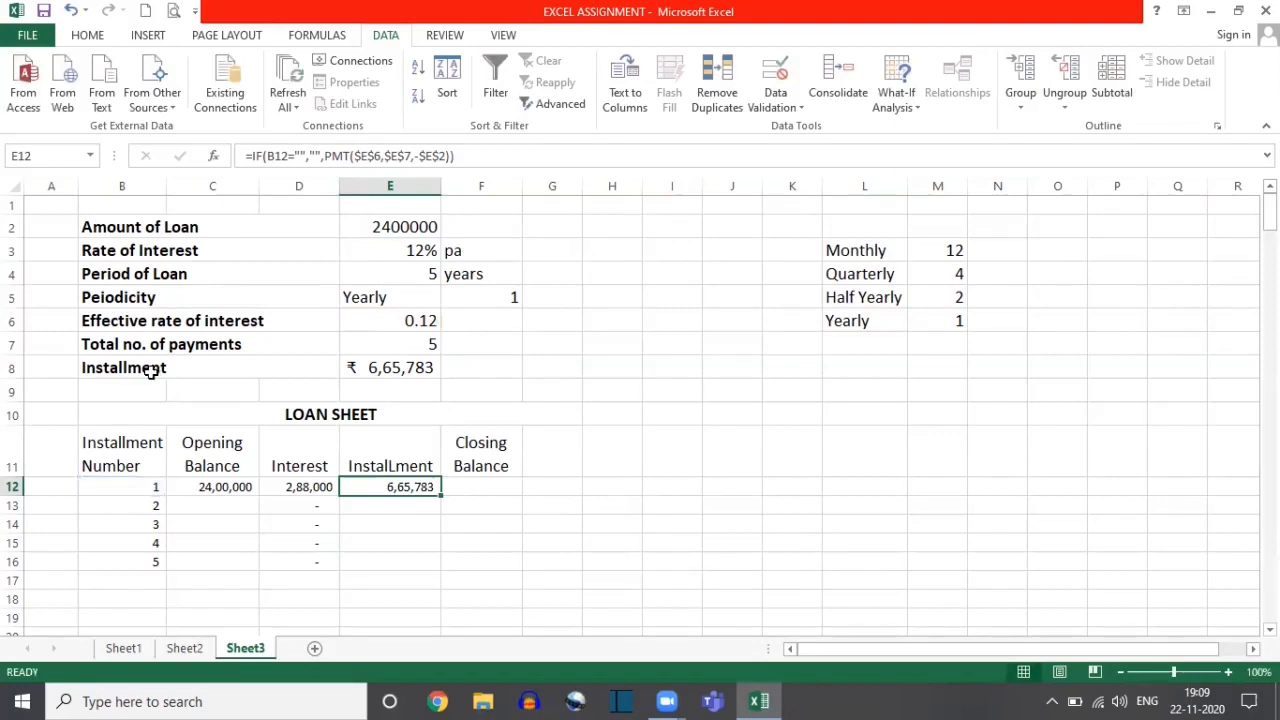
{"action": "left_click", "coordinate": [151, 367]}
{"action": "left_click", "coordinate": [380, 367], "text": "shift"}
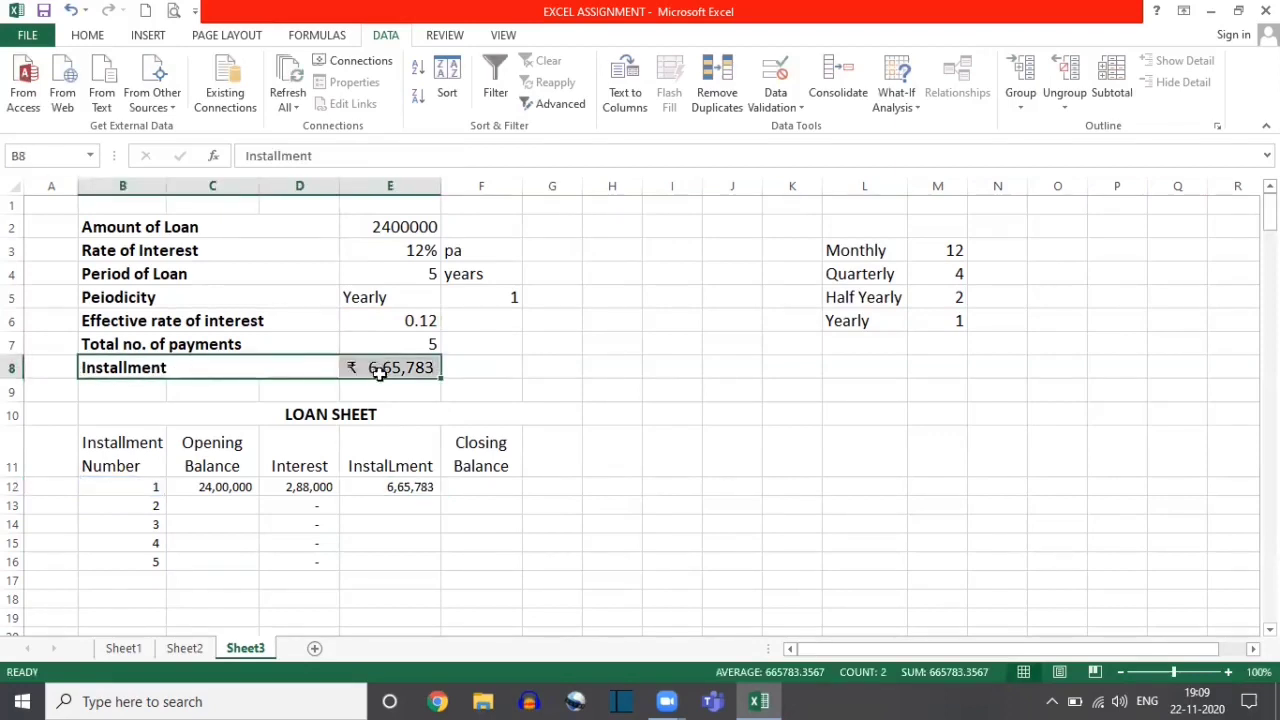
{"action": "double_click", "coordinate": [366, 486]}
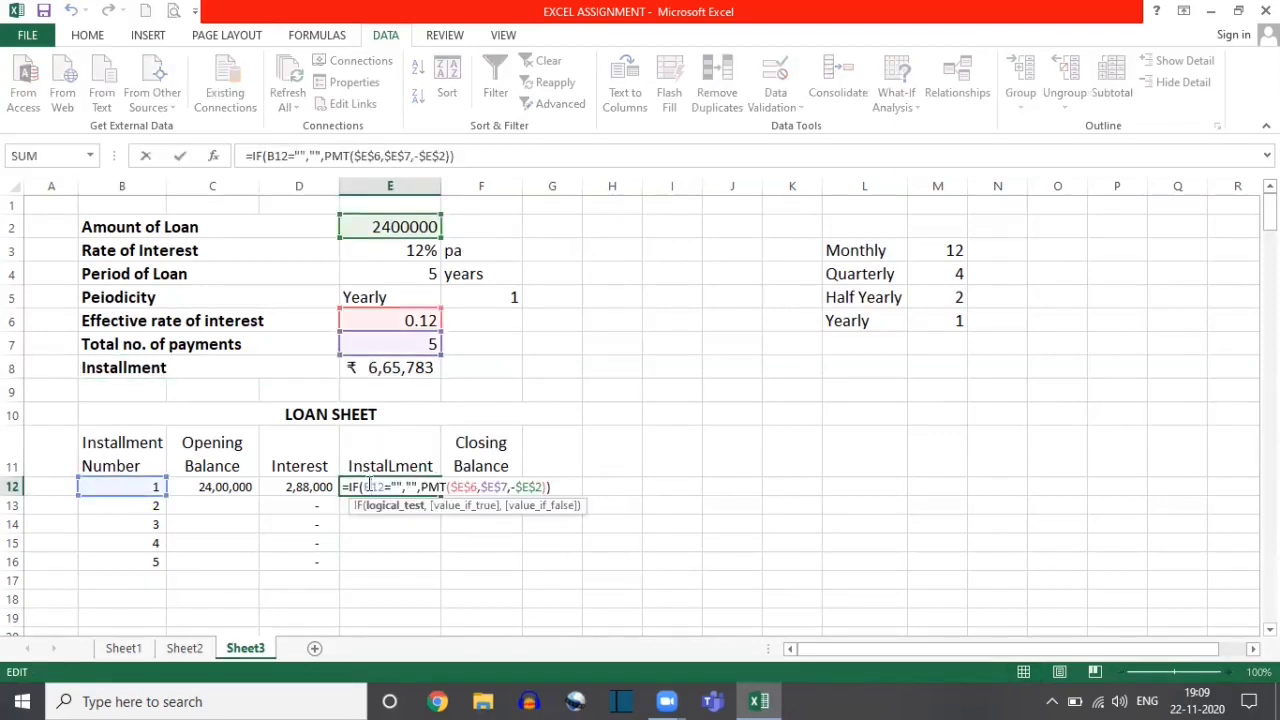
{"action": "left_click", "coordinate": [465, 487]}
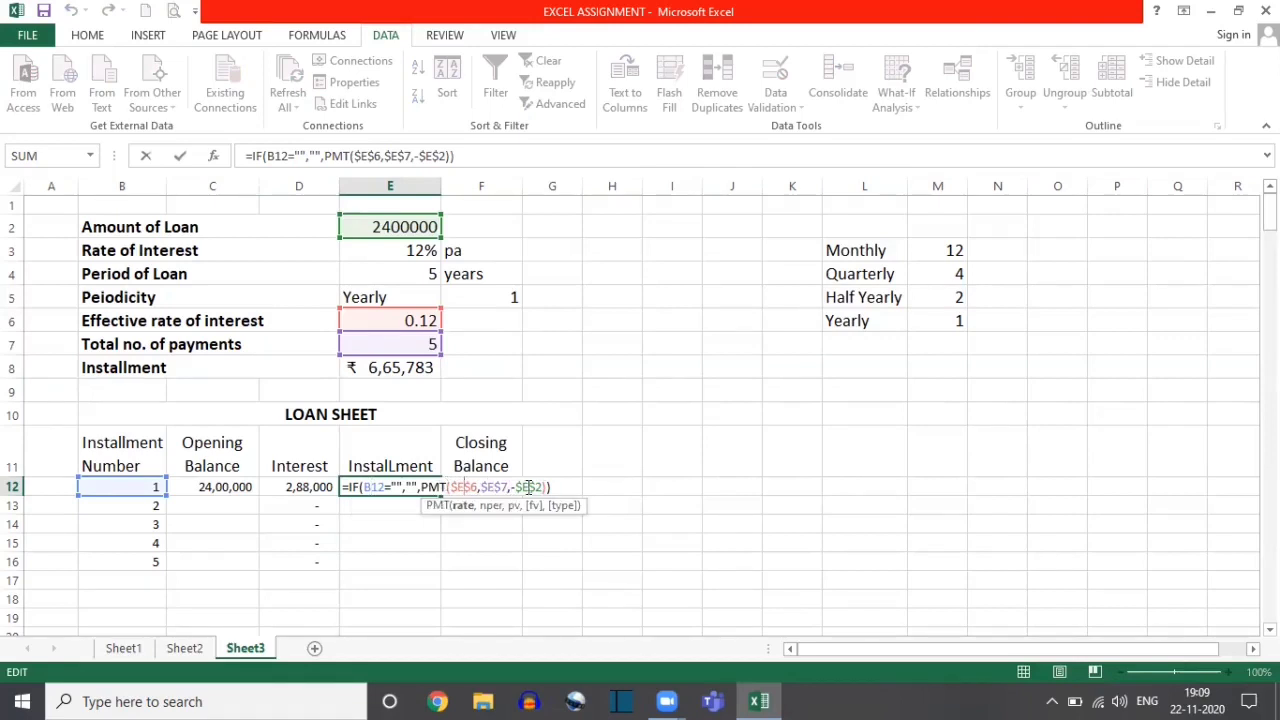
{"action": "key", "text": "ctrl+Return"}
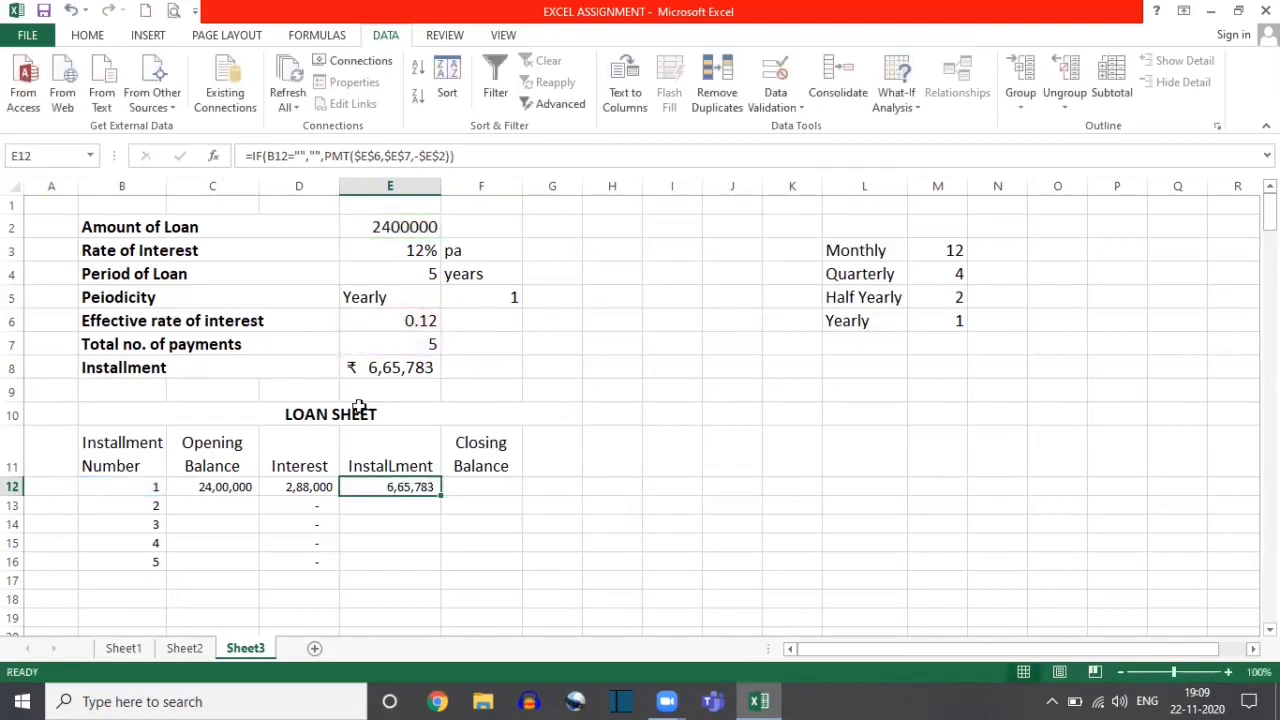
{"action": "left_click", "coordinate": [357, 368]}
{"action": "double_click", "coordinate": [357, 368]}
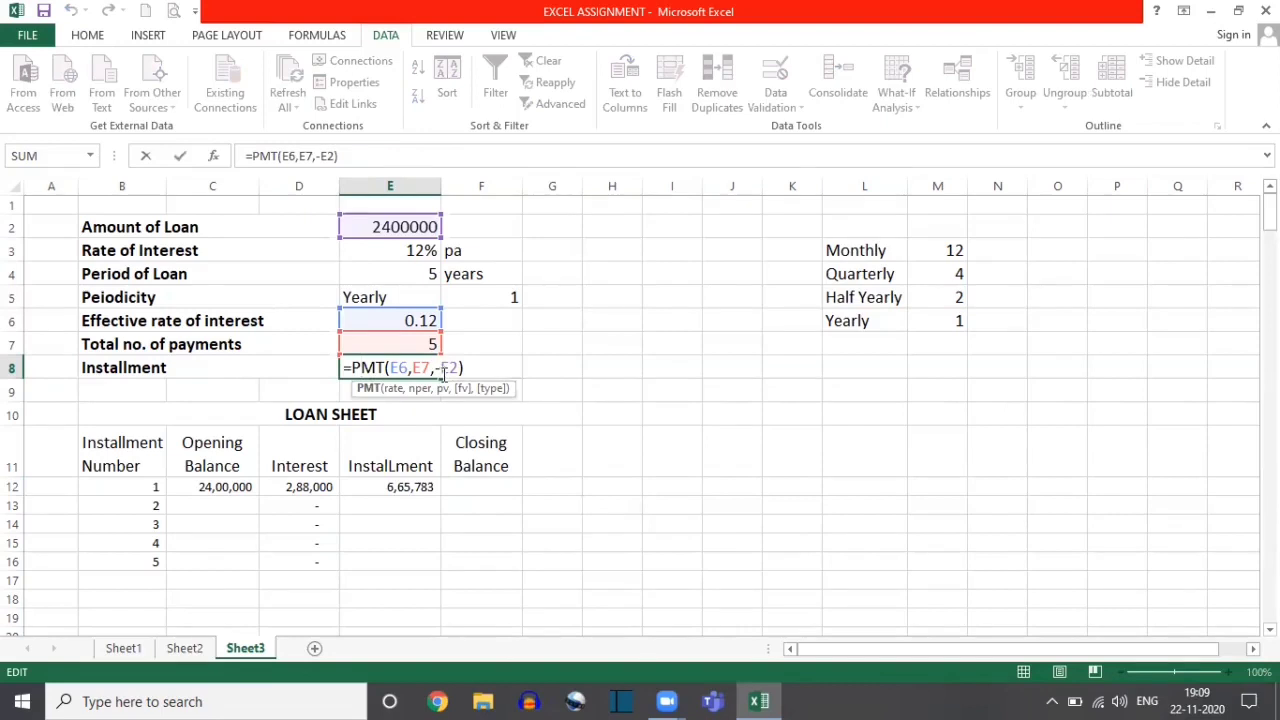
{"action": "key", "text": "ctrl+Return"}
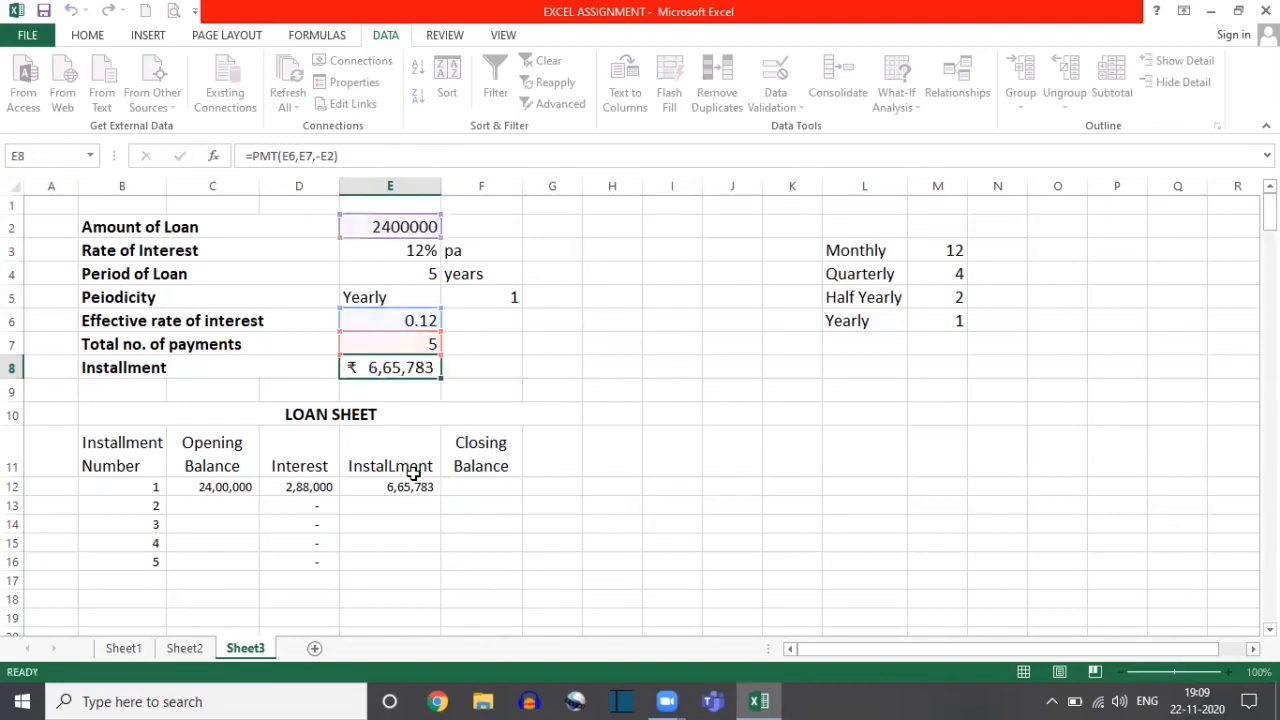
- Replace the first installment formula in E12 with =IF(B12="","",$E$8), referencing the summary installment absolutely, and review its arguments
{"action": "left_click", "coordinate": [395, 486]}
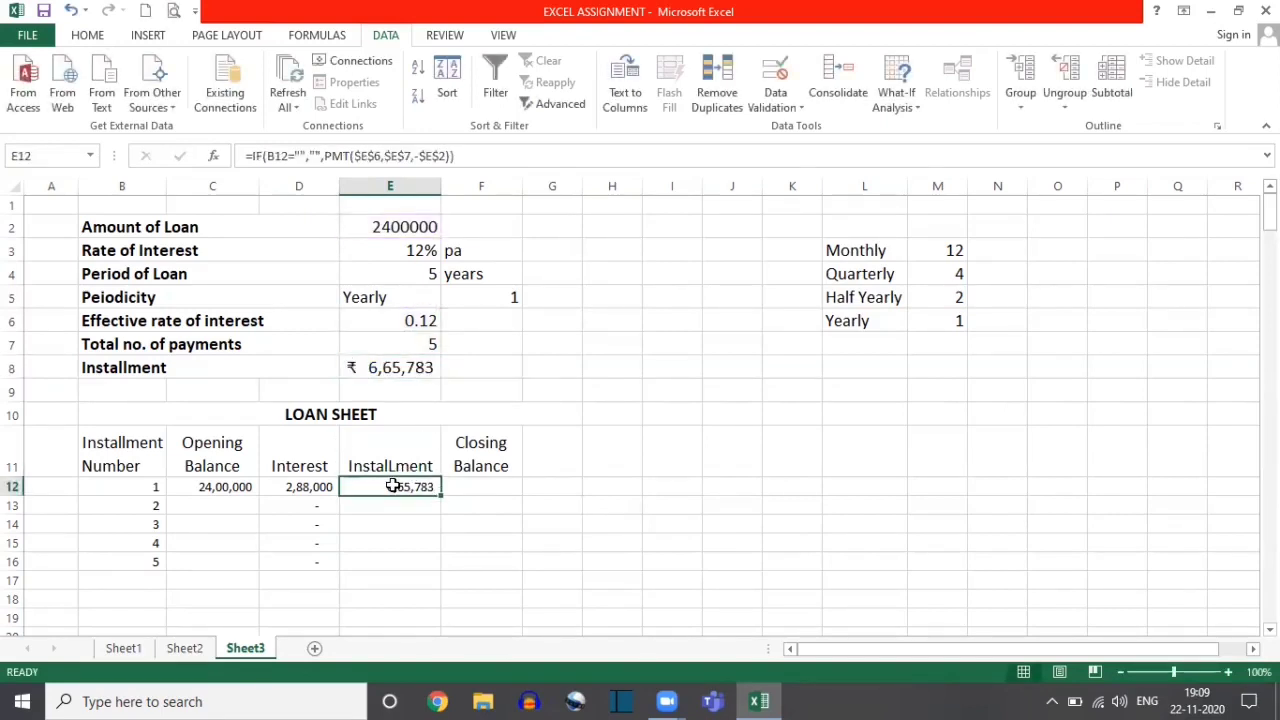
{"action": "key", "text": "Delete"}
{"action": "type", "text": "="}
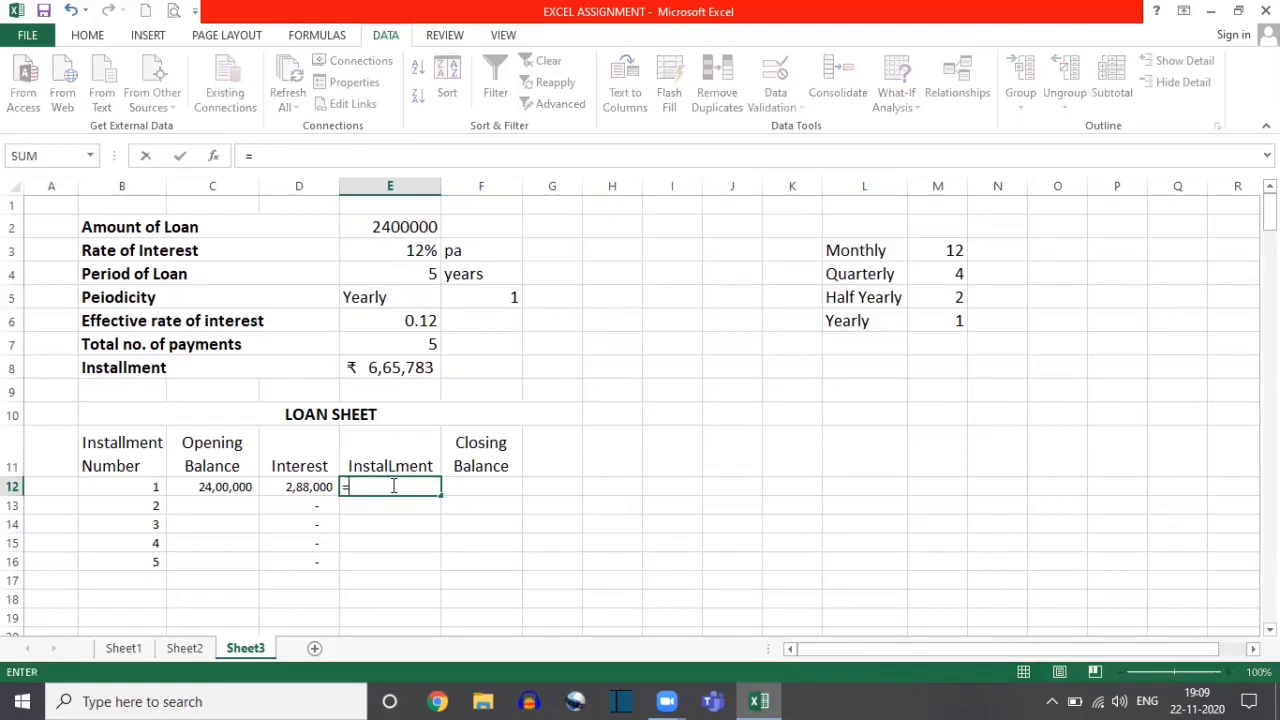
{"action": "type", "text": "IF"}
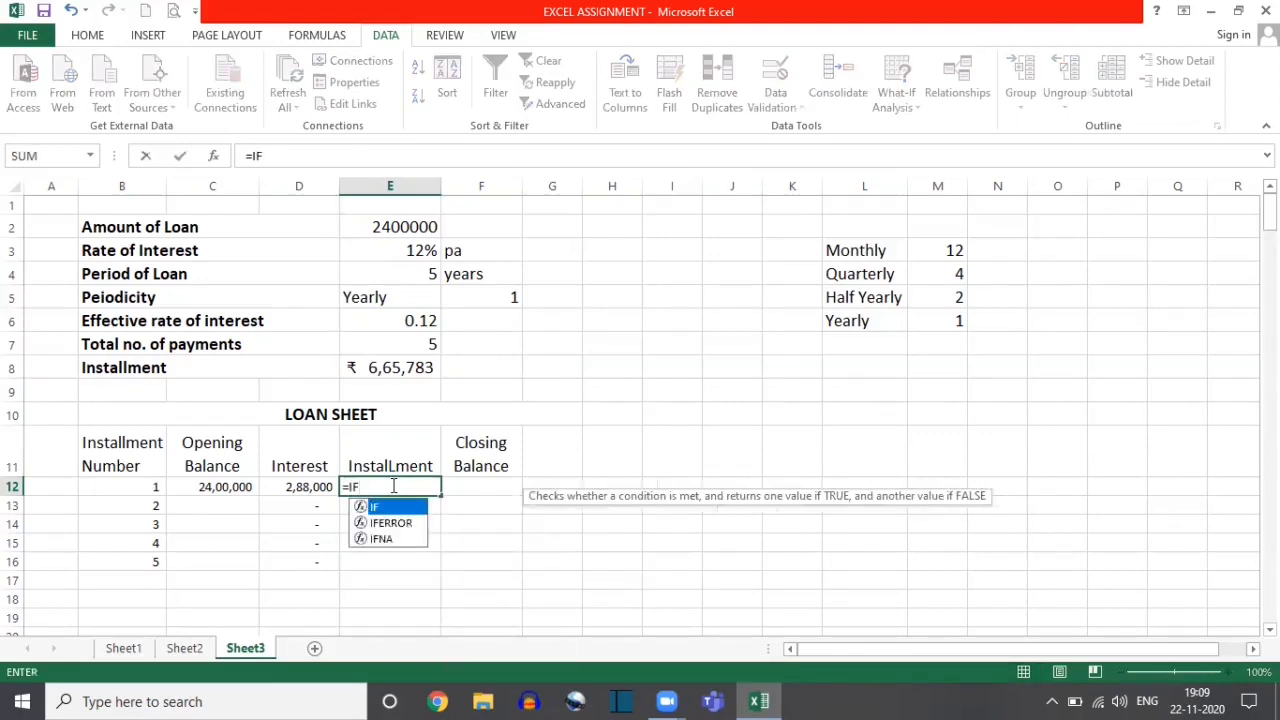
{"action": "type", "text": "("}
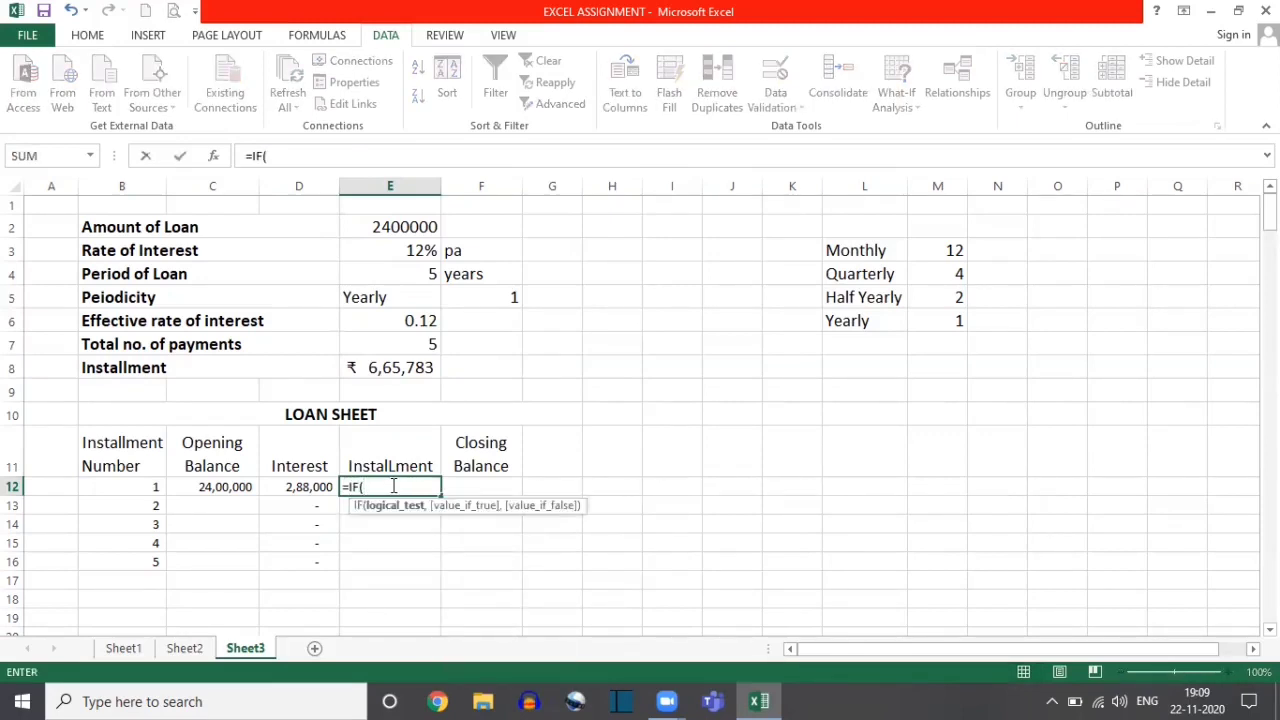
{"action": "left_click", "coordinate": [136, 486]}
{"action": "type", "text": "="}
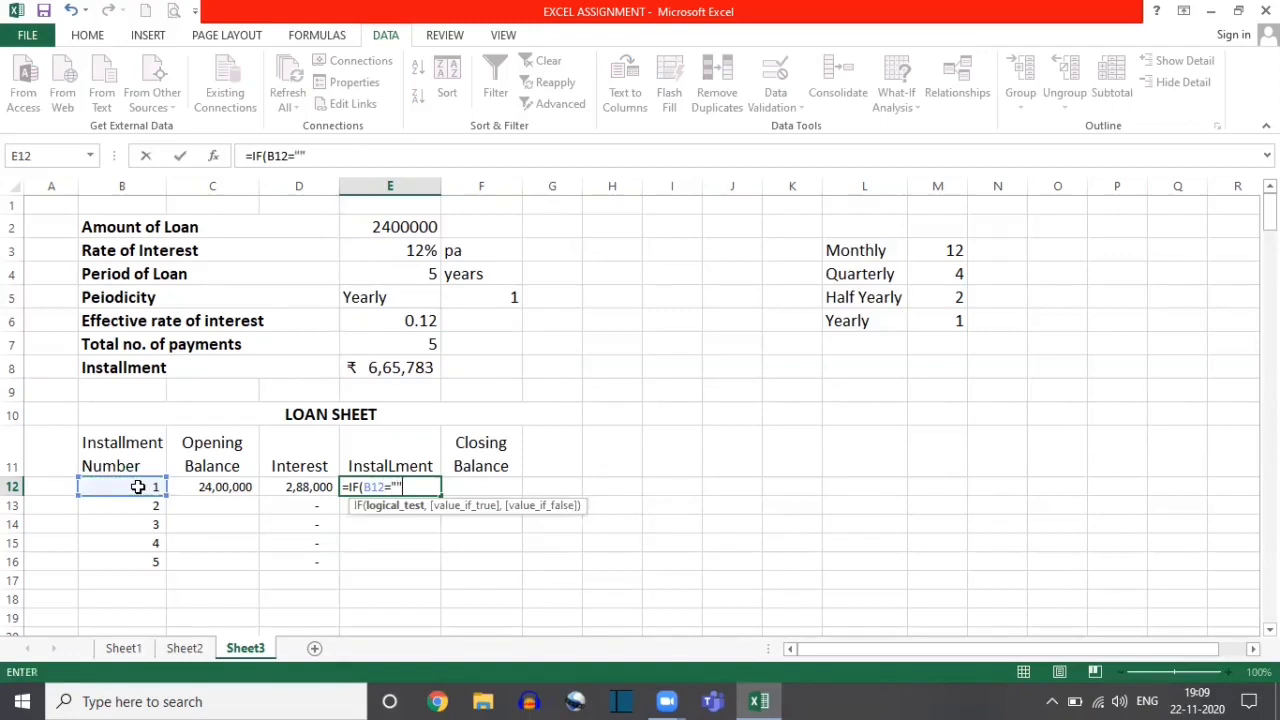
{"action": "type", "text": "\"\",\""}
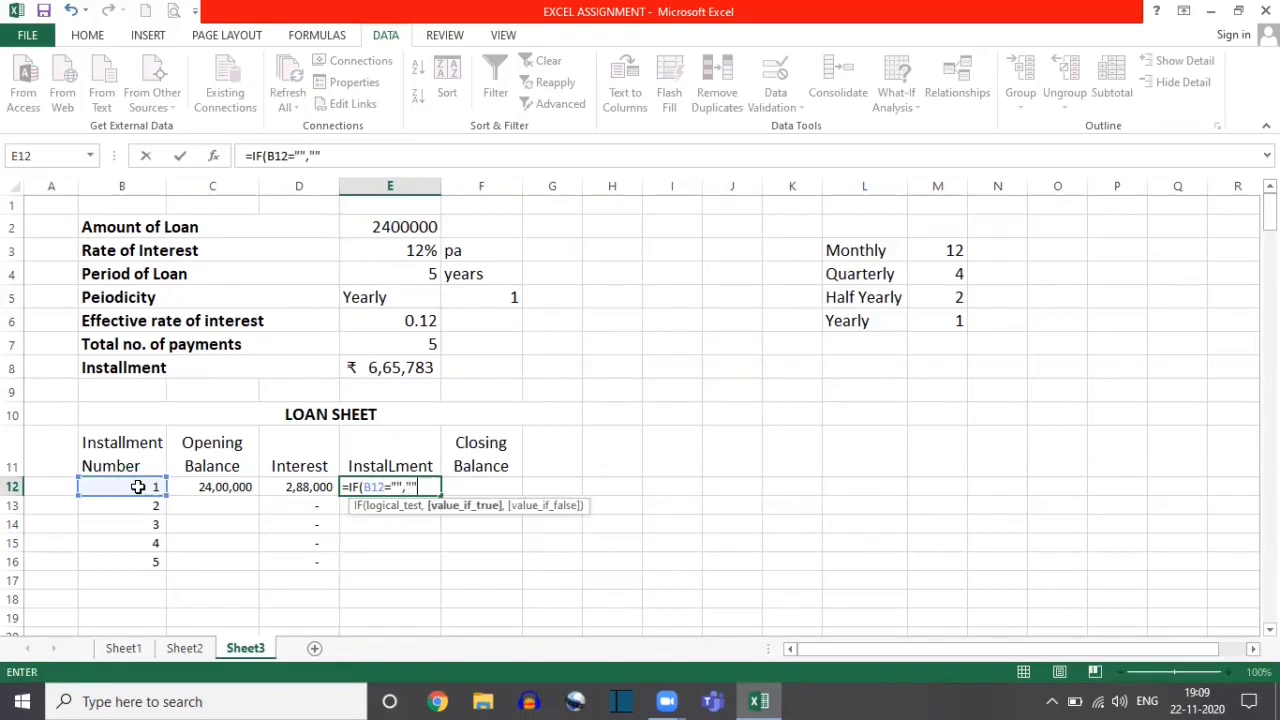
{"action": "type", "text": "\","}
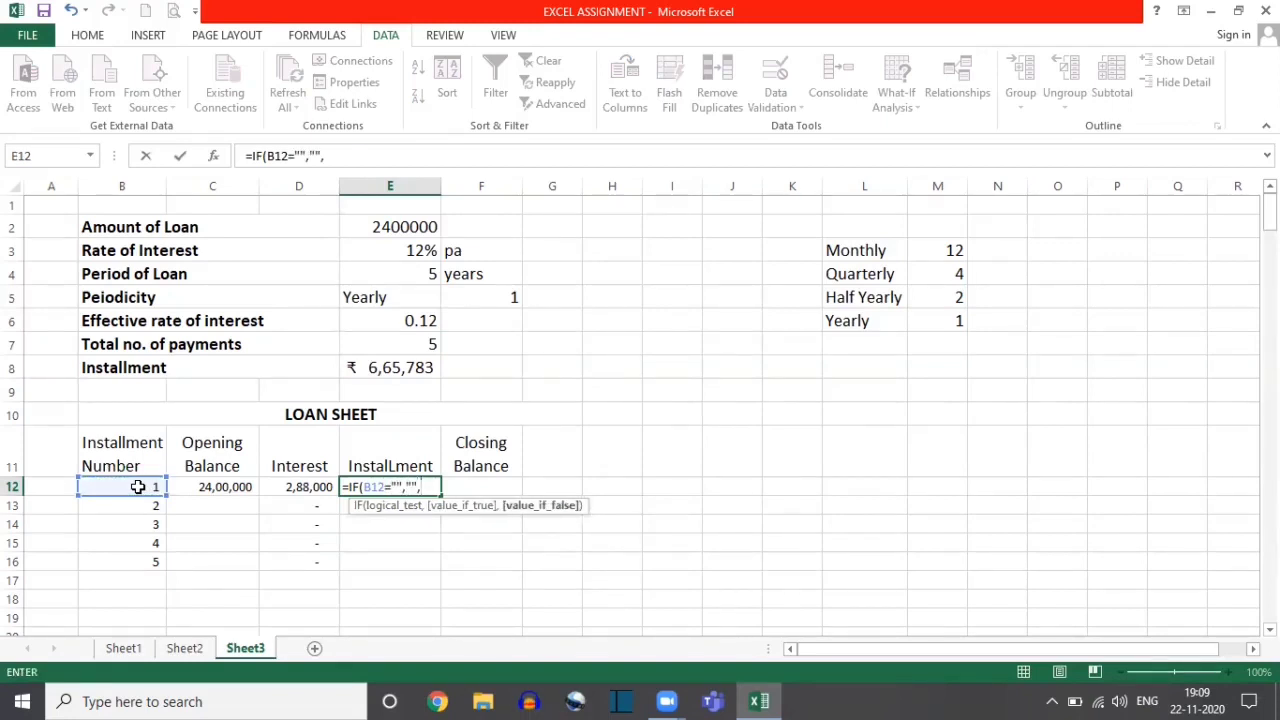
{"action": "left_click", "coordinate": [368, 364]}
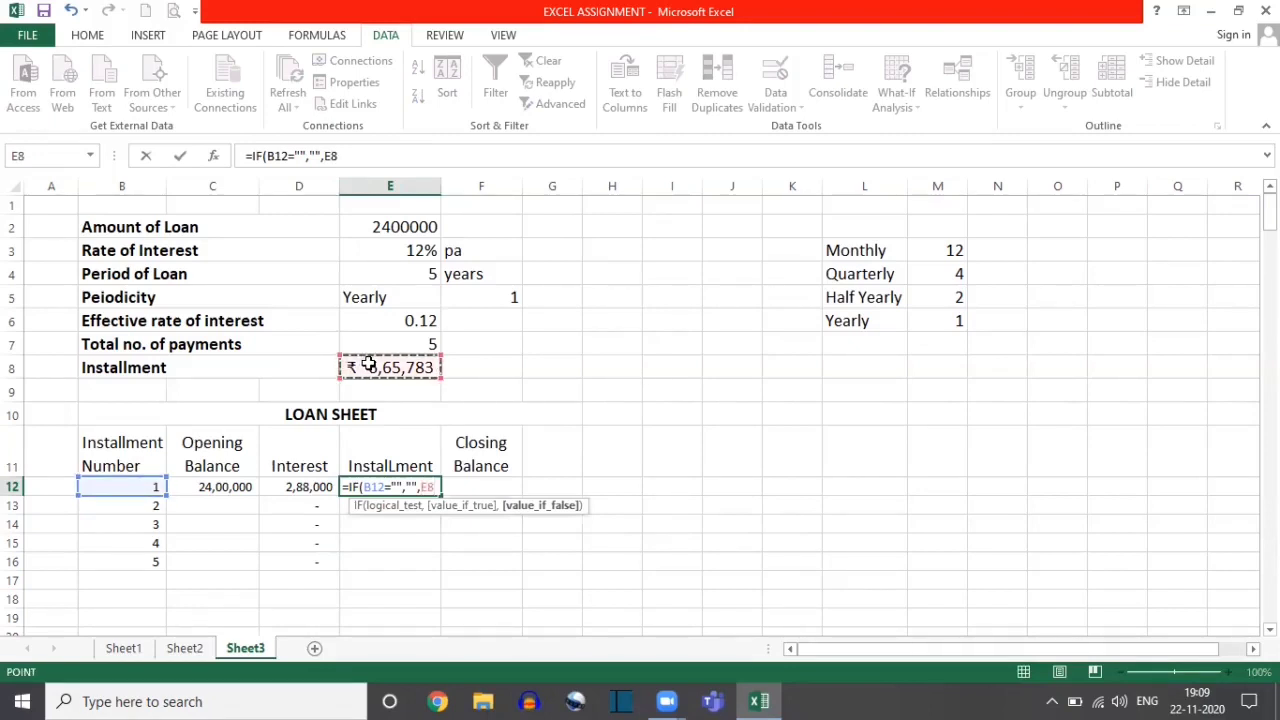
{"action": "key", "text": "F4"}
{"action": "type", "text": ")"}
{"action": "key", "text": "Return"}
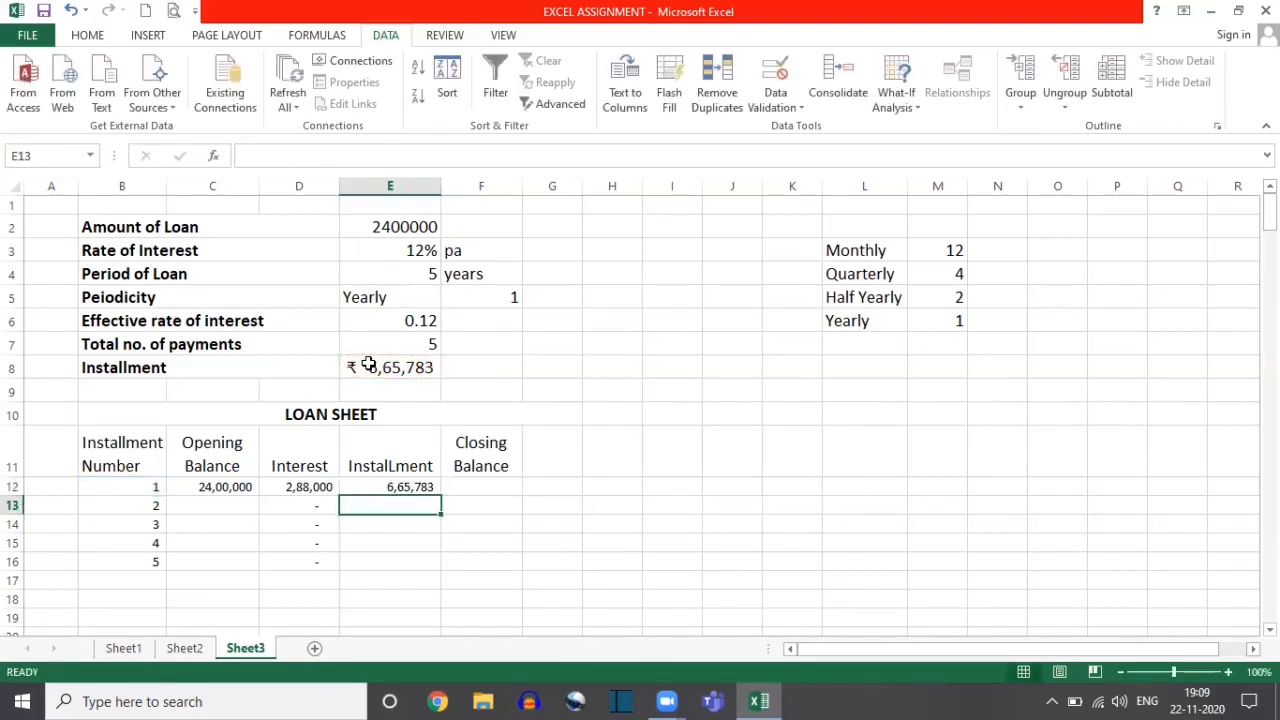
{"action": "left_click", "coordinate": [380, 486]}
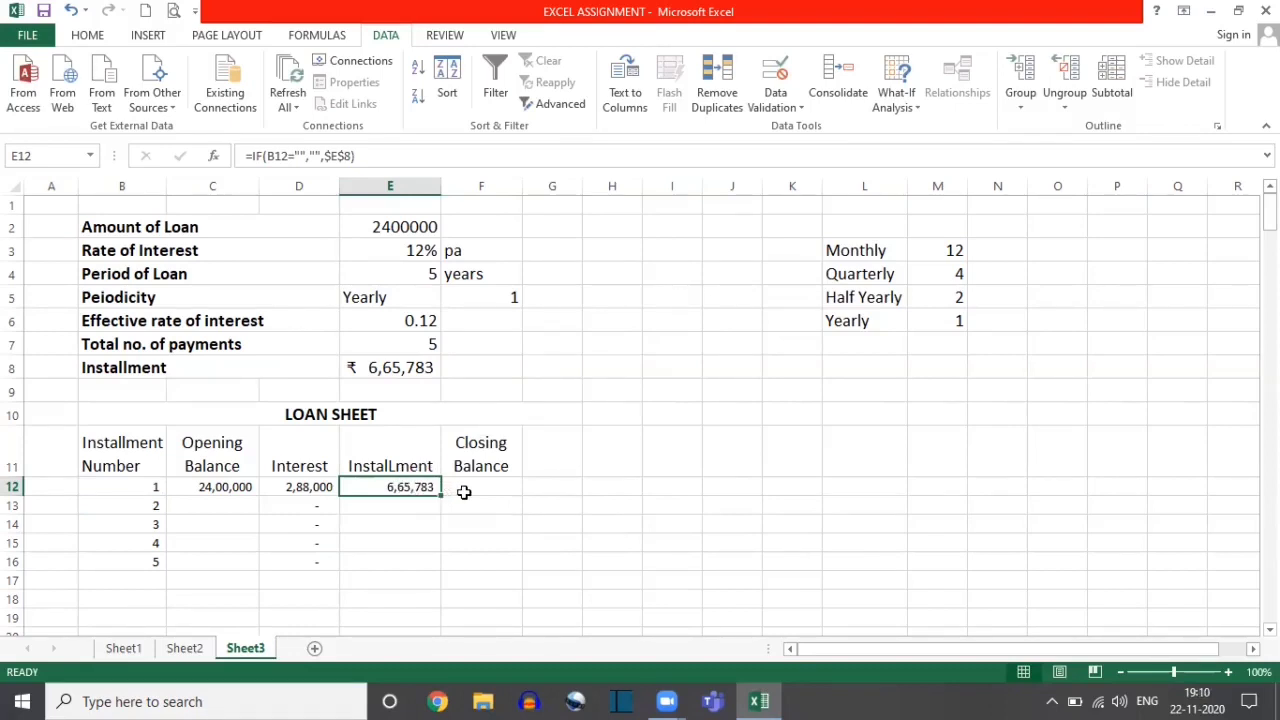
{"action": "double_click", "coordinate": [398, 487]}
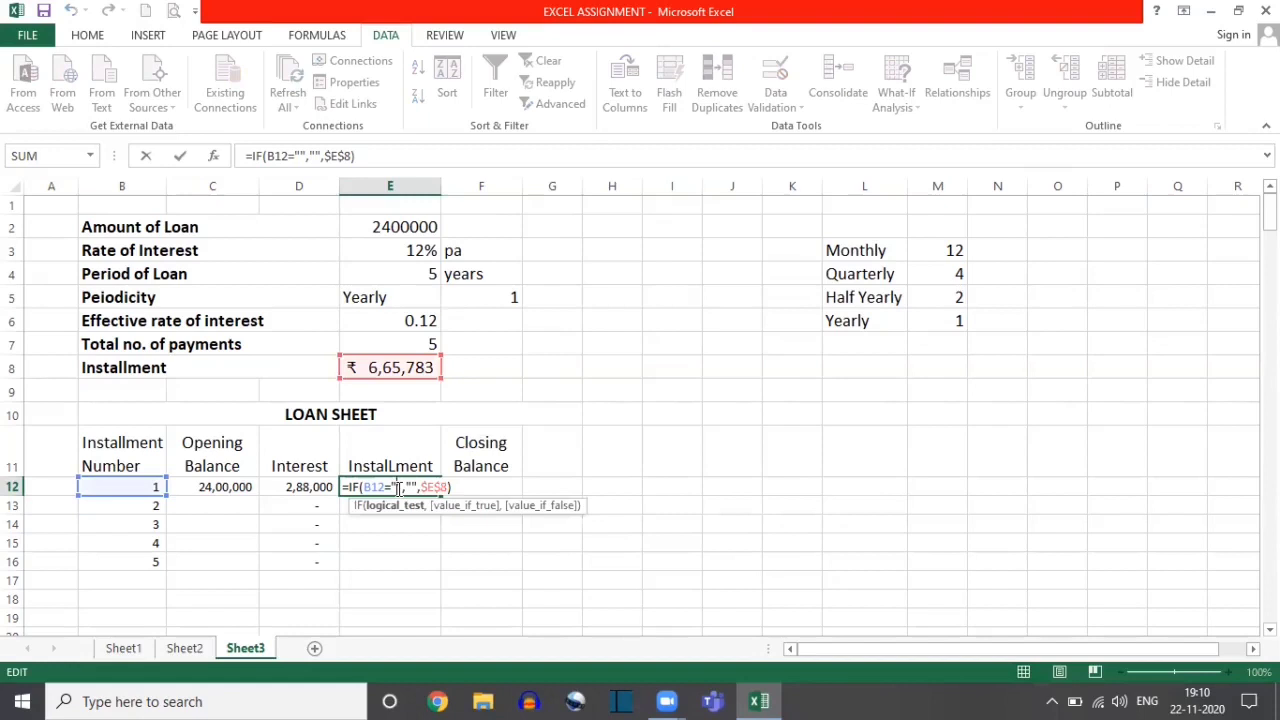
{"action": "left_click", "coordinate": [456, 487]}
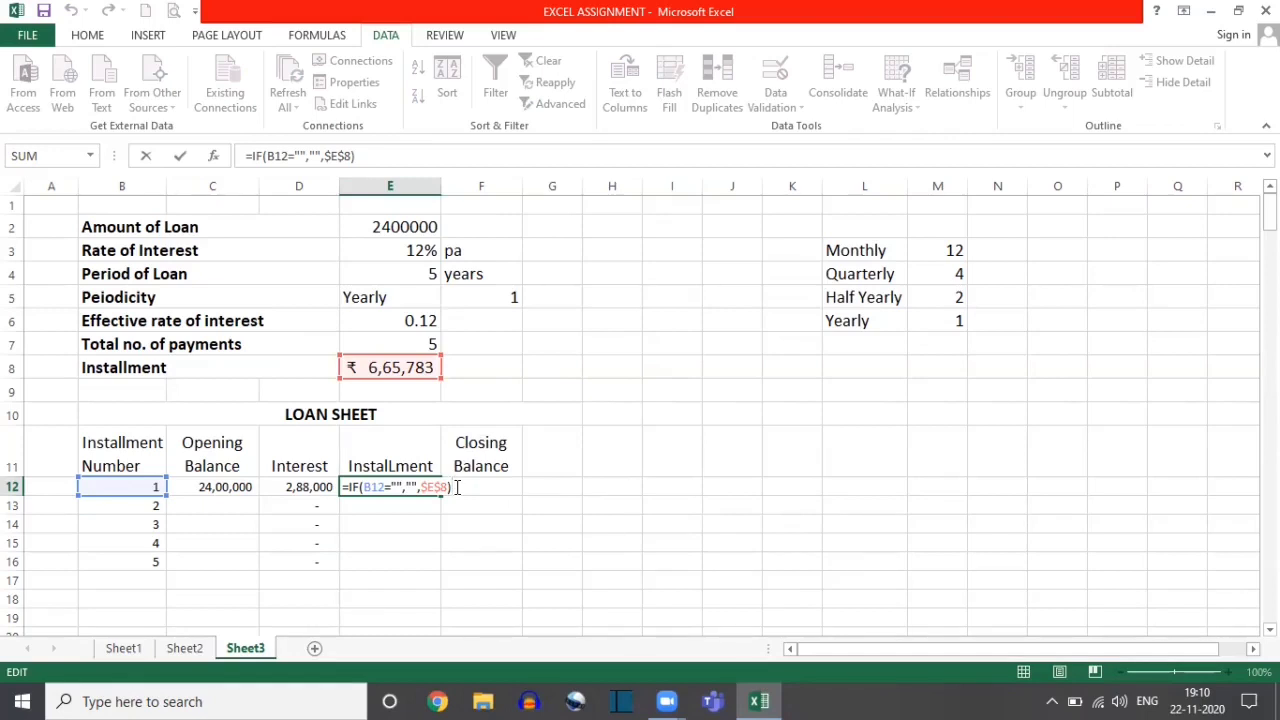
{"action": "key", "text": "ctrl+Return"}
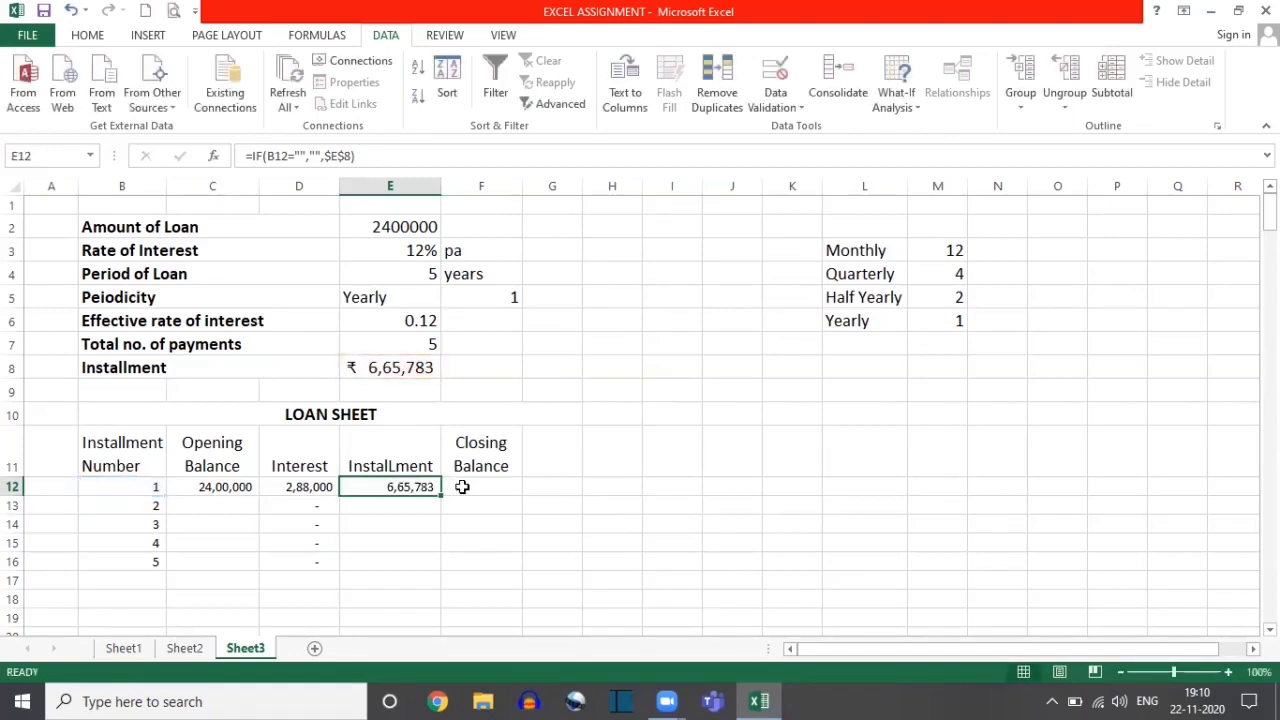
- Enter the first closing balance formula =IF(B12="","",C12+D12-E12) in F12
{"action": "left_click", "coordinate": [479, 487]}
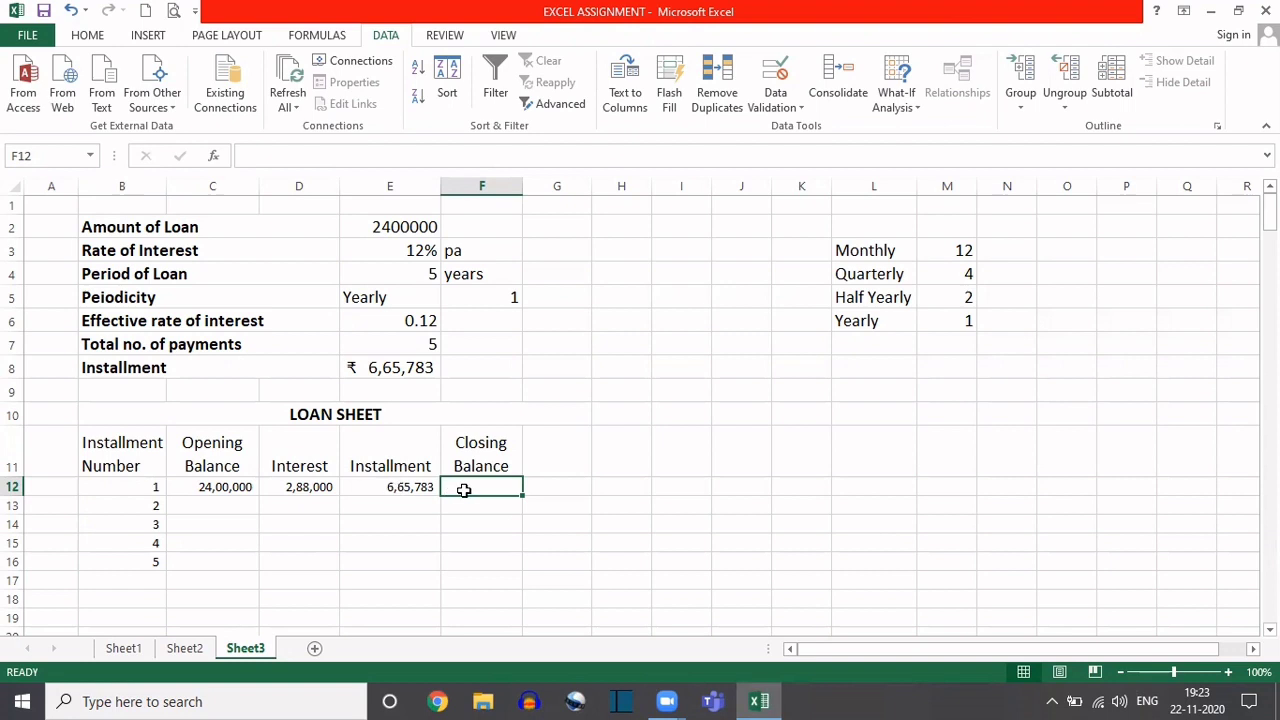
{"action": "type", "text": "=IF"}
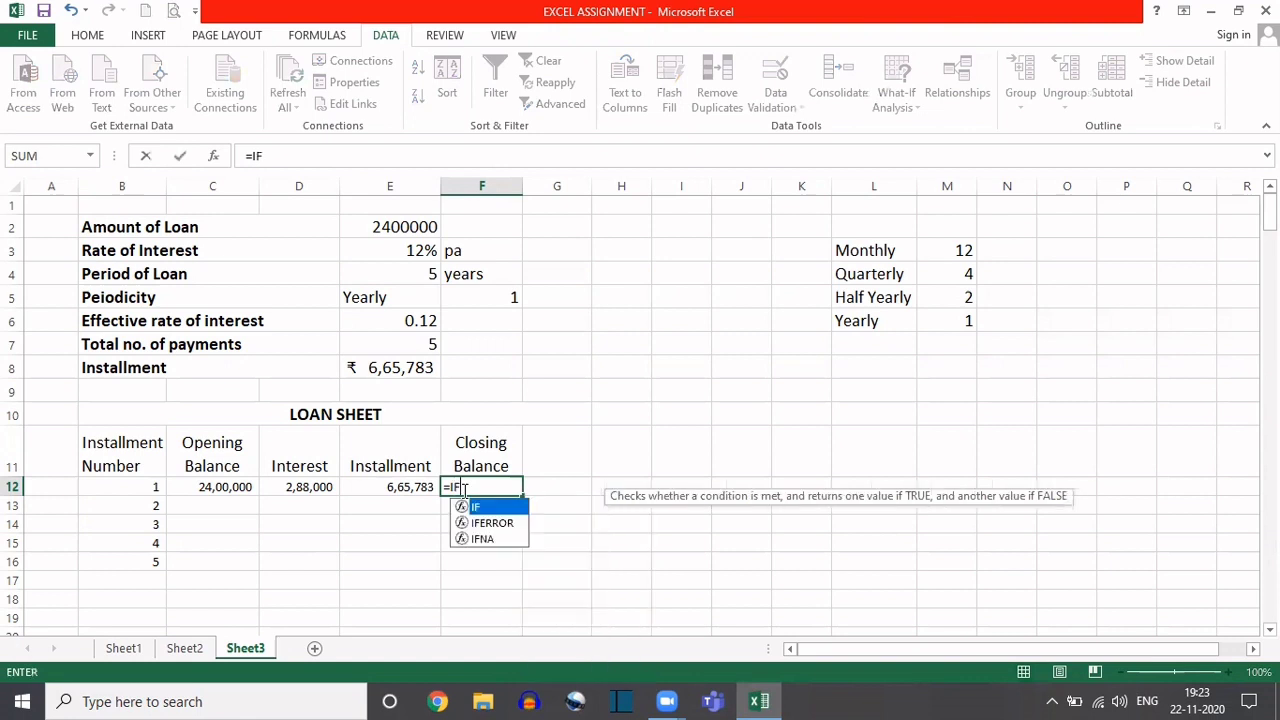
{"action": "type", "text": "("}
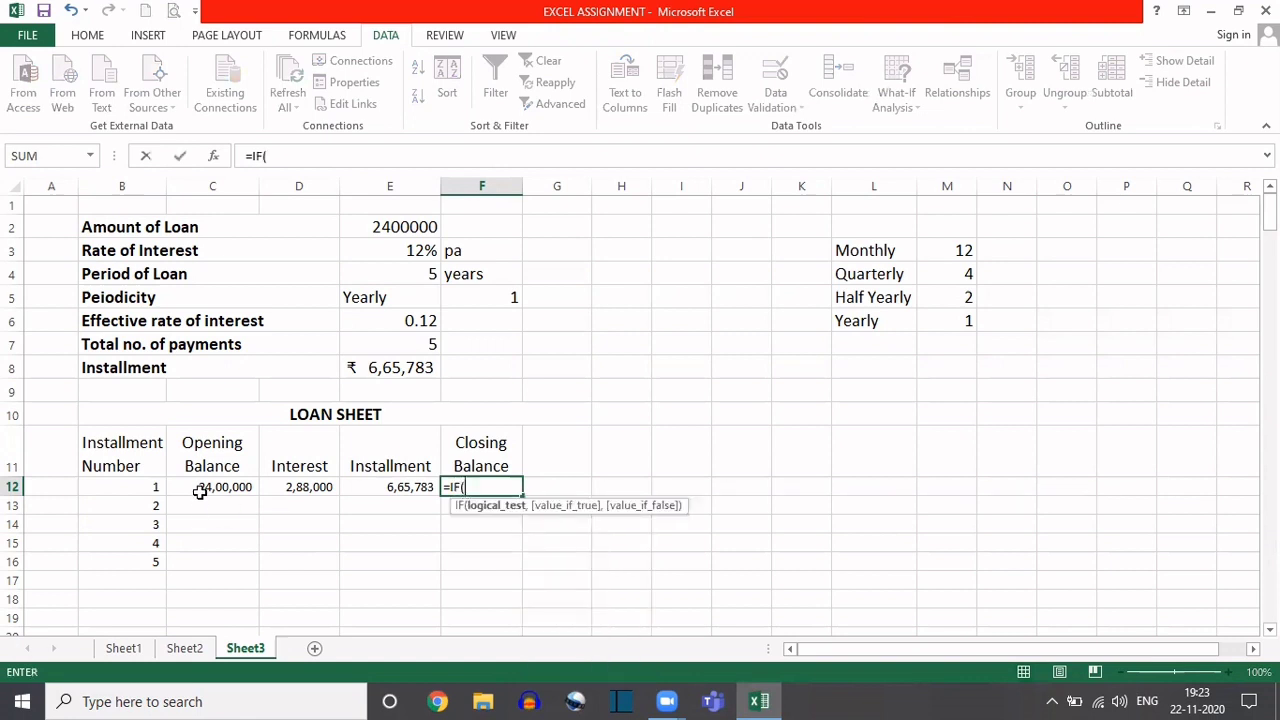
{"action": "left_click", "coordinate": [138, 485]}
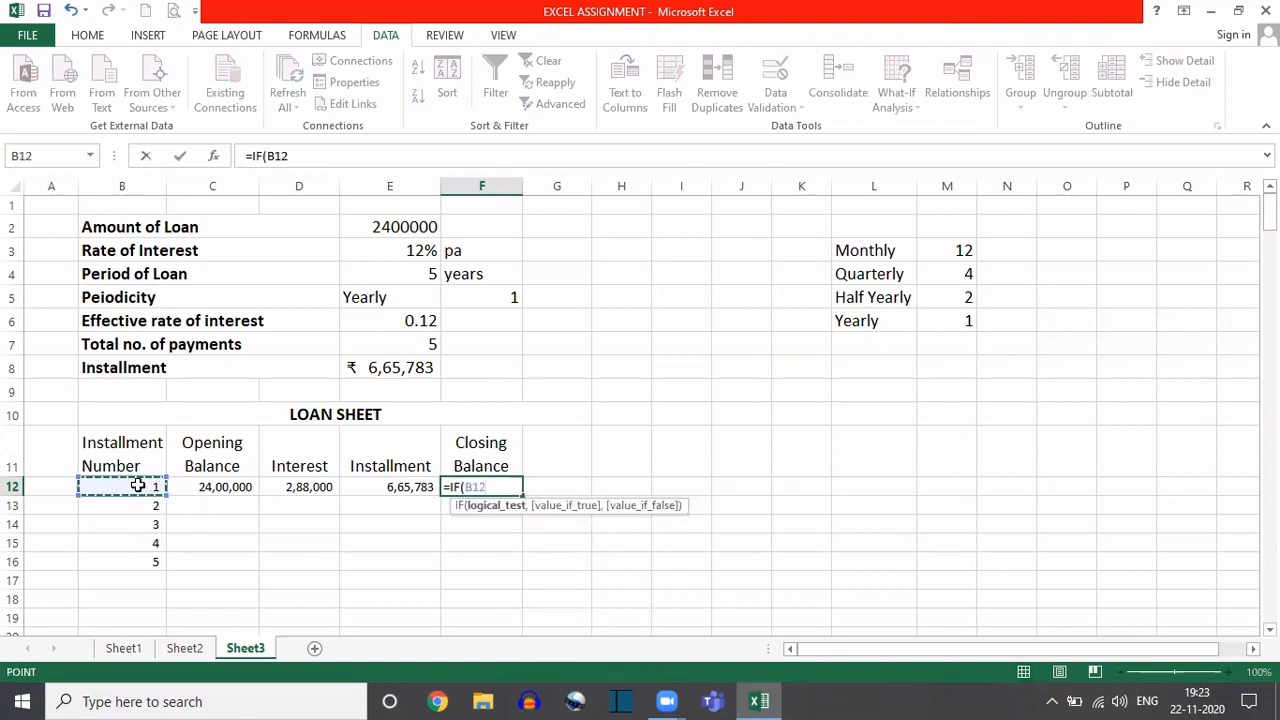
{"action": "type", "text": "=\"\",\"\""}
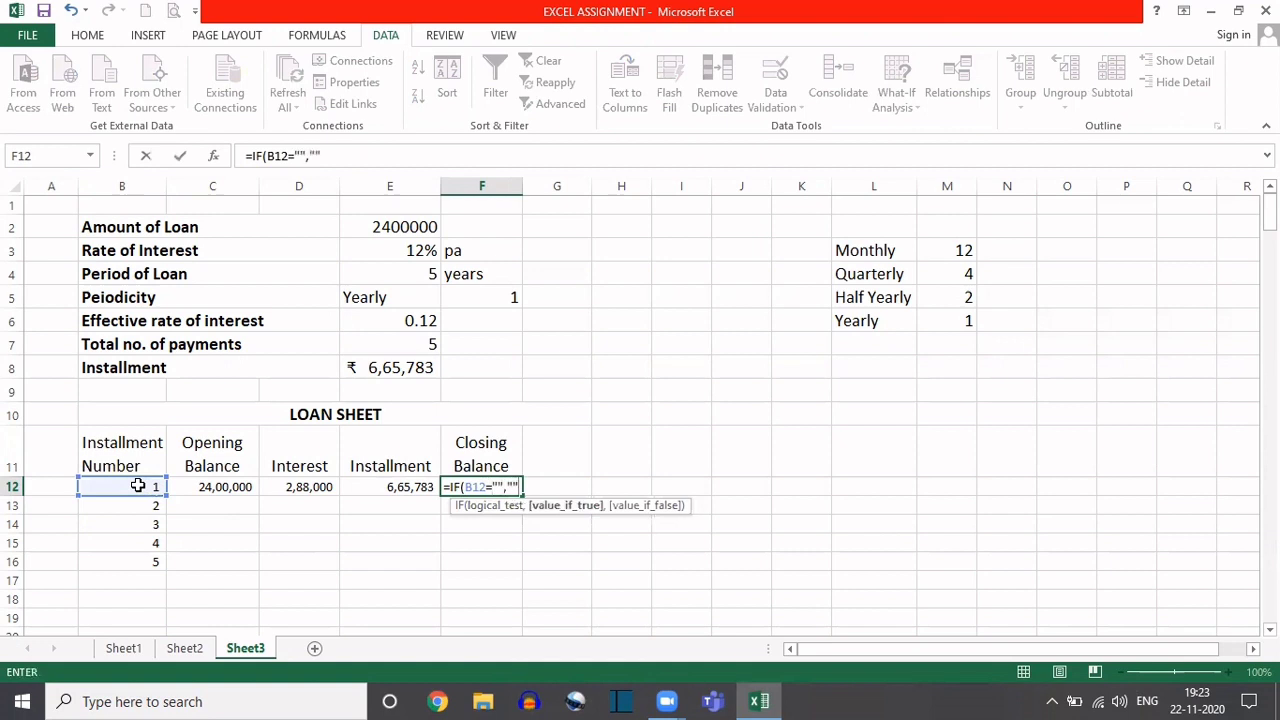
{"action": "type", "text": ","}
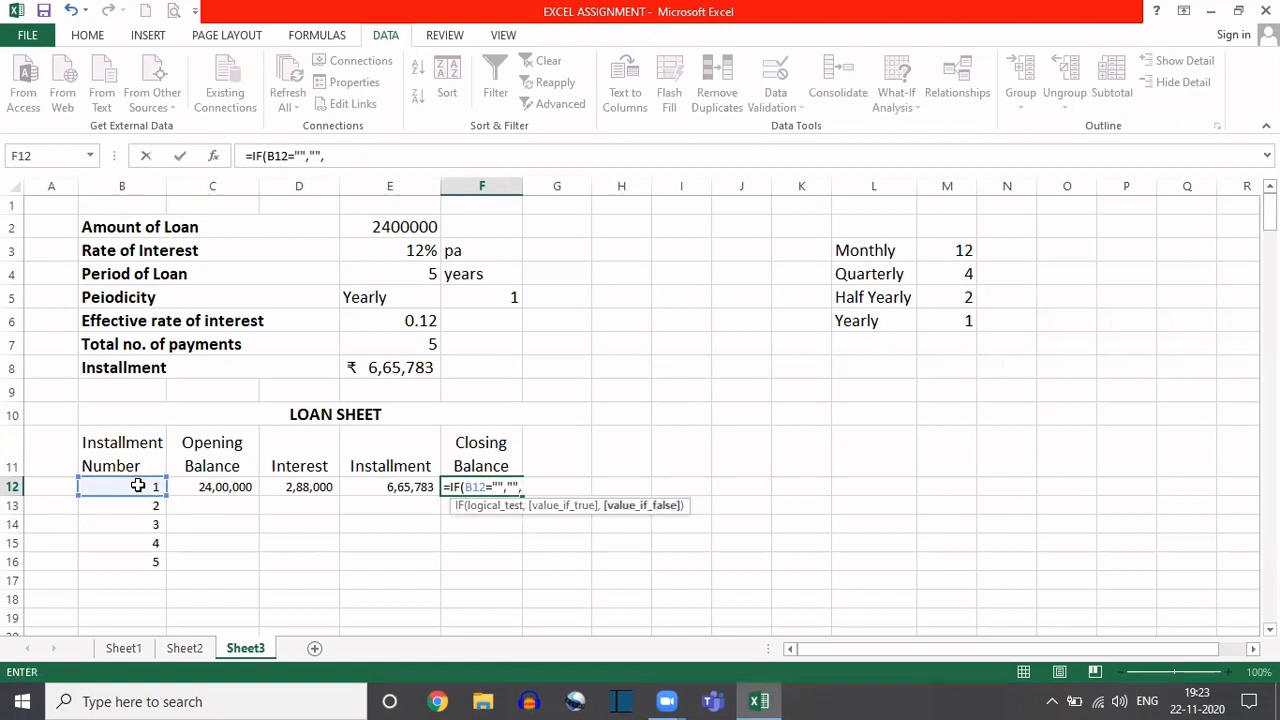
{"action": "left_click", "coordinate": [195, 487]}
{"action": "type", "text": "+"}
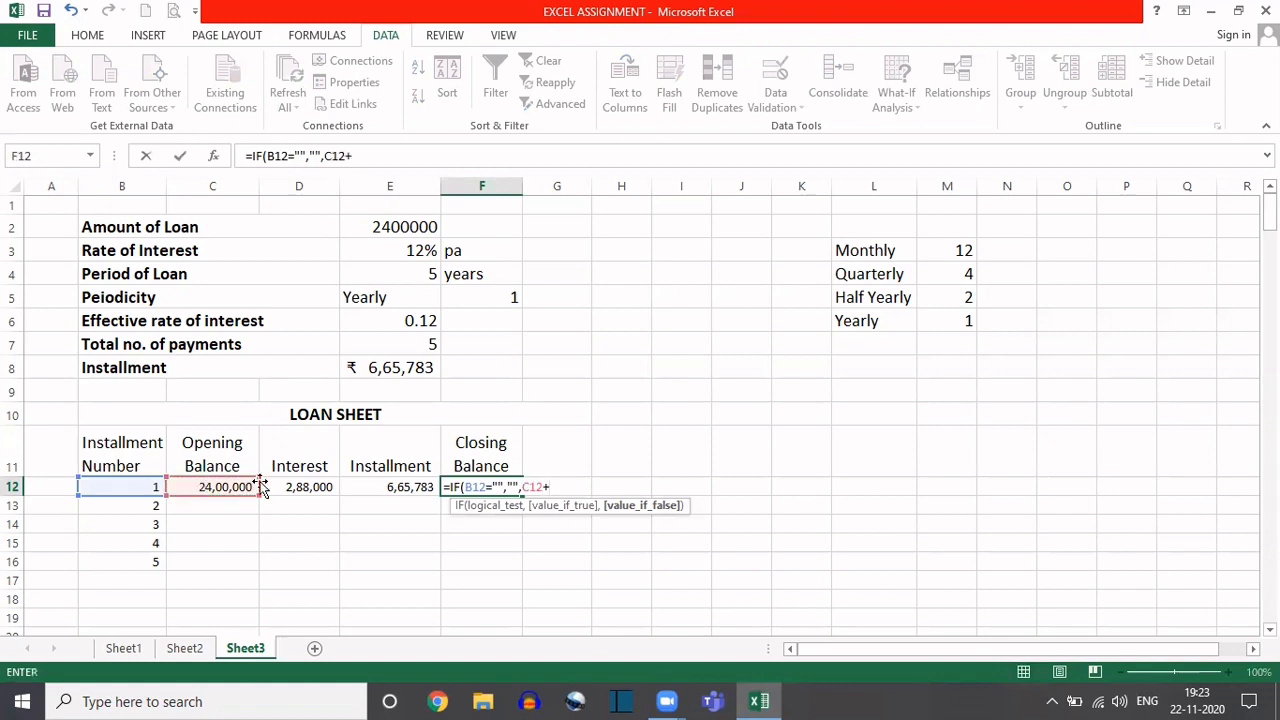
{"action": "left_click", "coordinate": [298, 487]}
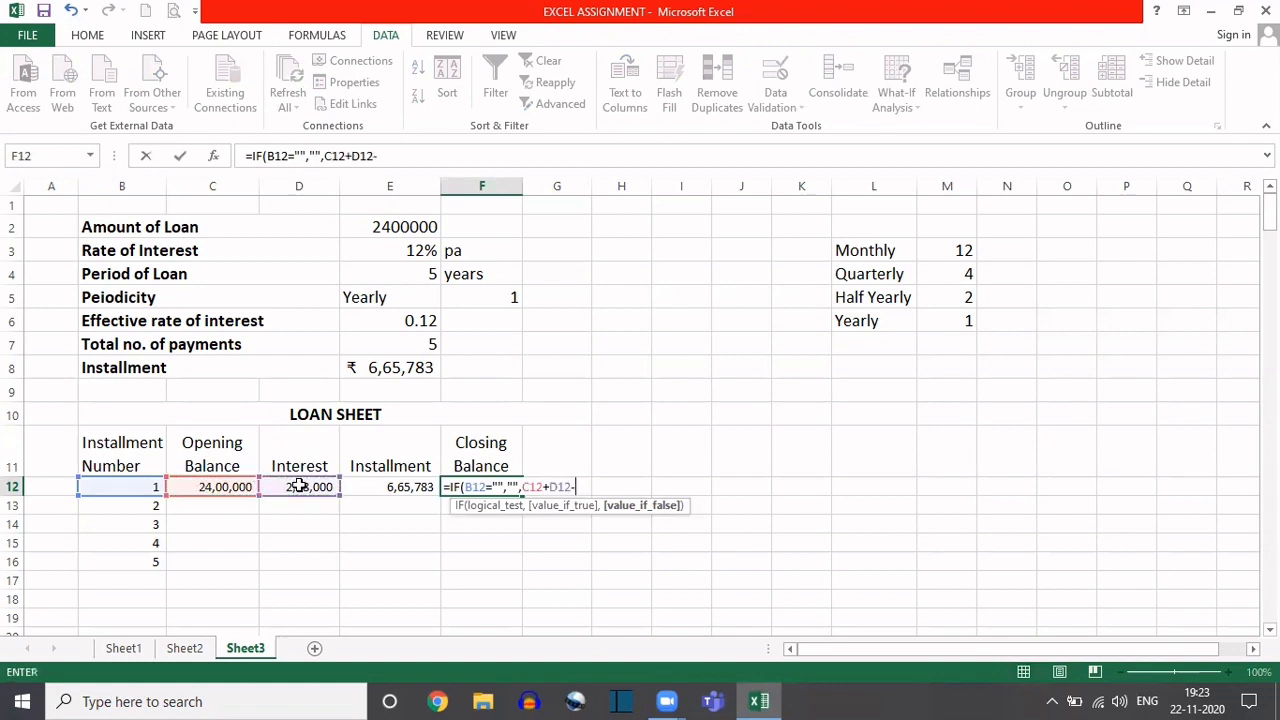
{"action": "type", "text": "-"}
{"action": "left_click", "coordinate": [410, 487]}
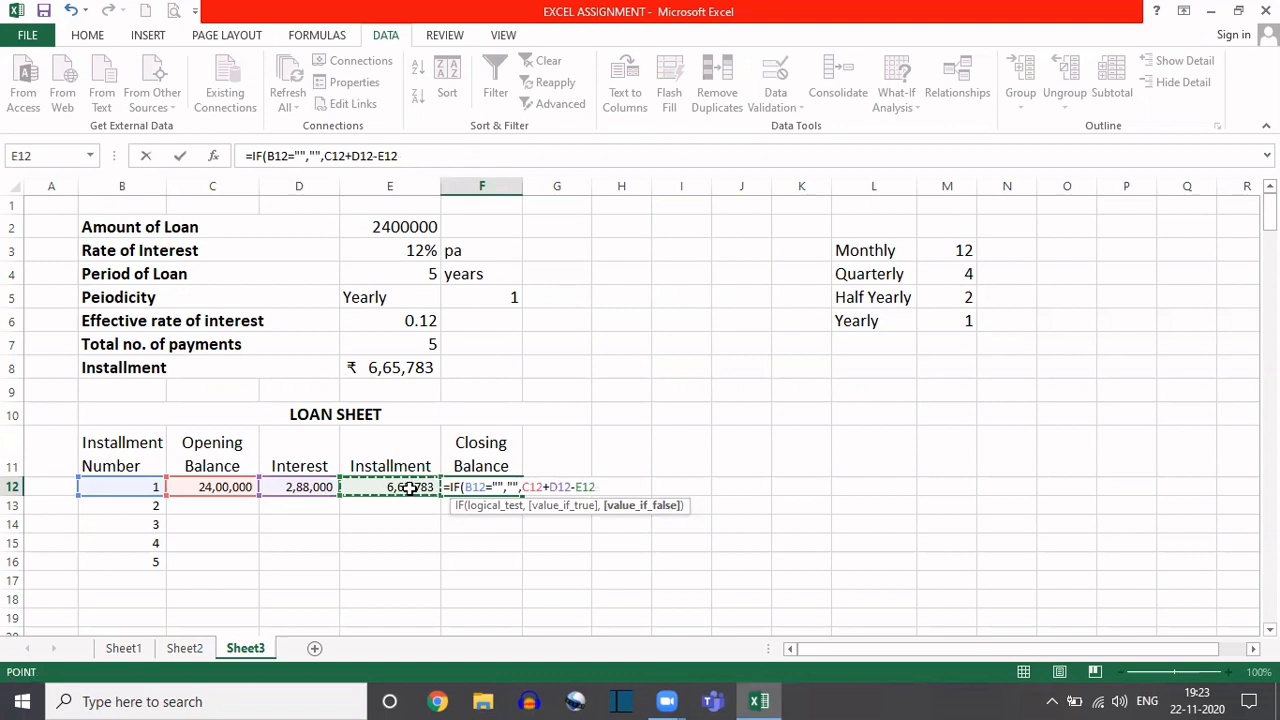
{"action": "type", "text": ")"}
{"action": "key", "text": "Return"}
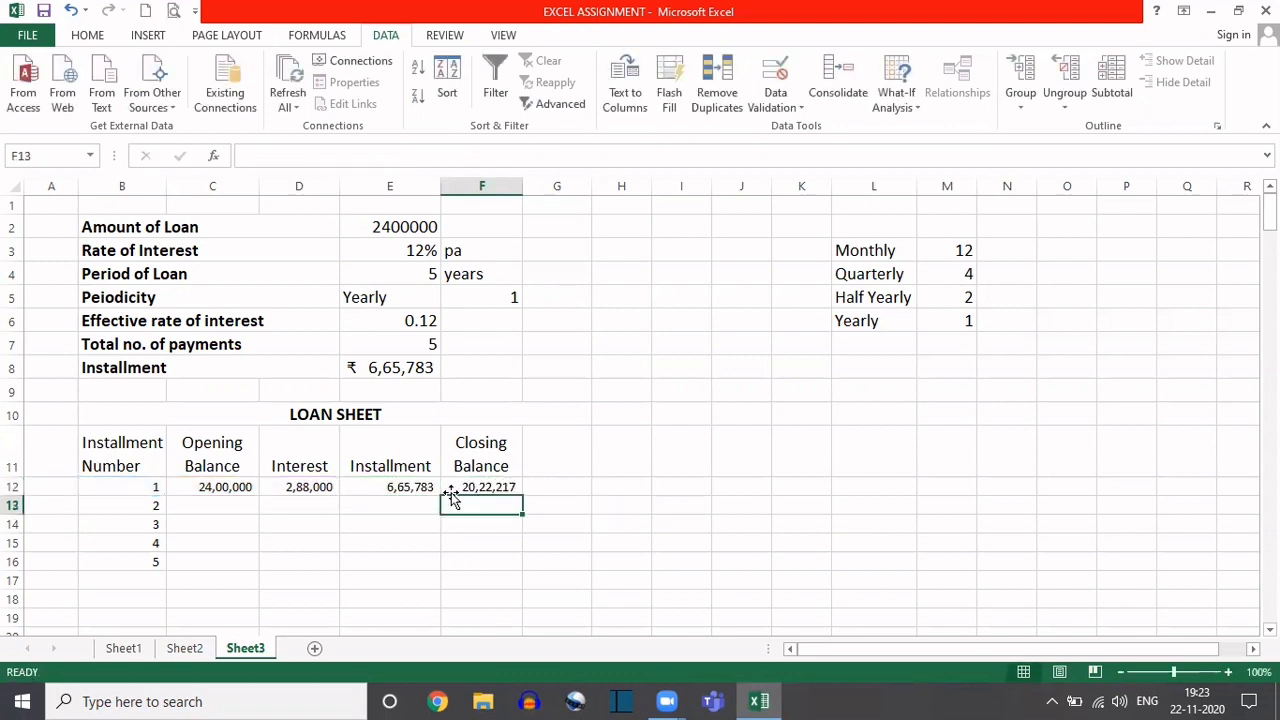
- Enter the second opening balance formula =IF(B13="","",F12) in C13, carrying over the first closing balance
{"action": "left_click", "coordinate": [213, 504]}
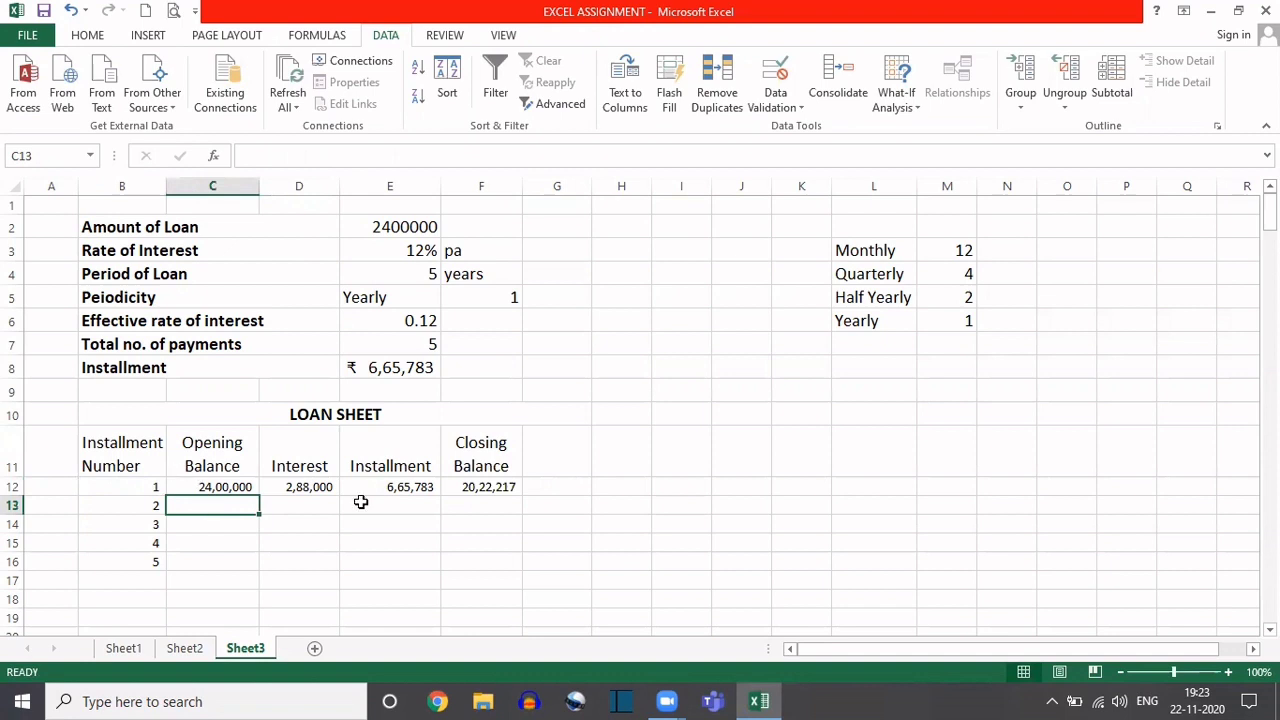
{"action": "left_click", "coordinate": [490, 487]}
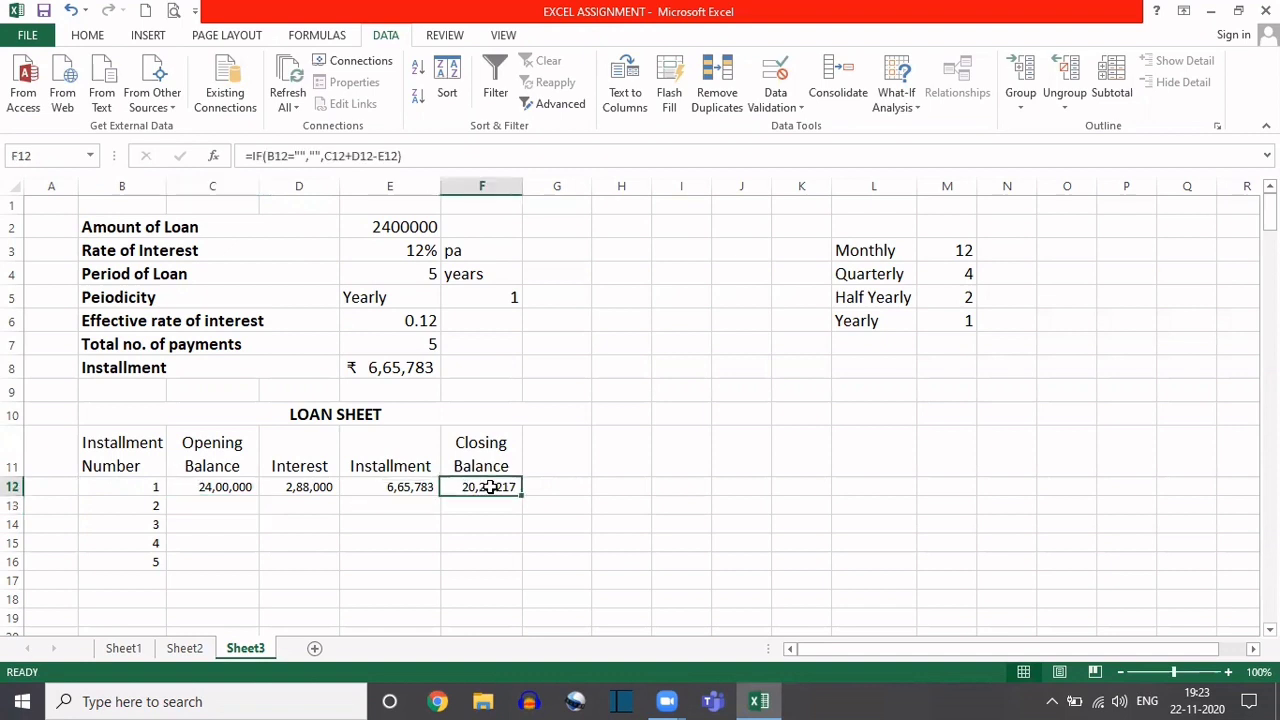
{"action": "left_click", "coordinate": [213, 507]}
{"action": "type", "text": "="}
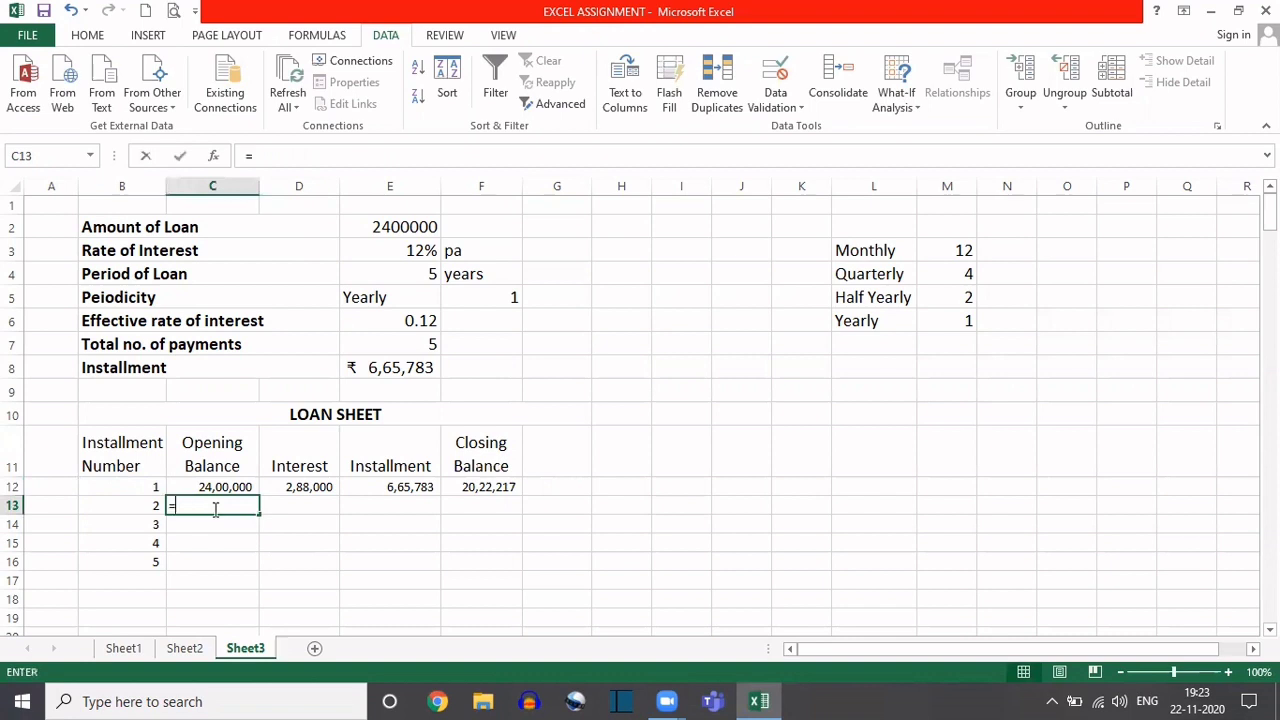
{"action": "type", "text": "IF"}
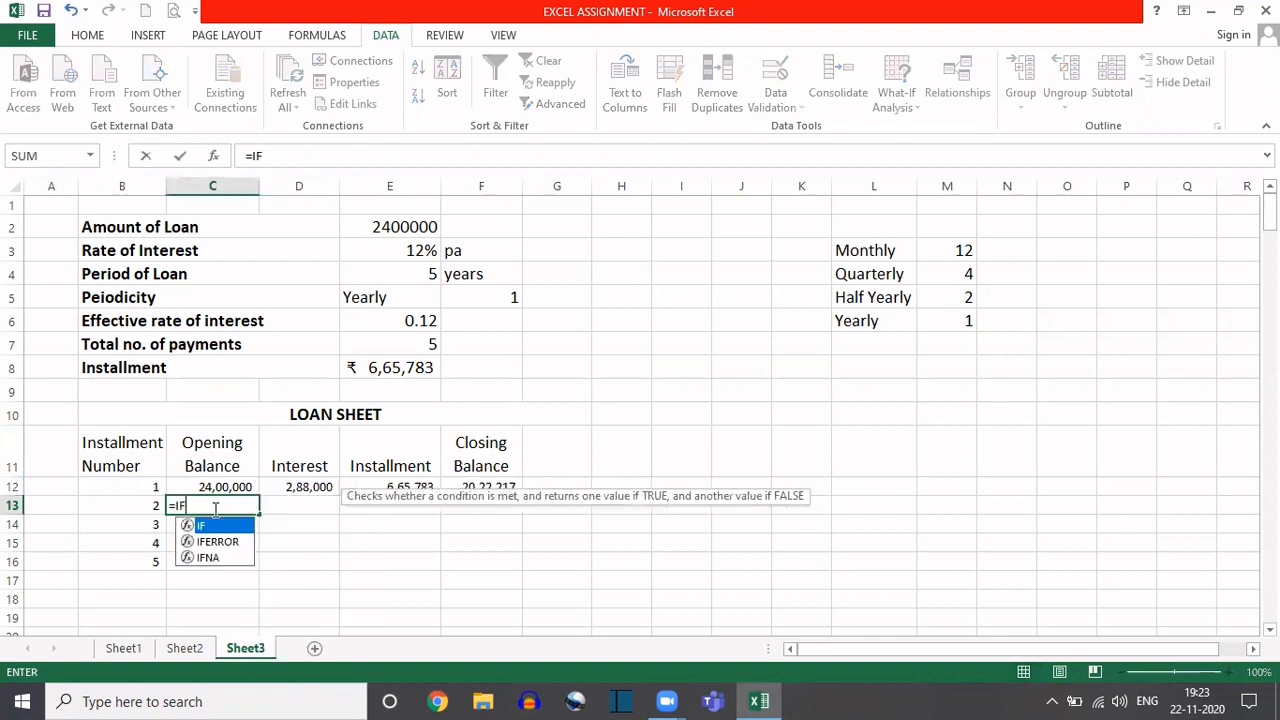
{"action": "type", "text": "("}
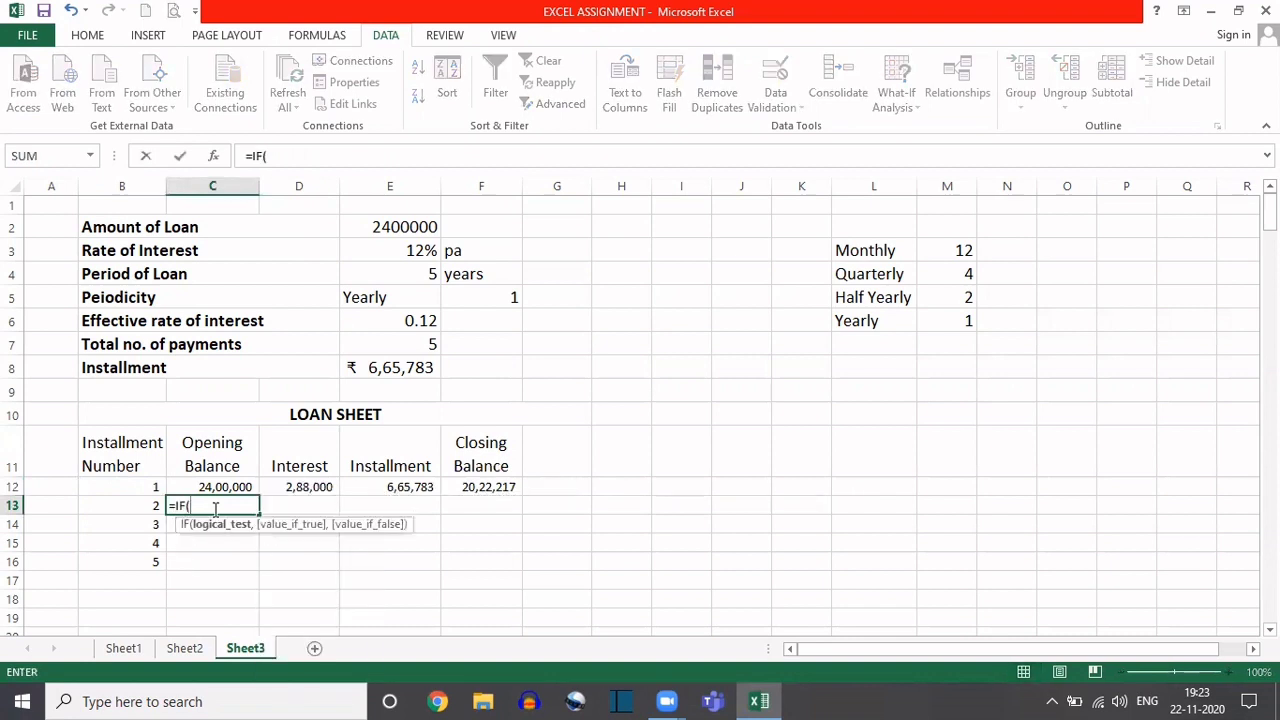
{"action": "left_click", "coordinate": [97, 507]}
{"action": "type", "text": "="}
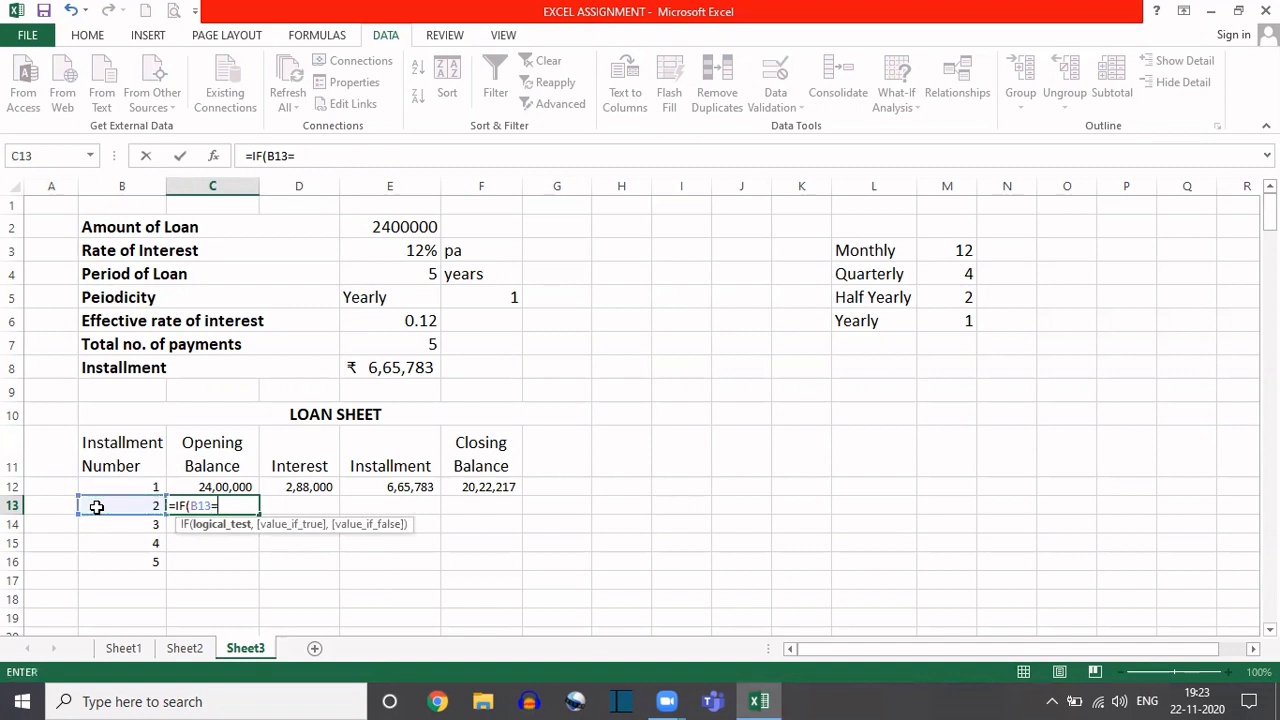
{"action": "type", "text": "\"\","}
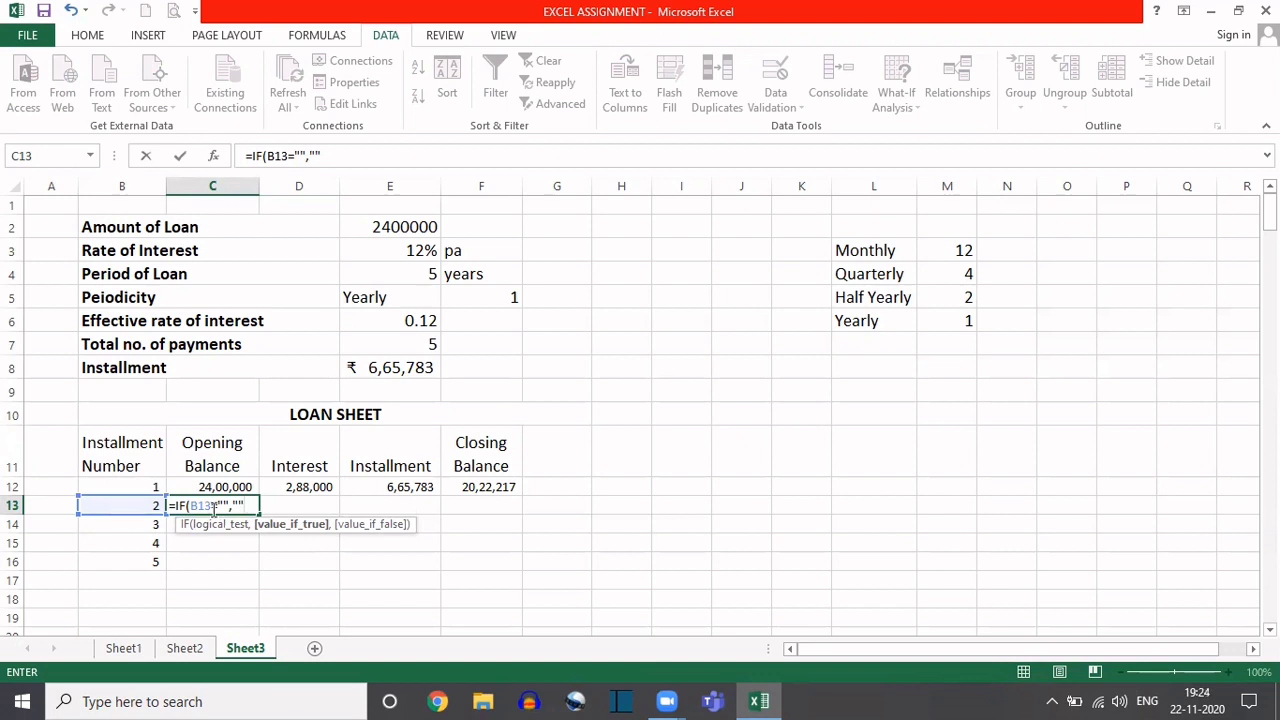
{"action": "type", "text": ","}
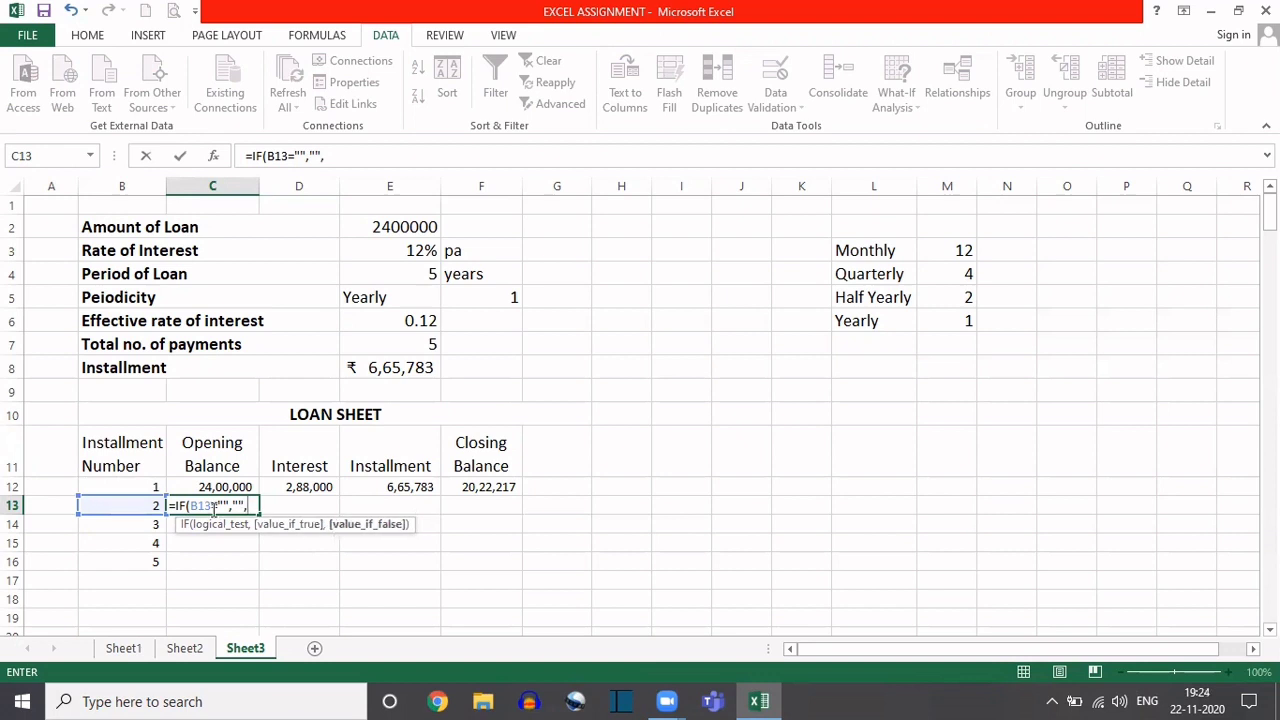
{"action": "left_click", "coordinate": [481, 487]}
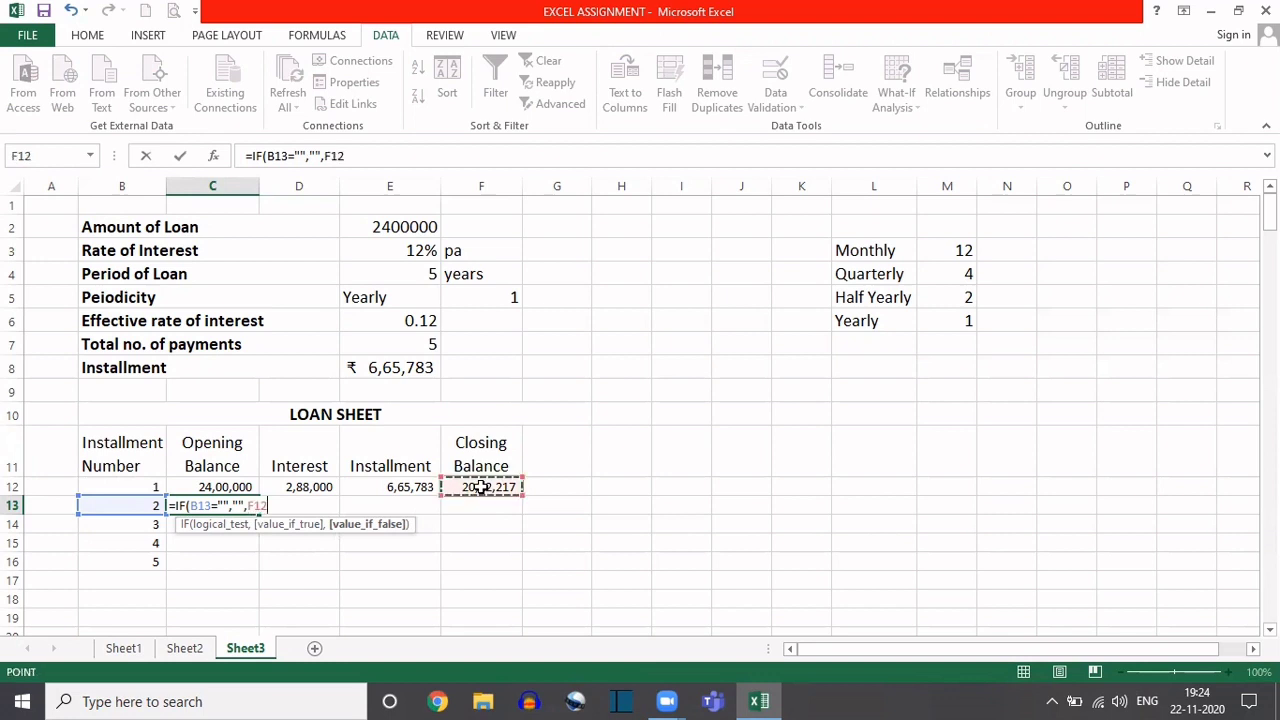
{"action": "key", "text": "Return"}
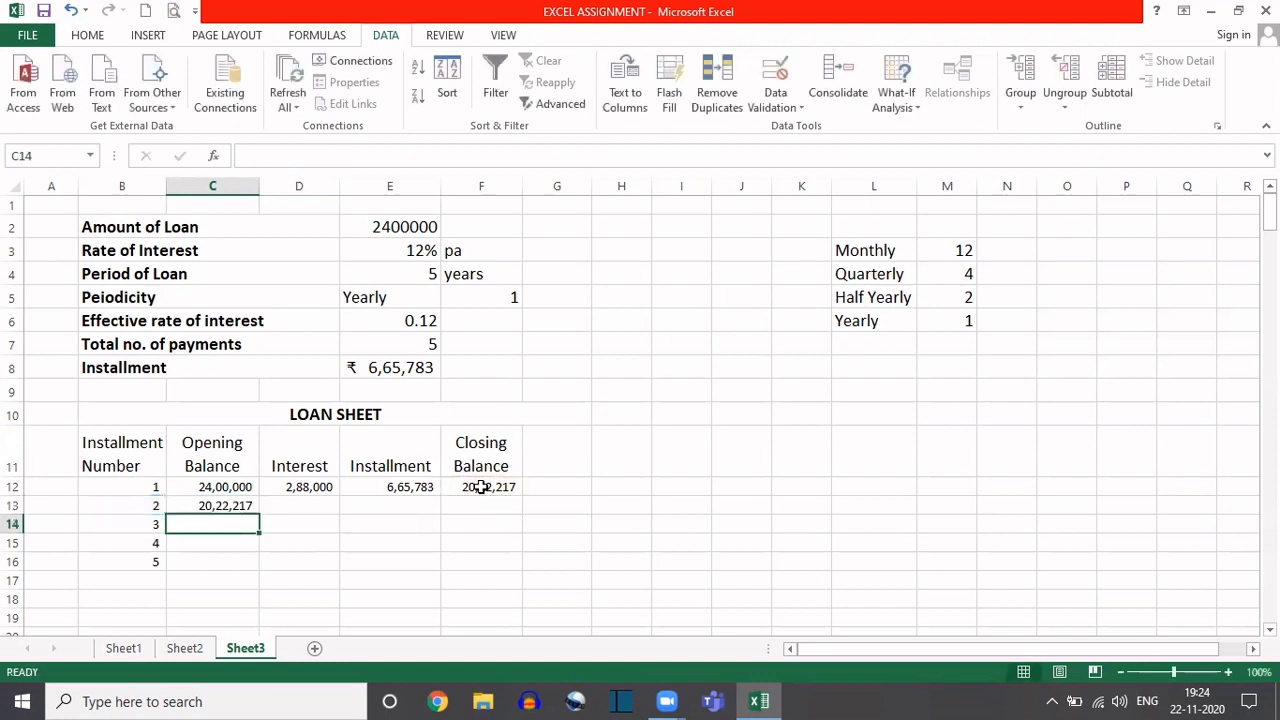
- Review the formulas in C12, C13 and B13, and fill C13's opening balance formula down the whole schedule
{"action": "left_click", "coordinate": [224, 505]}
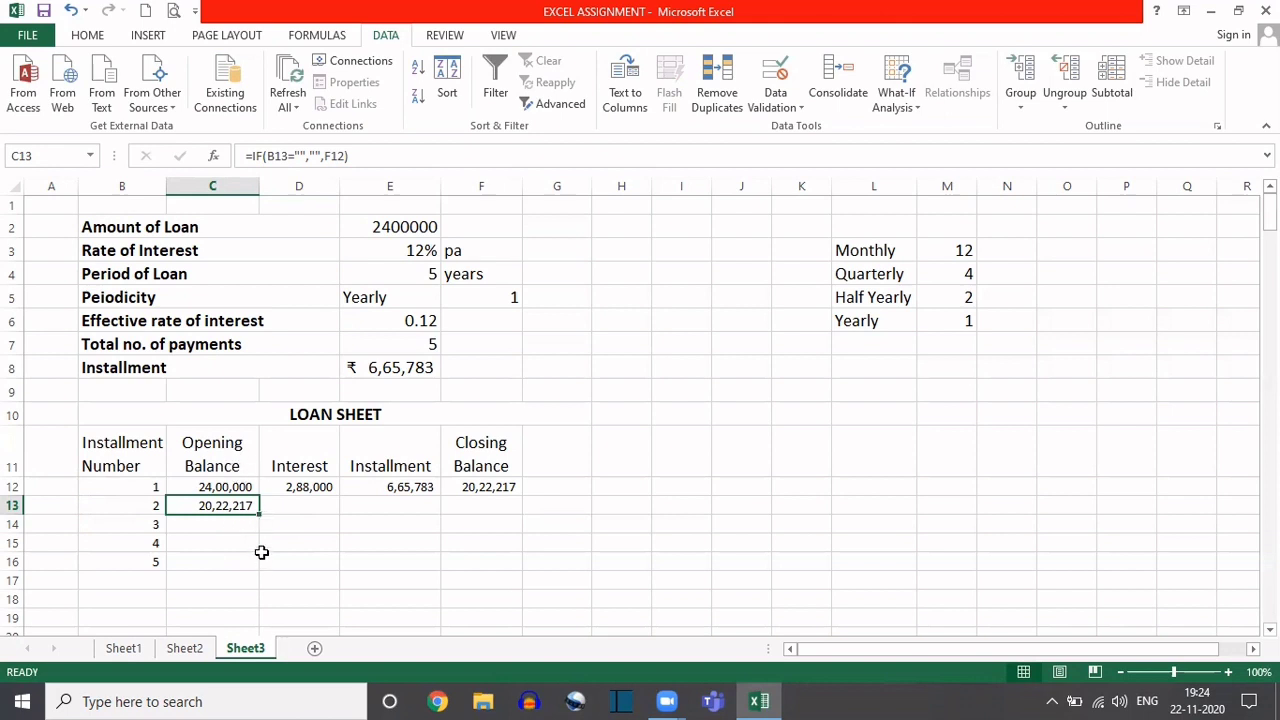
{"action": "left_click", "coordinate": [211, 488]}
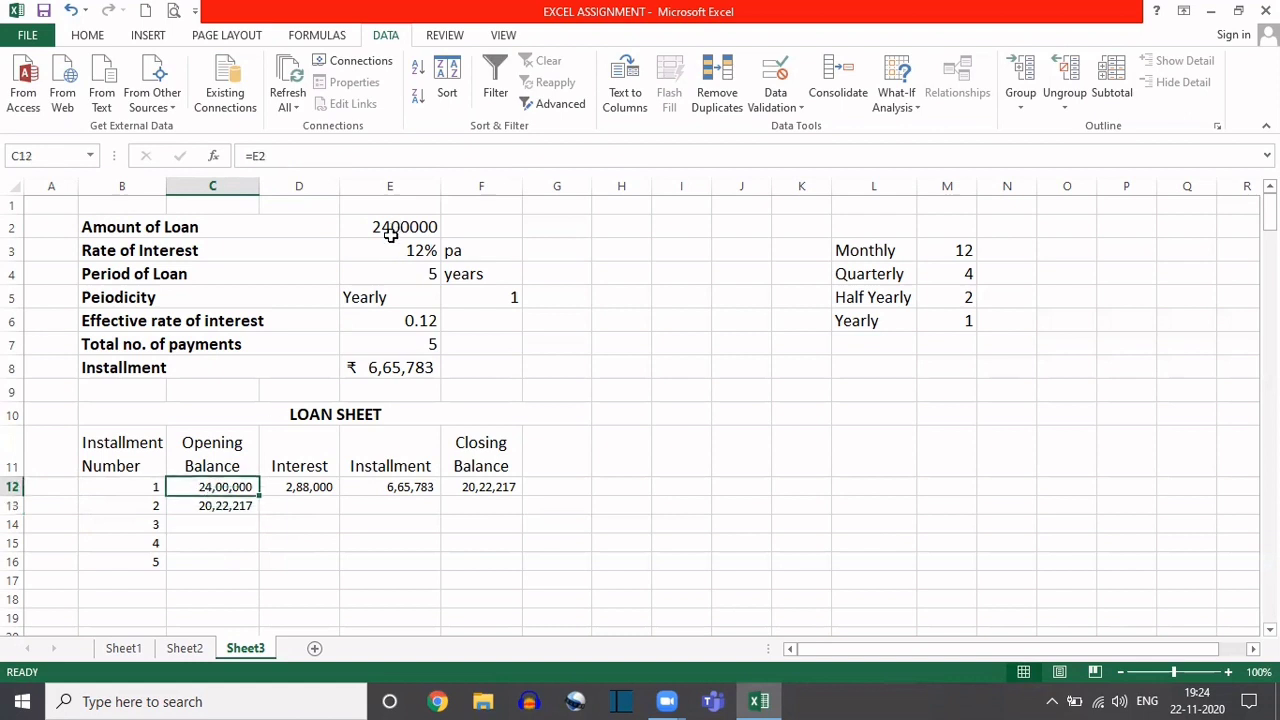
{"action": "left_click", "coordinate": [197, 505]}
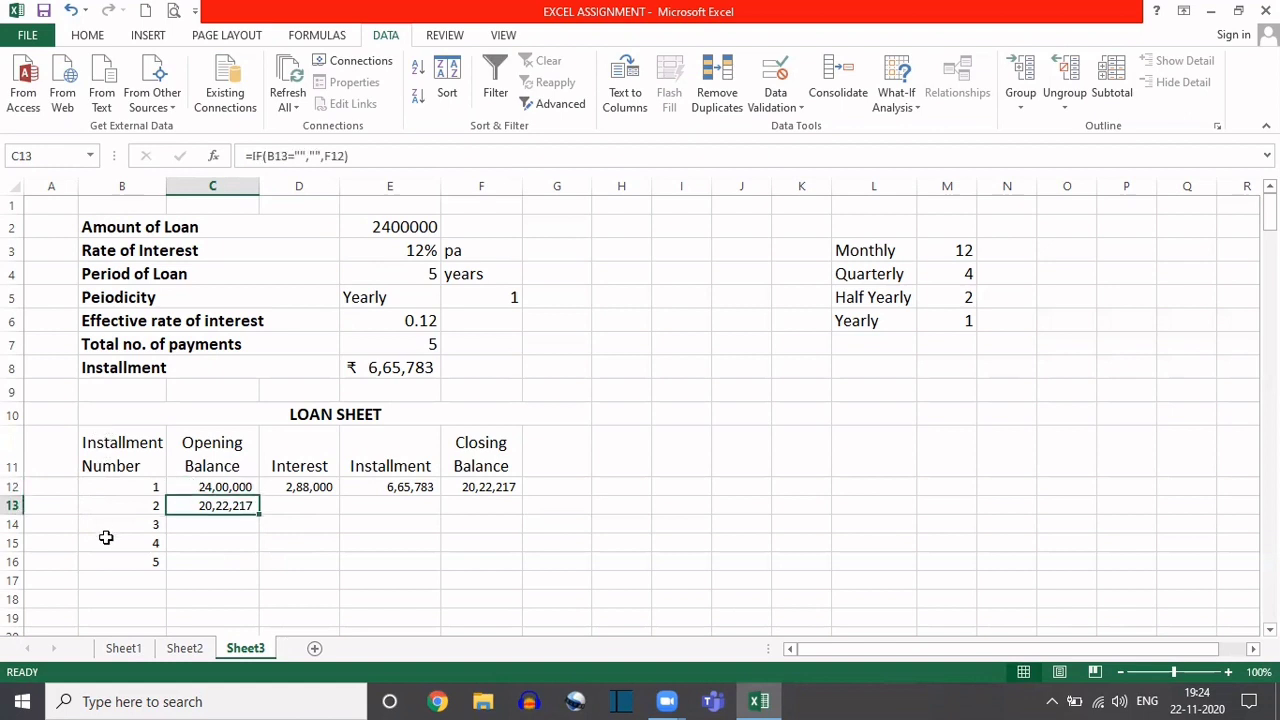
{"action": "left_click", "coordinate": [123, 506]}
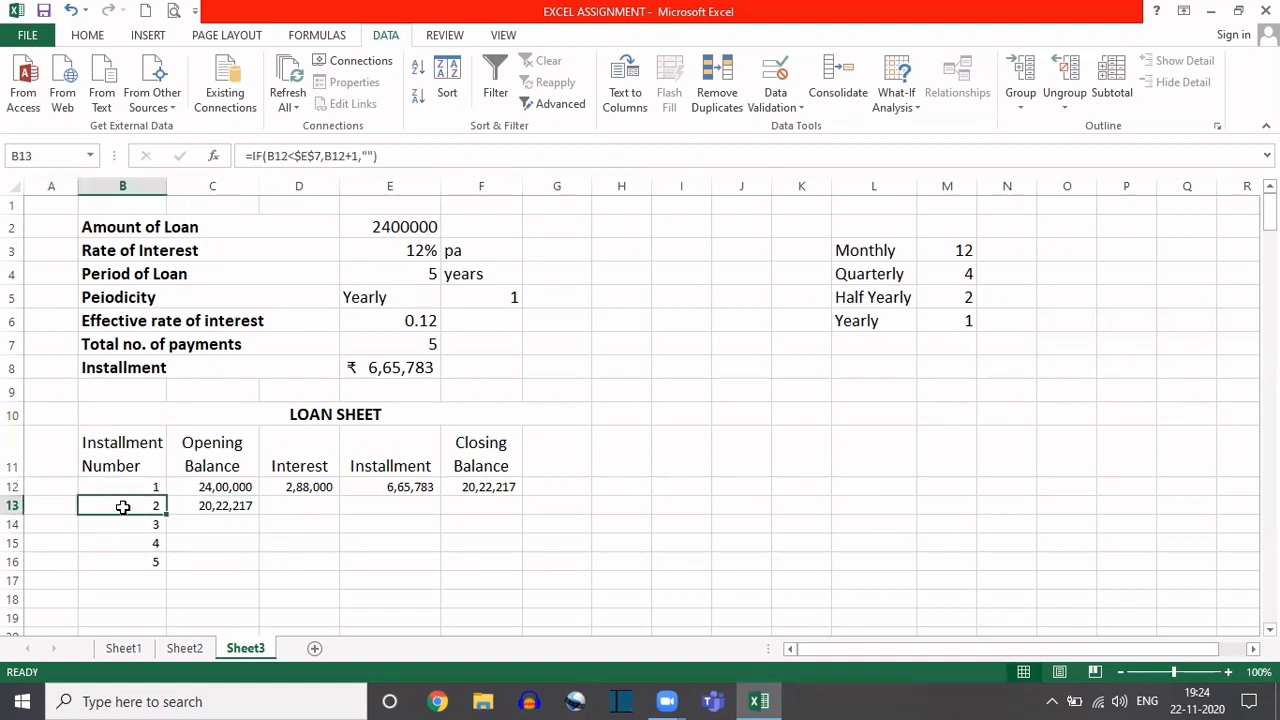
{"action": "left_click", "coordinate": [205, 507]}
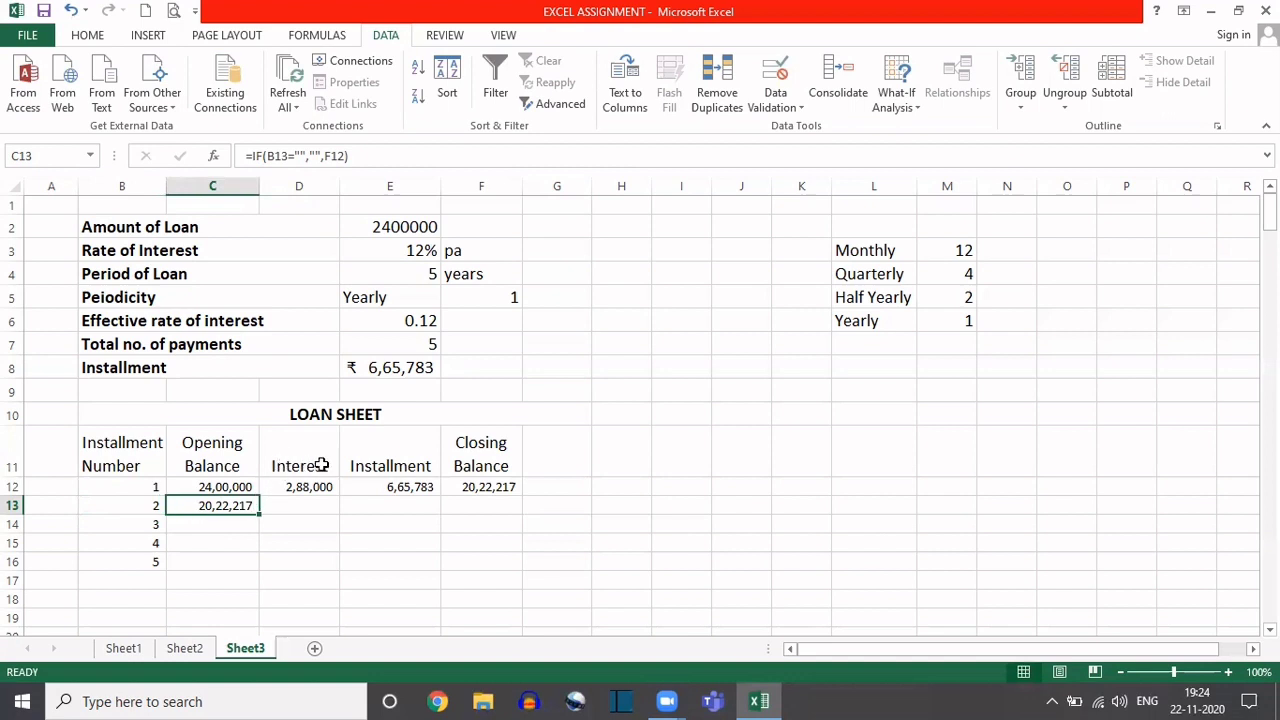
{"action": "double_click", "coordinate": [257, 513]}
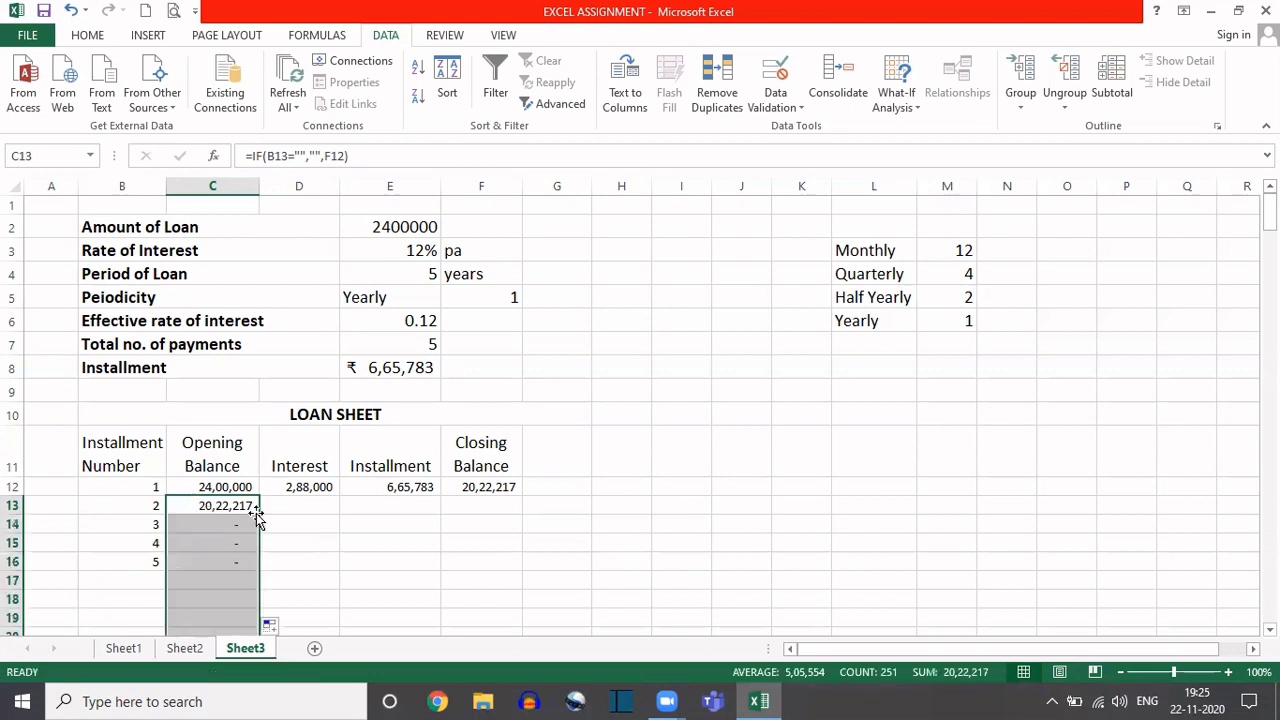
- Fill the interest formula from D12 down the full length of the schedule, beyond the currently numbered rows
{"action": "left_click", "coordinate": [322, 487]}
{"action": "left_click_drag", "start_coordinate": [341, 497], "coordinate": [341, 563]}
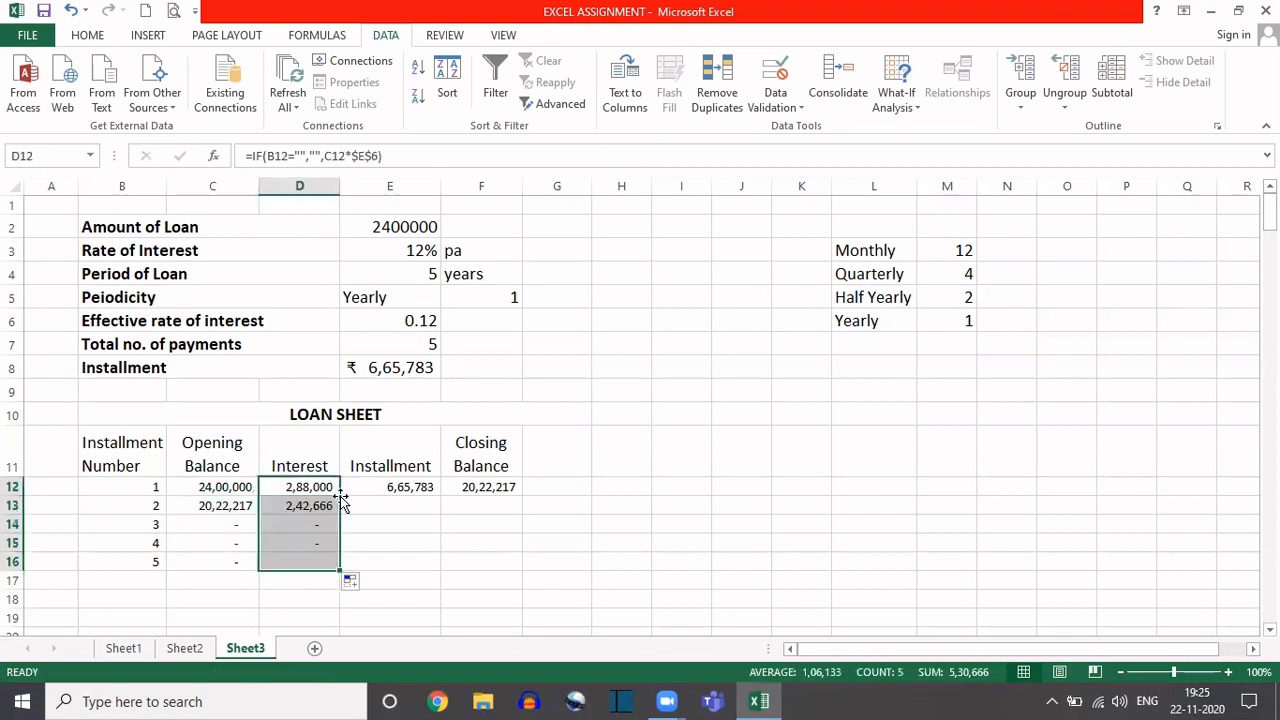
{"action": "left_click", "coordinate": [390, 487]}
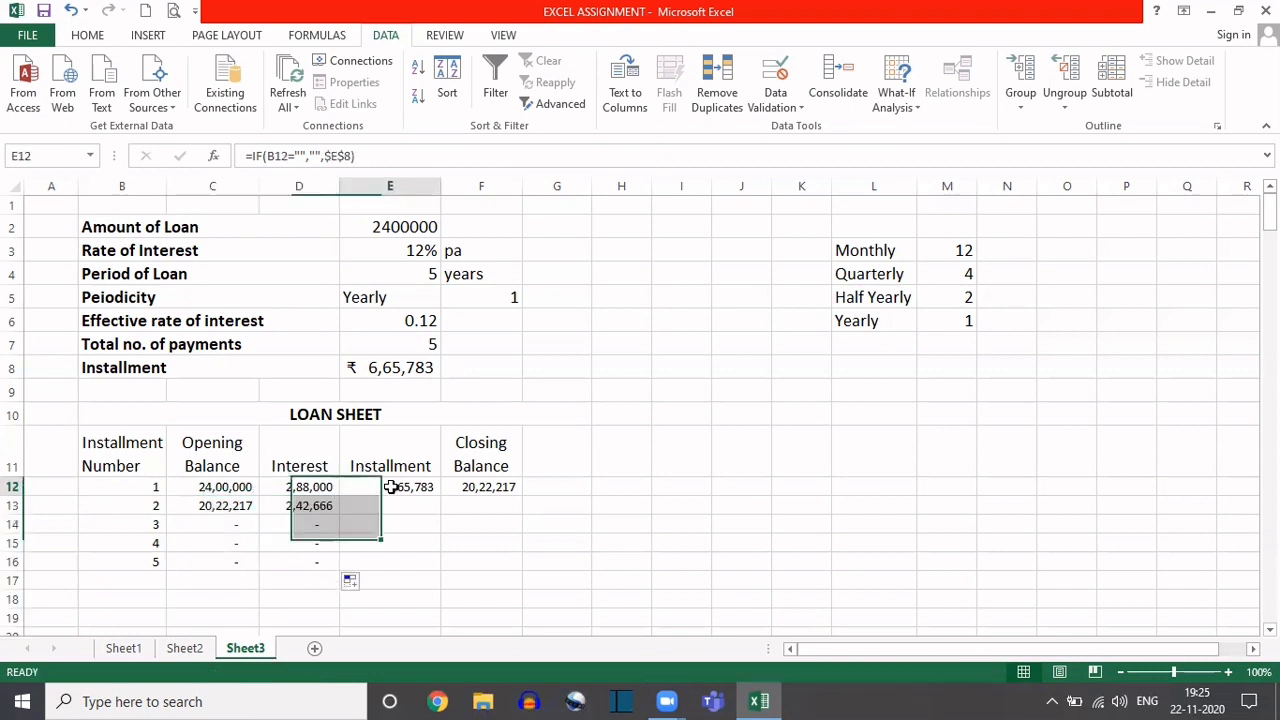
{"action": "left_click", "coordinate": [305, 487]}
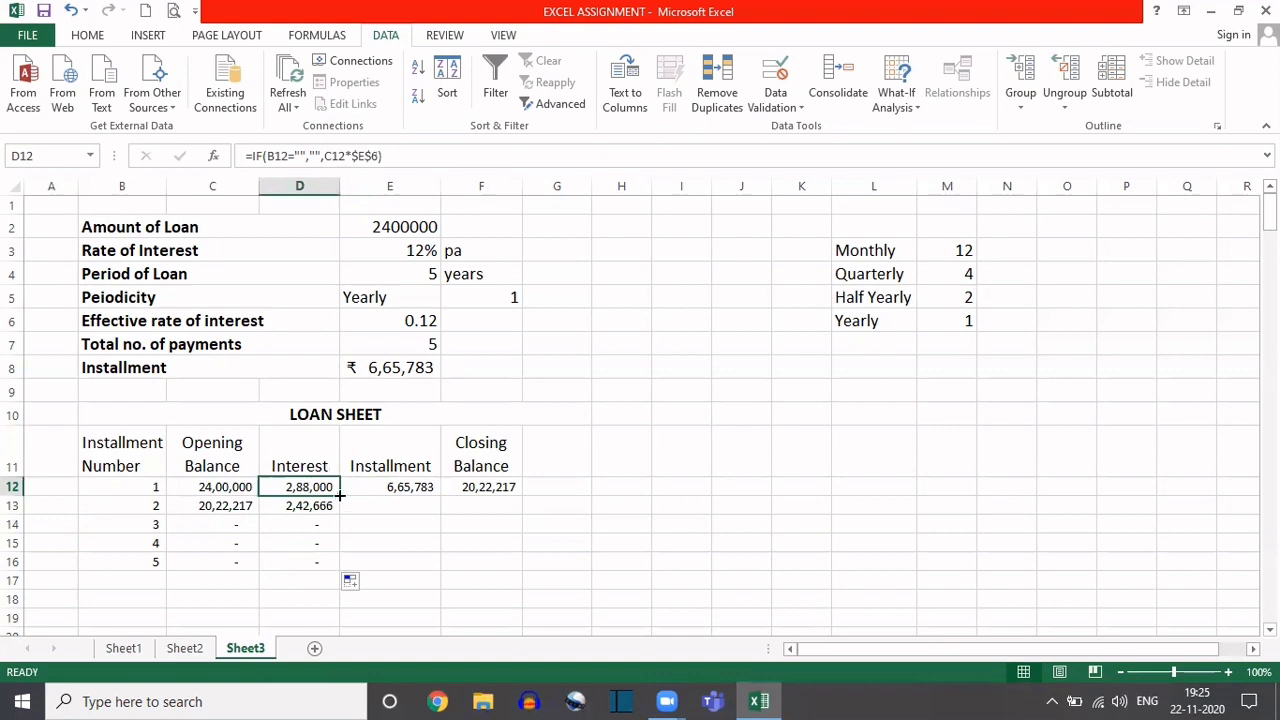
{"action": "mouse_move", "coordinate": [340, 495]}
{"action": "left_mouse_down"}
{"action": "mouse_move", "coordinate": [326, 699]}
{"action": "mouse_move", "coordinate": [330, 620]}
{"action": "left_mouse_up"}
{"action": "scroll", "coordinate": [451, 376], "scroll_direction": "up", "scroll_amount": 15}
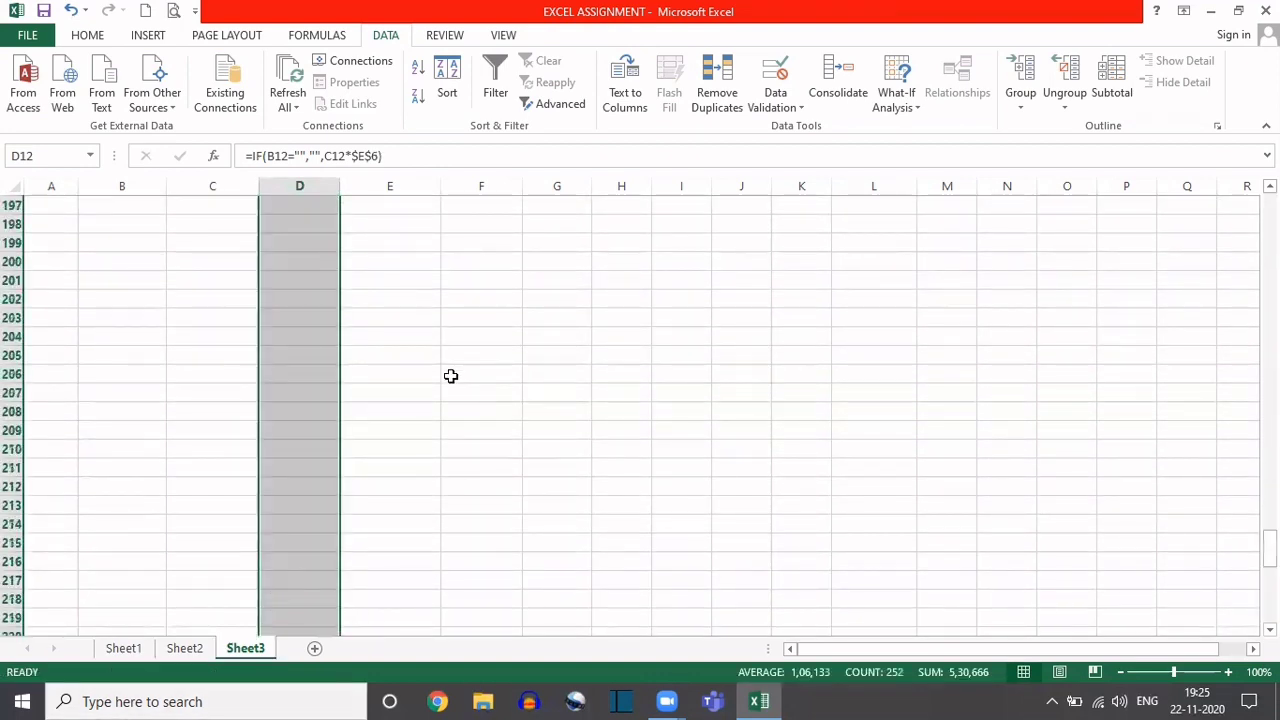
{"action": "scroll", "coordinate": [451, 376], "scroll_direction": "up", "scroll_amount": 20}
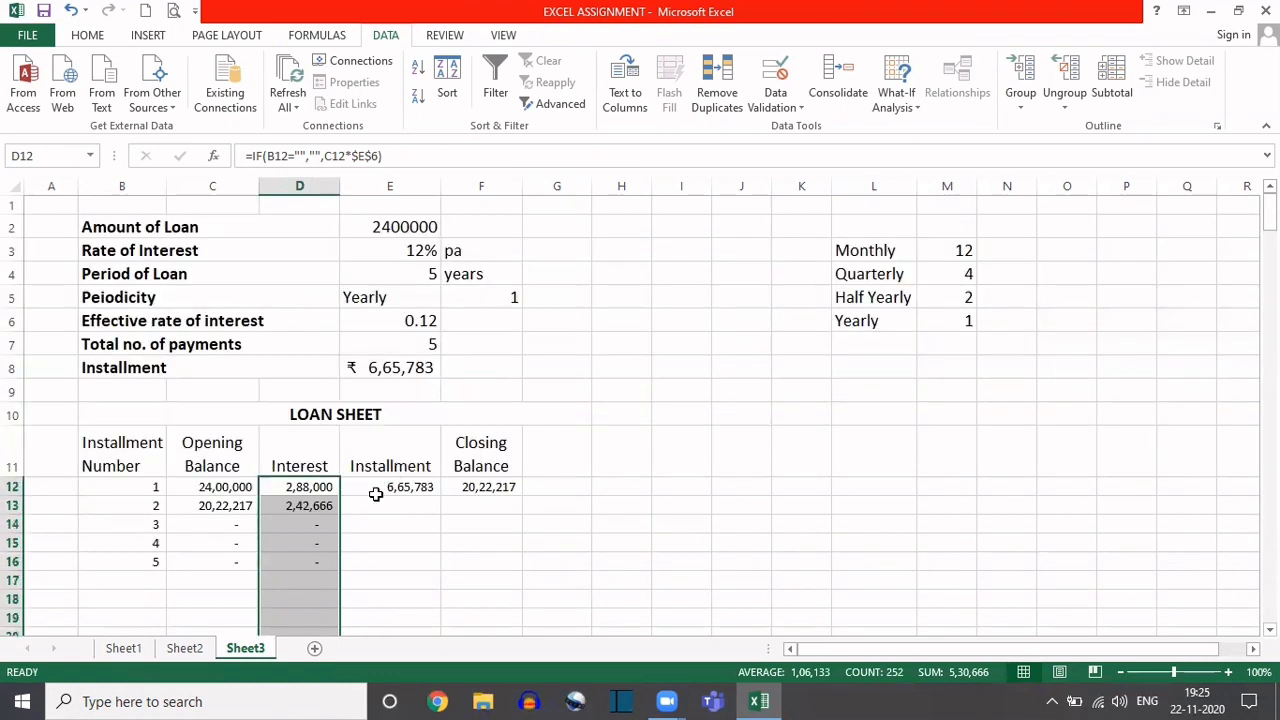
- Fill the installment formula from E12 down the full schedule and check how far the filled range extends
{"action": "left_click", "coordinate": [378, 490]}
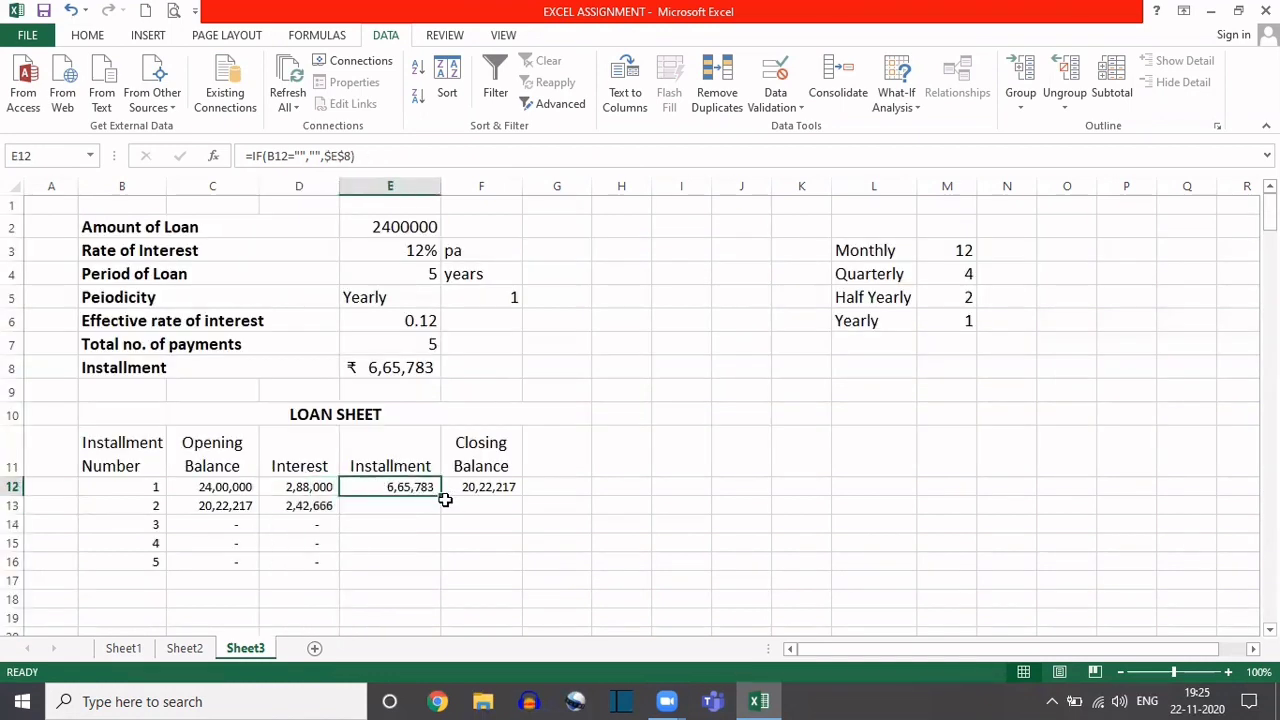
{"action": "double_click", "coordinate": [442, 496]}
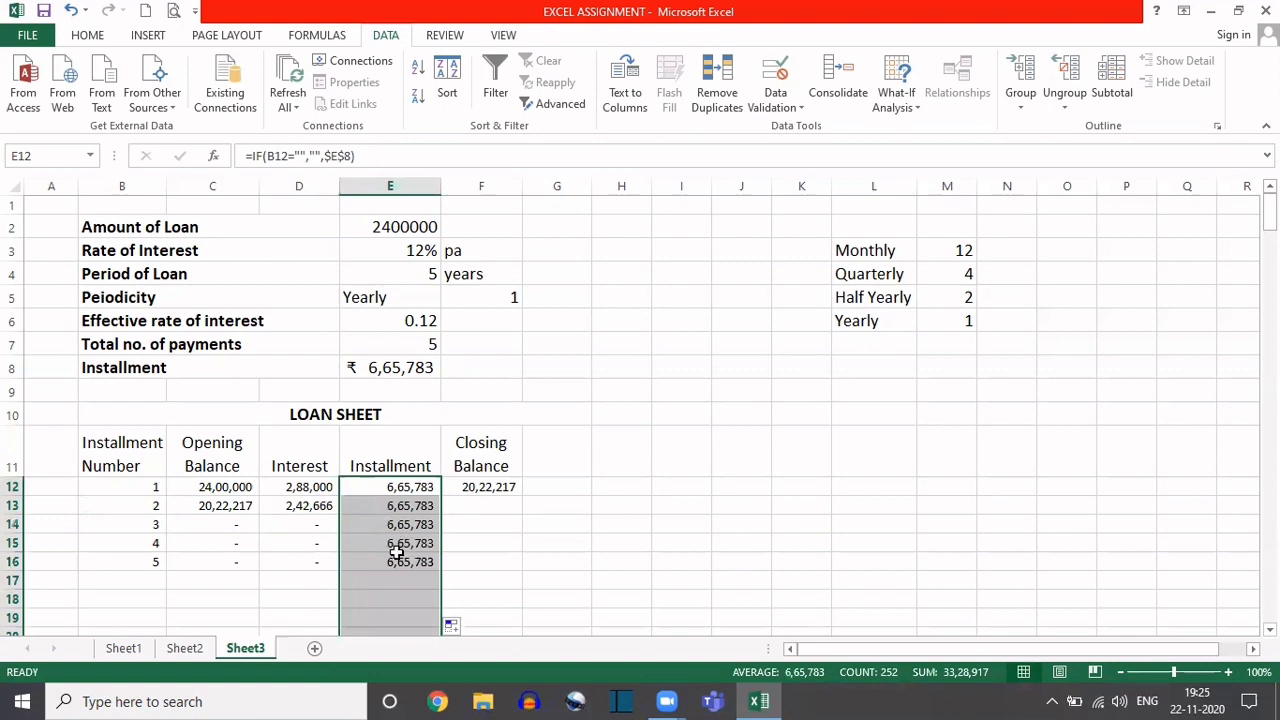
{"action": "scroll", "coordinate": [397, 552], "scroll_direction": "down", "scroll_amount": 16}
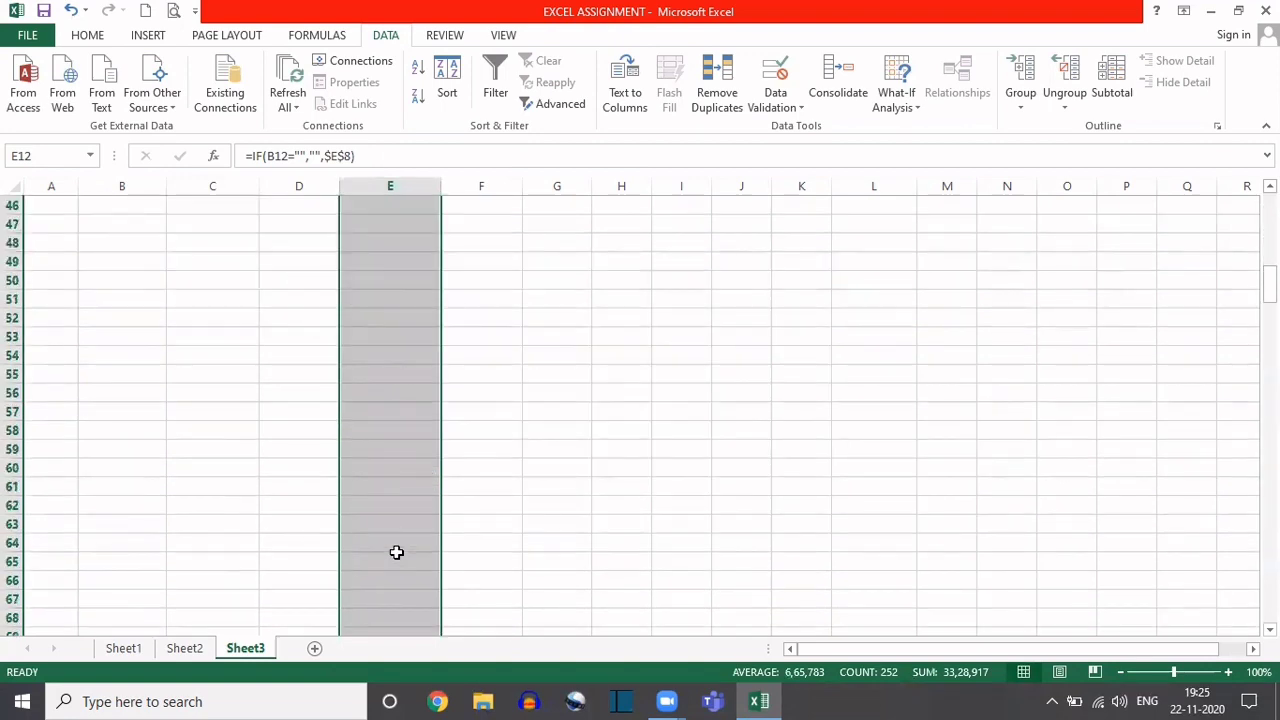
{"action": "scroll", "coordinate": [397, 552], "scroll_direction": "up", "scroll_amount": 16}
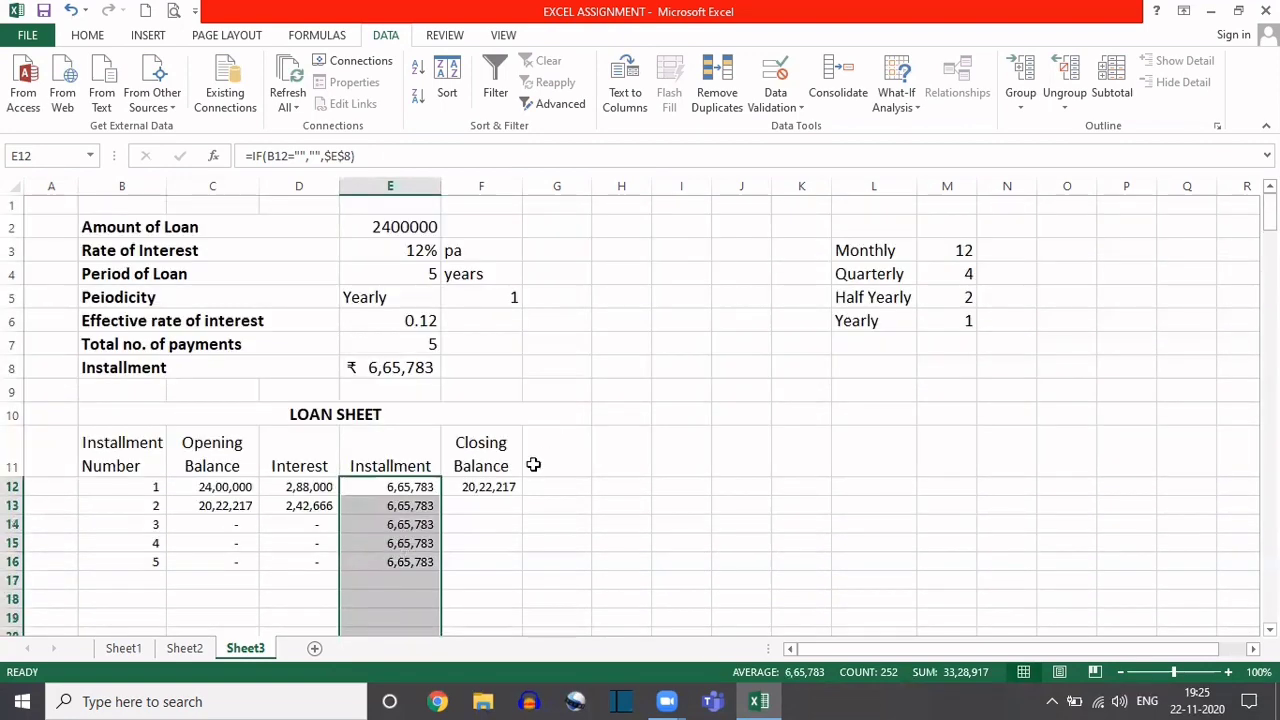
- Fill the closing balance formula from F12 down the full schedule and check the fifth installment's opening and closing balances
{"action": "left_click", "coordinate": [494, 486]}
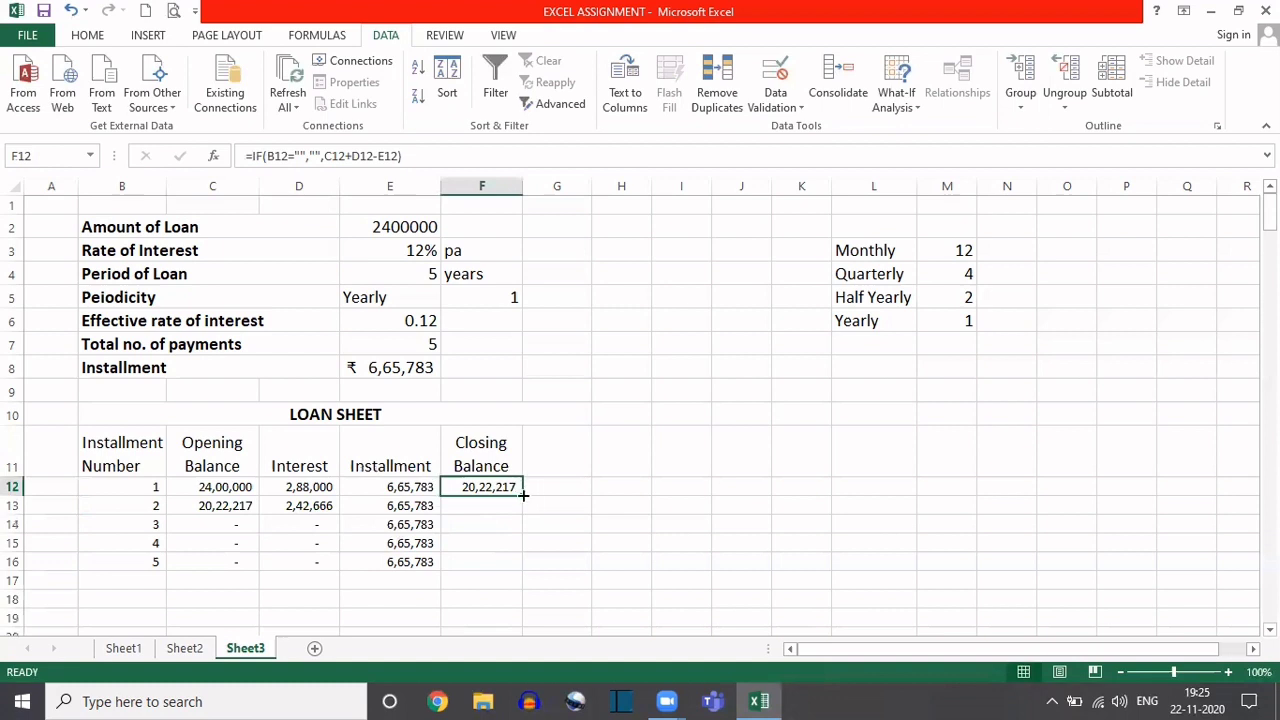
{"action": "left_click_drag", "start_coordinate": [522, 494], "coordinate": [523, 626]}
{"action": "left_click", "coordinate": [244, 566]}
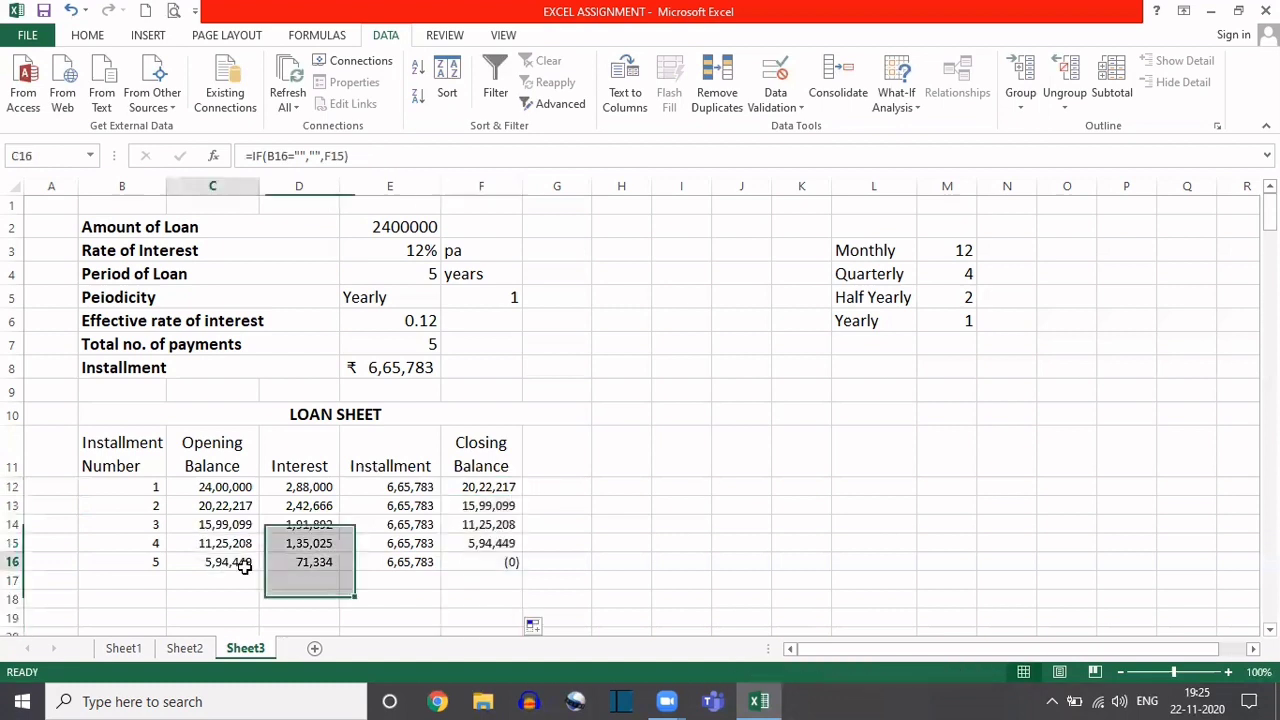
{"action": "scroll", "coordinate": [277, 469], "scroll_direction": "down", "scroll_amount": 2}
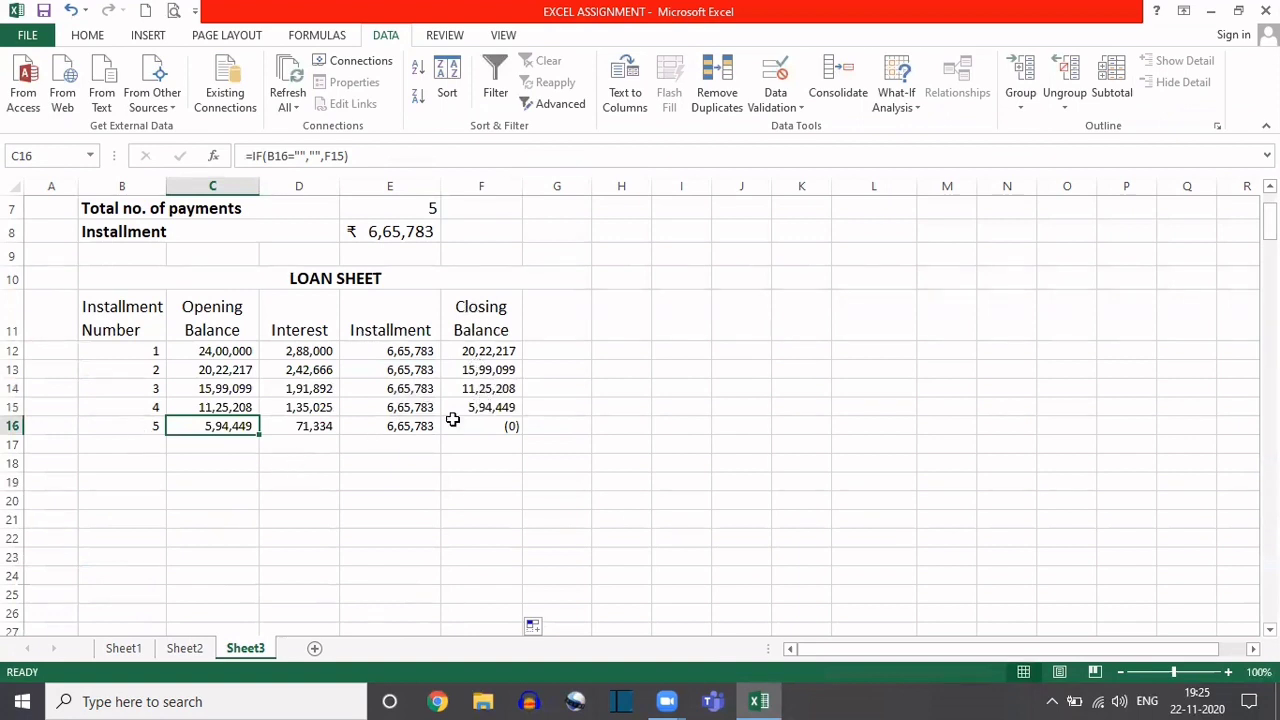
{"action": "left_click", "coordinate": [484, 428]}
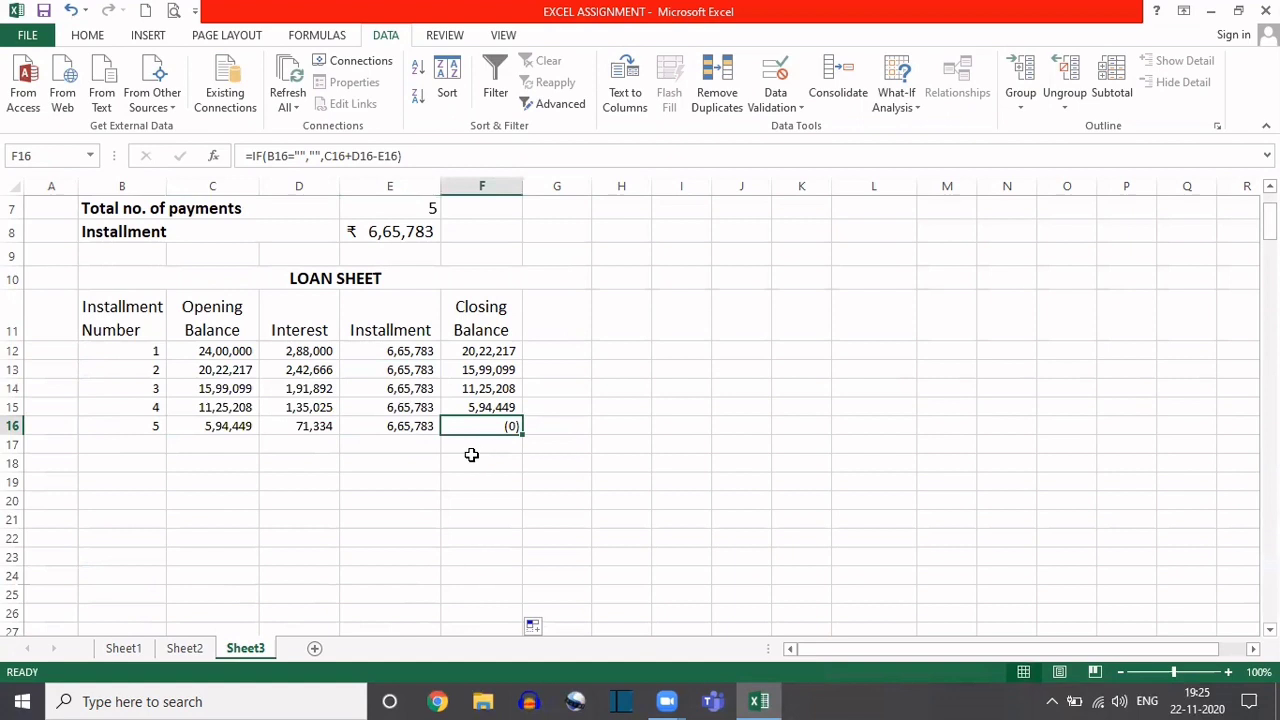
{"action": "scroll", "coordinate": [471, 455], "scroll_direction": "up", "scroll_amount": 2}
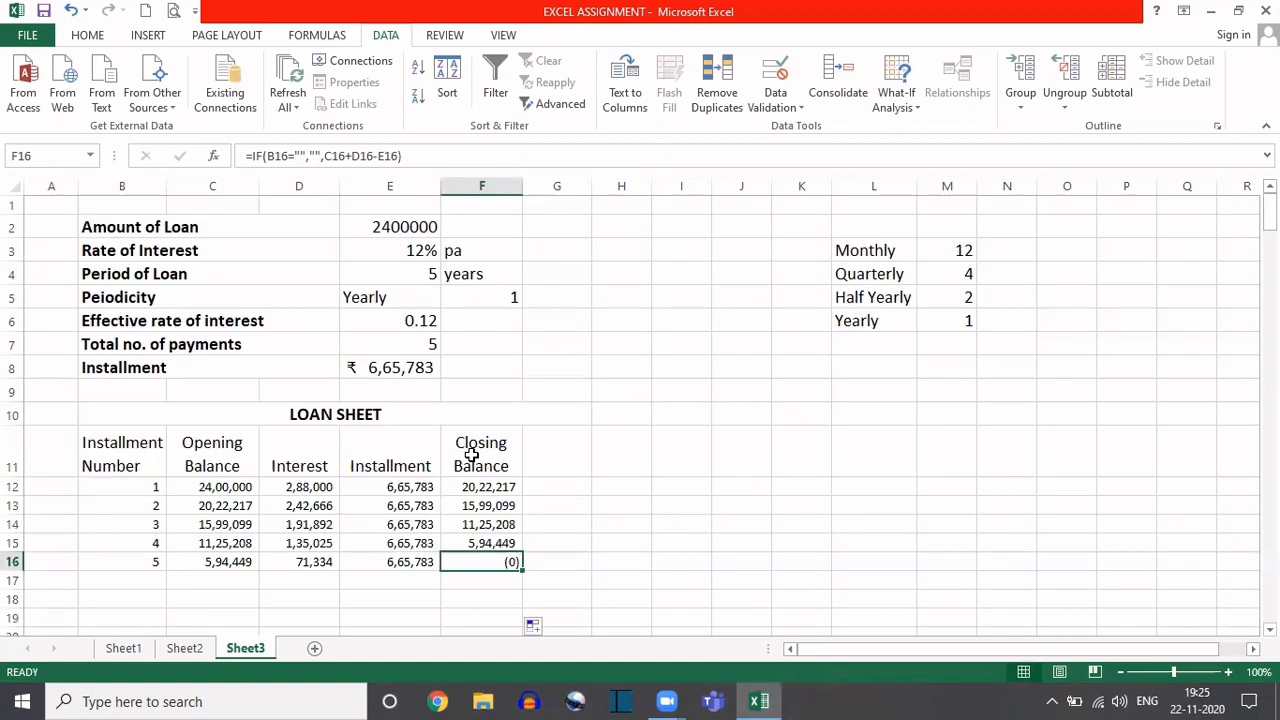
- Set the loan periodicity in E5 to Monthly and review the expanded schedule down to its last installment
{"action": "left_click", "coordinate": [425, 296]}
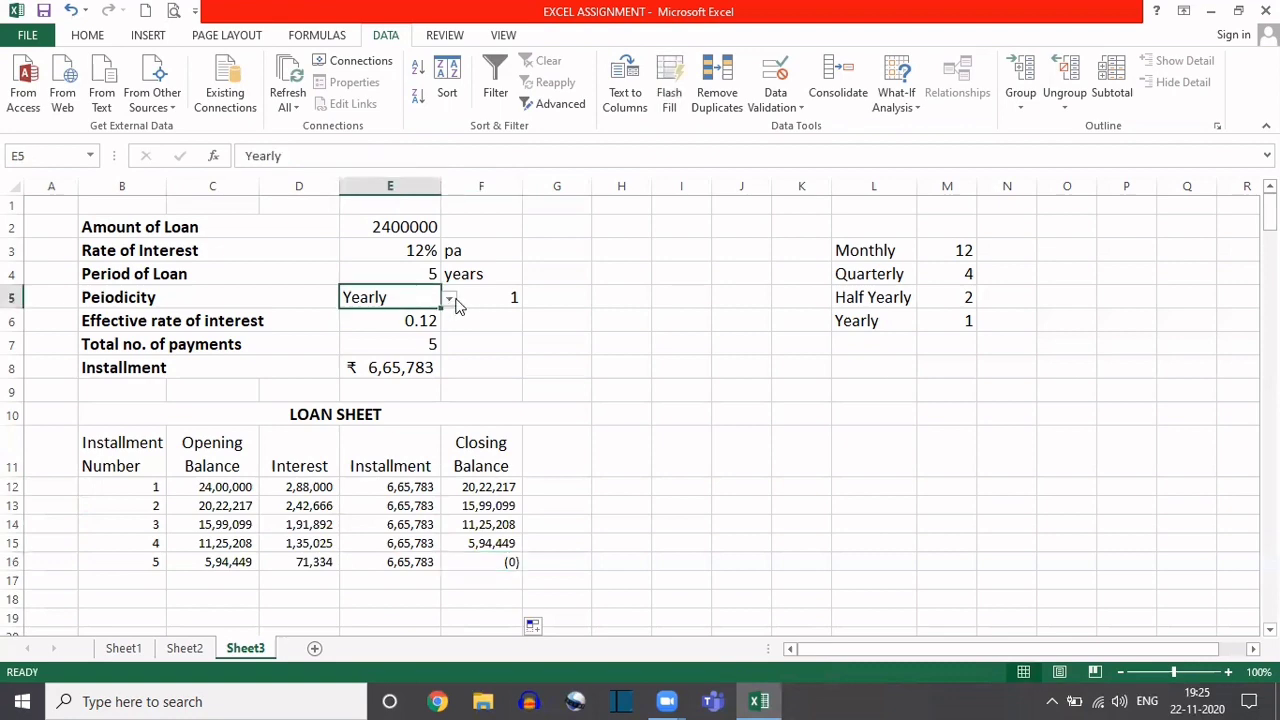
{"action": "left_click", "coordinate": [450, 299]}
{"action": "left_click", "coordinate": [385, 313]}
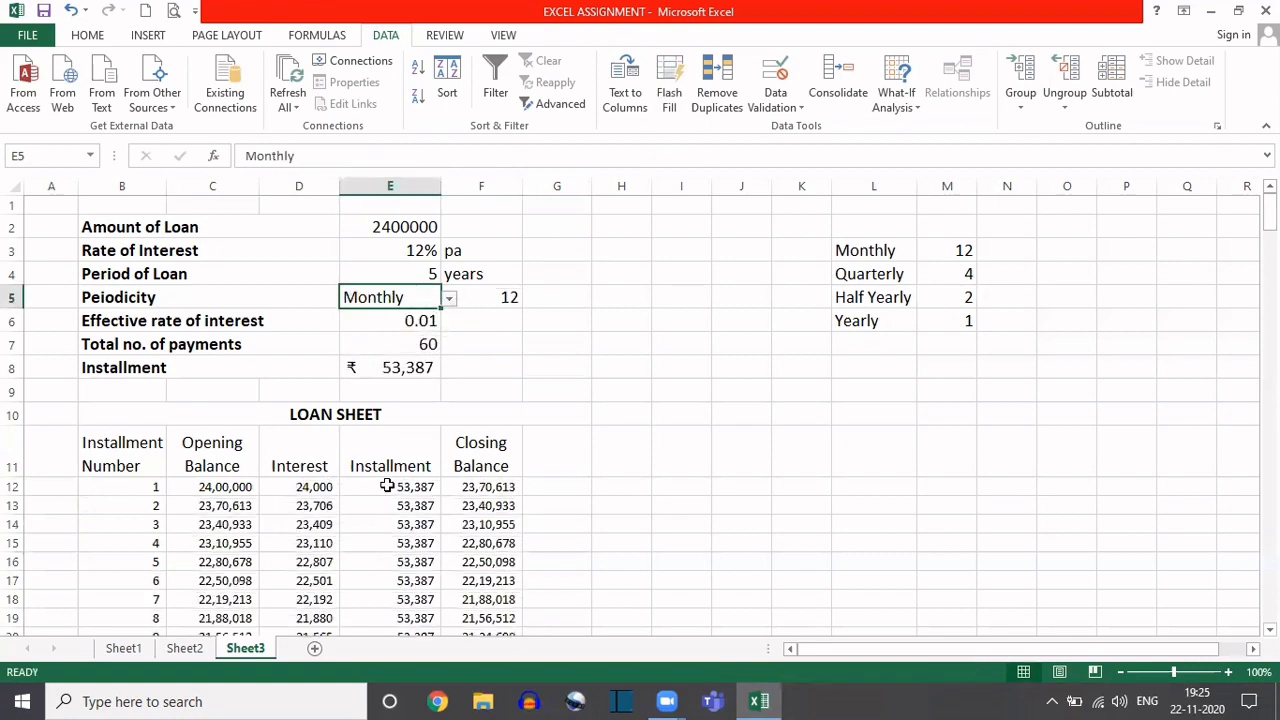
{"action": "scroll", "coordinate": [387, 487], "scroll_direction": "down", "scroll_amount": 17}
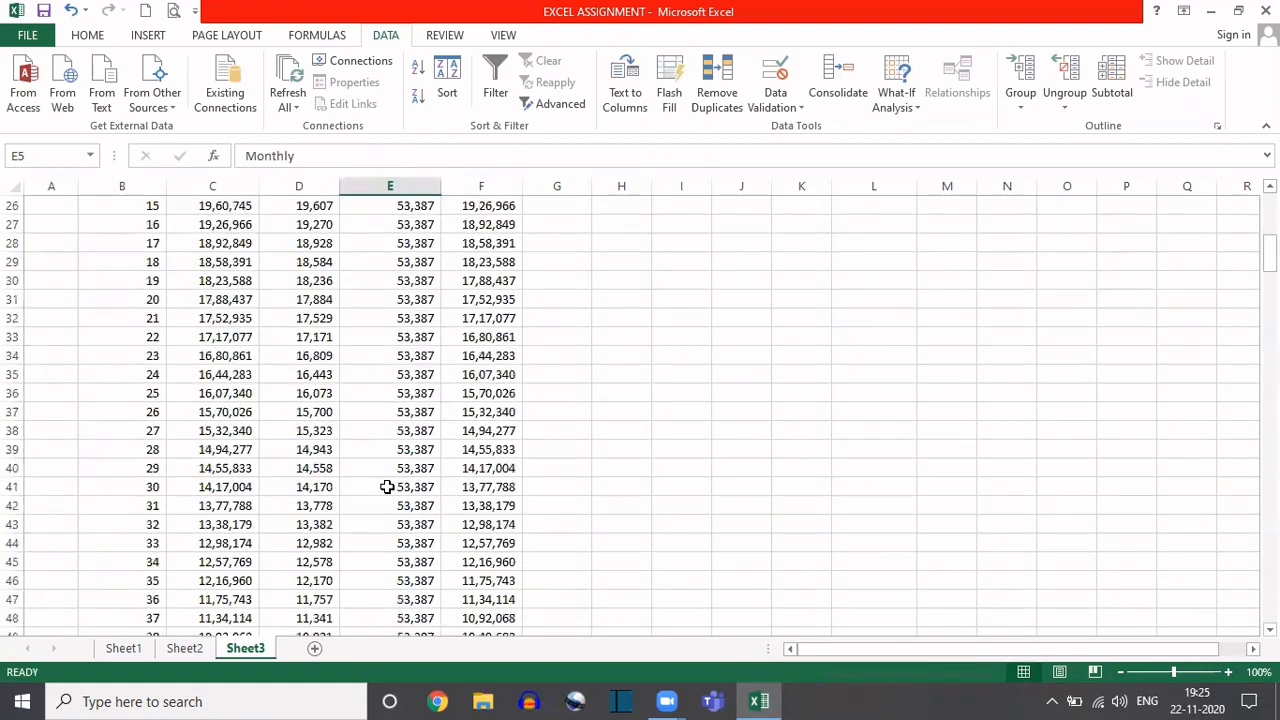
{"action": "scroll", "coordinate": [387, 487], "scroll_direction": "down", "scroll_amount": 3}
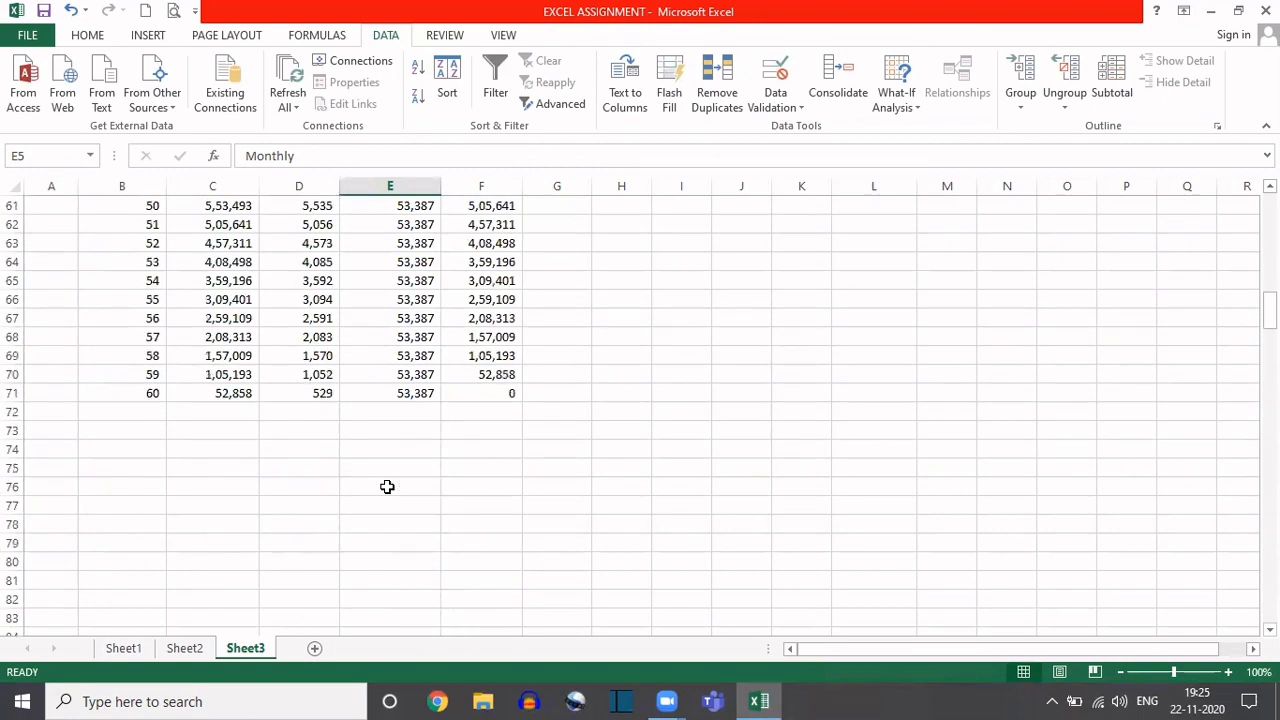
{"action": "scroll", "coordinate": [387, 487], "scroll_direction": "up", "scroll_amount": 20}
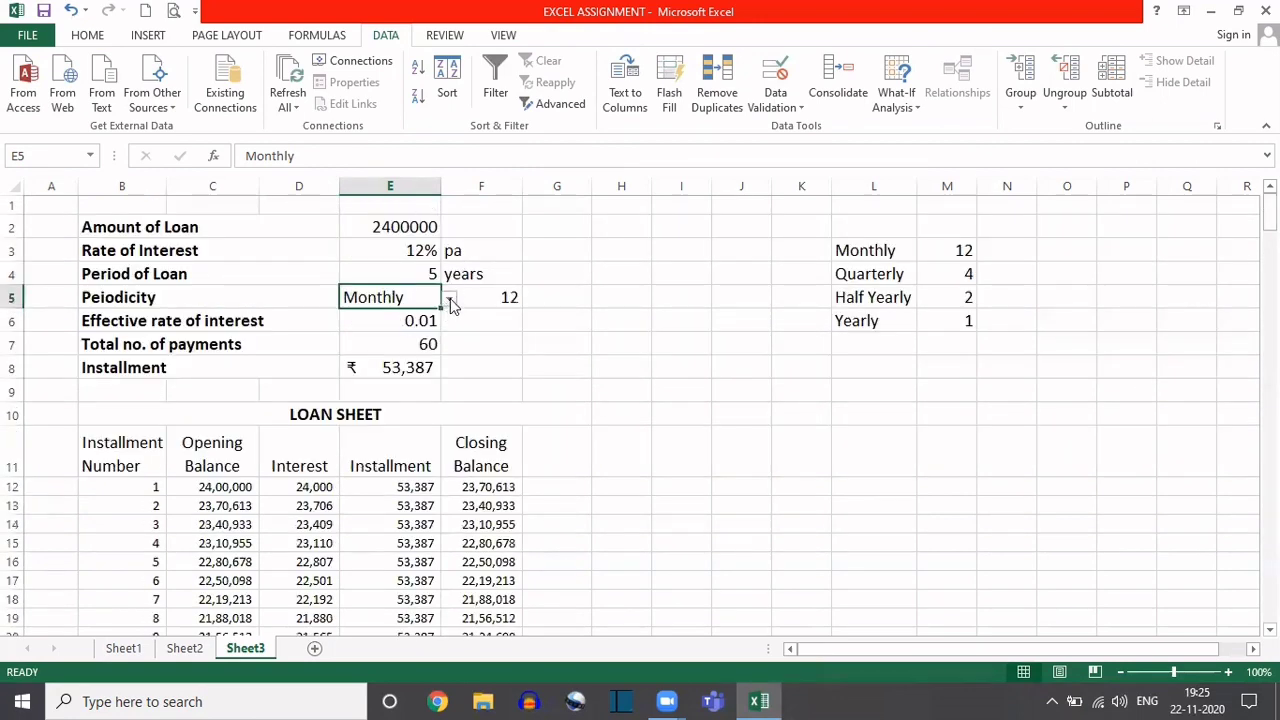
- Check the formulas in the blank schedule rows below the last monthly installment, across the opening balance, interest, installment and closing balance columns
{"action": "scroll", "coordinate": [263, 598], "scroll_direction": "down", "scroll_amount": 20}
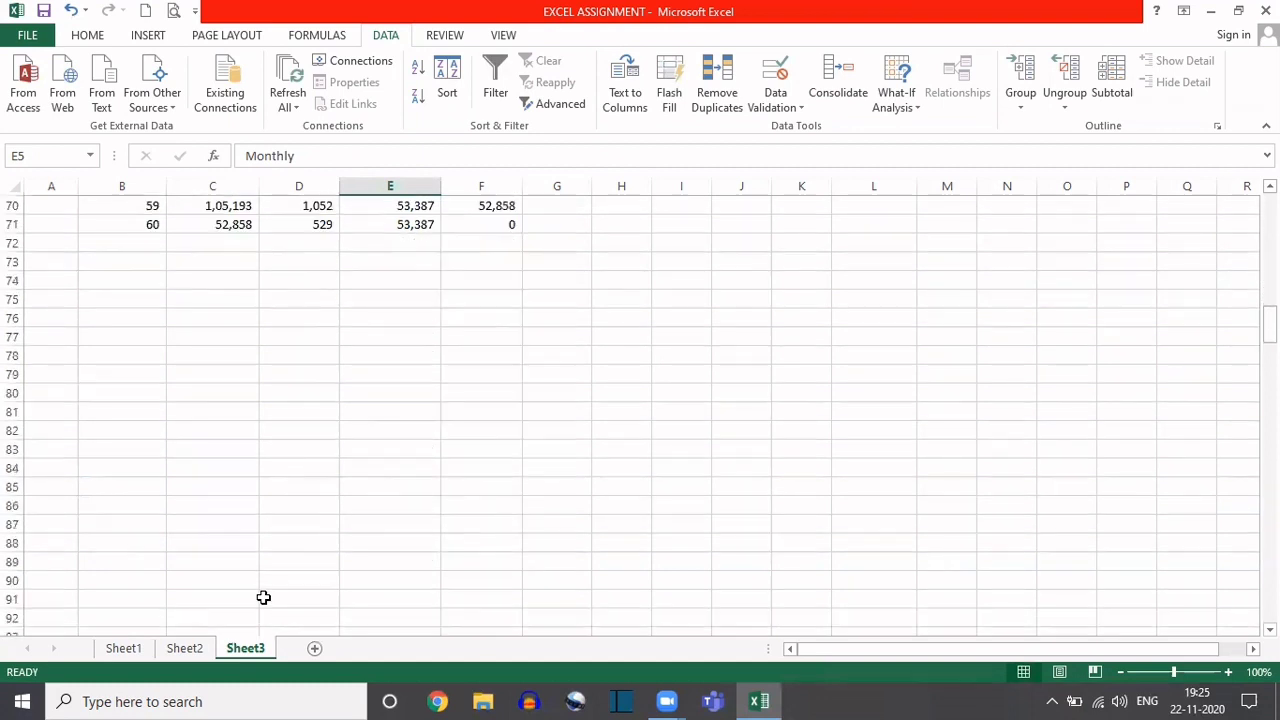
{"action": "left_click", "coordinate": [206, 405]}
{"action": "left_click", "coordinate": [286, 453]}
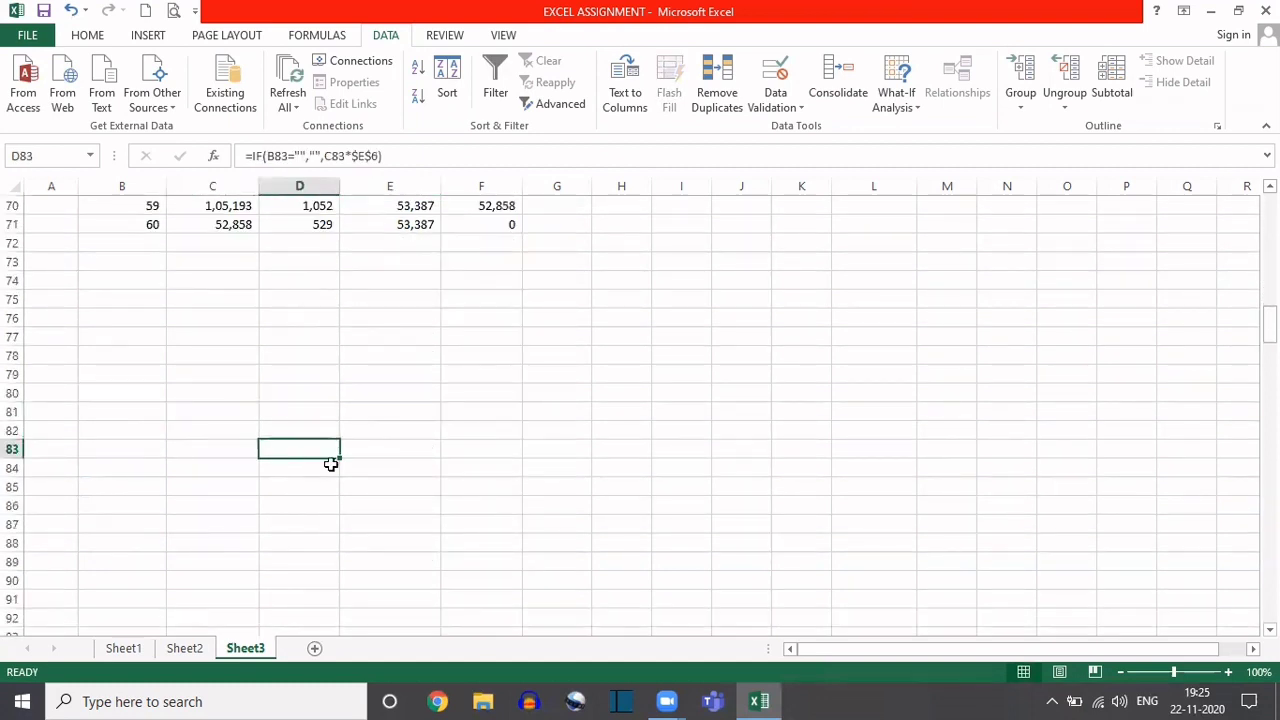
{"action": "left_click", "coordinate": [380, 465]}
{"action": "left_click", "coordinate": [499, 431]}
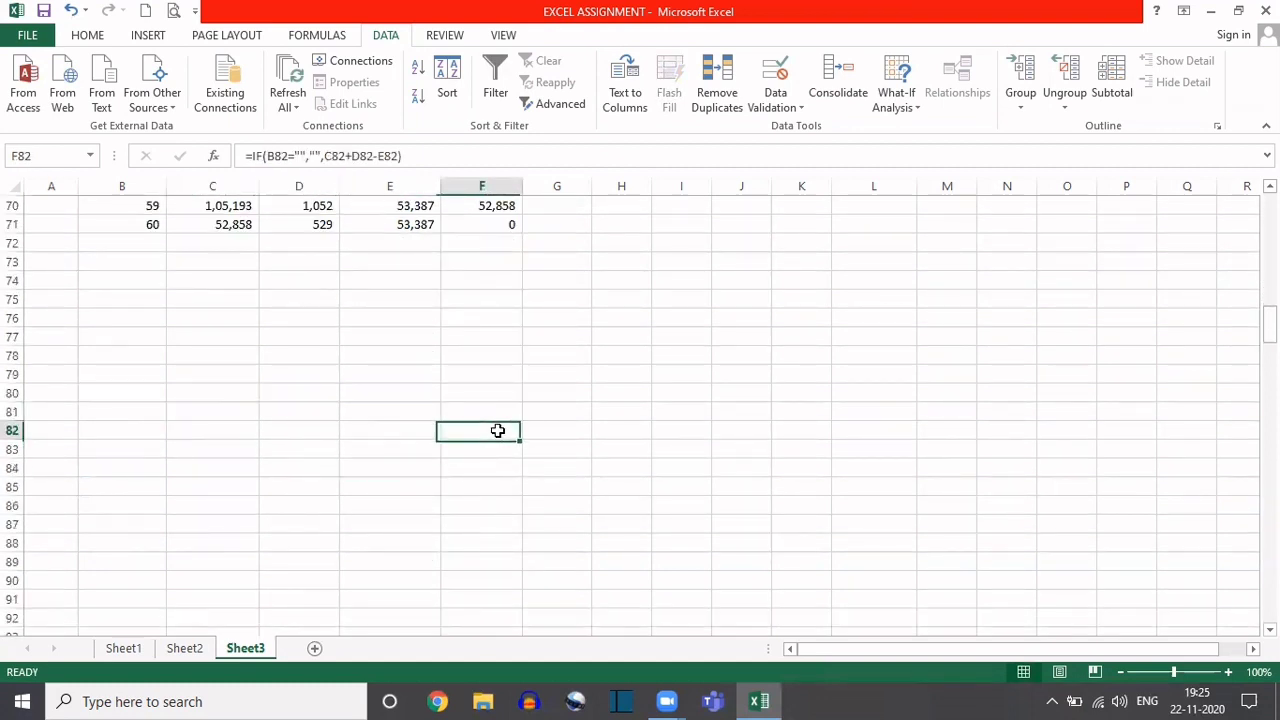
{"action": "left_click", "coordinate": [200, 352]}
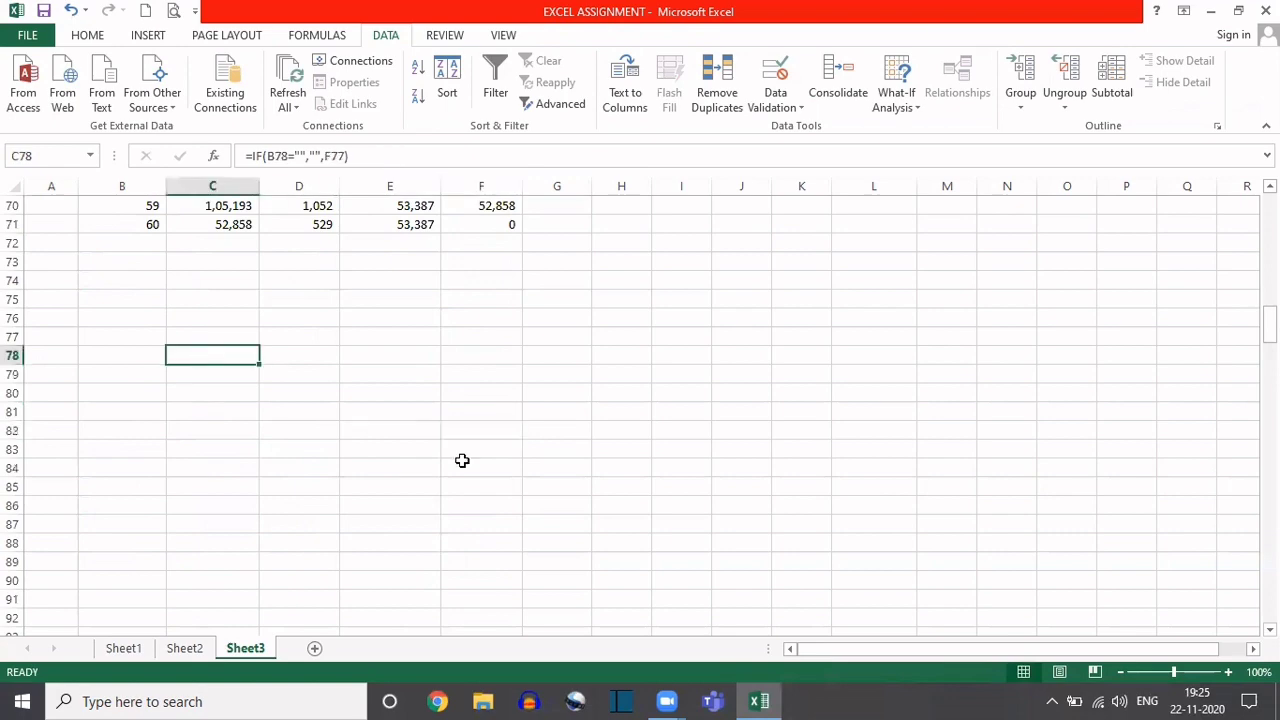
{"action": "scroll", "coordinate": [462, 460], "scroll_direction": "up", "scroll_amount": 20}
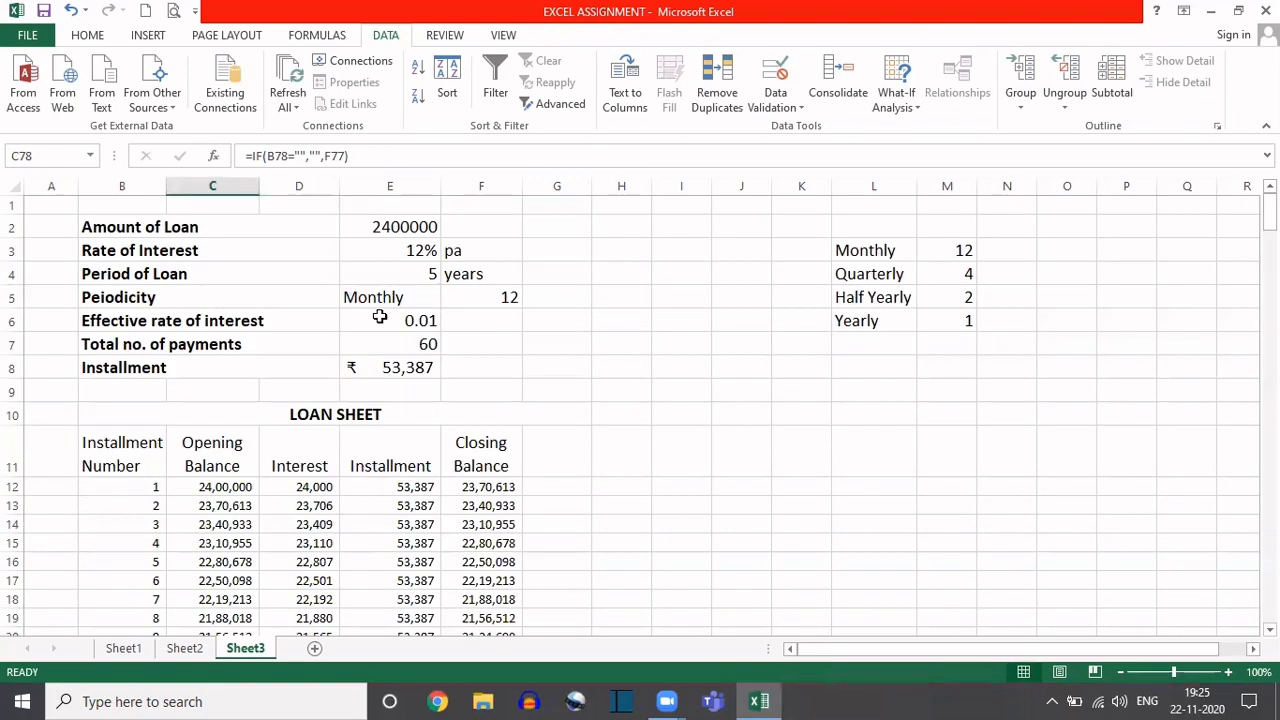
- Test the schedule by setting the loan periodicity in E5 to Quarterly and to Yearly
{"action": "left_click", "coordinate": [400, 305]}
{"action": "left_click", "coordinate": [449, 298]}
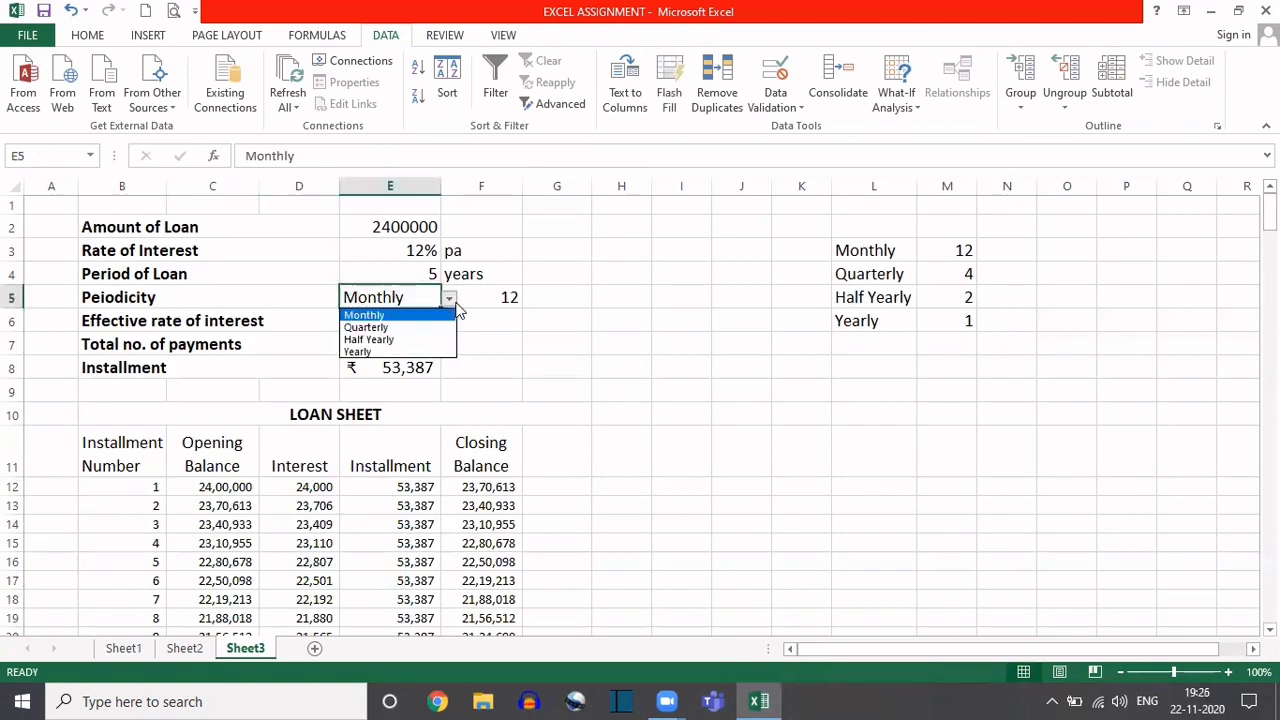
{"action": "left_click", "coordinate": [357, 329]}
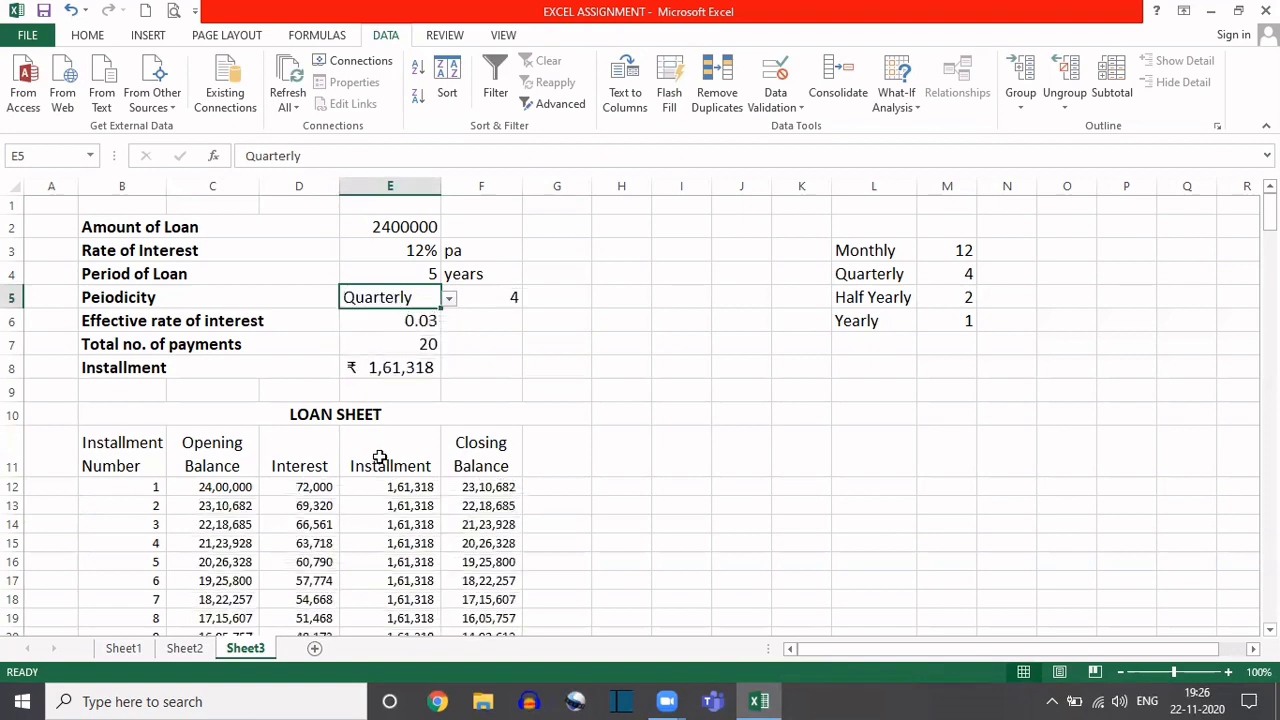
{"action": "scroll", "coordinate": [380, 457], "scroll_direction": "down", "scroll_amount": 10}
{"action": "scroll", "coordinate": [380, 457], "scroll_direction": "up", "scroll_amount": 10}
{"action": "left_click", "coordinate": [449, 299]}
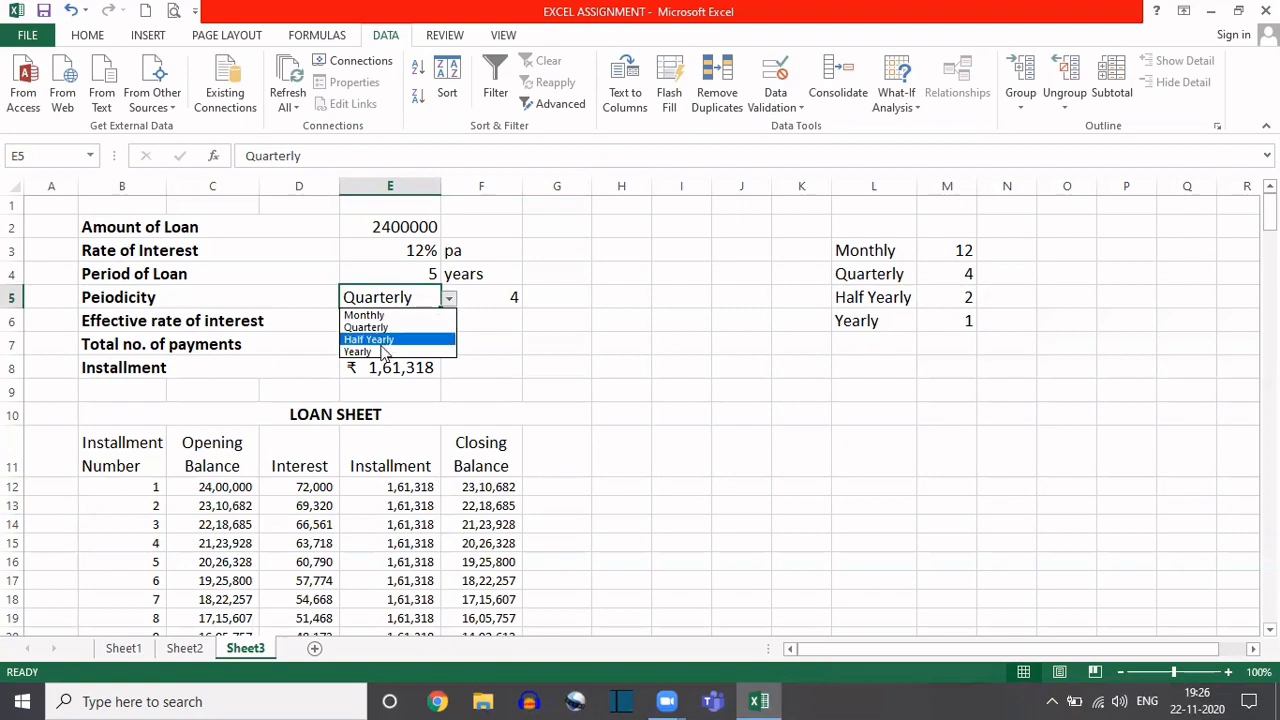
{"action": "left_click", "coordinate": [365, 351]}
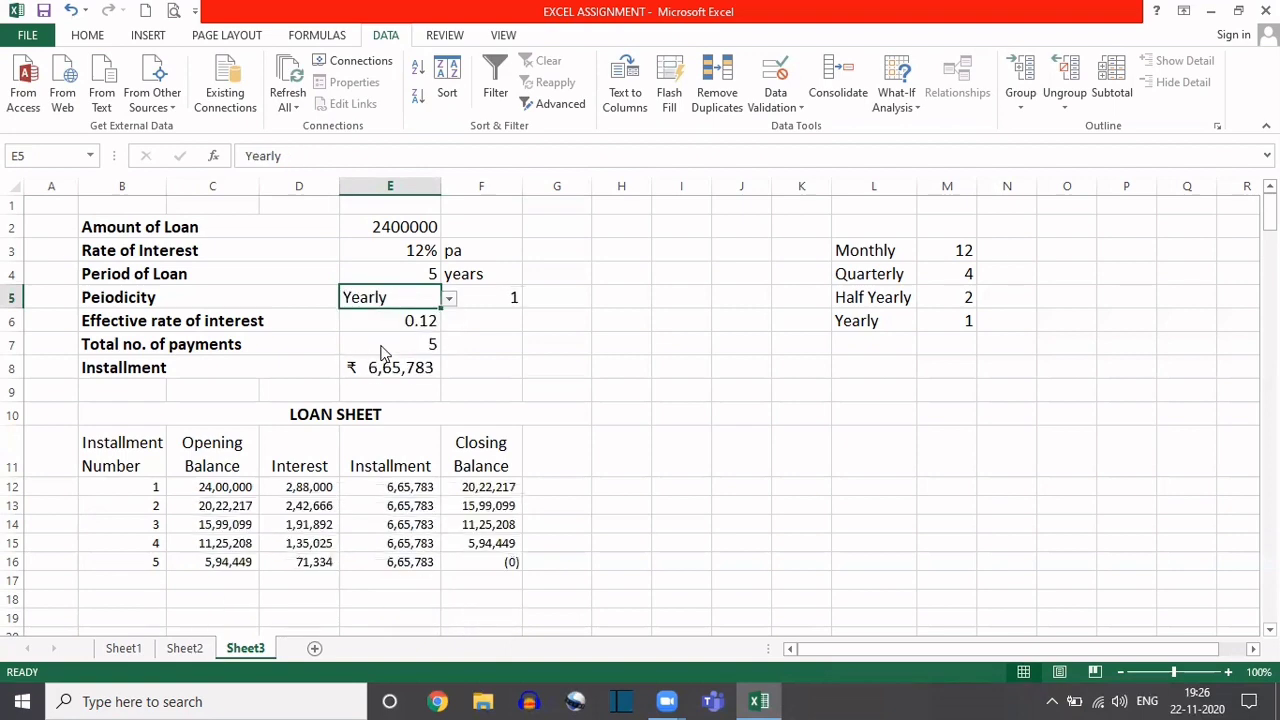
- Set the loan periodicity in E5 to Half Yearly and check the last installment's closing balance in the schedule
{"action": "left_click", "coordinate": [449, 299]}
{"action": "left_click", "coordinate": [368, 339]}
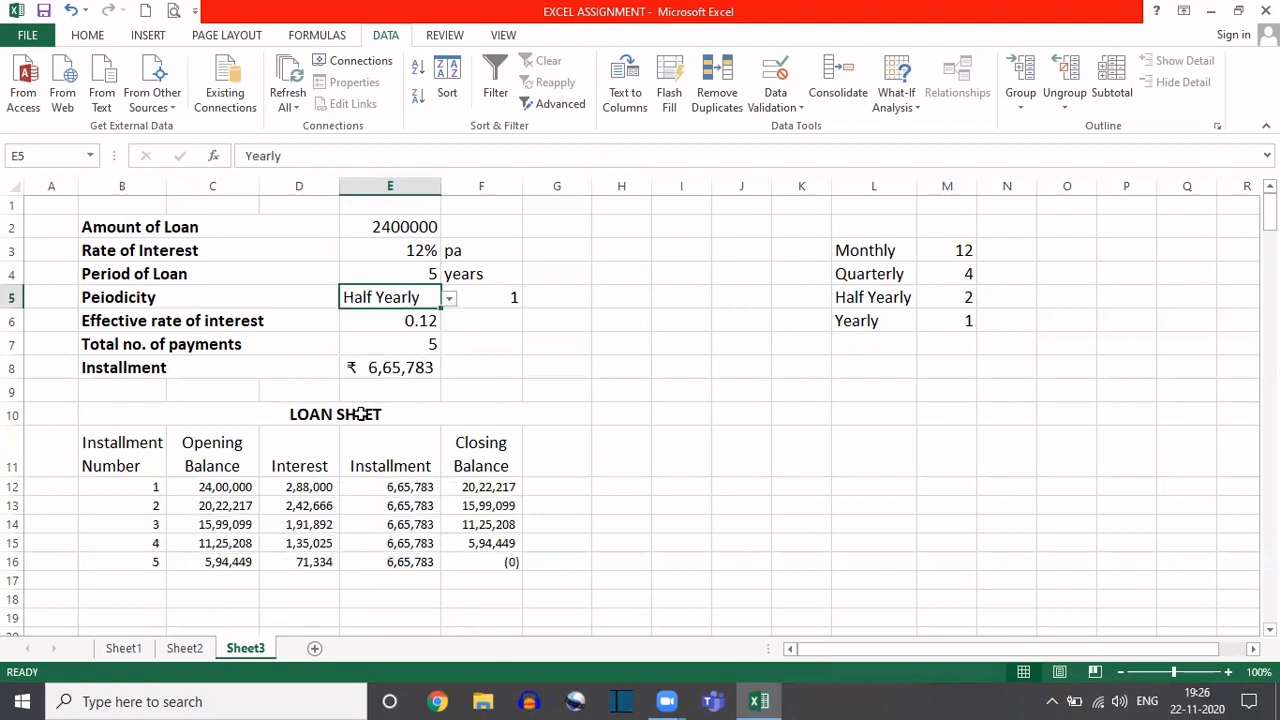
{"action": "scroll", "coordinate": [361, 440], "scroll_direction": "down", "scroll_amount": 7}
{"action": "scroll", "coordinate": [361, 440], "scroll_direction": "up", "scroll_amount": 4}
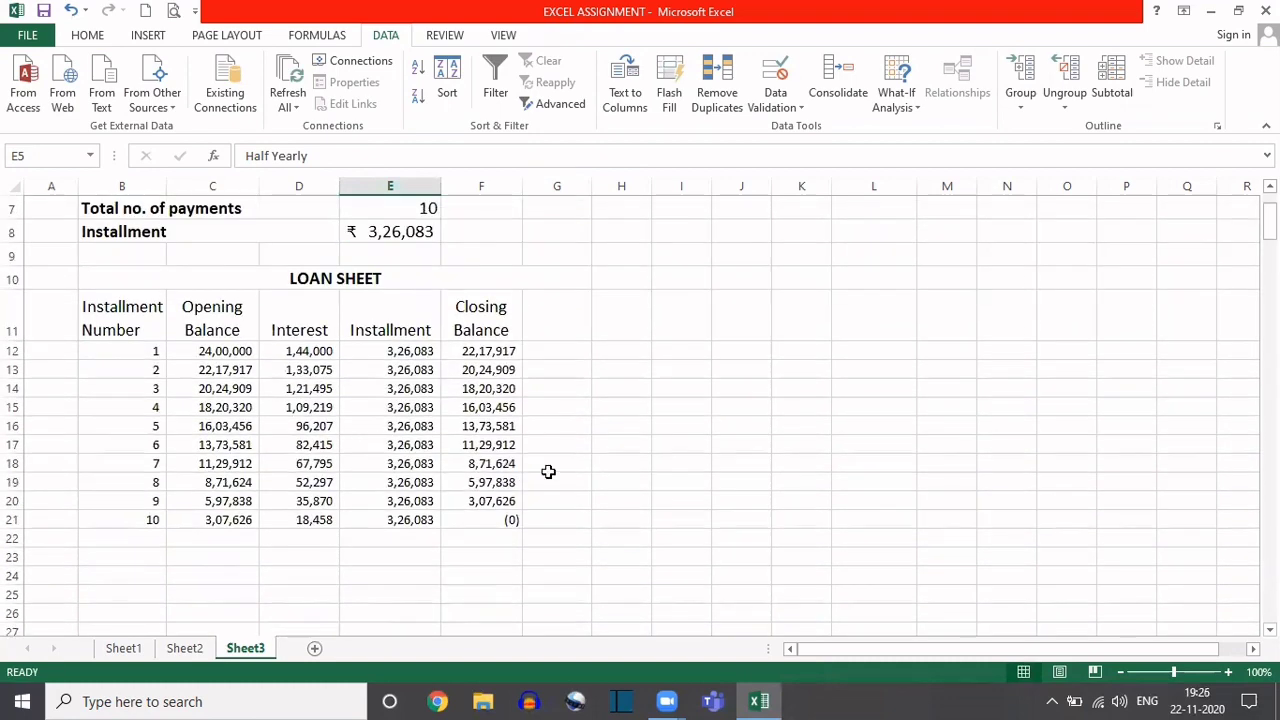
{"action": "left_click", "coordinate": [146, 520]}
{"action": "left_click", "coordinate": [497, 520]}
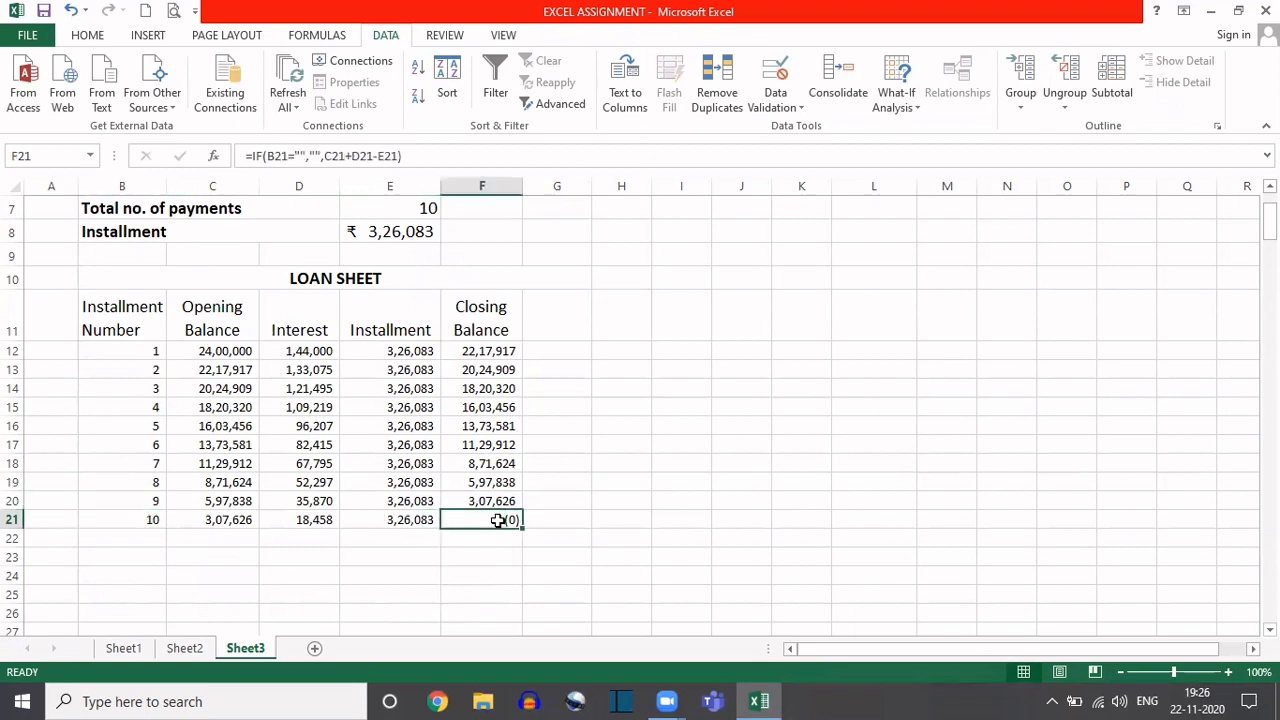
{"action": "scroll", "coordinate": [340, 425], "scroll_direction": "up", "scroll_amount": 2}
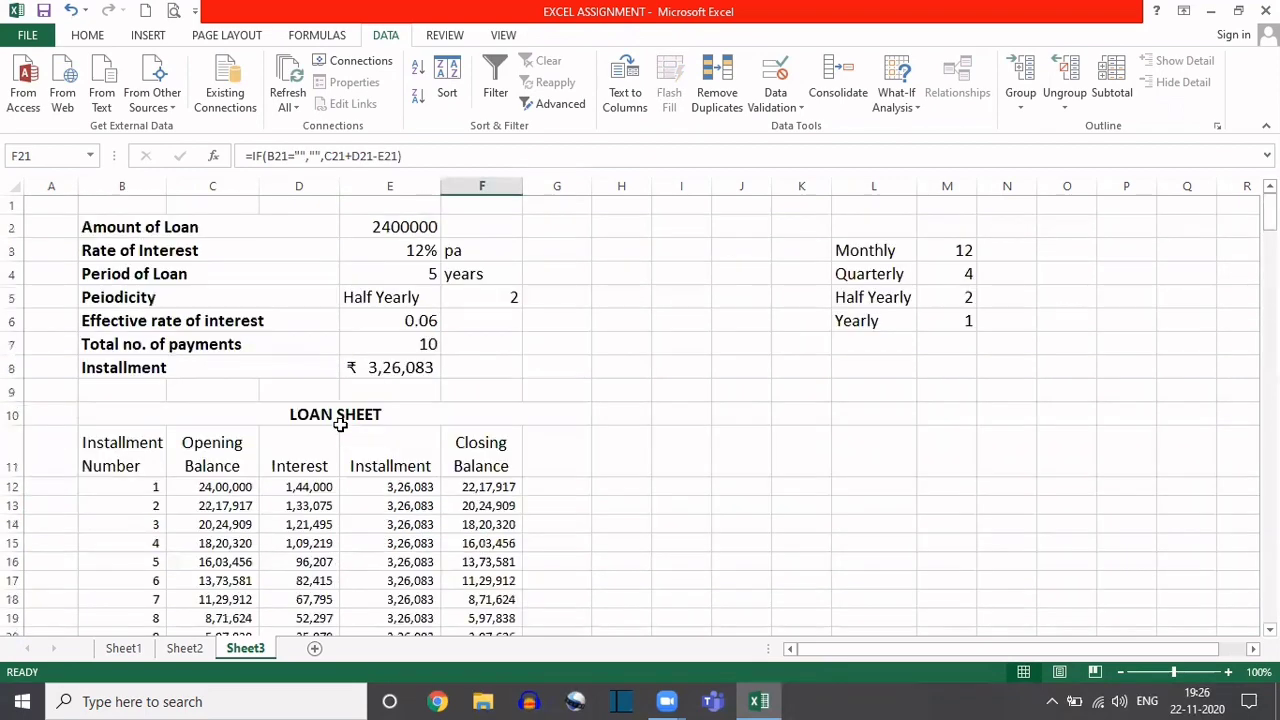
{"action": "scroll", "coordinate": [340, 425], "scroll_direction": "down", "scroll_amount": 1}
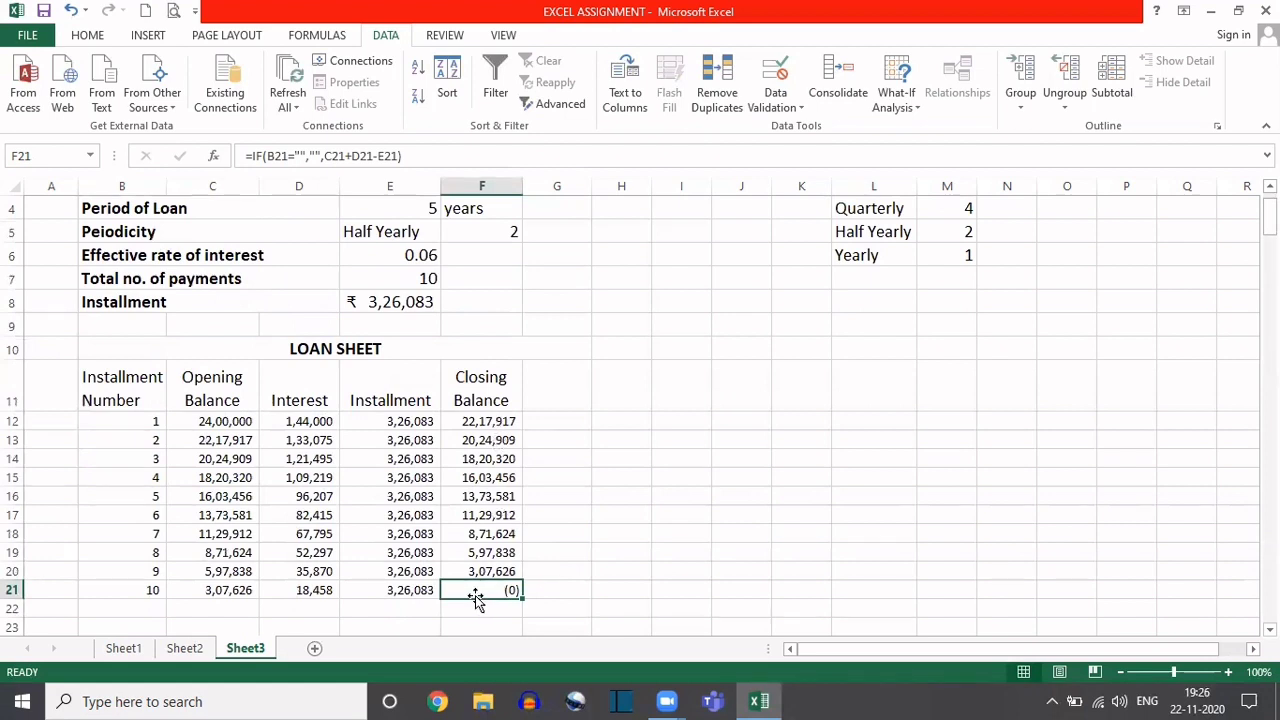
{"action": "scroll", "coordinate": [462, 572], "scroll_direction": "up", "scroll_amount": 1}
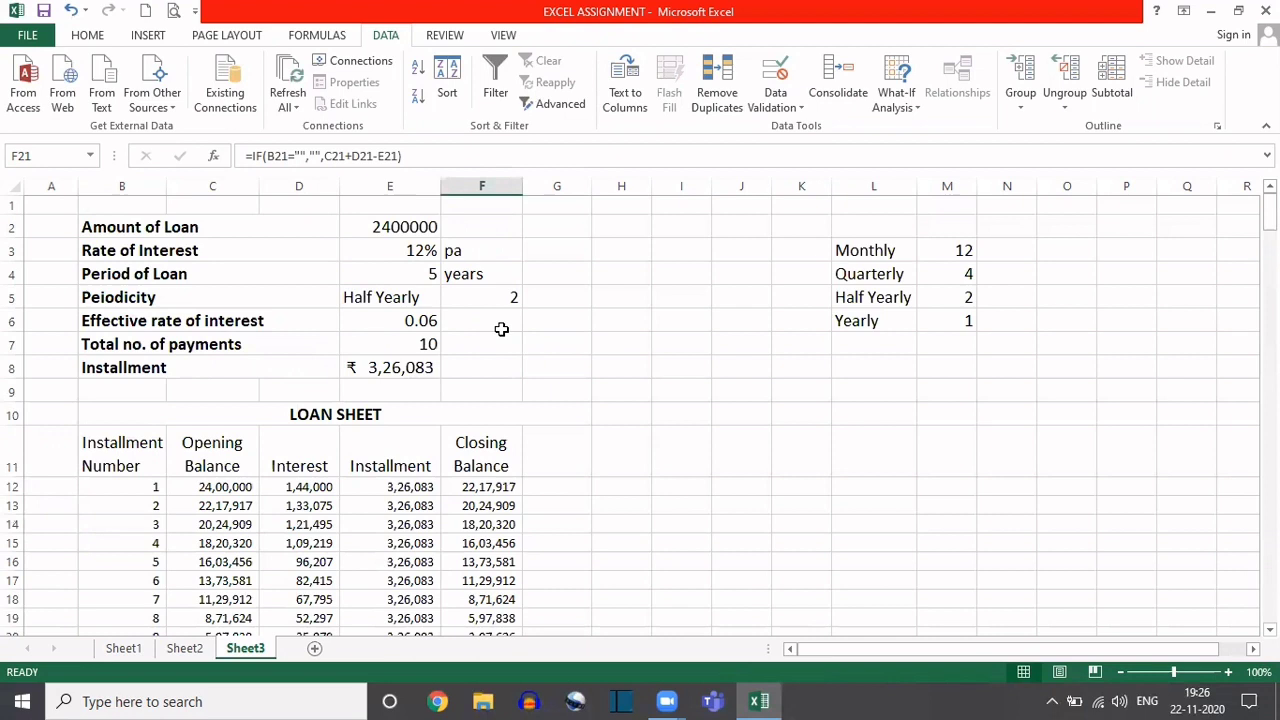
- Set the period of loan in E4 to 10 years and check the extended schedule and the formulas in E6 to E8
{"action": "left_click_drag", "start_coordinate": [143, 226], "coordinate": [431, 377]}
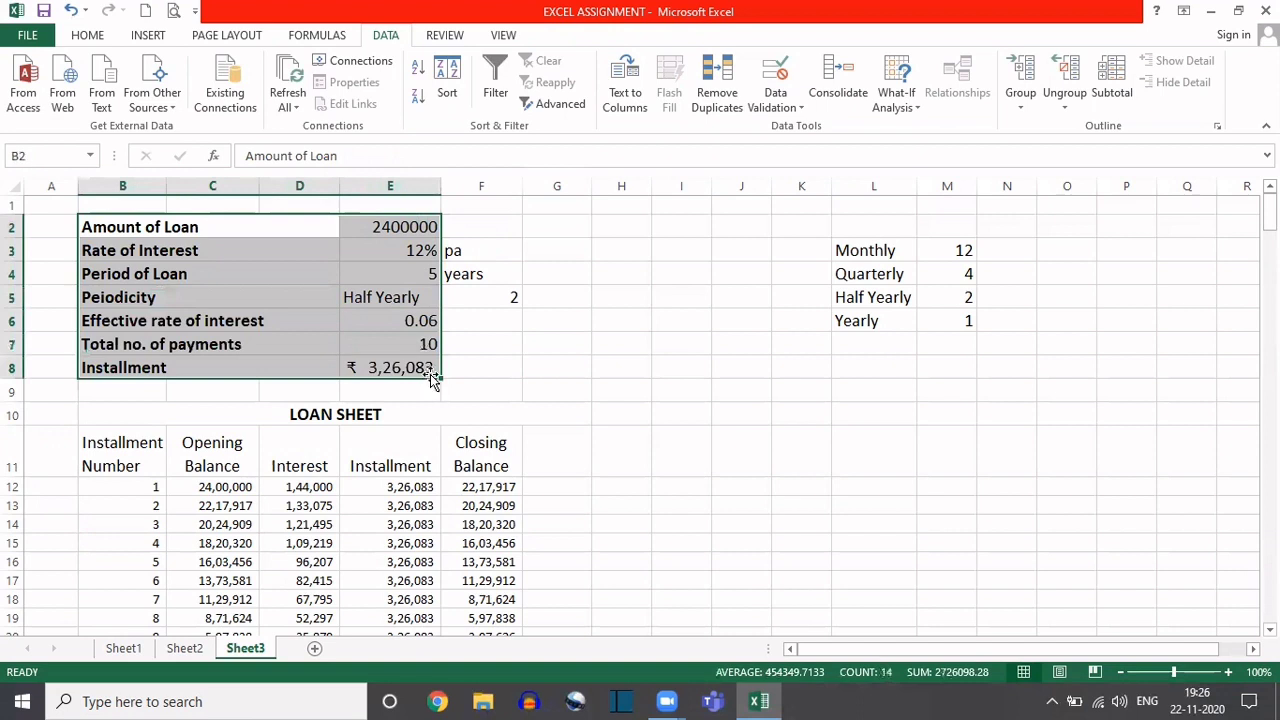
{"action": "left_click", "coordinate": [396, 300]}
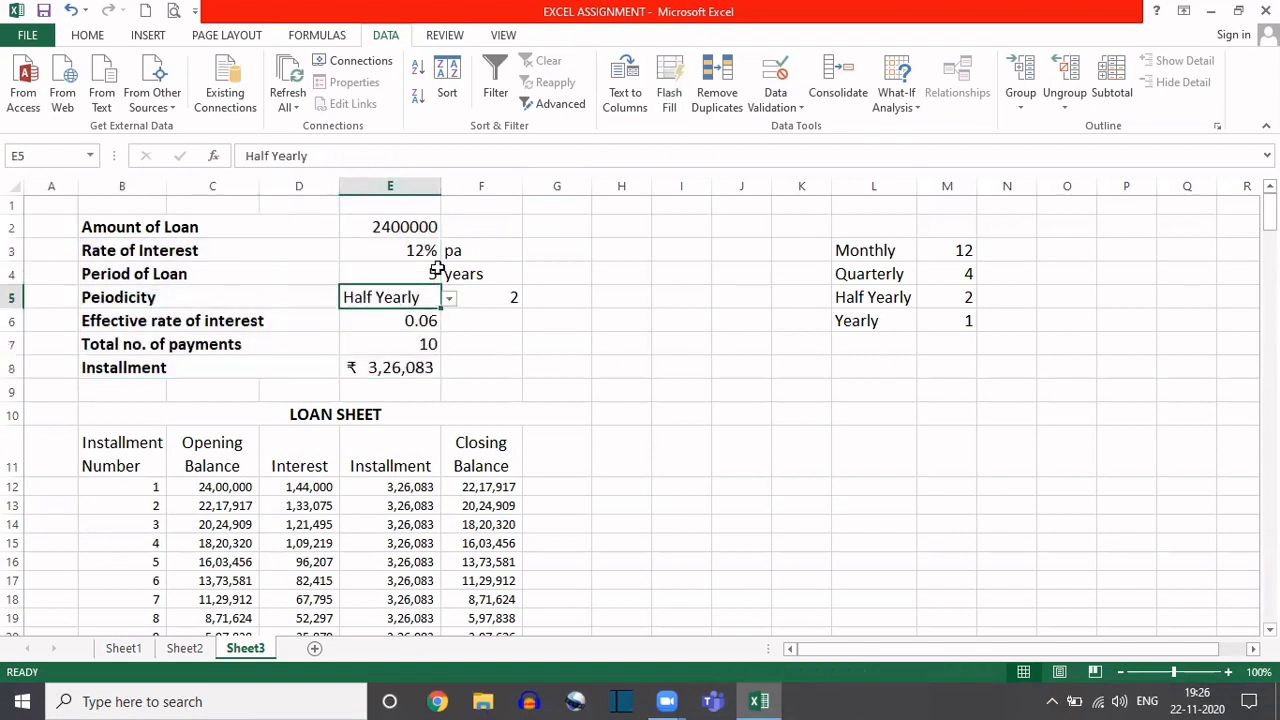
{"action": "left_click", "coordinate": [387, 270]}
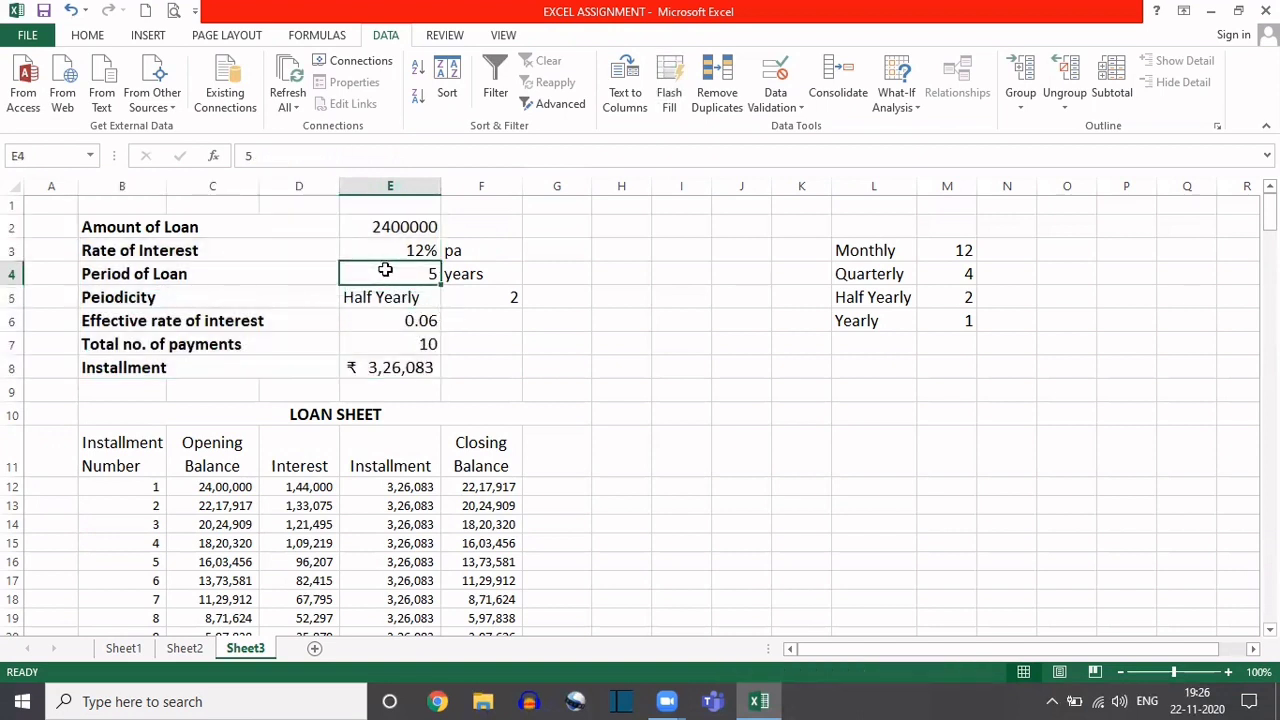
{"action": "type", "text": "10"}
{"action": "key", "text": "Return"}
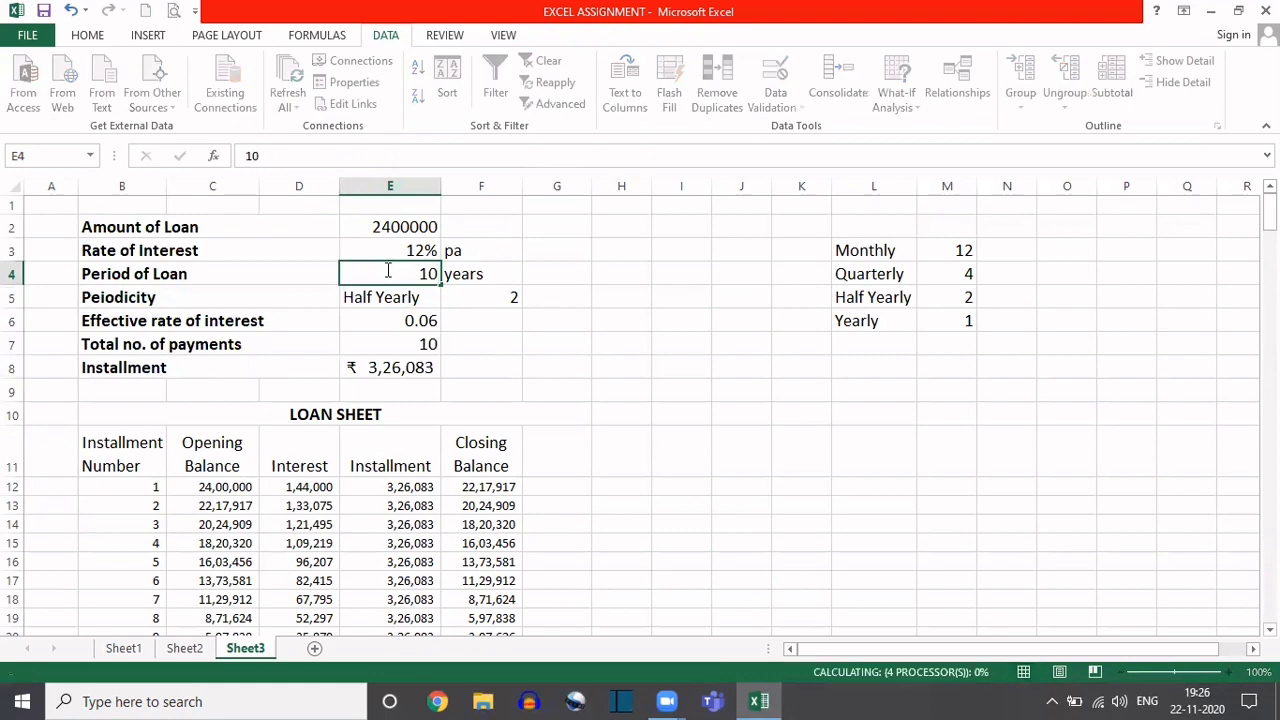
{"action": "scroll", "coordinate": [431, 398], "scroll_direction": "down", "scroll_amount": 5}
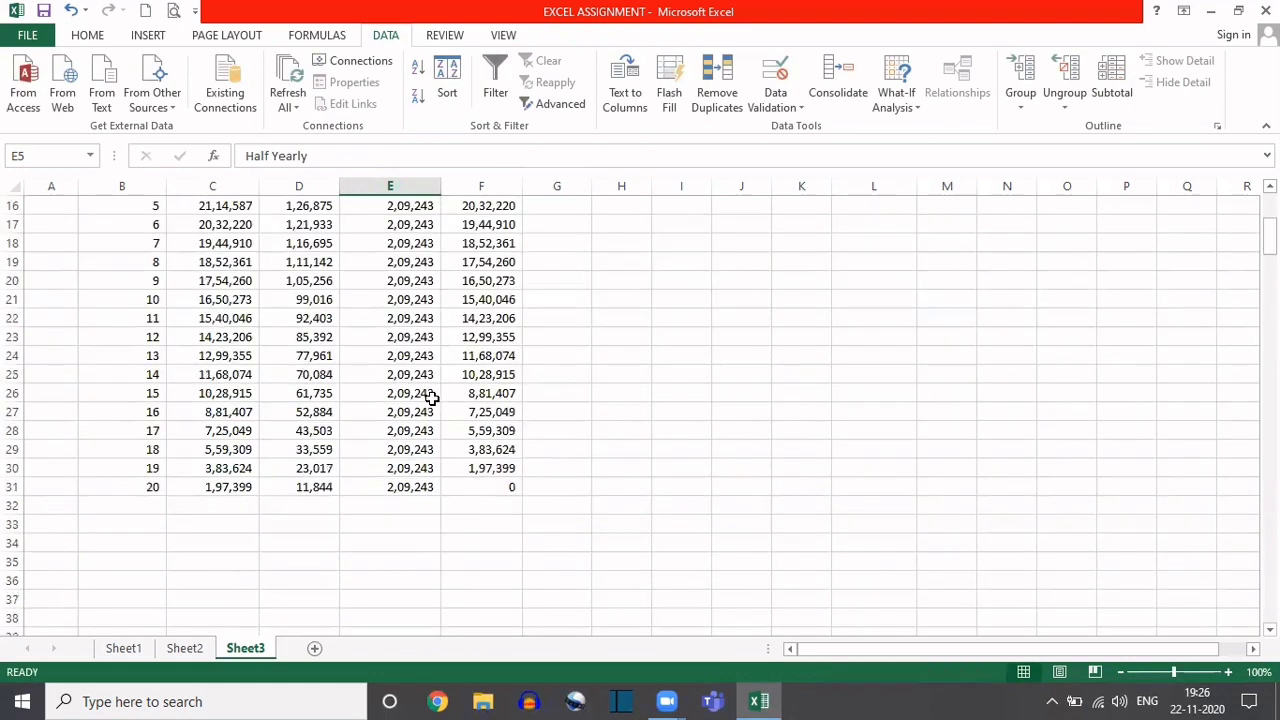
{"action": "scroll", "coordinate": [431, 398], "scroll_direction": "up", "scroll_amount": 5}
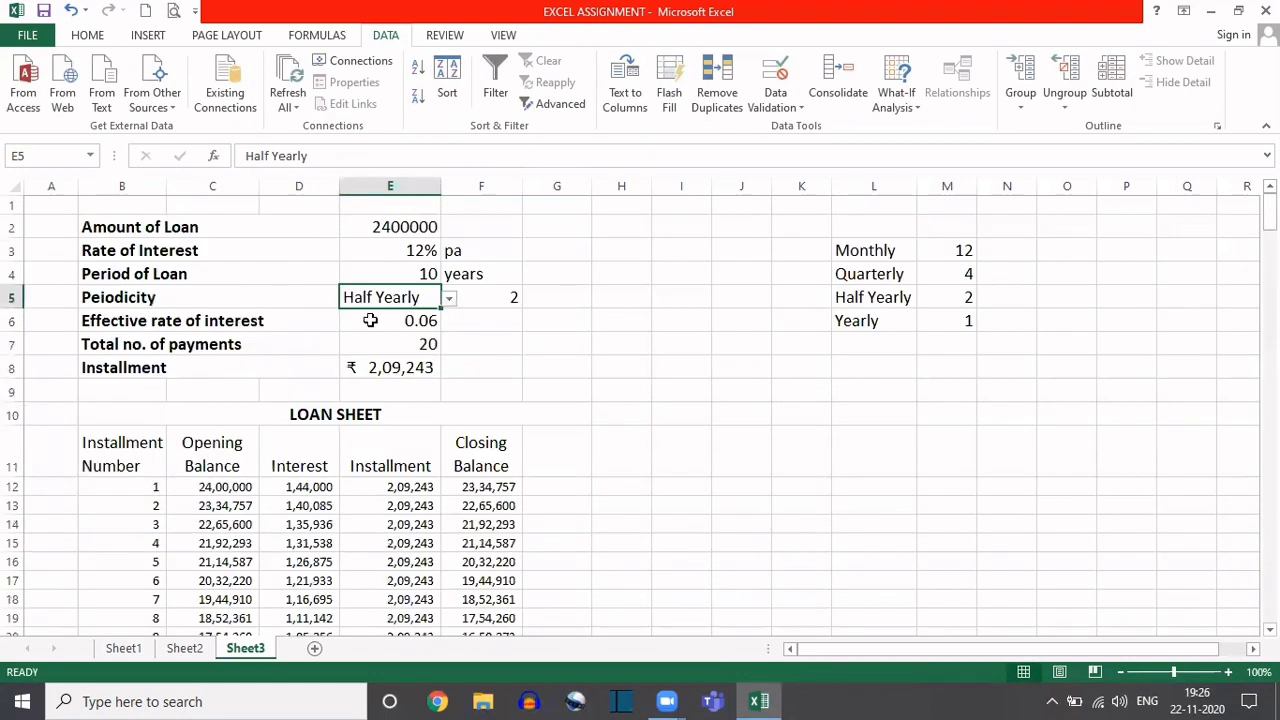
{"action": "left_click", "coordinate": [415, 320]}
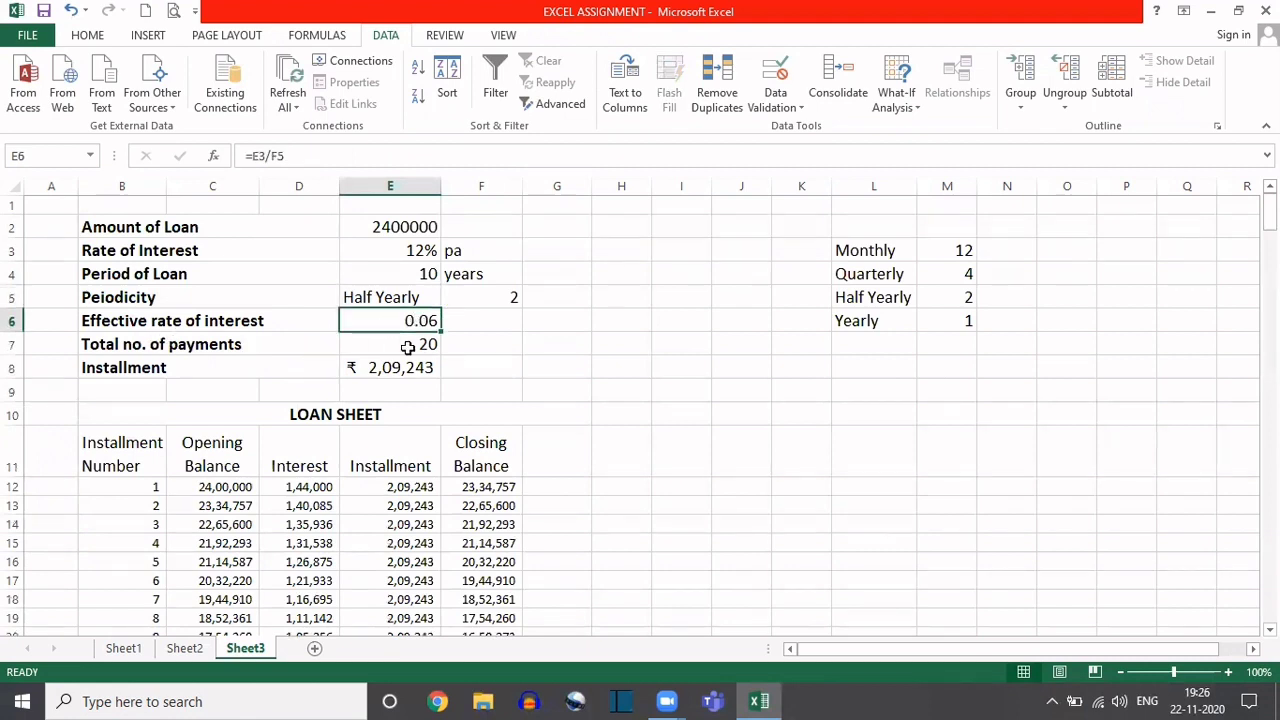
{"action": "left_click", "coordinate": [408, 347]}
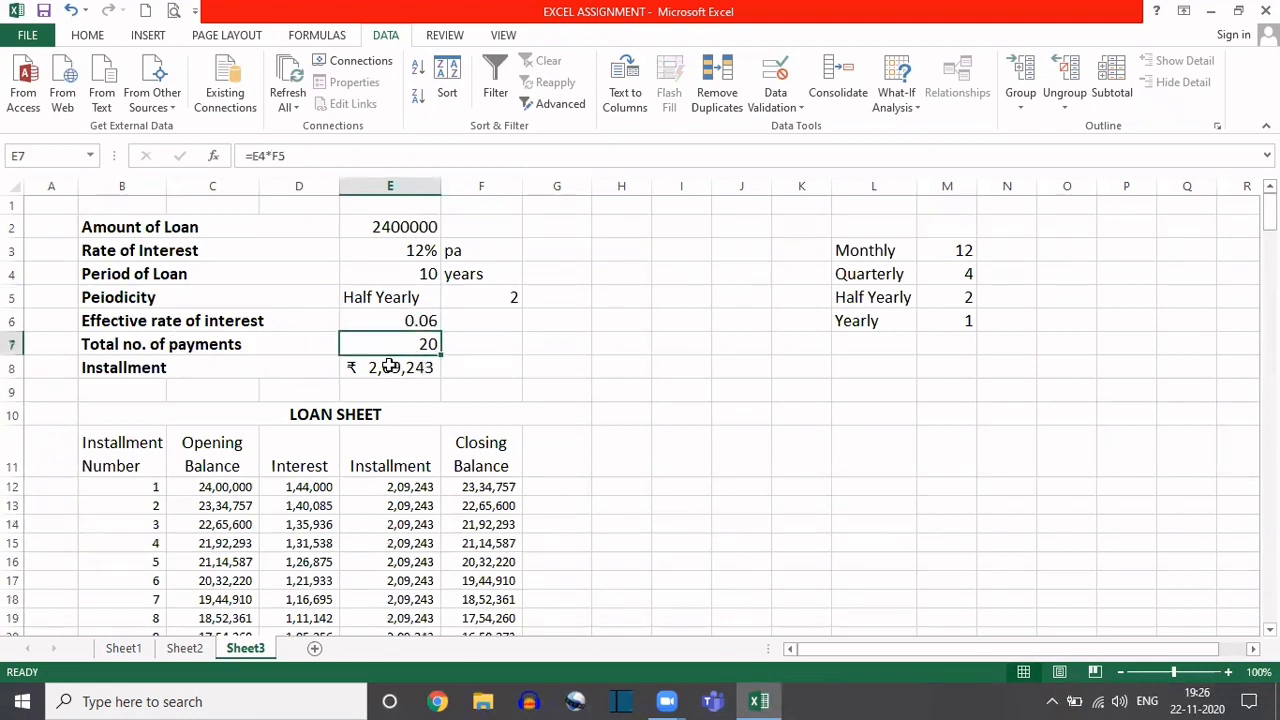
{"action": "left_click", "coordinate": [389, 368]}
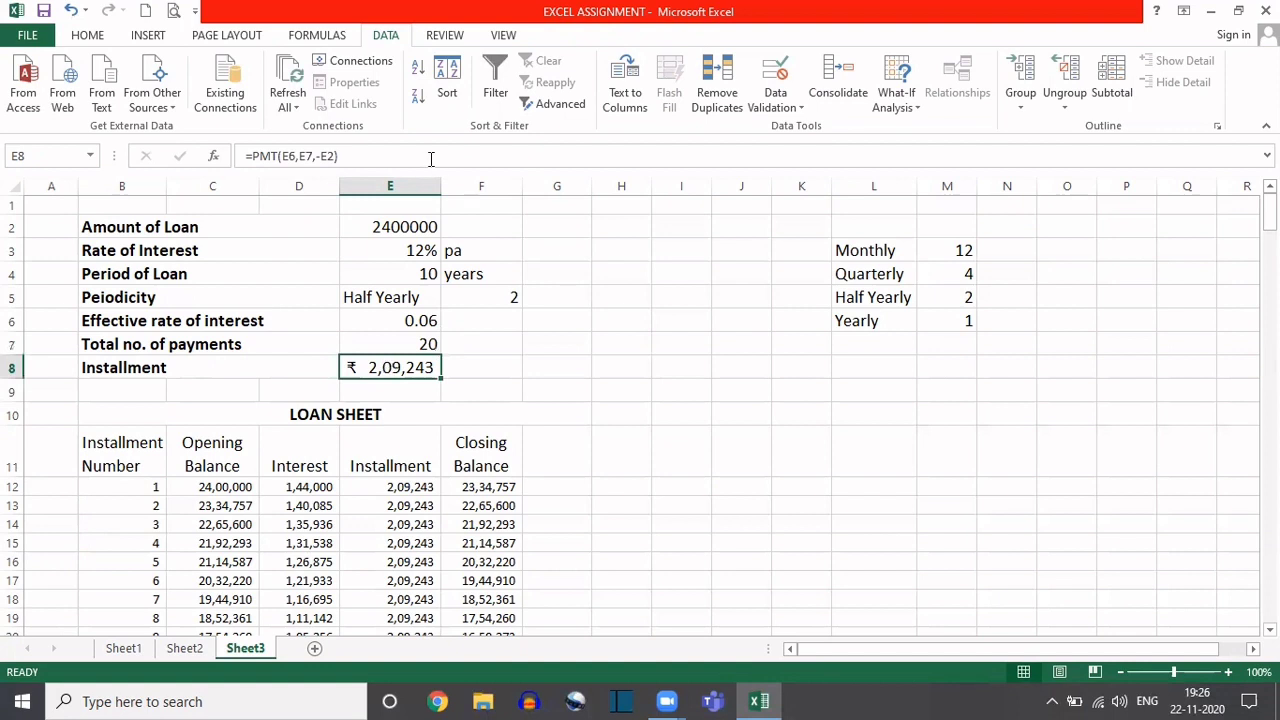
- Set the amount of loan in E2 to 6000000 and review the recalculated schedule down to its last installment
{"action": "left_click", "coordinate": [365, 225]}
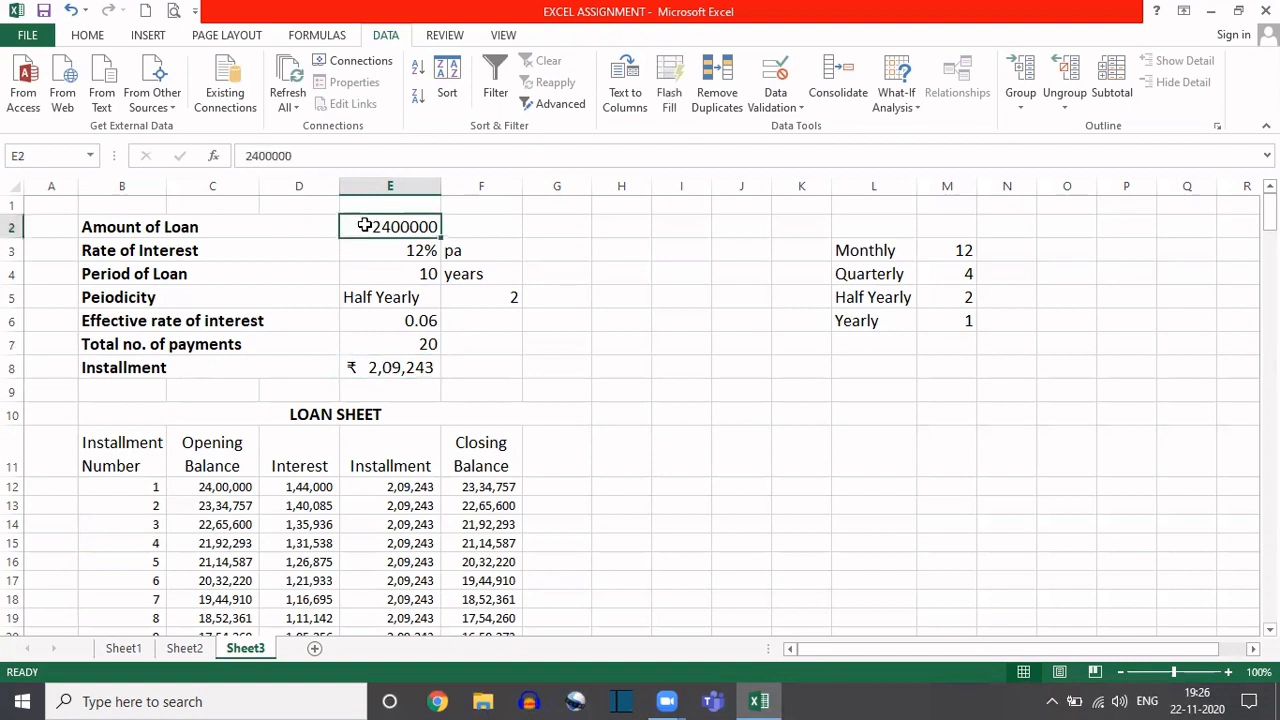
{"action": "type", "text": "60"}
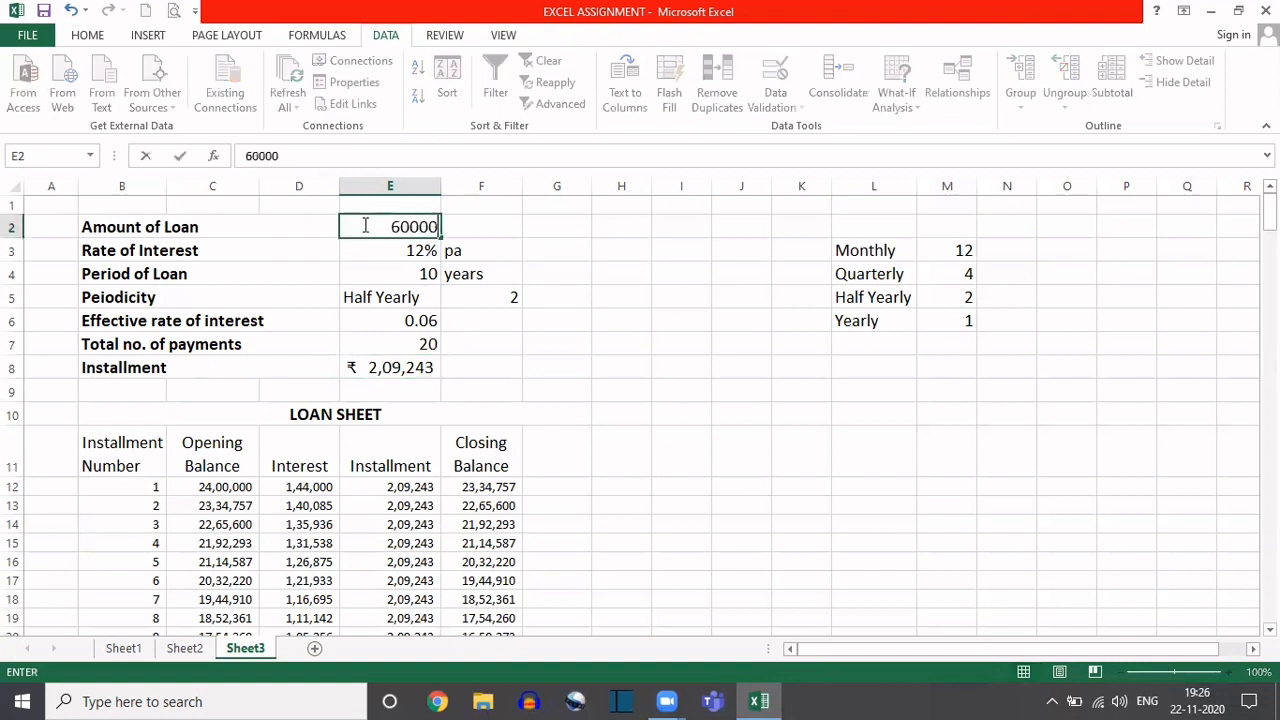
{"action": "key", "text": "Return"}
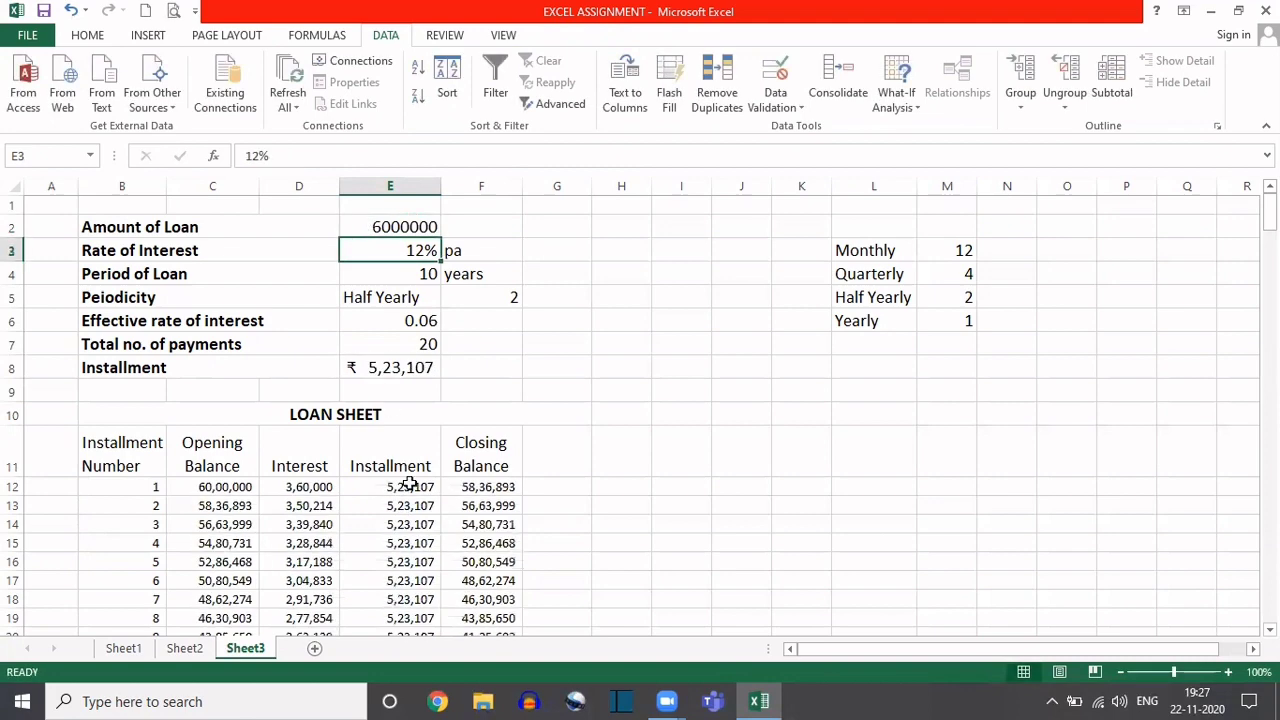
{"action": "scroll", "coordinate": [411, 481], "scroll_direction": "down", "scroll_amount": 6}
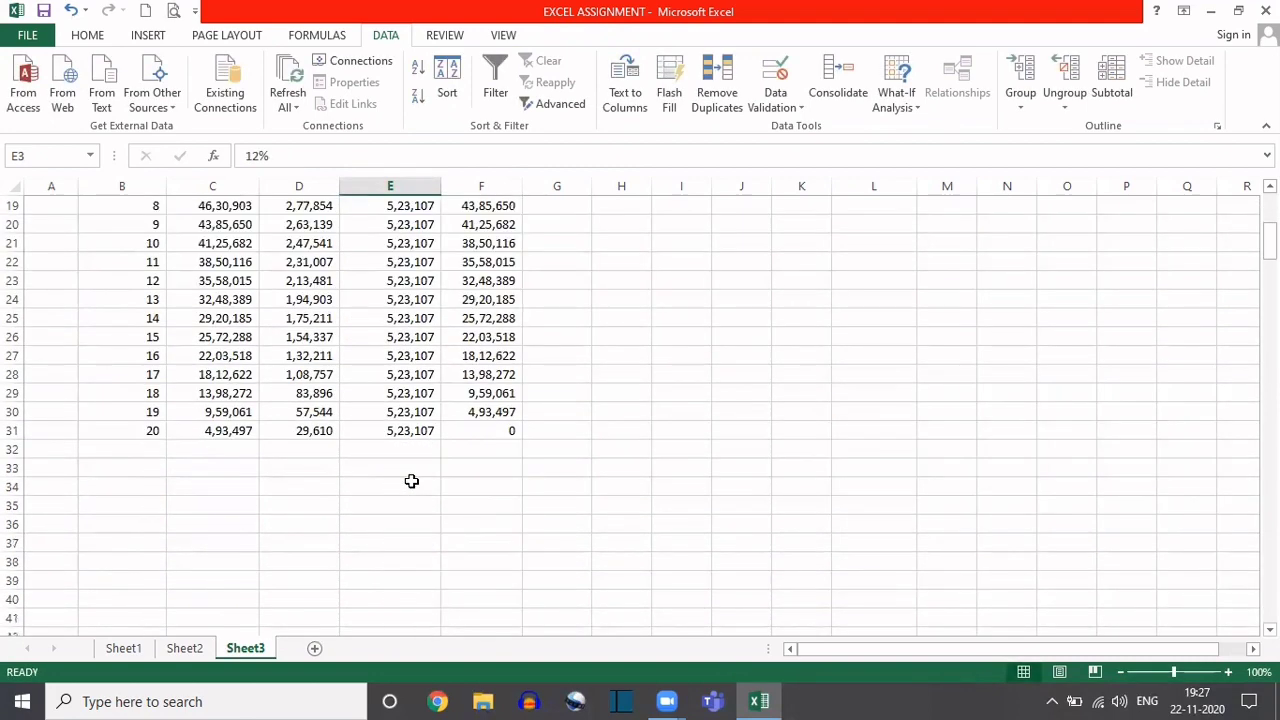
{"action": "scroll", "coordinate": [411, 481], "scroll_direction": "down", "scroll_amount": 1}
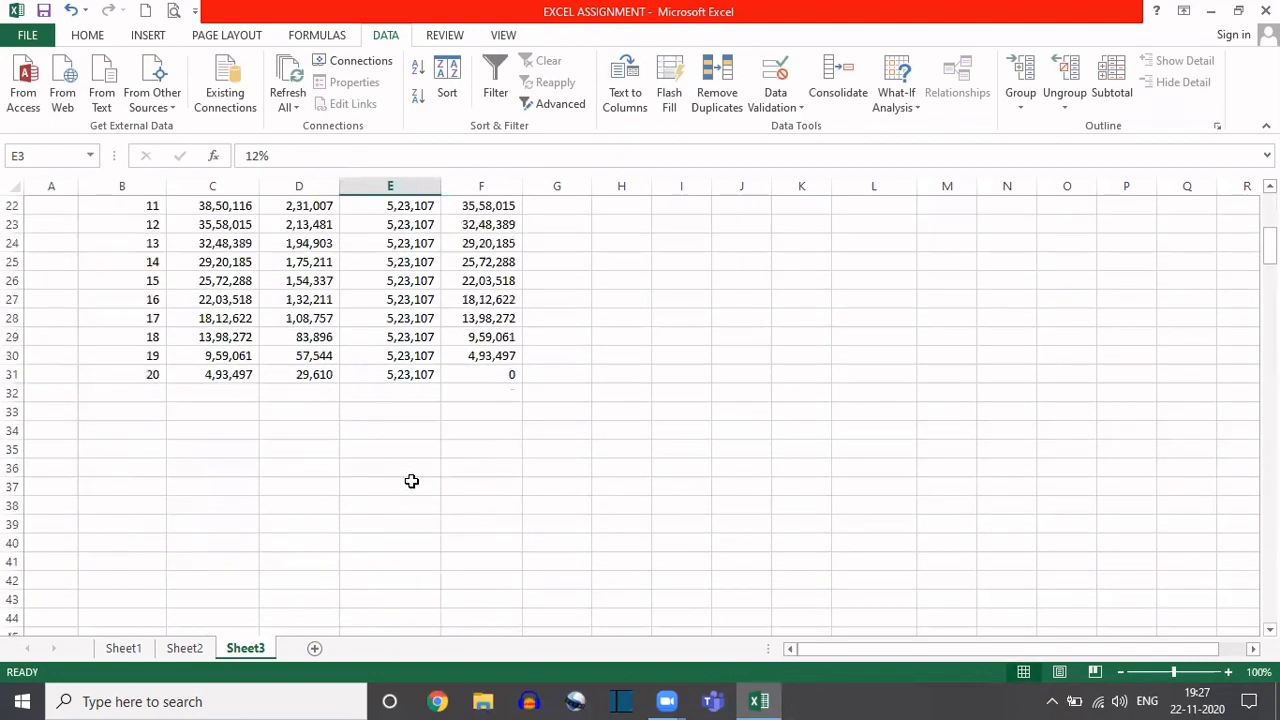
{"action": "scroll", "coordinate": [411, 481], "scroll_direction": "up", "scroll_amount": 7}
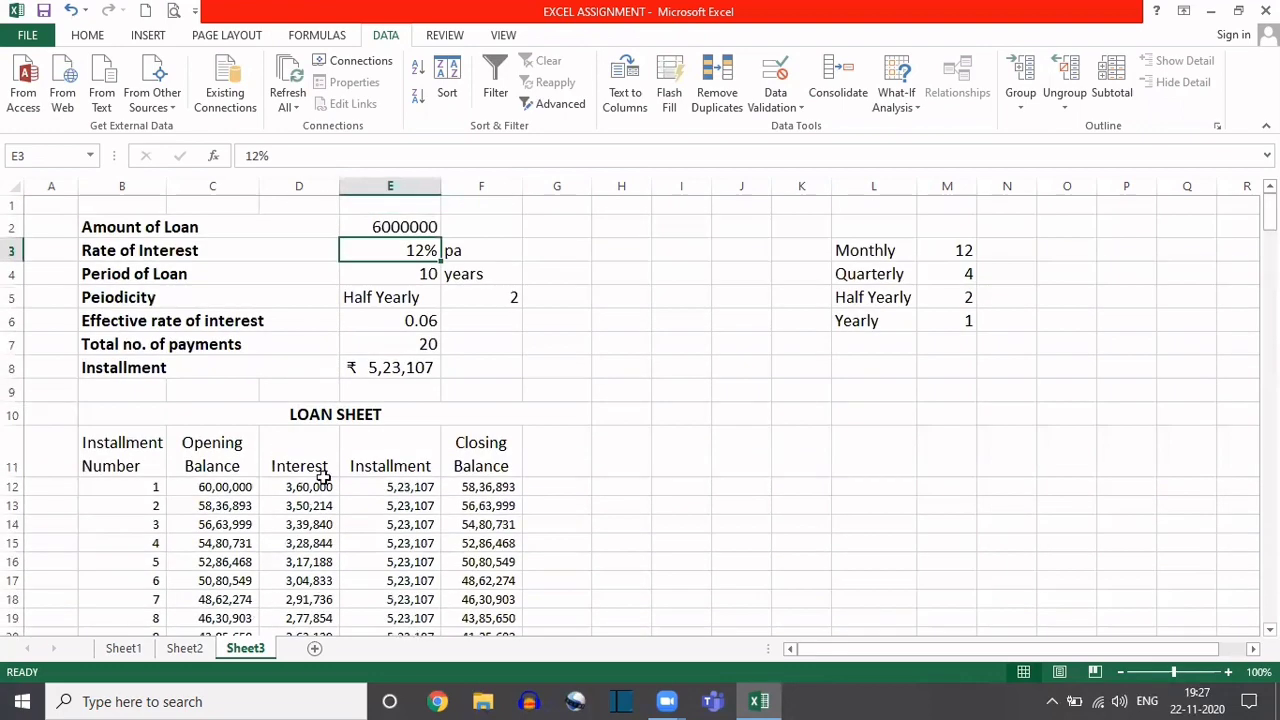
{"action": "left_click", "coordinate": [346, 229]}
{"action": "left_click", "coordinate": [269, 231]}
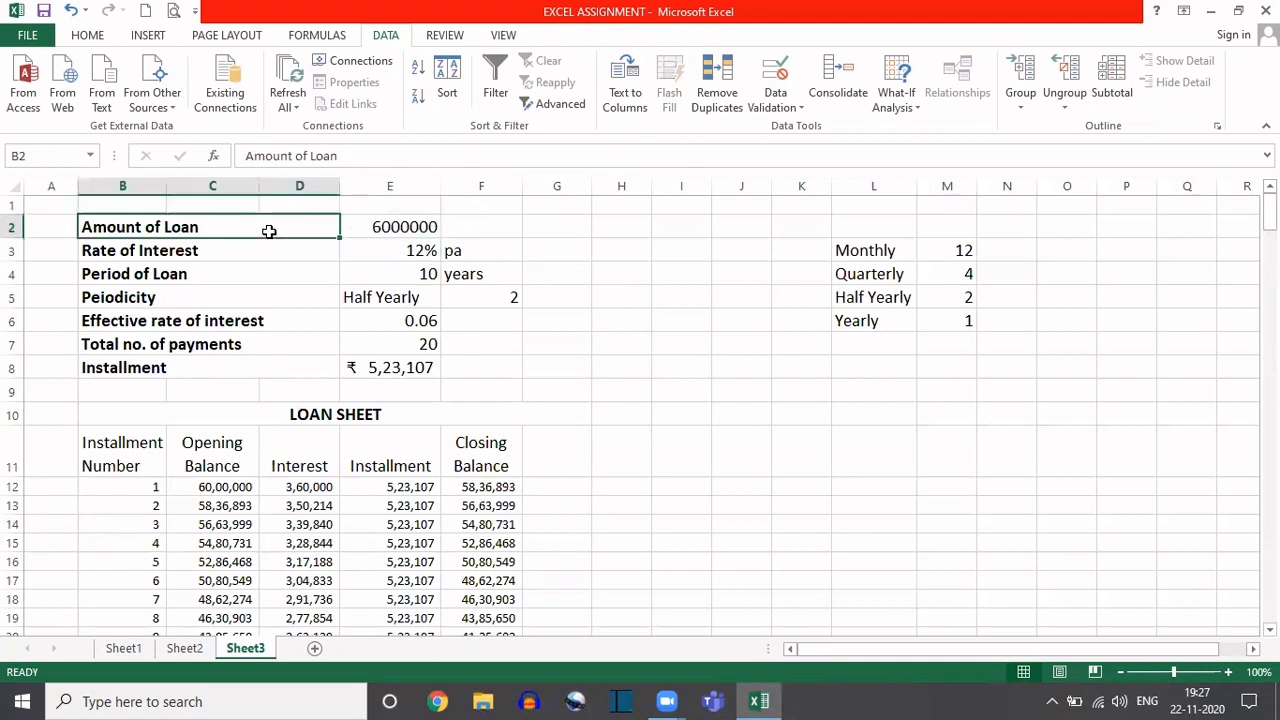